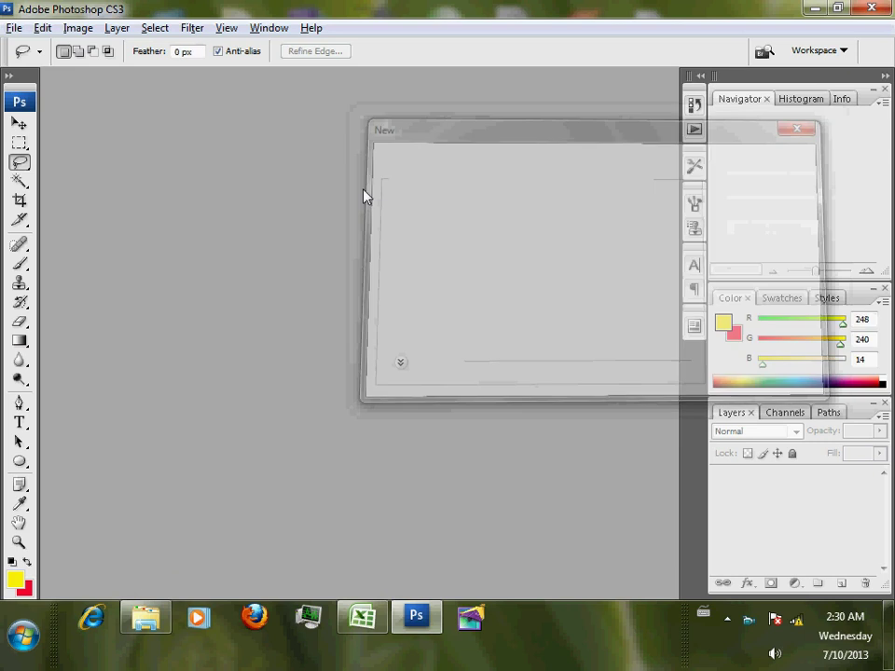
Step: Edit the gradient to run from cyan to white by setting its end colour stop to white
left_click(18, 343)
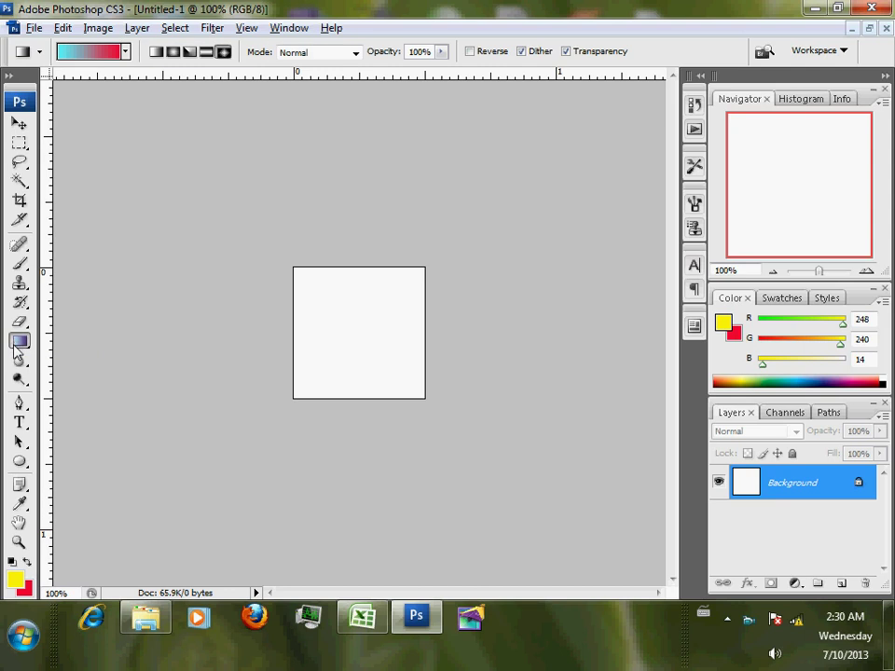
left_click(78, 54)
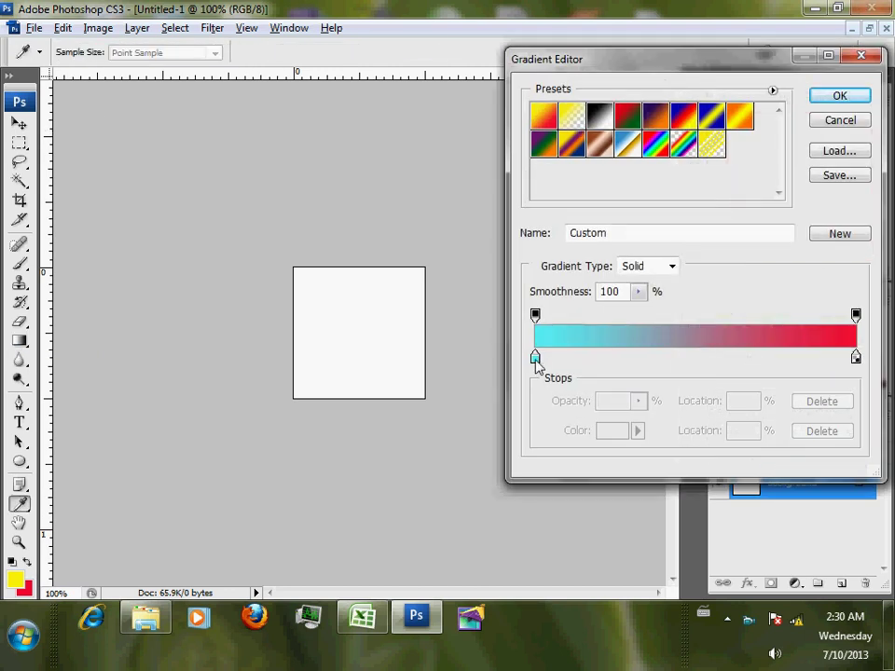
left_click(856, 358)
double_click(856, 359)
left_click(418, 236)
left_click(849, 230)
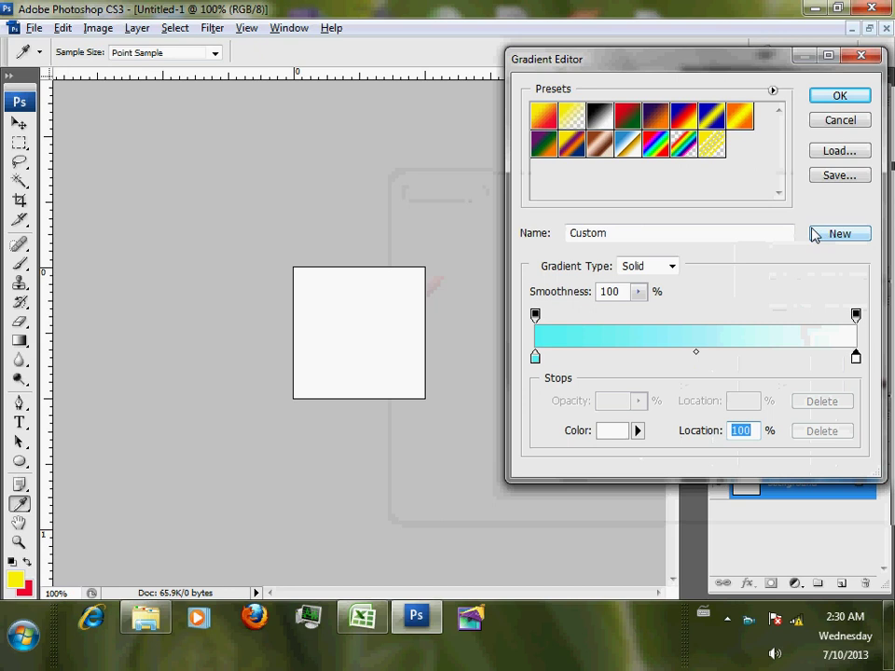
left_click(823, 96)
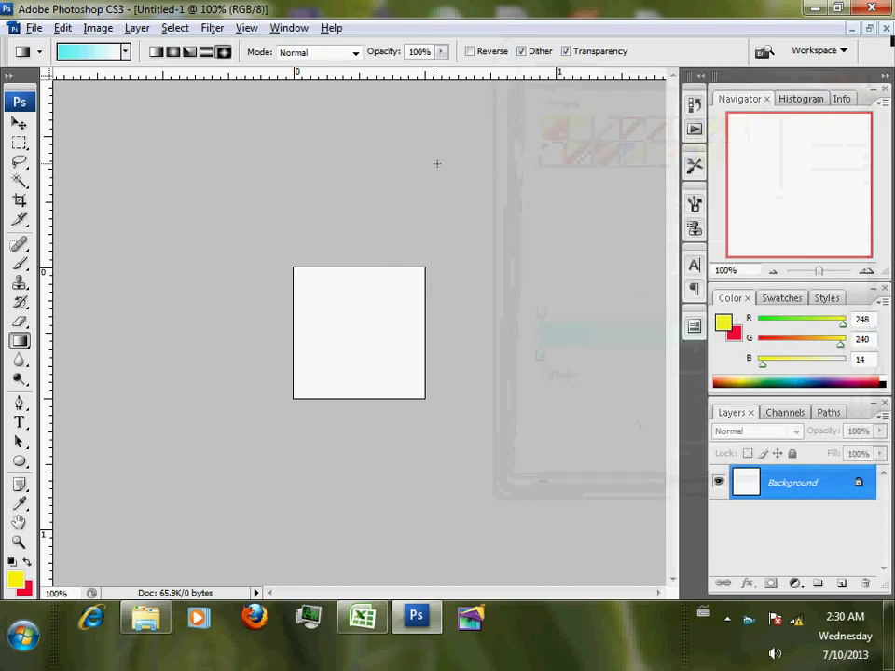
Step: Fill the canvas with a diamond gradient from its centre to the lower-right corner and define it as a pattern named zanthit
left_click(222, 53)
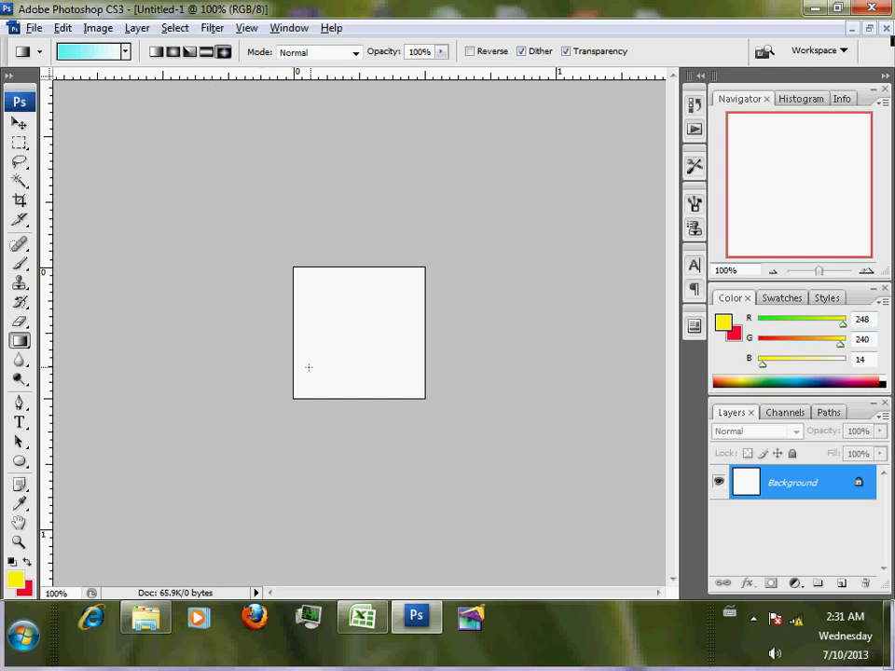
left_click_drag(357, 334, 425, 396)
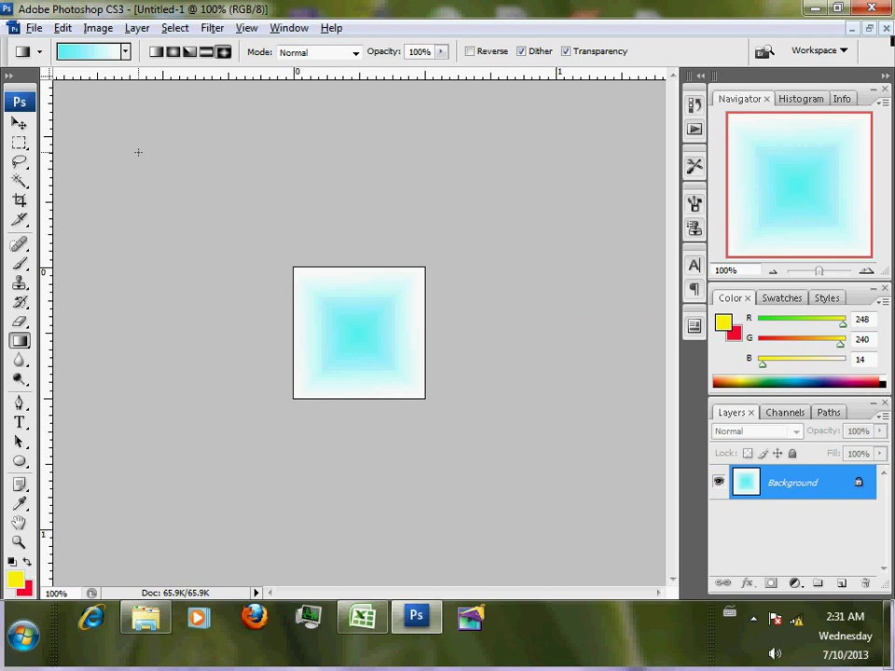
left_click(64, 31)
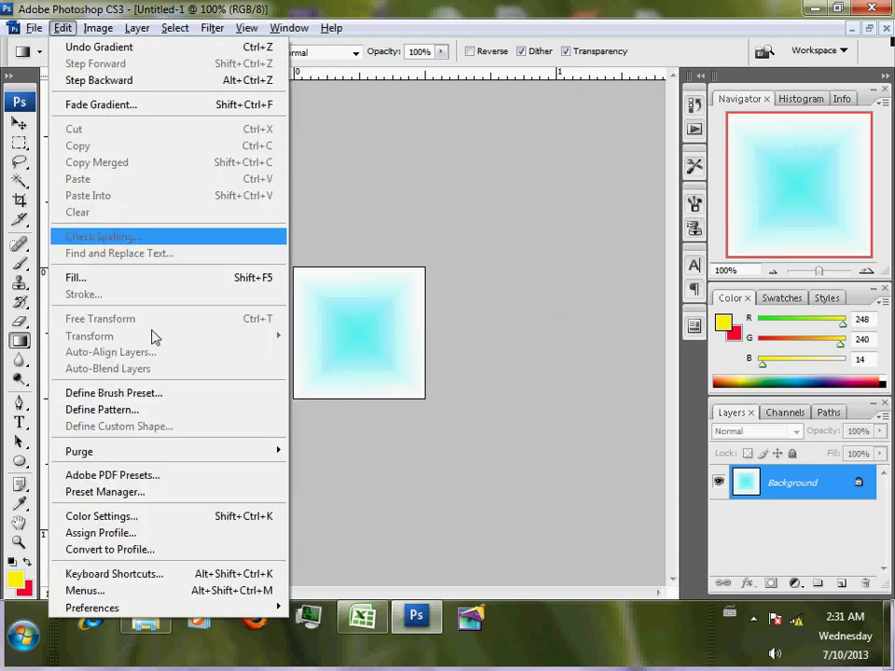
left_click(178, 413)
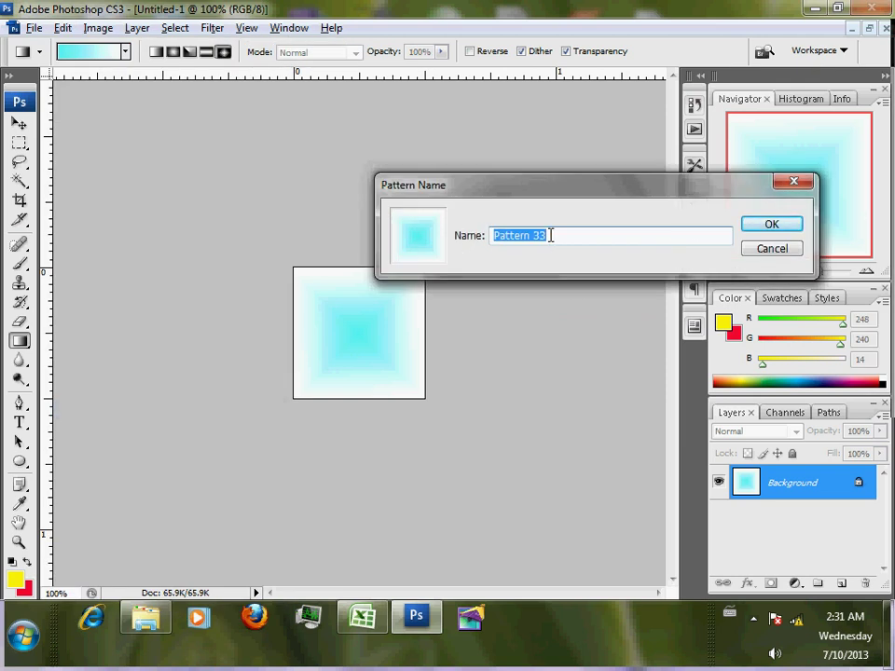
type("zanthit")
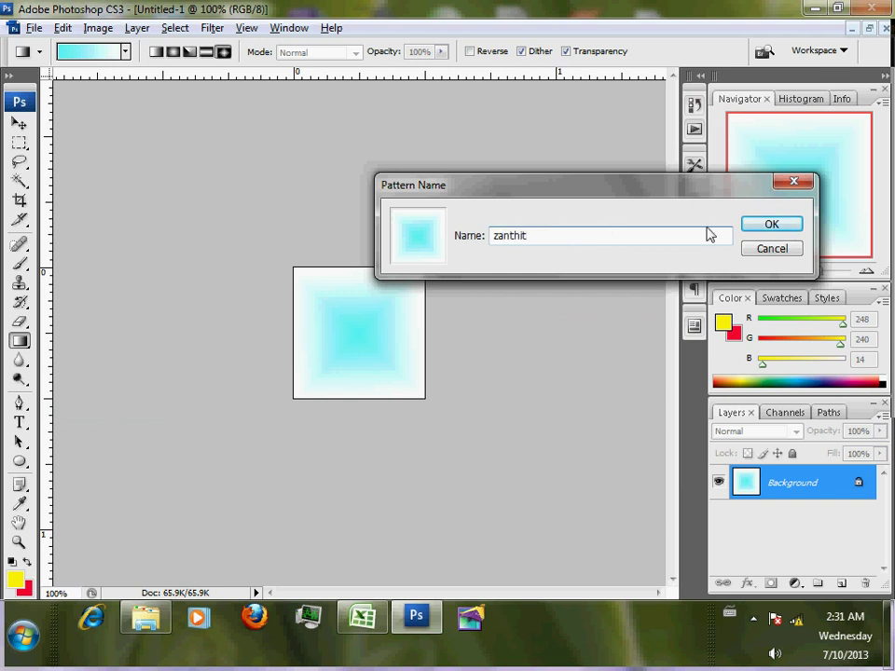
left_click(772, 224)
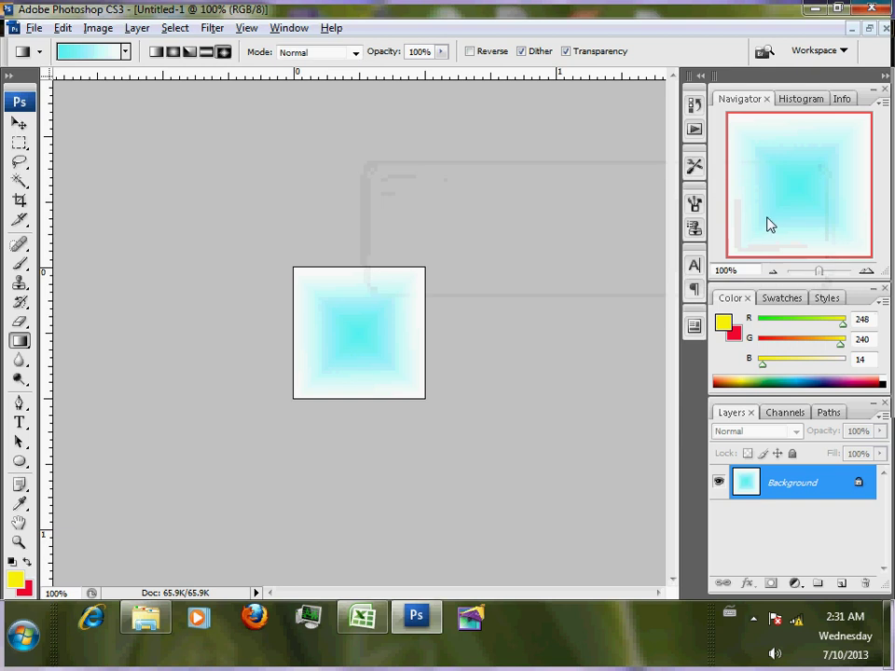
Step: Close the pattern document without saving and create a new document with width 4 and height 6
left_click(885, 29)
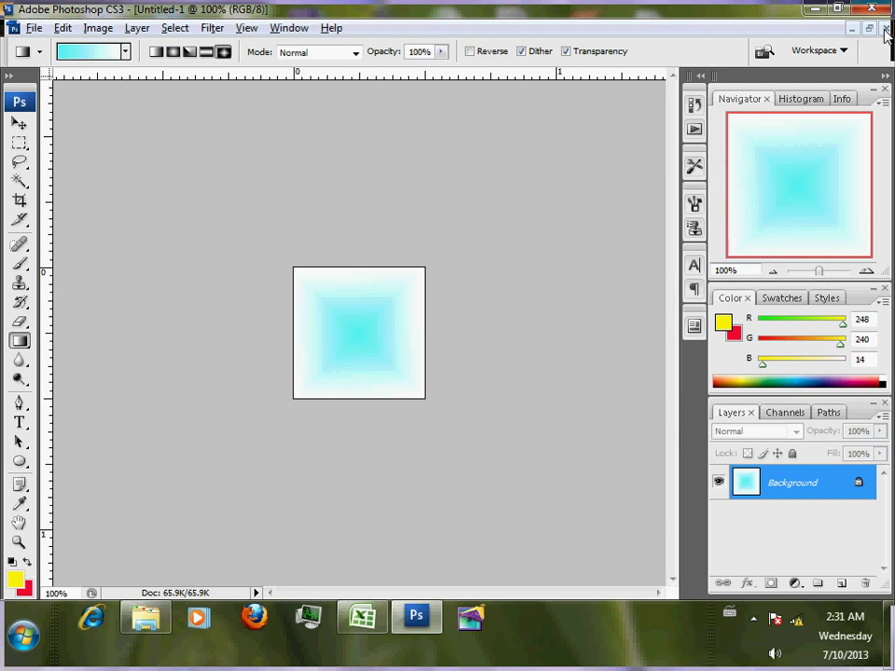
left_click(455, 251)
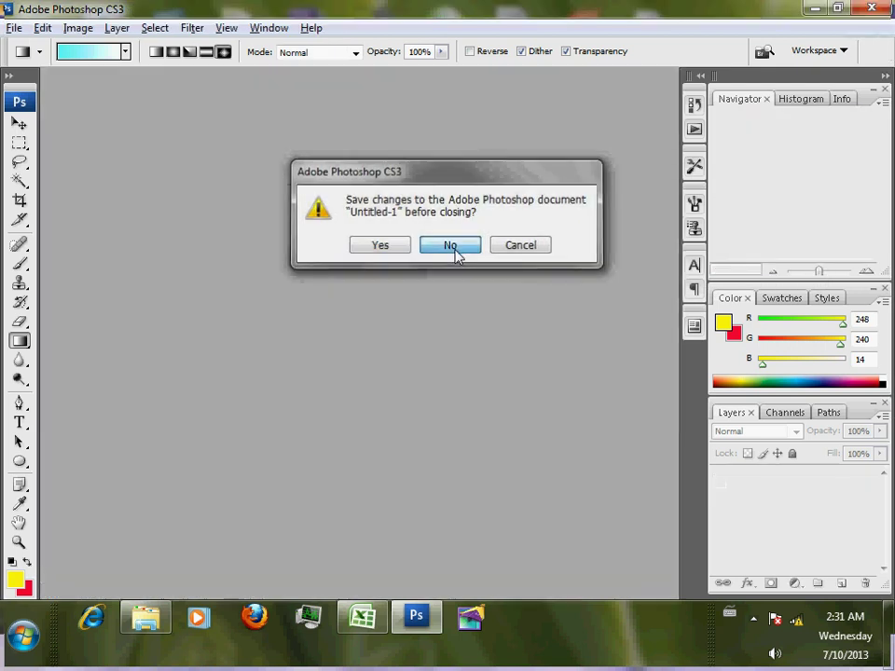
left_click(15, 28)
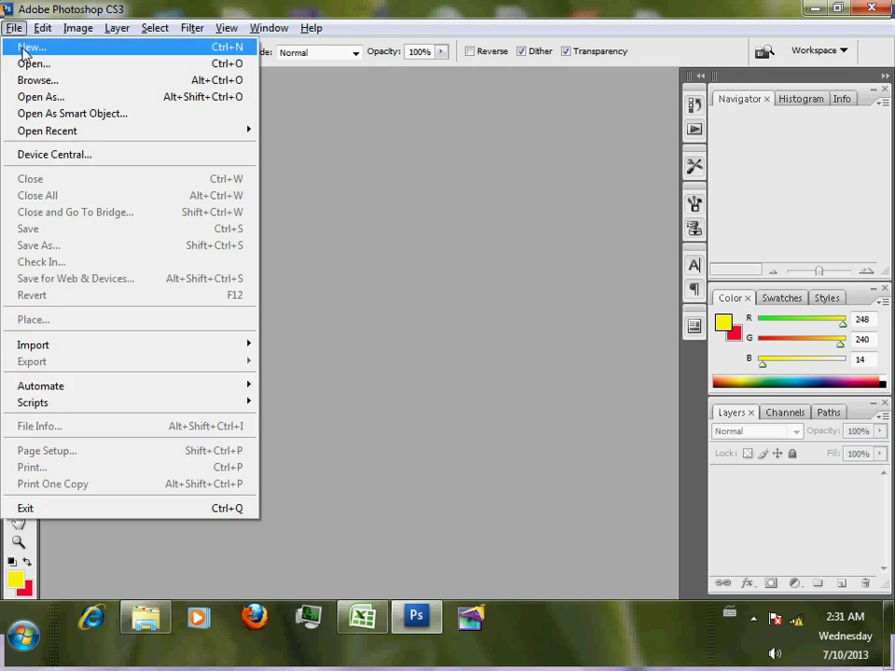
left_click(25, 47)
left_click(480, 230)
type("4")
key("Tab")
type("6")
left_click(772, 155)
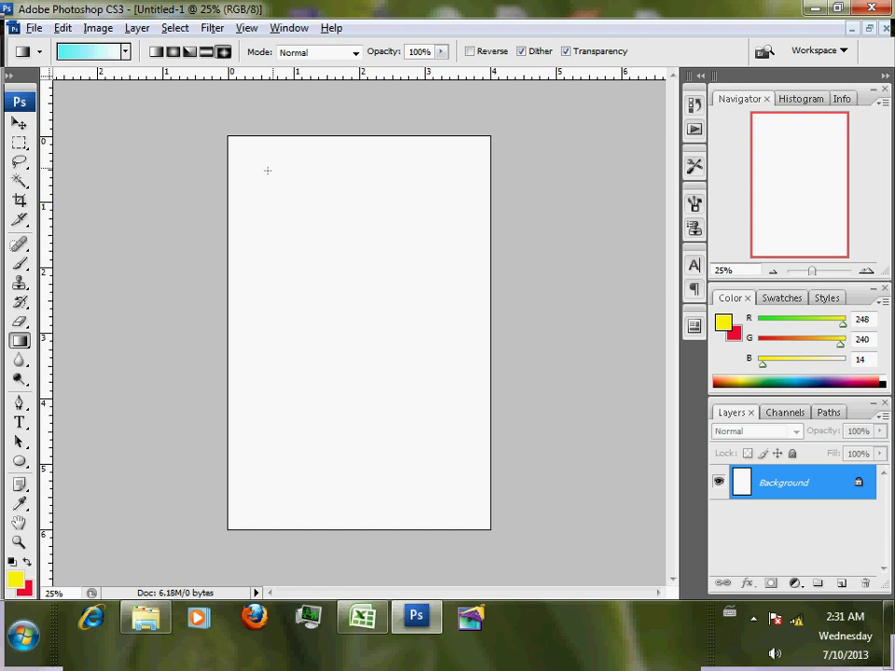
Step: Fill a new layer with the newly defined cyan zanthit pattern and reduce the layer's opacity to 34%
left_click(841, 584)
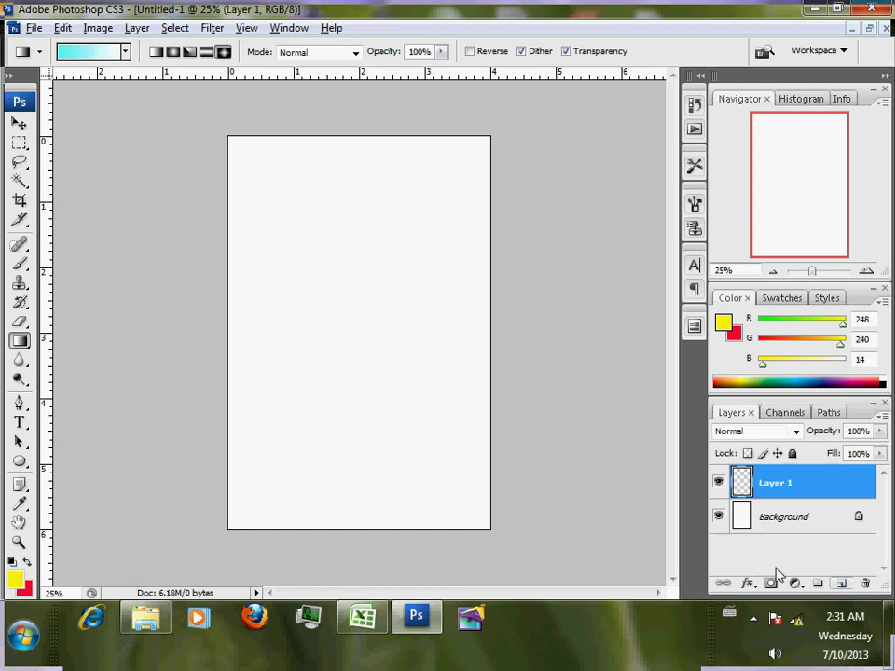
left_click(62, 28)
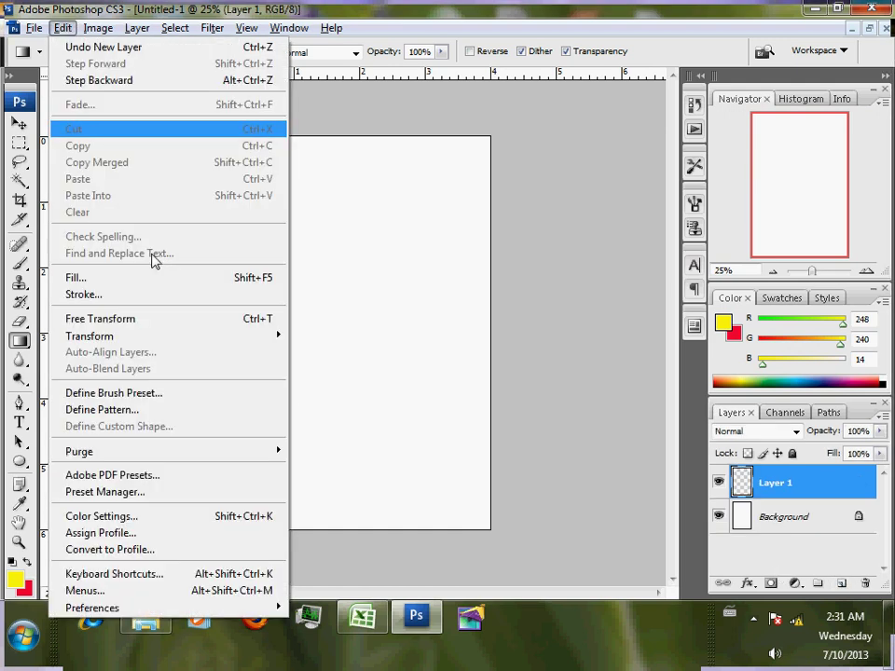
left_click(160, 277)
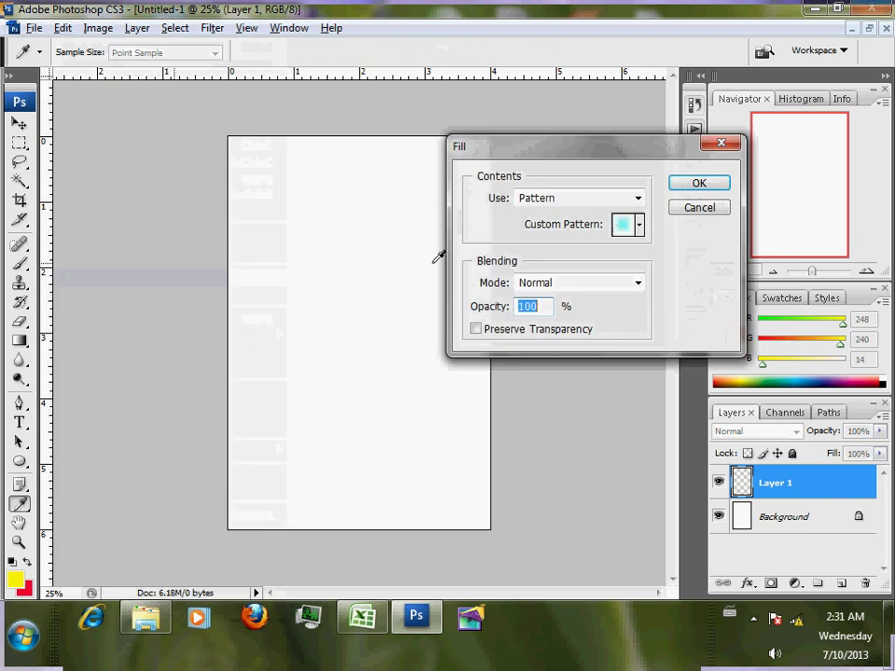
left_click(560, 199)
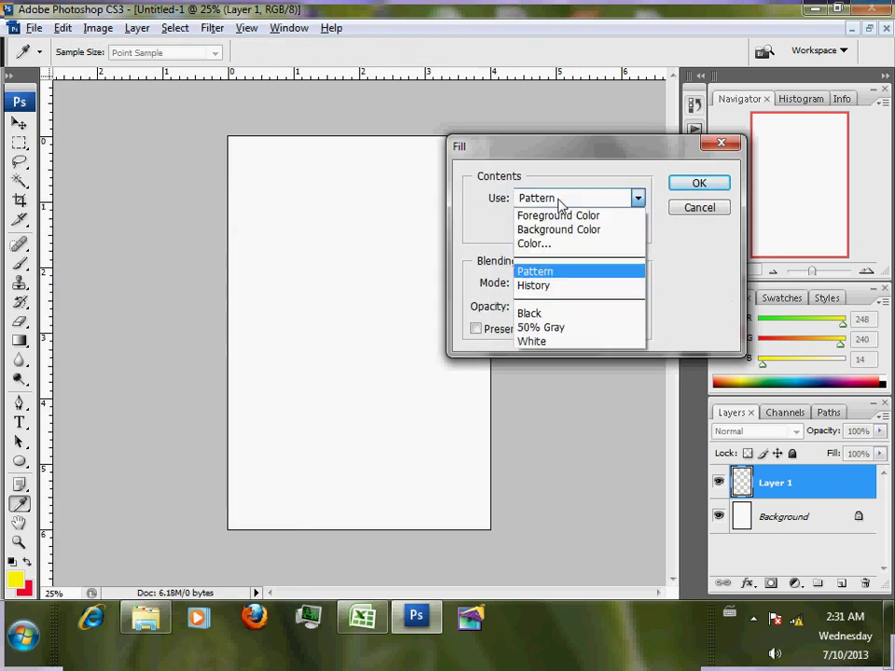
left_click(563, 271)
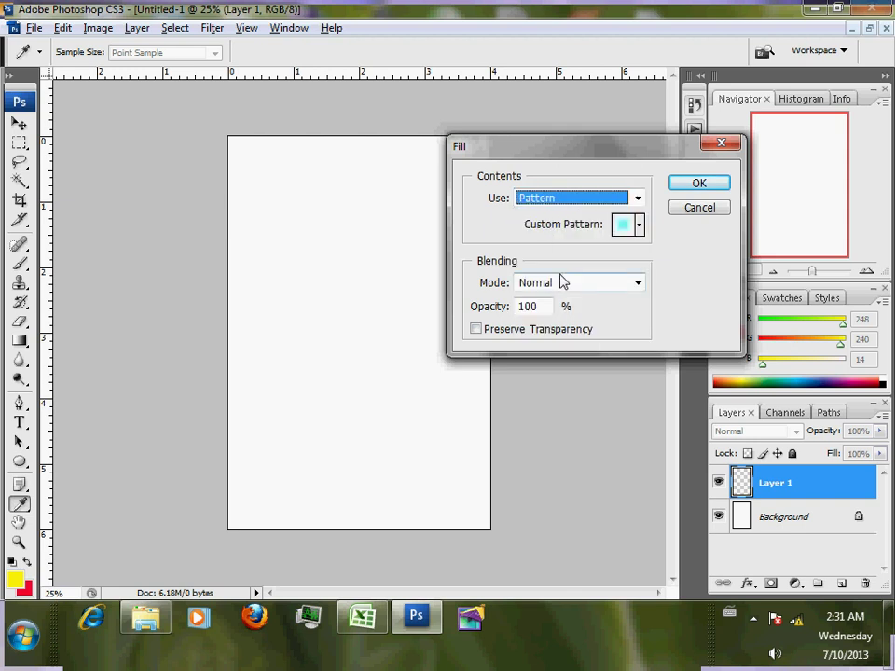
key("Tab")
key("Tab")
left_click(639, 227)
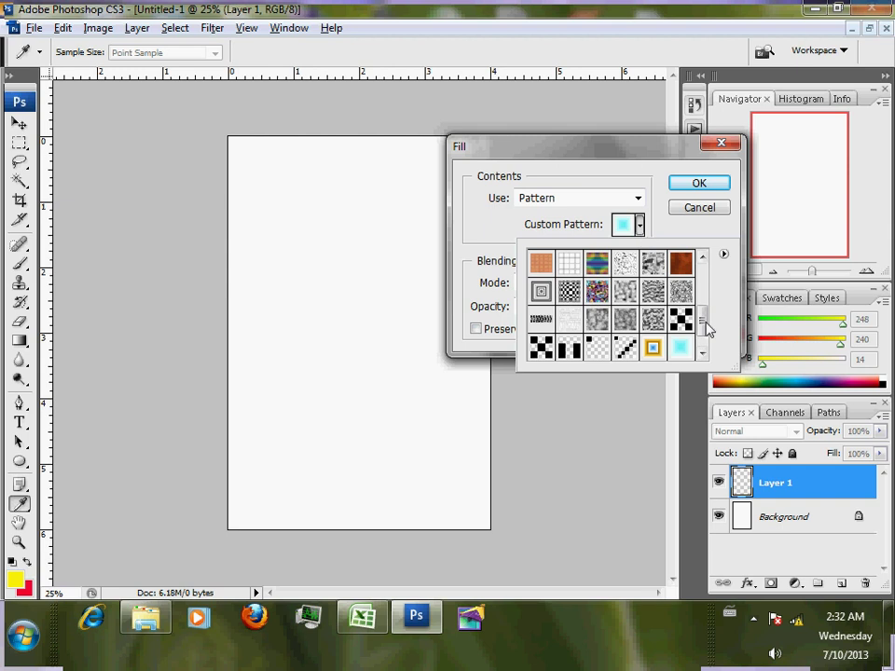
left_click_drag(705, 324, 679, 355)
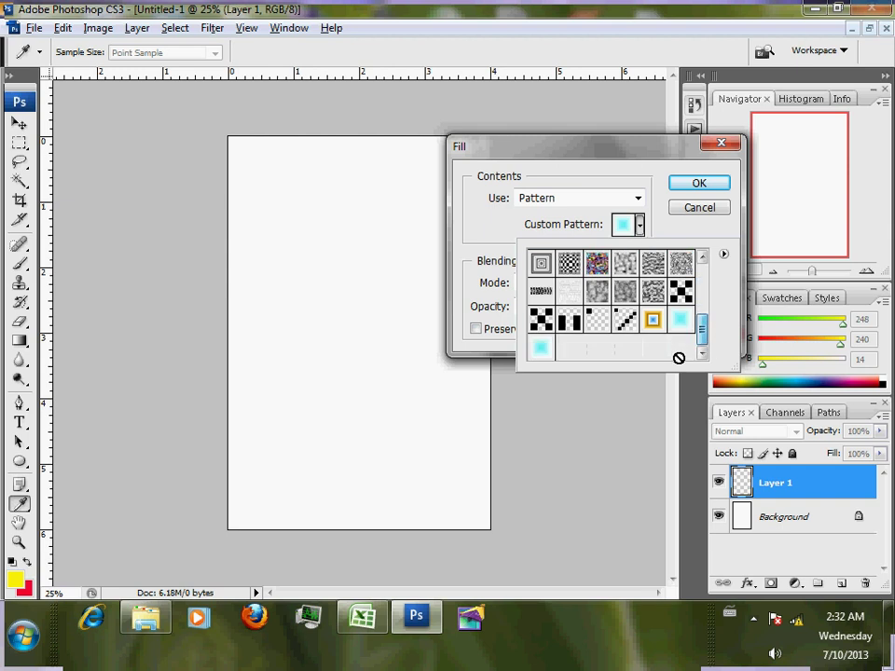
left_click(542, 348)
left_click(720, 183)
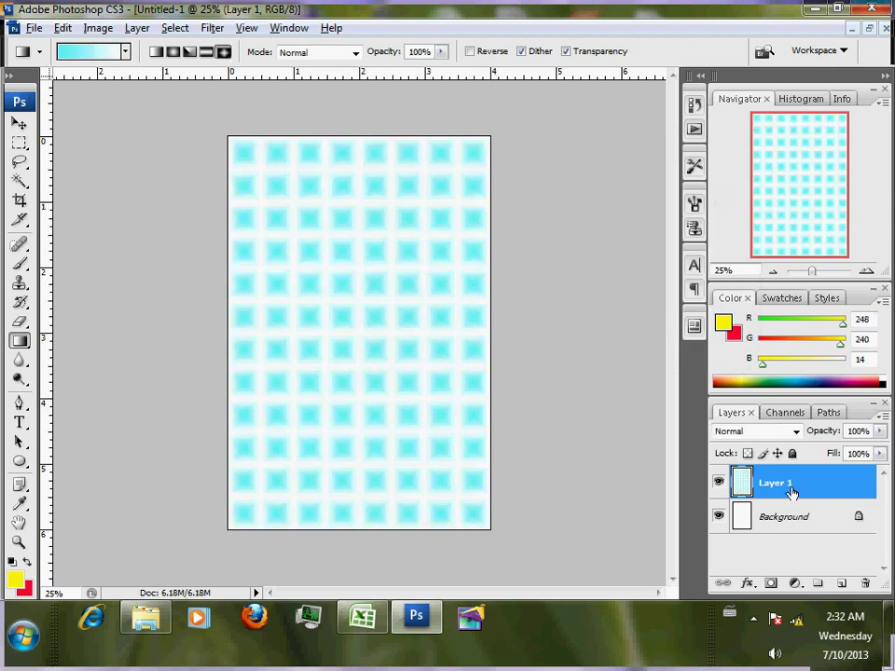
mouse_move(823, 437)
left_mouse_down()
mouse_move(809, 434)
mouse_move(832, 435)
left_mouse_up()
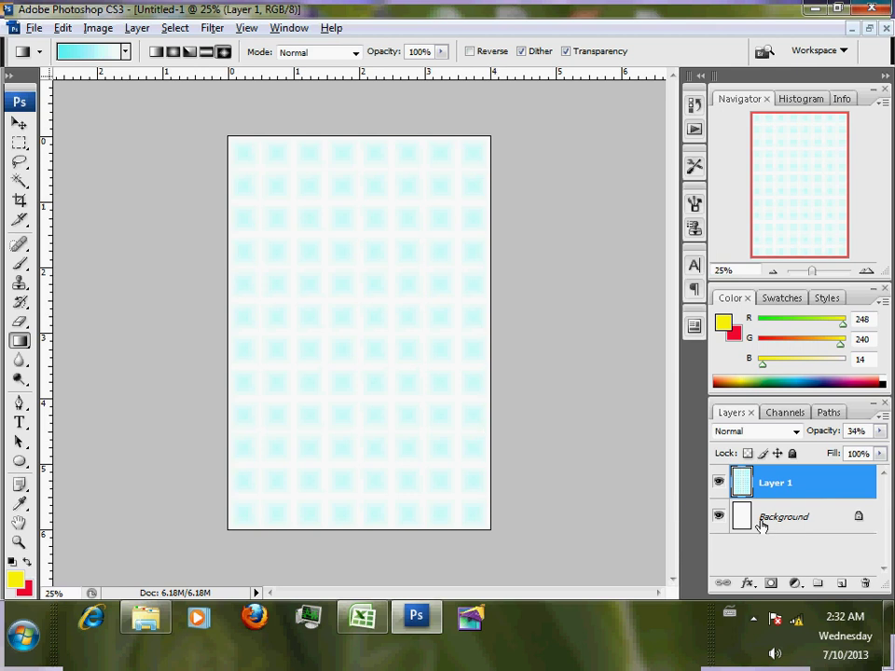
Step: Activate the Rounded Rectangle tool for drawing a path
left_click(18, 461)
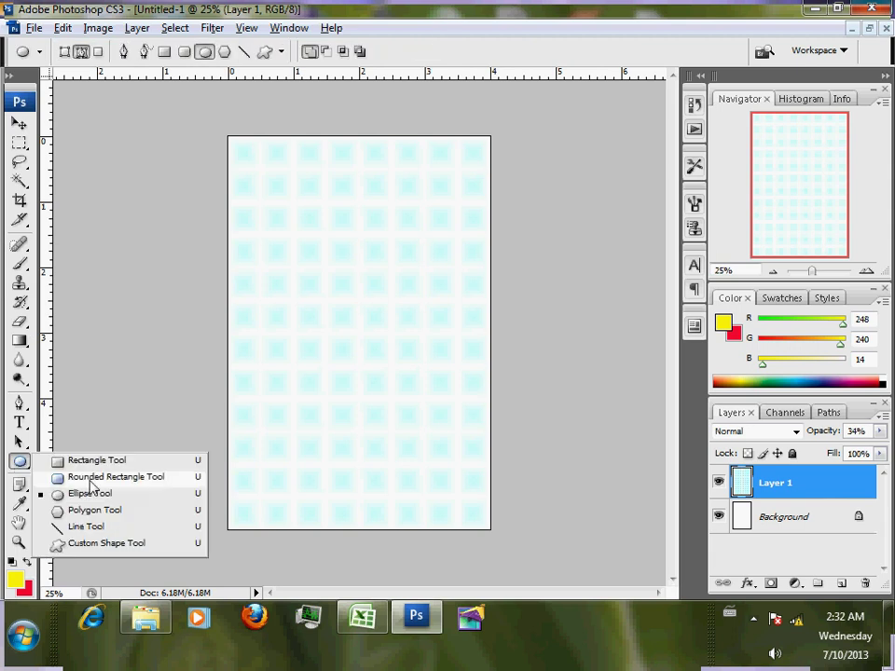
left_click(98, 477)
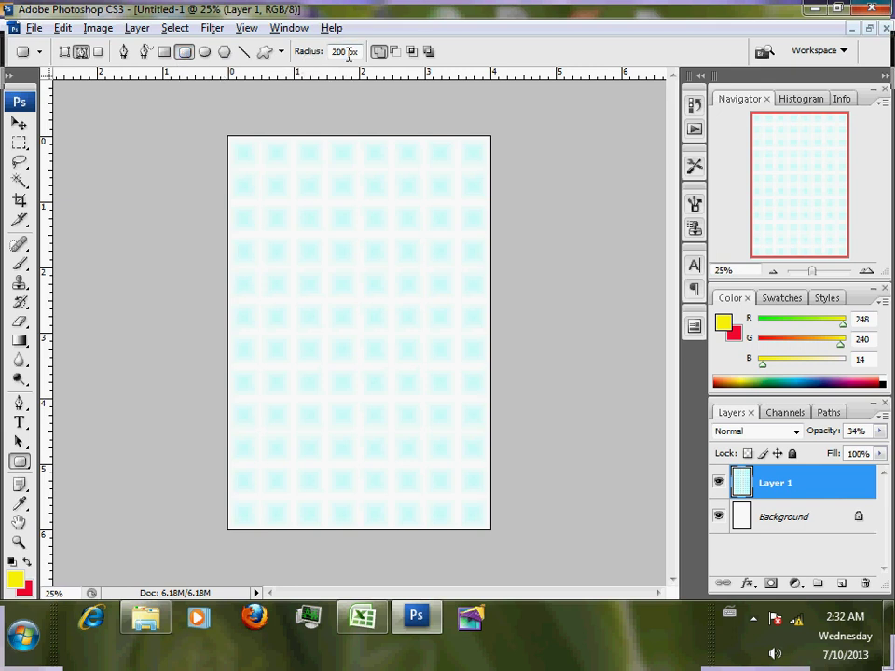
left_click(296, 53)
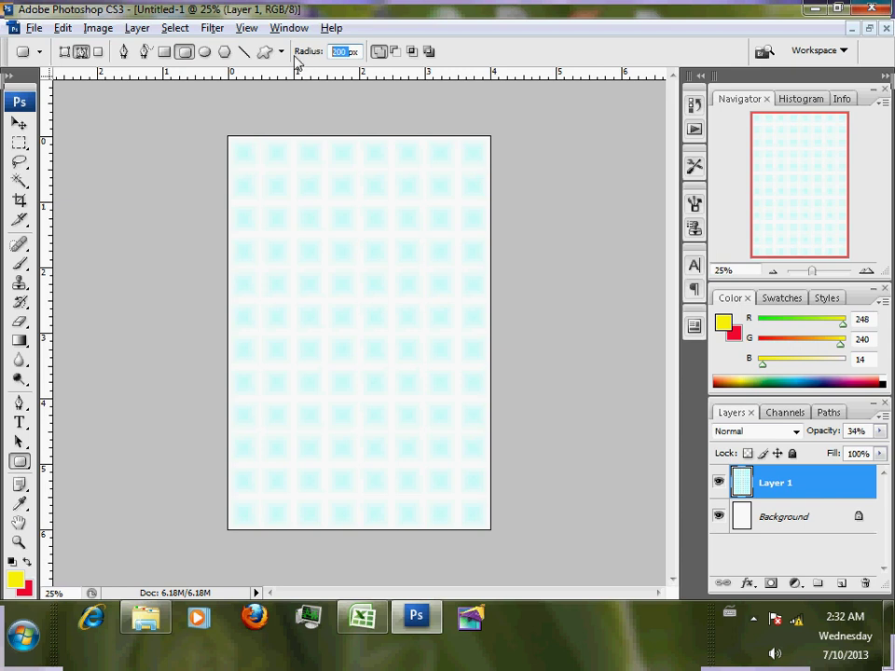
type("20")
left_click_drag(286, 209, 386, 274)
key("ctrl+z")
Step: Draw a tall rounded-rectangle path with a 116 px radius, centred at about X 380 px, Y 556 px
left_click_drag(304, 54, 355, 56)
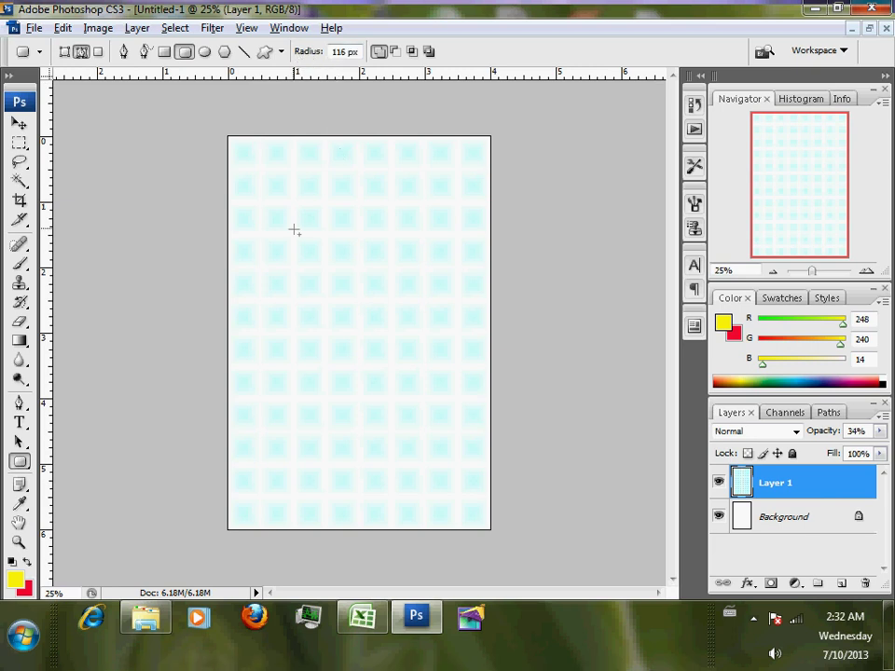
left_click_drag(285, 217, 335, 298)
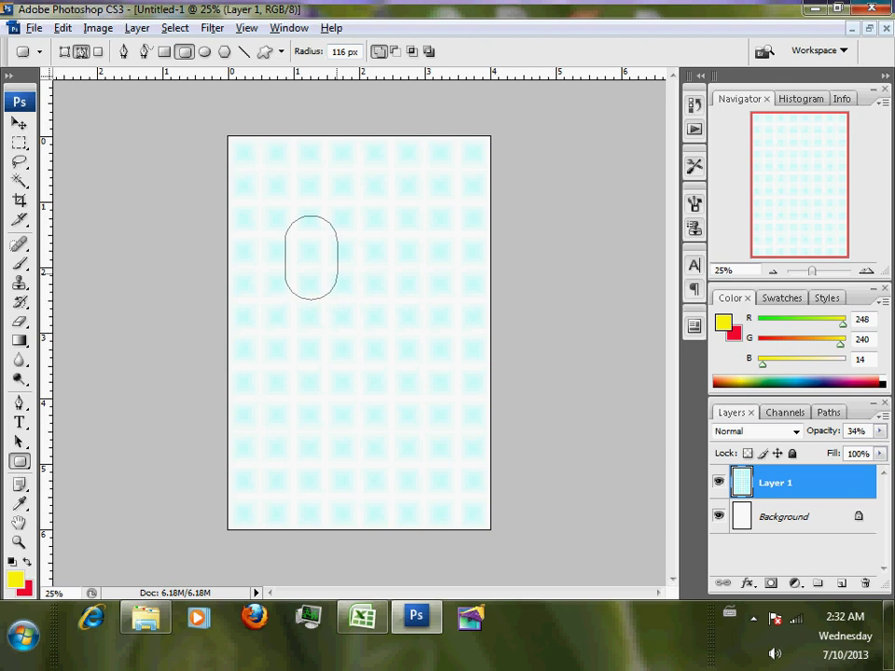
Step: Transform the path with Perspective, widening its base to about 182.5% and narrowing its upper end to form an egg-like shape
key("ctrl+plus")
key("ctrl+plus")
key("ctrl+plus")
left_click_drag(299, 256, 376, 442)
key("ctrl+t")
right_click(276, 394)
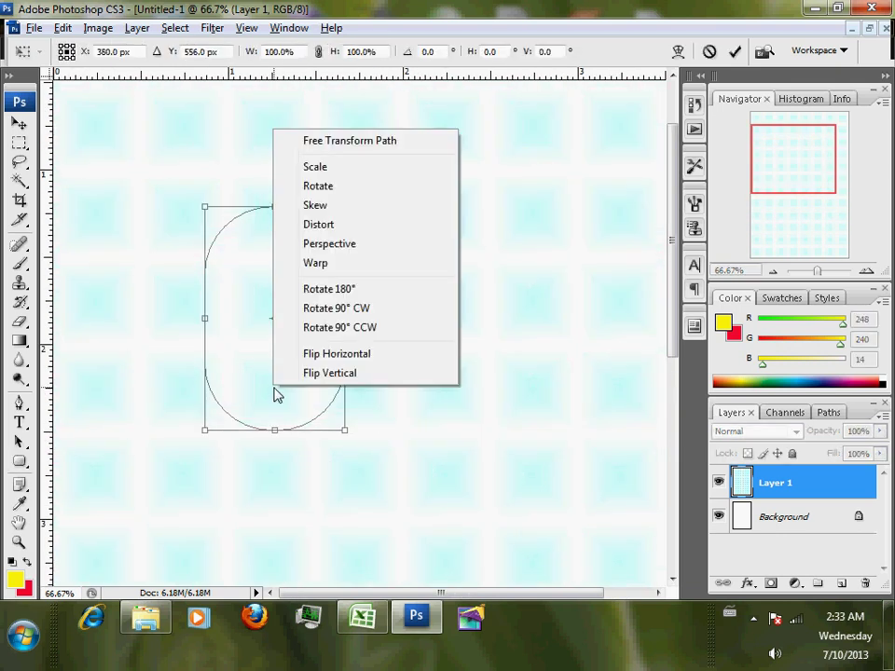
left_click(362, 244)
left_click_drag(345, 430, 402, 430)
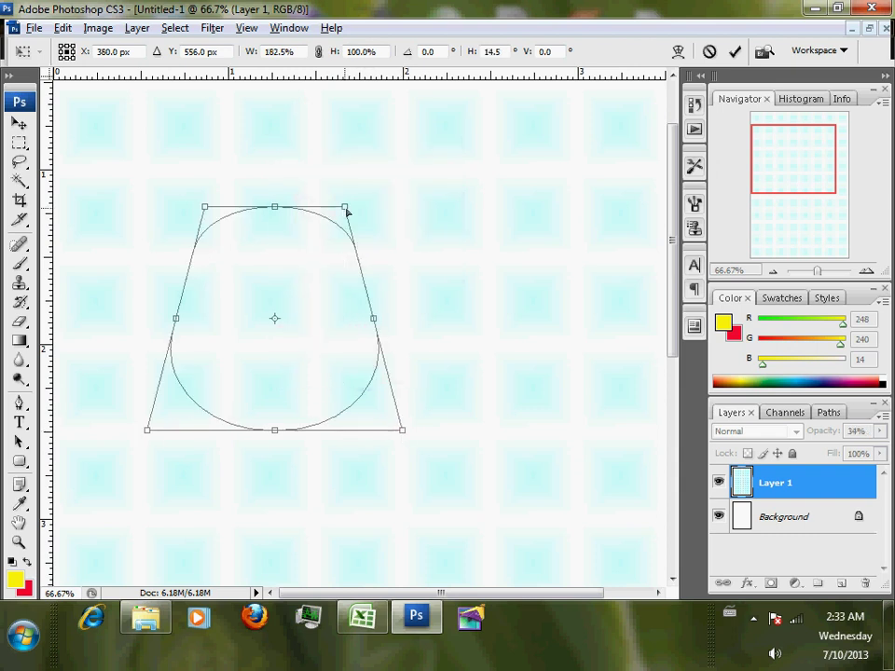
left_click_drag(347, 212, 326, 215)
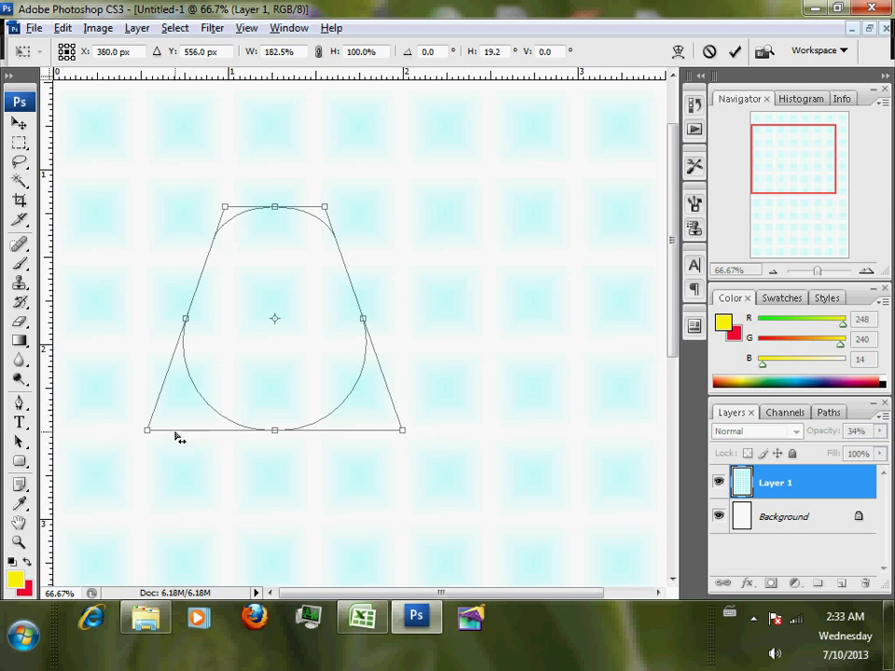
left_click(734, 51)
Step: Convert the egg-shaped path to a selection and fill it with red on a new layer
right_click(201, 280)
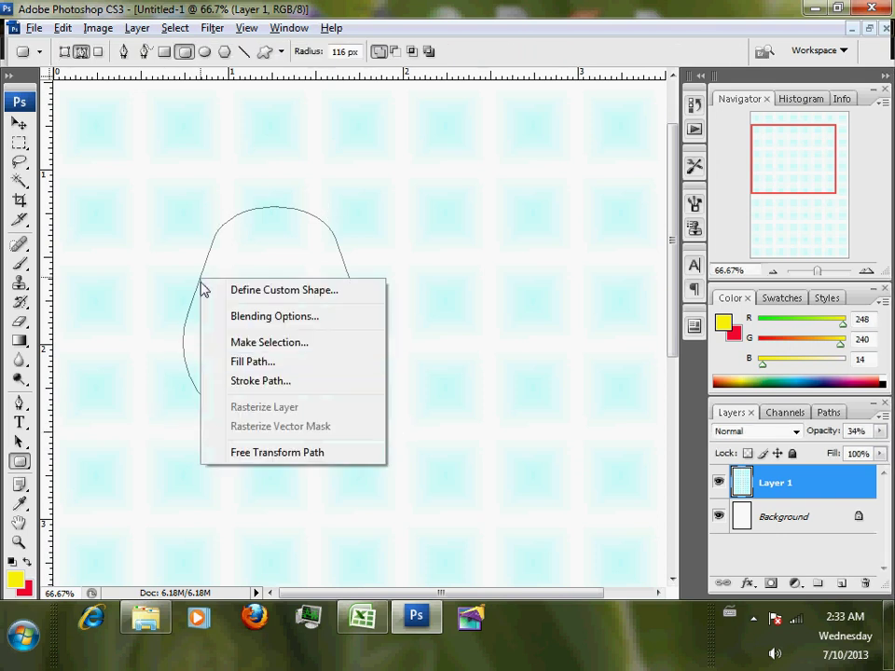
left_click(236, 342)
left_click(680, 188)
left_click(853, 583)
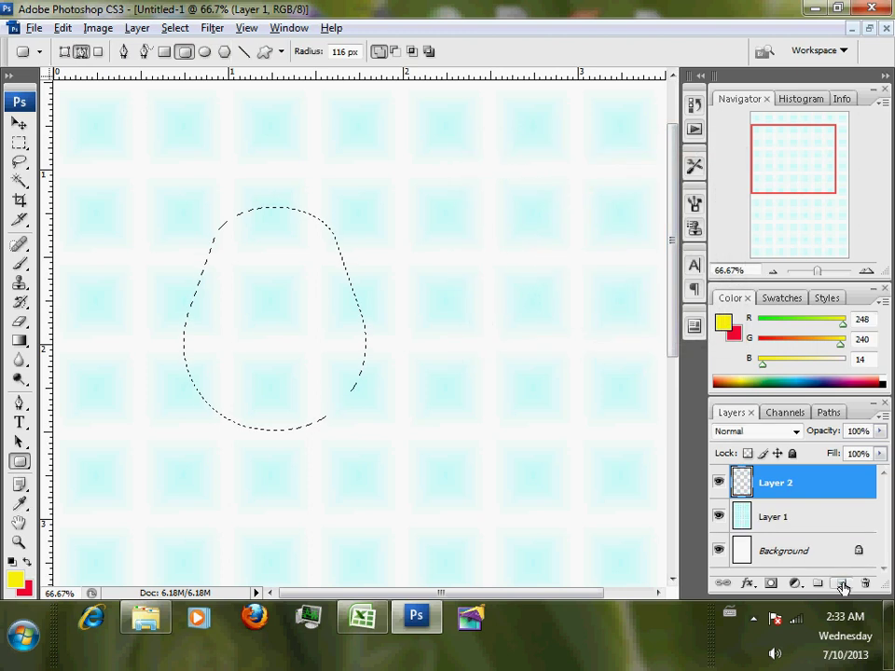
left_click(26, 563)
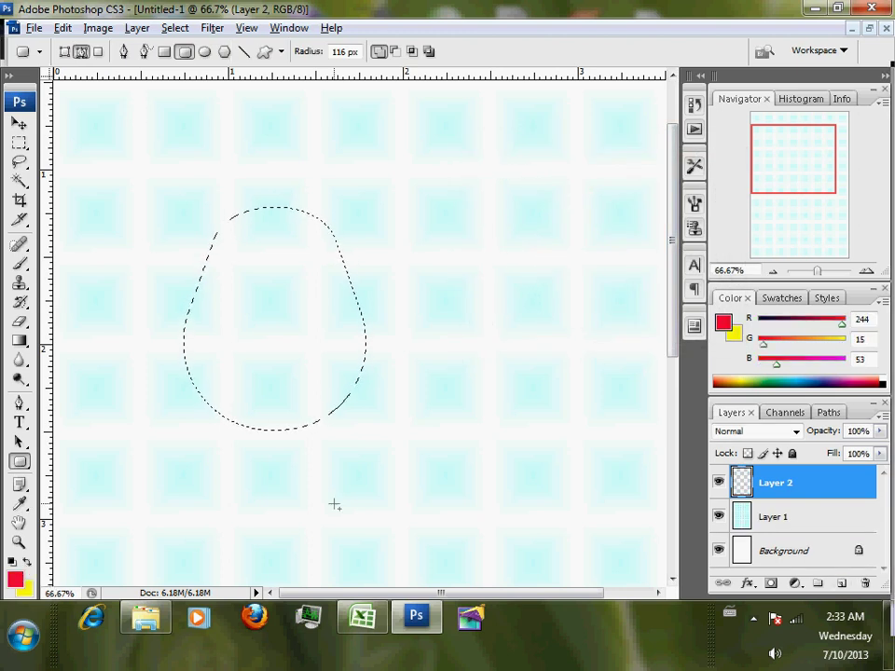
key("alt+BackSpace")
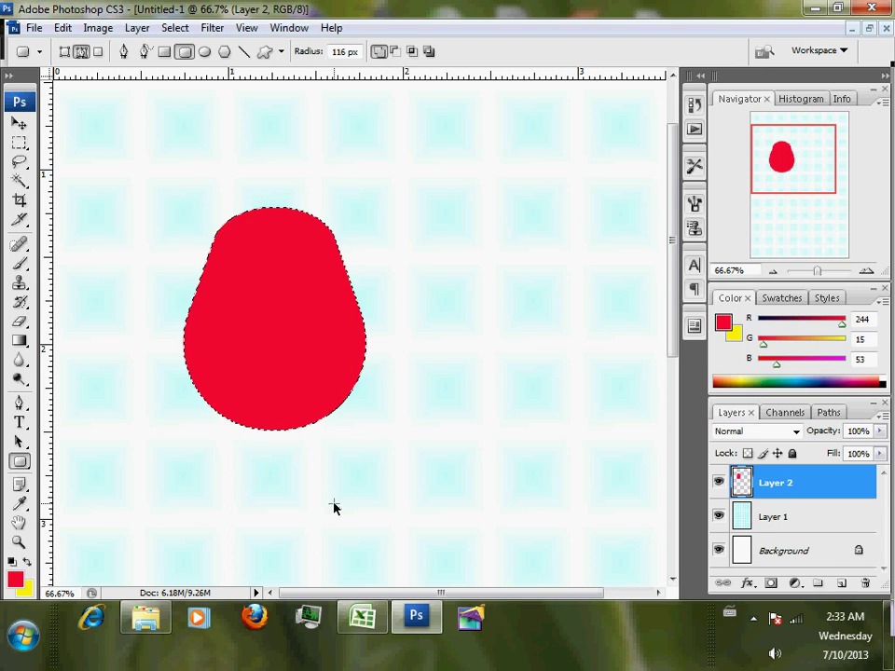
Step: Draw a circular path about 0.7 in across beside the red egg shape and convert it to a selection
key("ctrl+d")
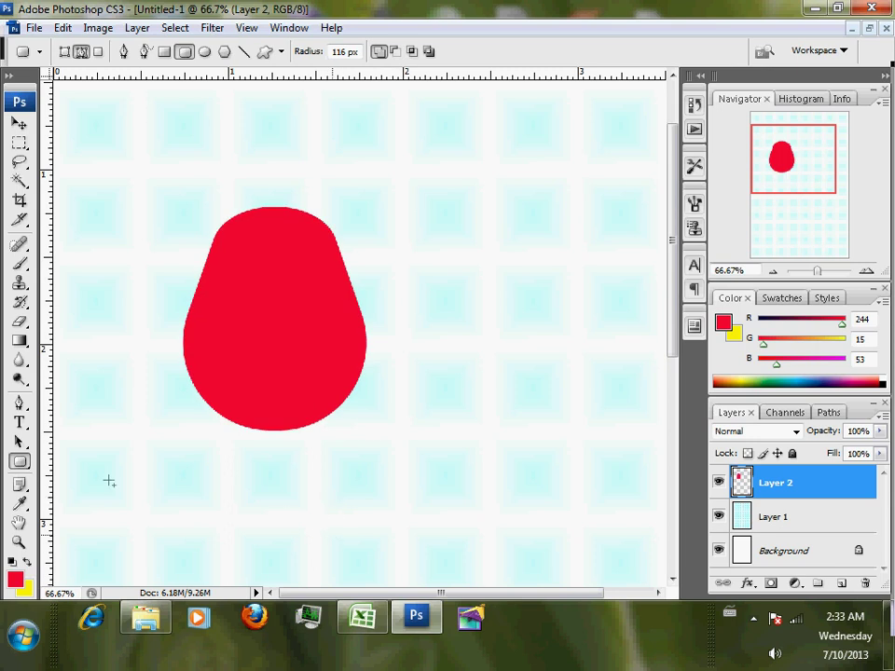
left_click(205, 53)
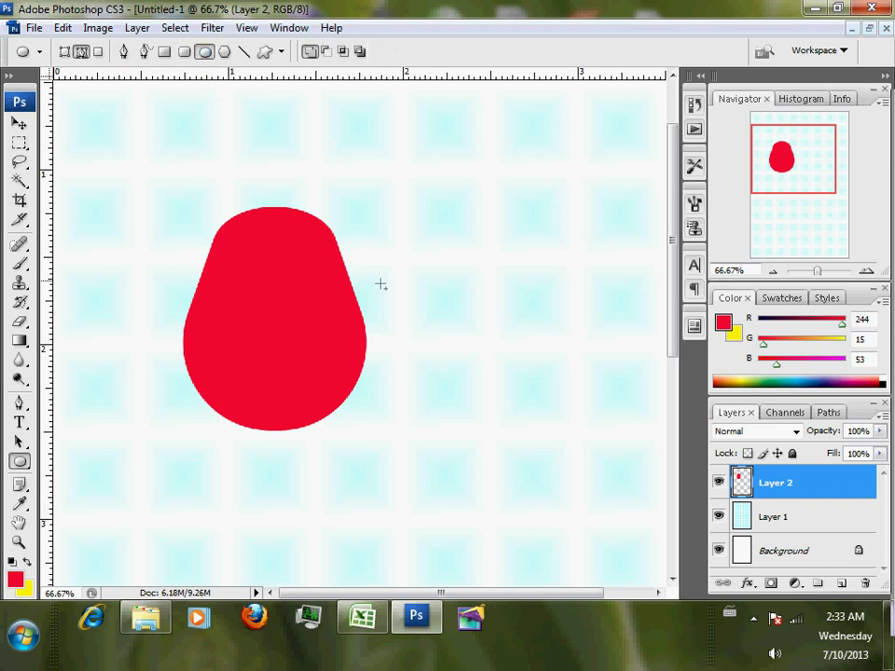
left_click_drag(373, 235, 492, 354)
right_click(476, 316)
left_click(527, 379)
left_click(680, 198)
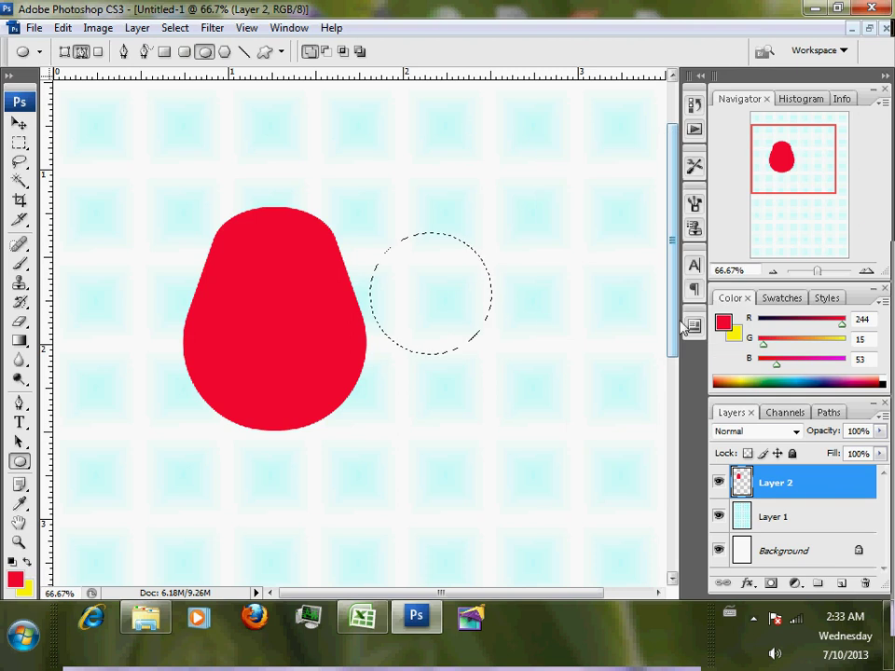
Step: Fill the circular selection with white on a new layer and position the circle over the upper part of the red shape
left_click(841, 583)
left_click(12, 562)
left_click(27, 562)
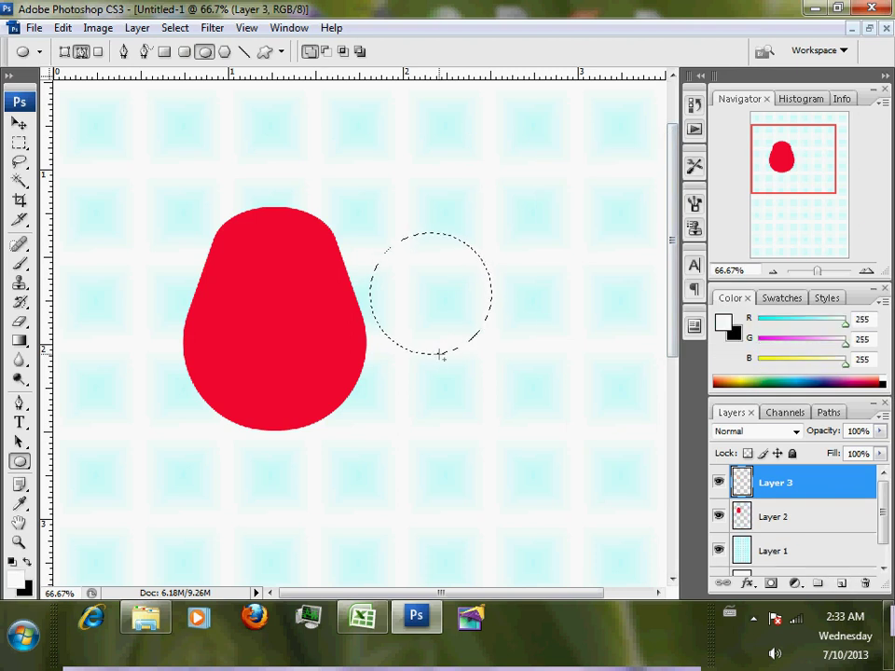
key("alt+BackSpace")
key("ctrl+d")
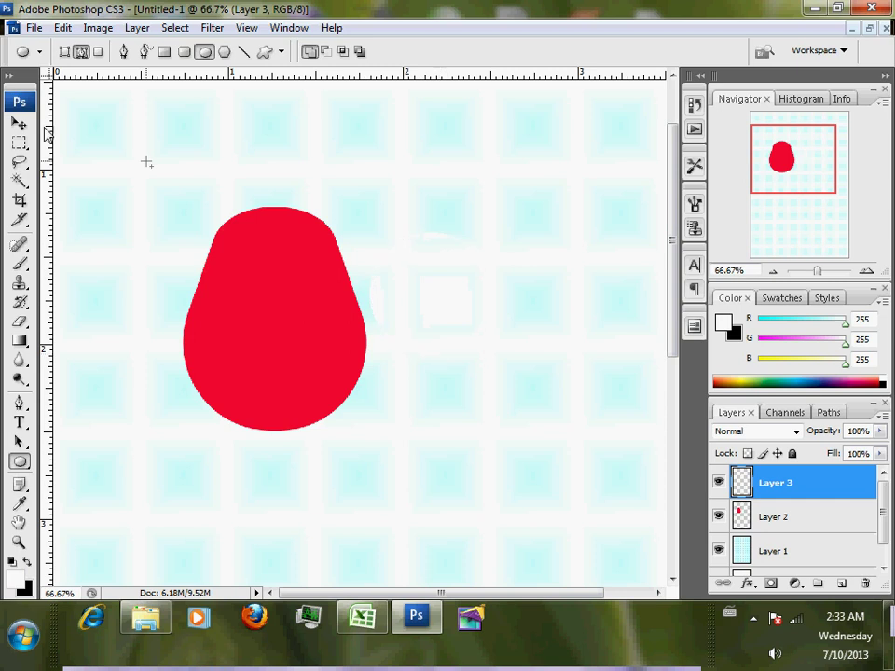
key("v")
left_click_drag(447, 314, 303, 297)
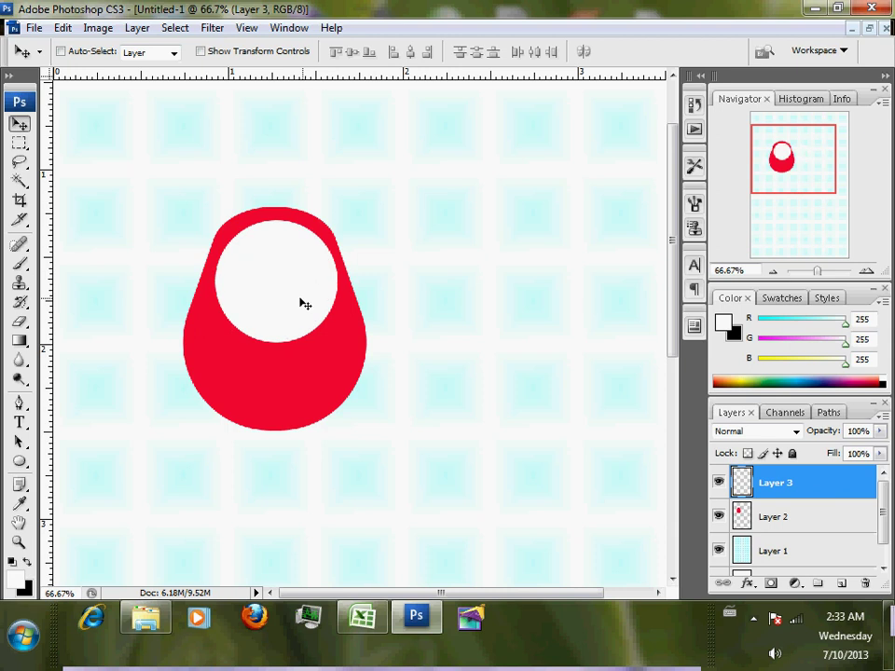
Step: Align the white circle's horizontal centre to a thin rectangular selection spanning the upper part of the red shape
left_click(20, 144)
left_click_drag(209, 259, 343, 266)
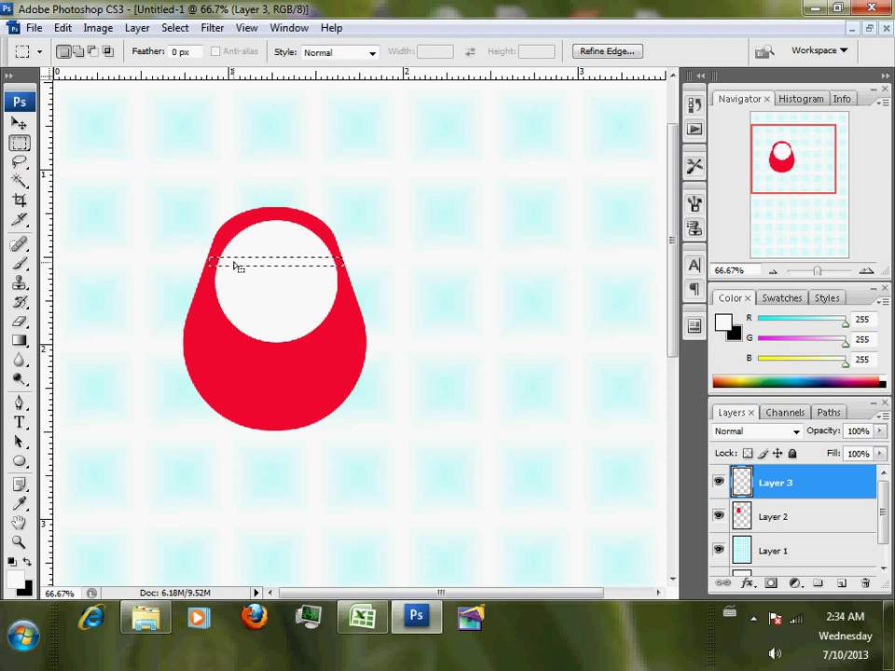
left_click(20, 127)
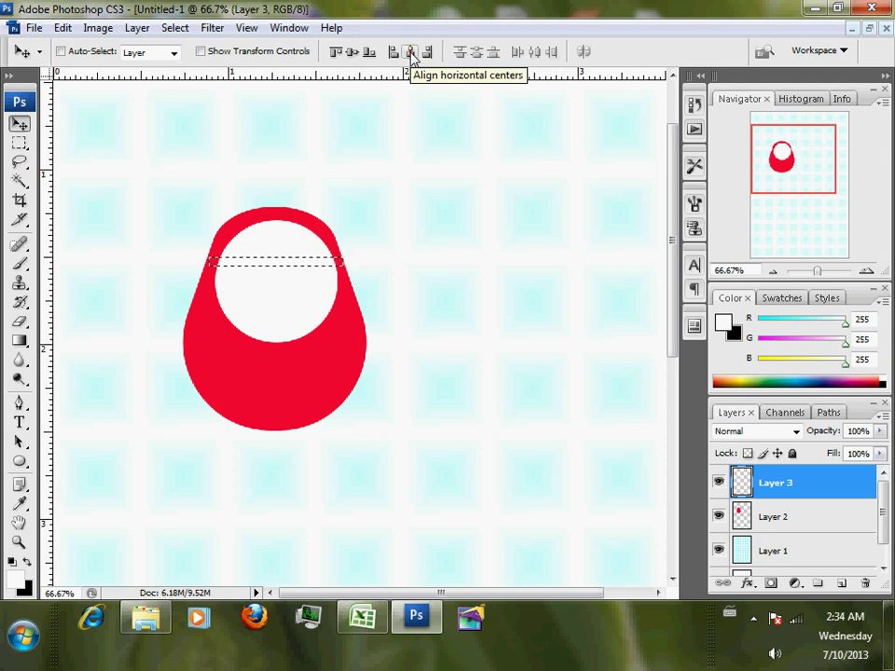
left_click(411, 52)
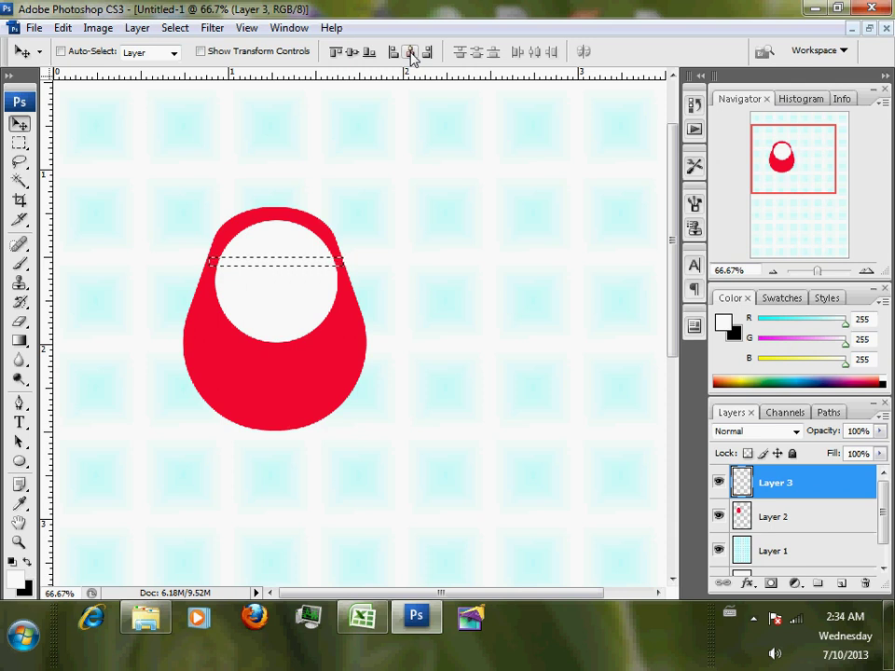
key("ctrl+d")
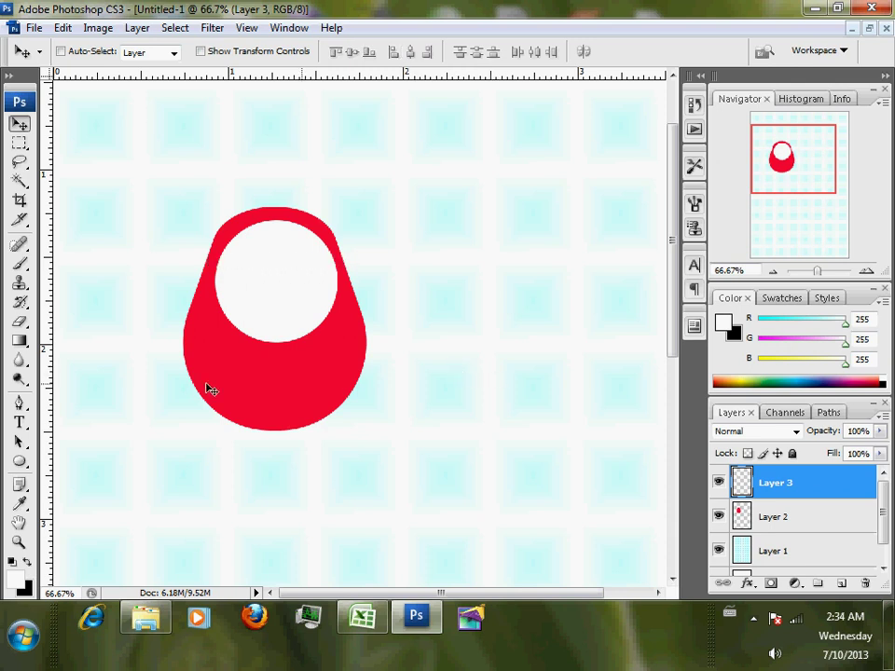
Step: Draw a curved, leaf-like Pen path inside the lower right of the red shape and convert it to a selection
left_click(19, 404)
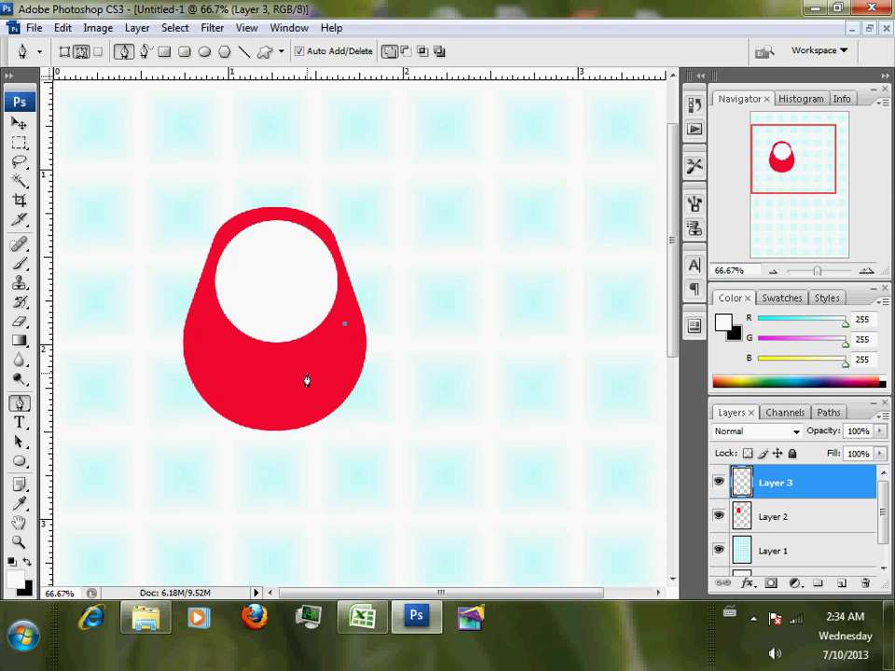
left_click_drag(307, 374, 269, 387)
left_click_drag(327, 398, 354, 384)
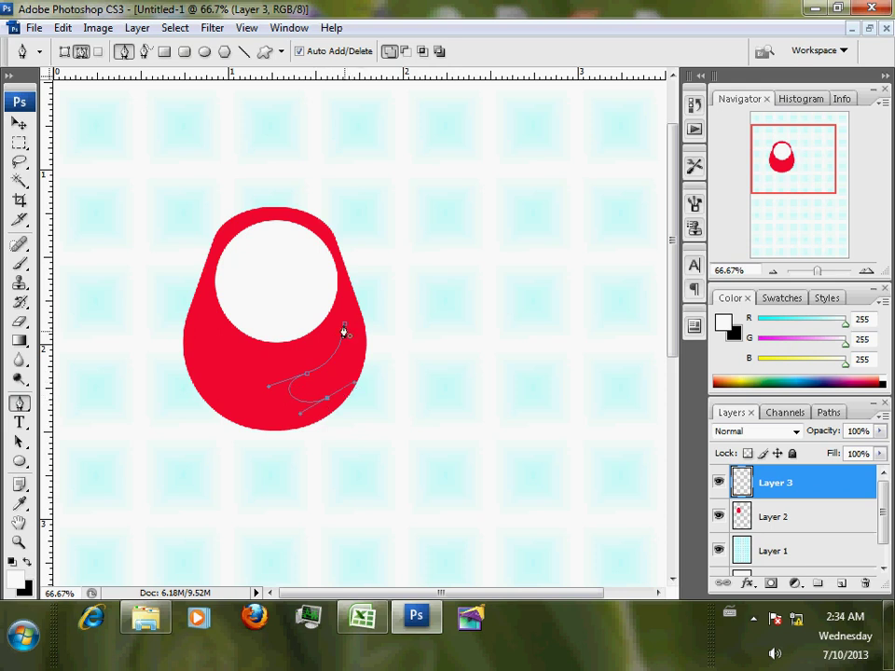
left_click_drag(346, 331, 349, 373)
right_click(349, 373)
left_click(401, 432)
left_click(684, 186)
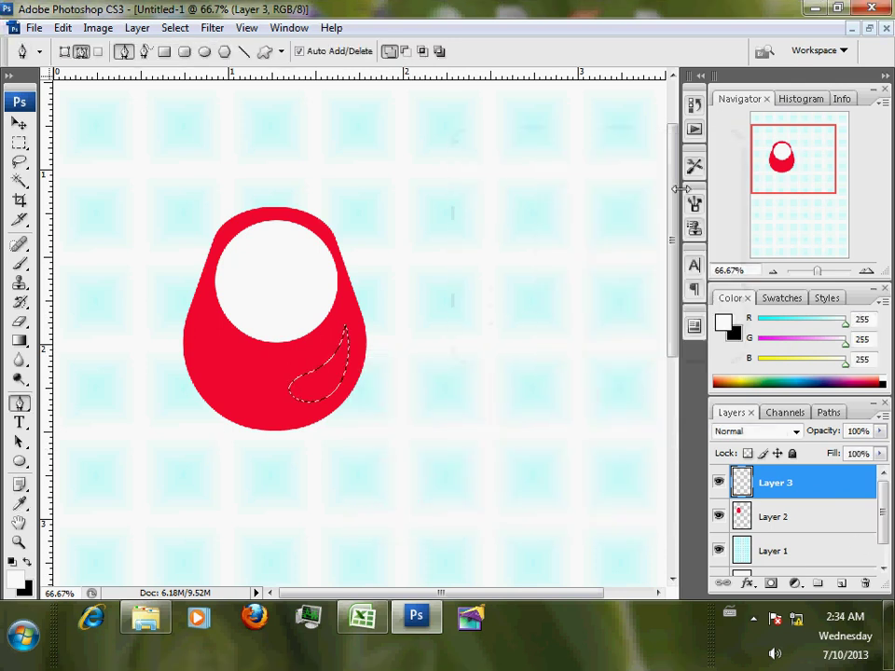
Step: Feather the leaf-like selection with a radius of 20 pixels
left_click(175, 28)
mouse_move(280, 221)
left_click(386, 288)
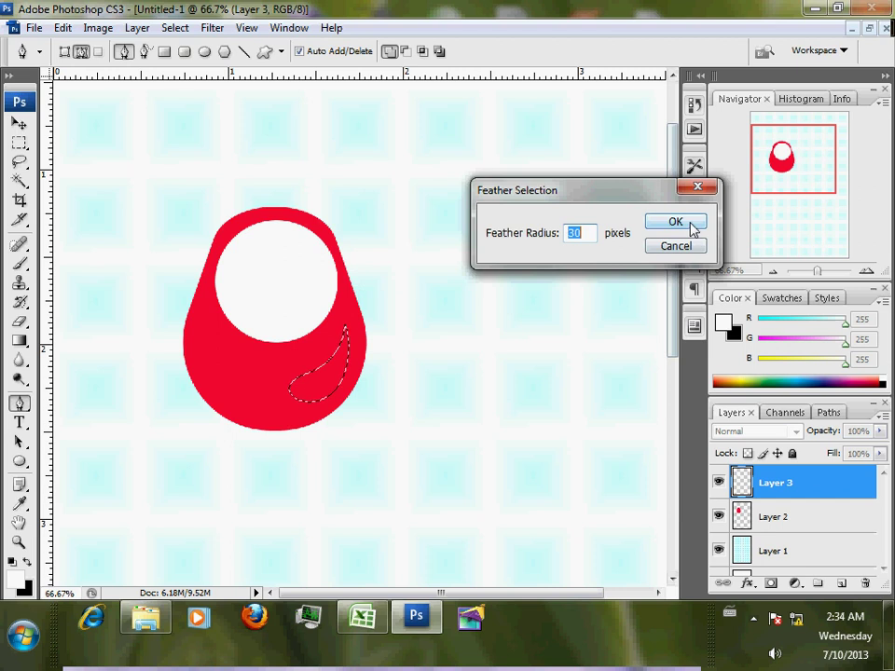
type("20")
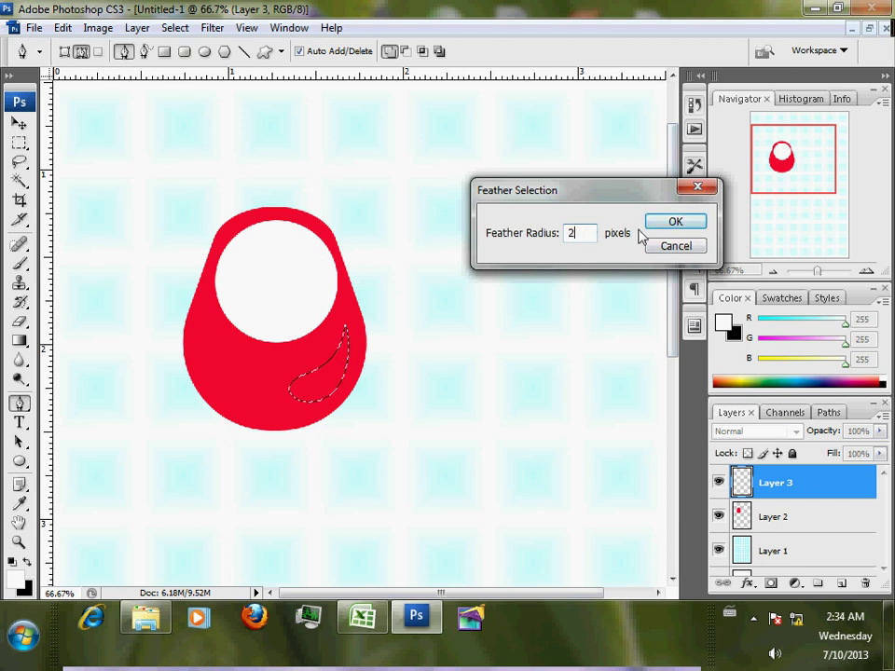
left_click(672, 226)
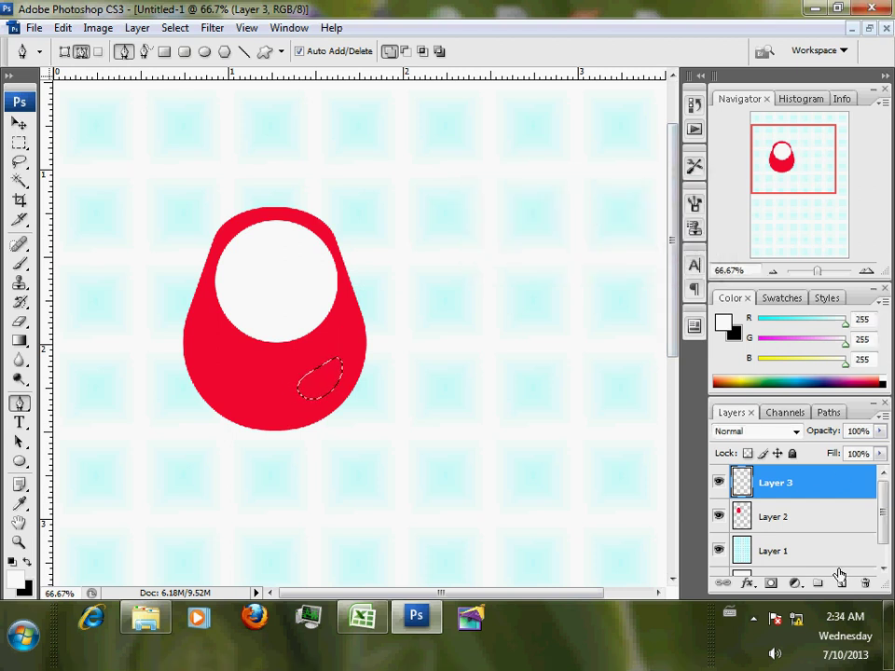
Step: Fill the feathered selection with yellow (R 232, G 246, B 13) on a new layer to make a soft highlight
left_click(842, 585)
left_click(19, 583)
left_click(660, 418)
left_click(629, 244)
left_click(783, 226)
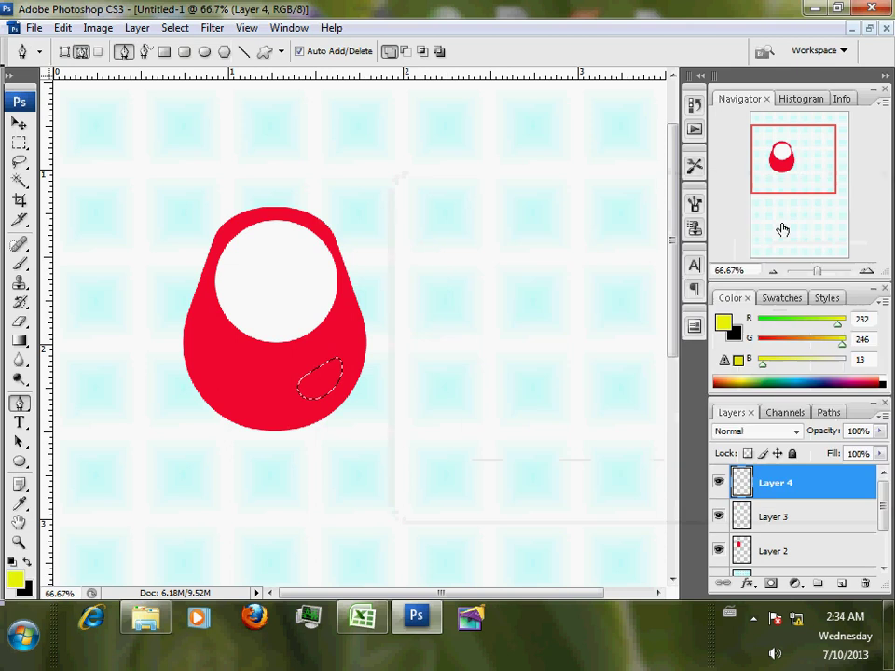
key("alt+BackSpace")
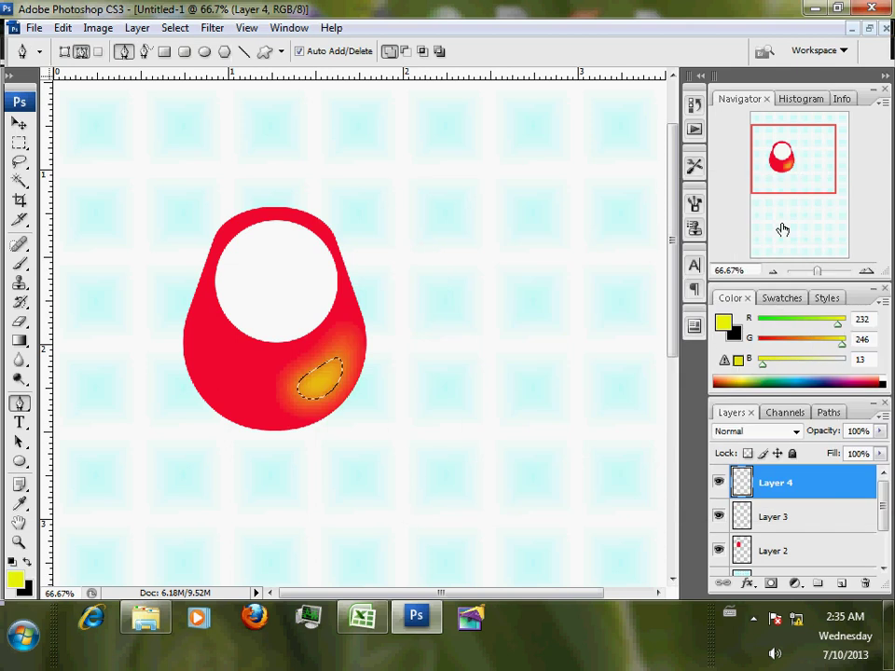
key("ctrl+d")
Step: Nudge the yellow highlight slightly upward on the red shape
left_click(19, 123)
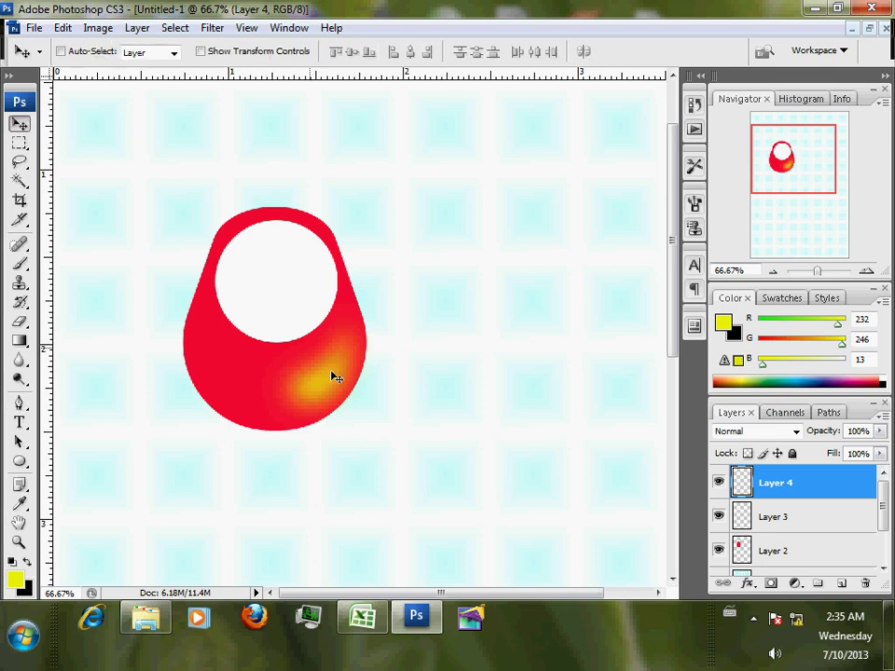
key("Up")
key("Up")
key("Up")
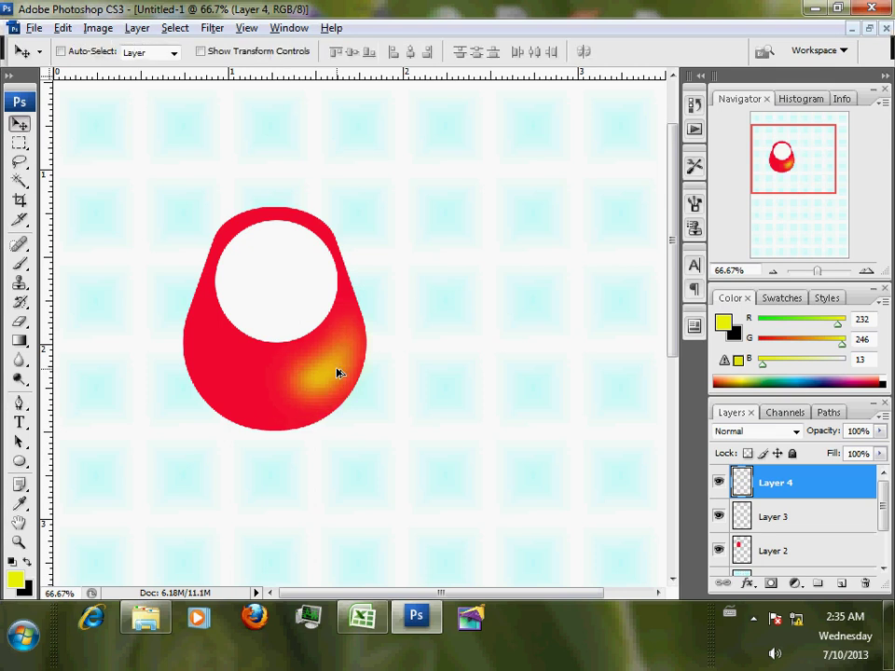
Step: Place a copy of the yellow highlight on the lower left of the red shape and flip it horizontally
left_click_drag(312, 373, 234, 374)
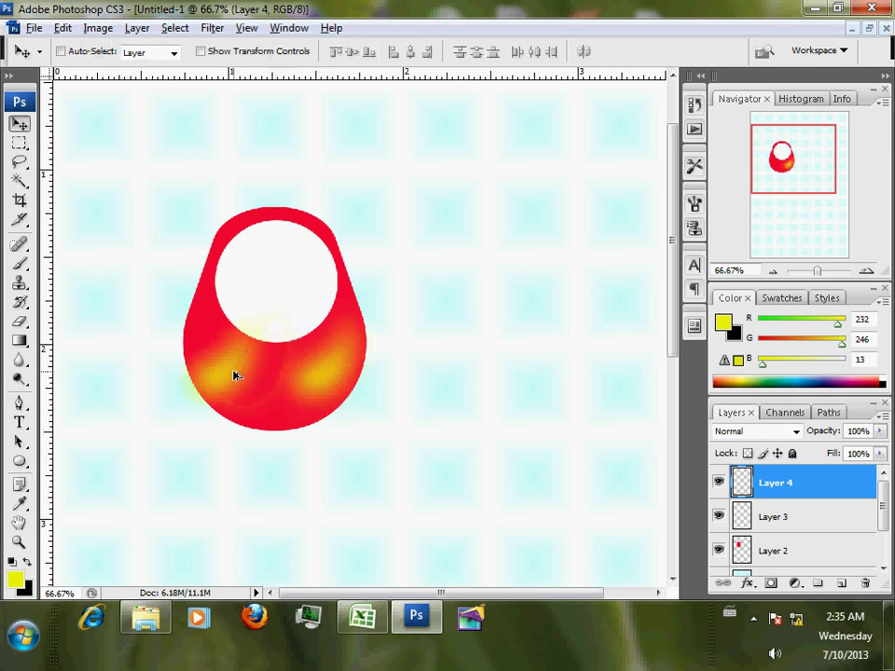
key("ctrl+t")
right_click(251, 377)
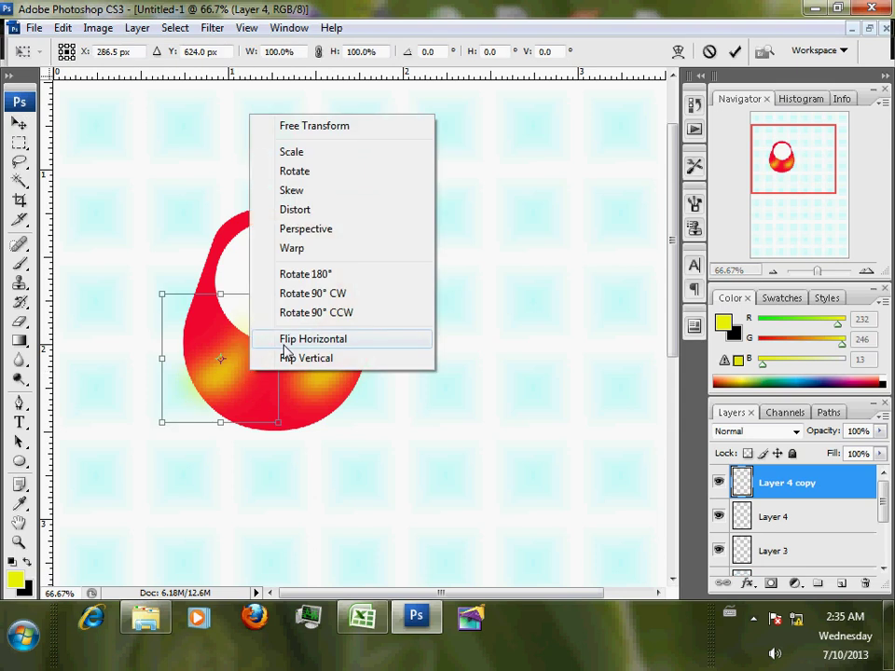
left_click(286, 341)
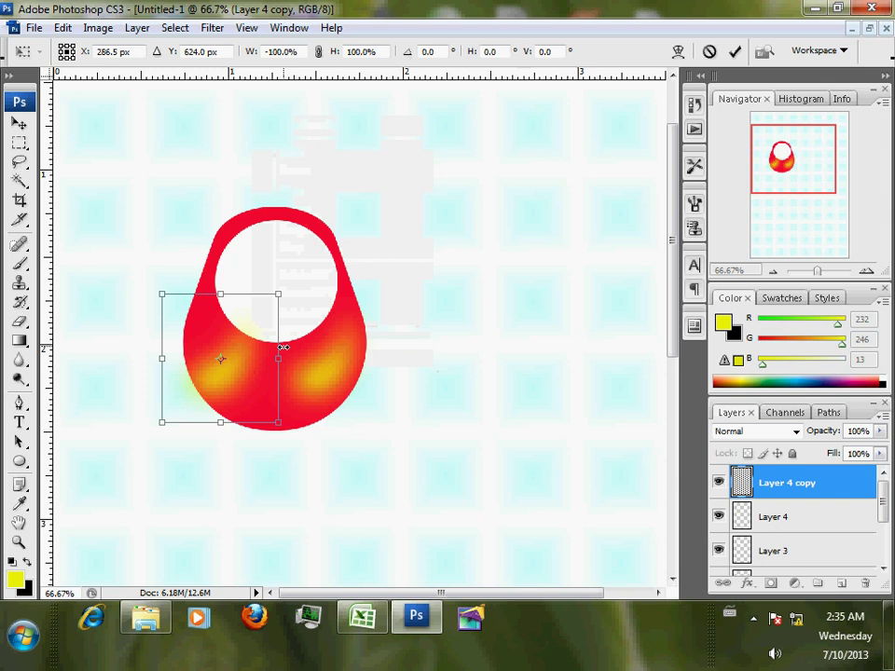
left_click(735, 52)
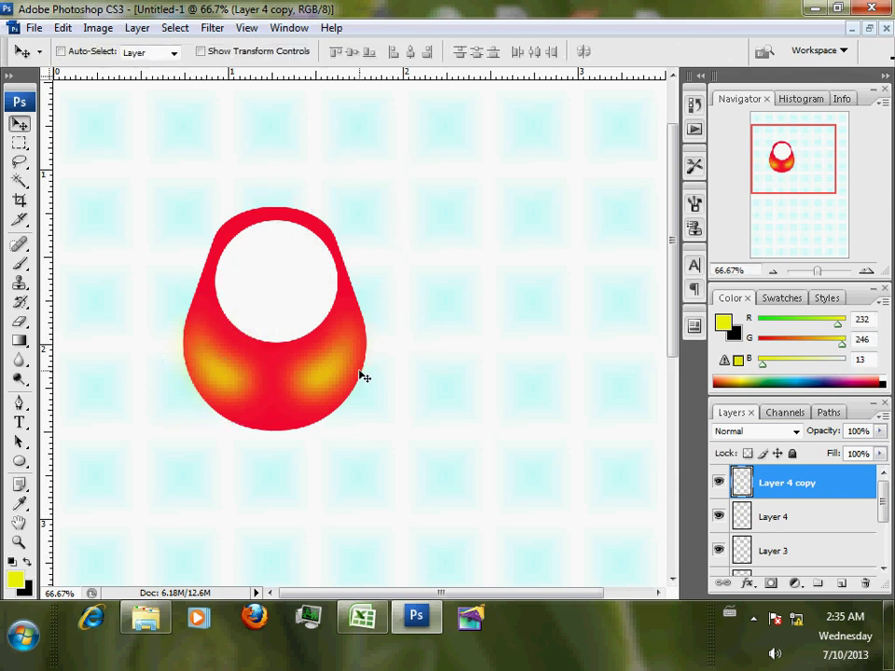
Step: Draw a closed, tapered wavy Pen path crossing the red shape's left edge into the white circle, and convert it to a selection
key("ctrl+plus")
key("ctrl+plus")
left_click_drag(476, 385, 823, 498)
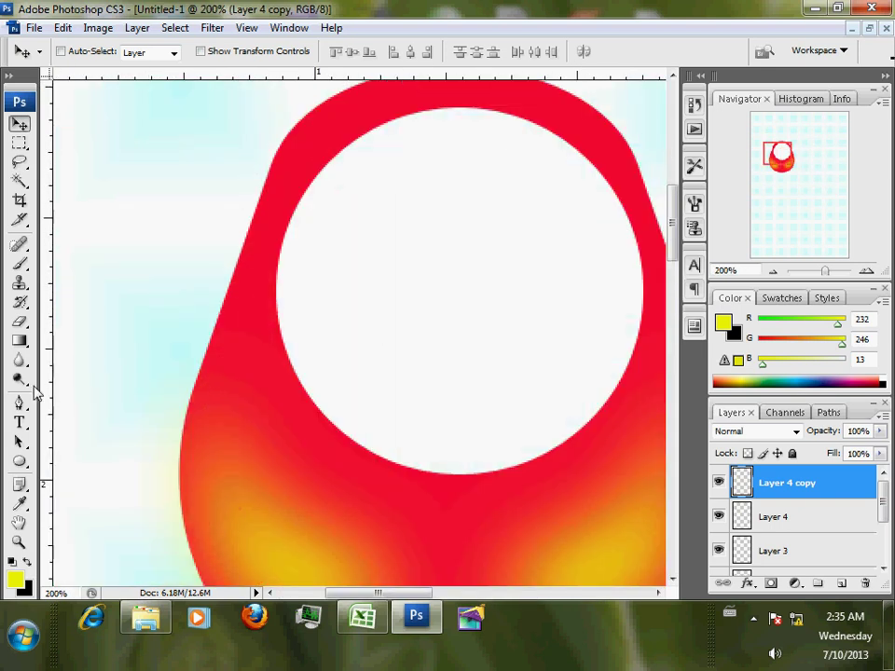
left_click(19, 402)
left_click(144, 281)
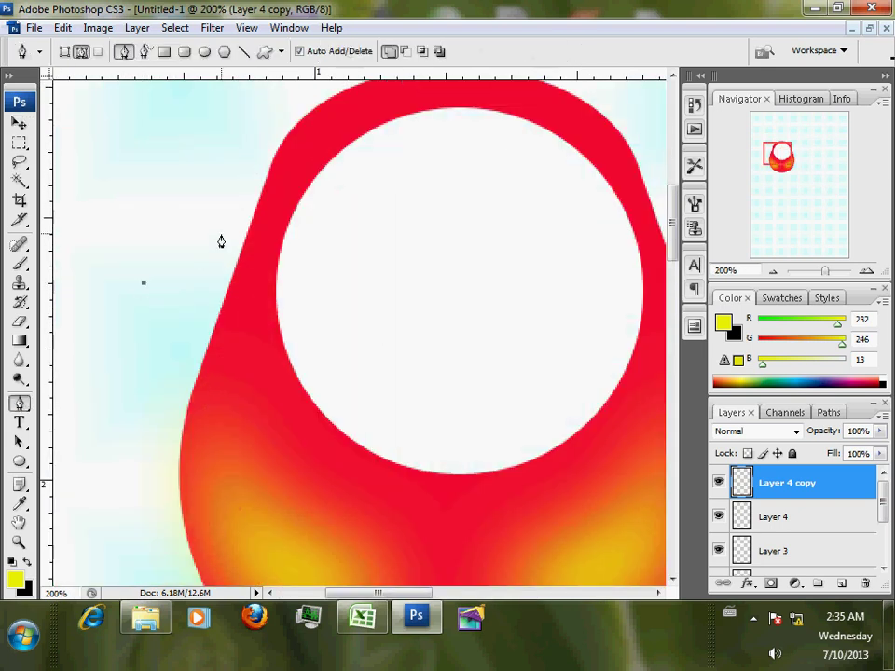
left_click_drag(224, 234, 276, 232)
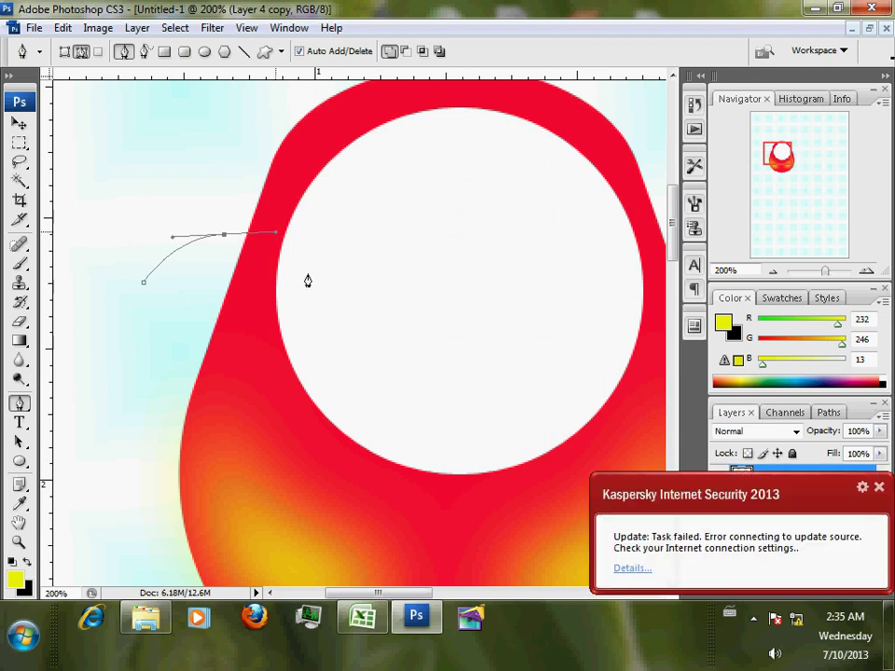
left_click_drag(310, 275, 329, 260)
left_click_drag(312, 282, 353, 268)
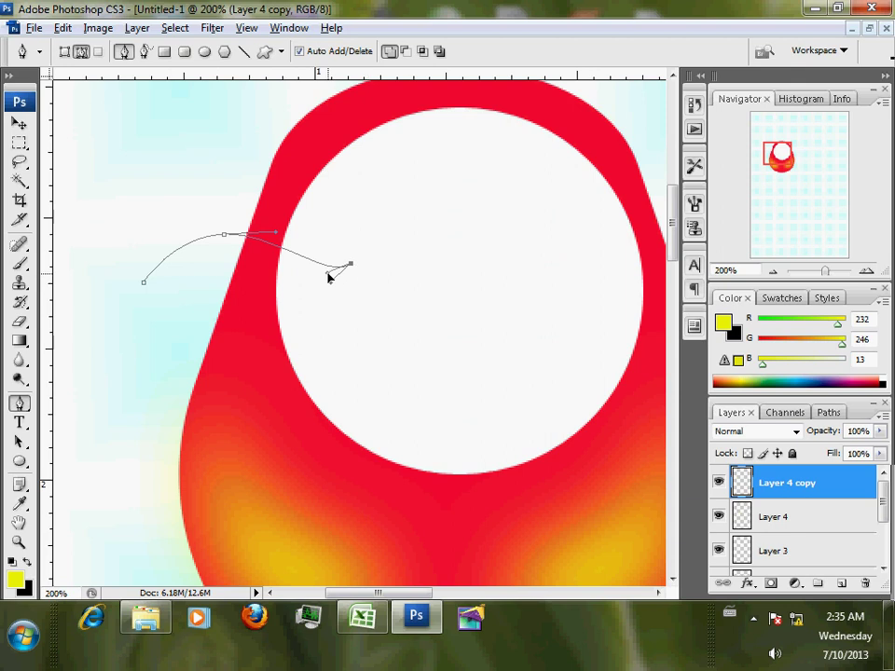
left_click_drag(234, 266, 165, 238)
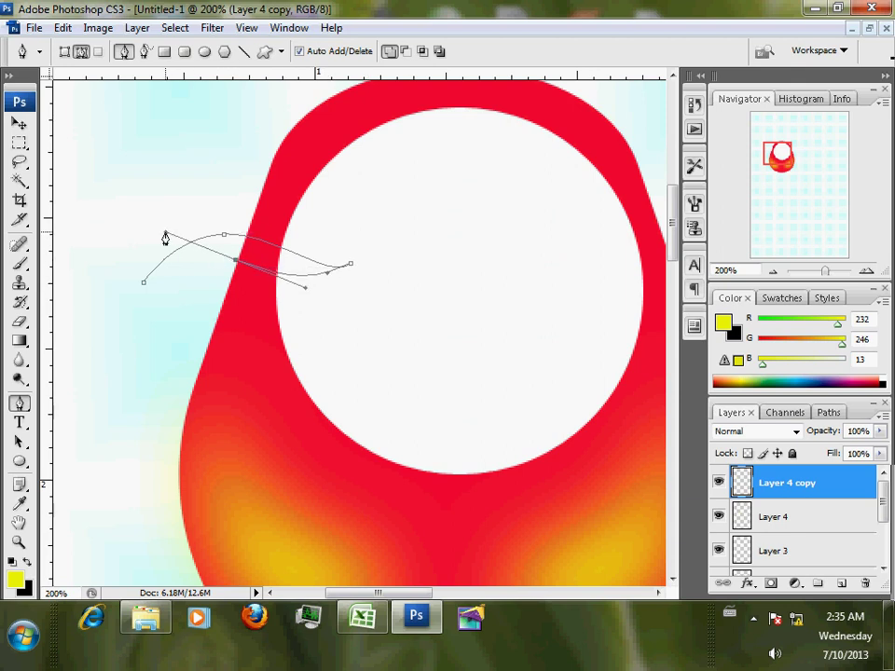
left_click_drag(166, 238, 223, 257)
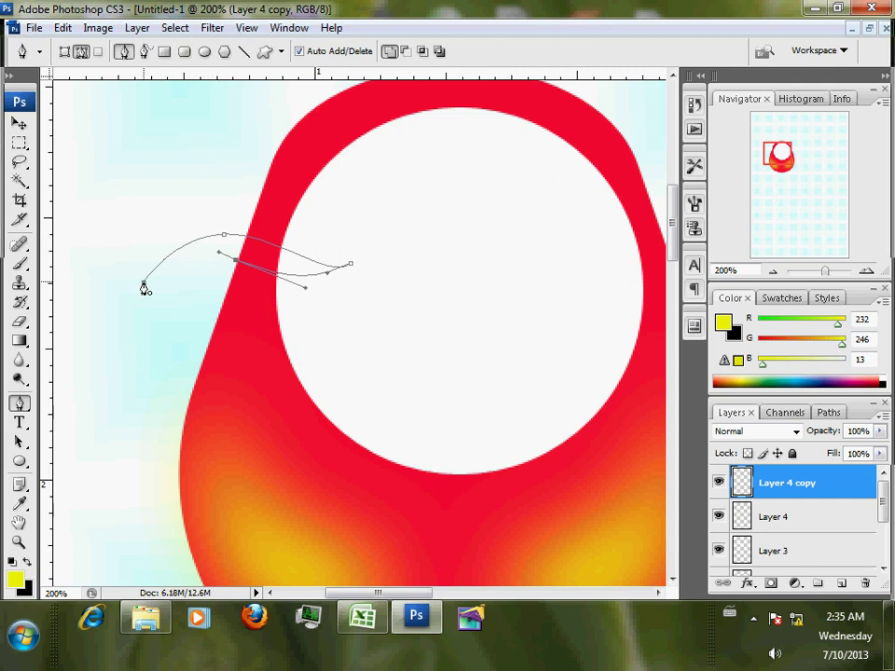
left_click_drag(145, 287, 132, 308)
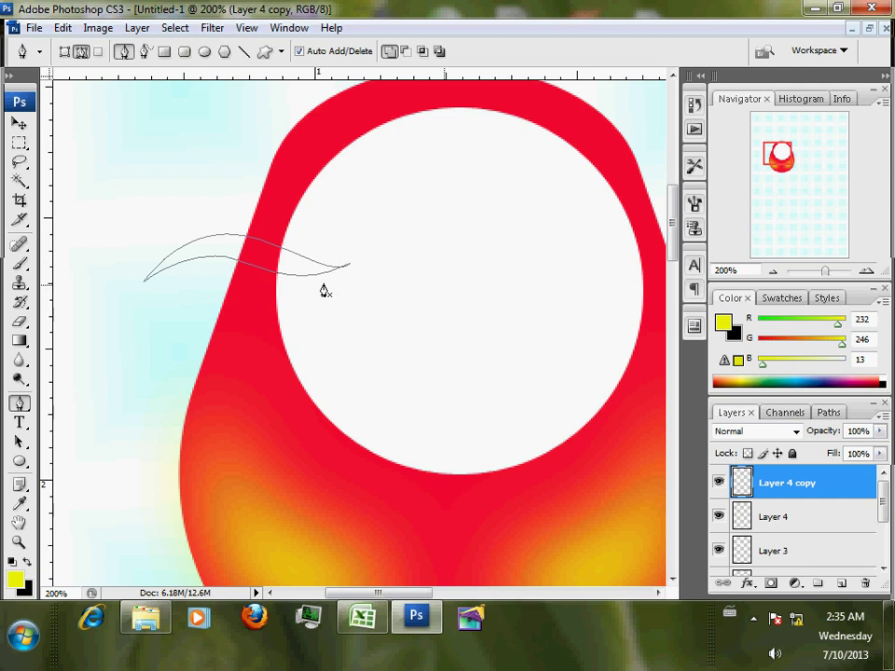
right_click(292, 286)
left_click(461, 366)
left_click(702, 184)
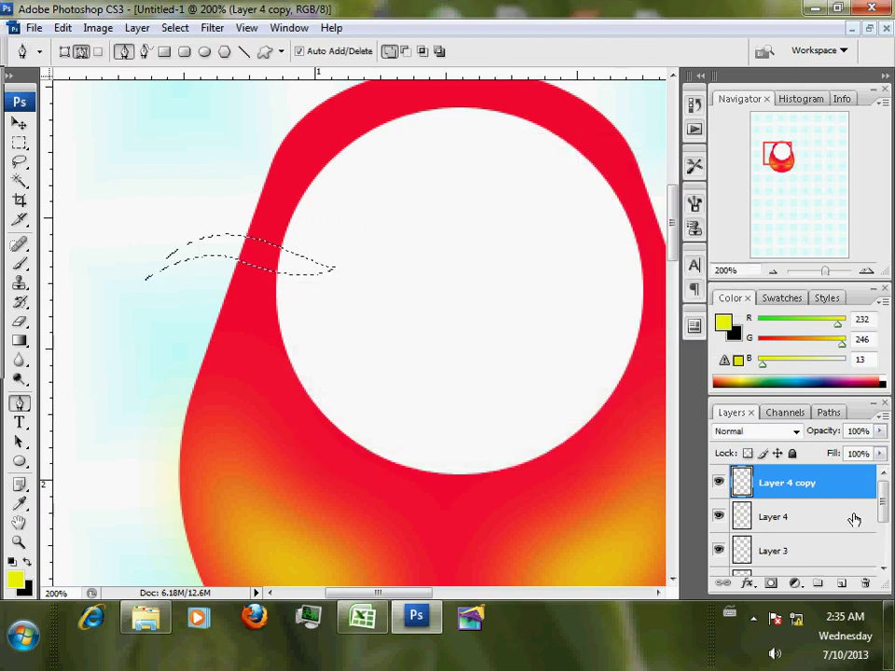
Step: Fill the wavy selection with black on a new layer and place a copy of the stroke directly below it
left_click(843, 585)
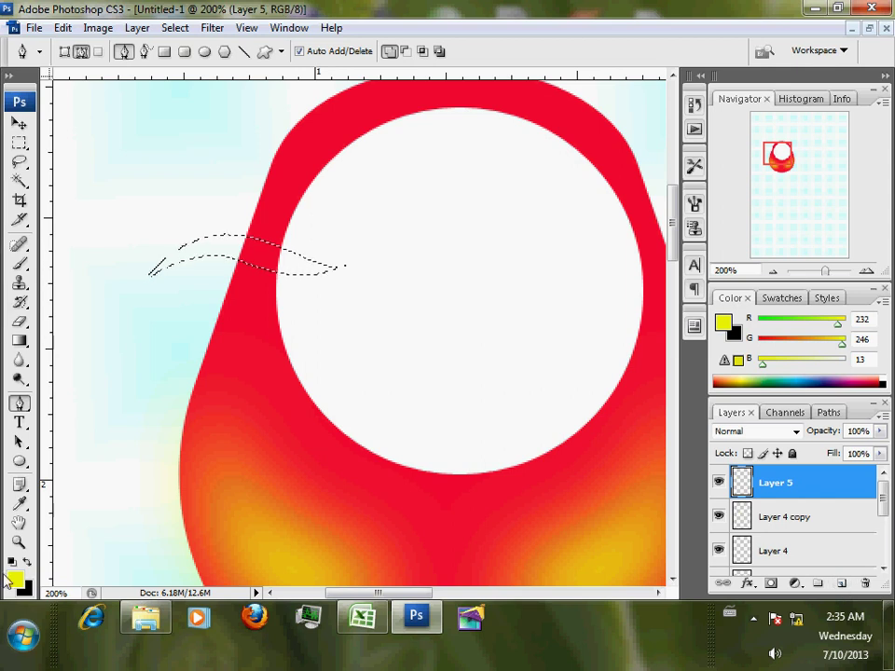
left_click(28, 562)
key("alt+BackSpace")
key("ctrl+d")
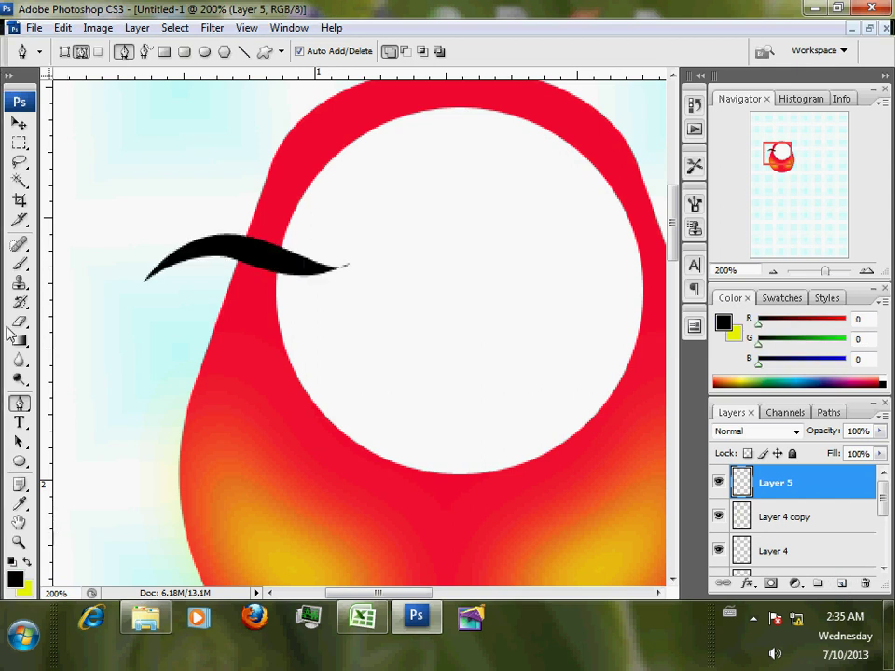
left_click(18, 124)
left_click_drag(229, 265, 234, 308)
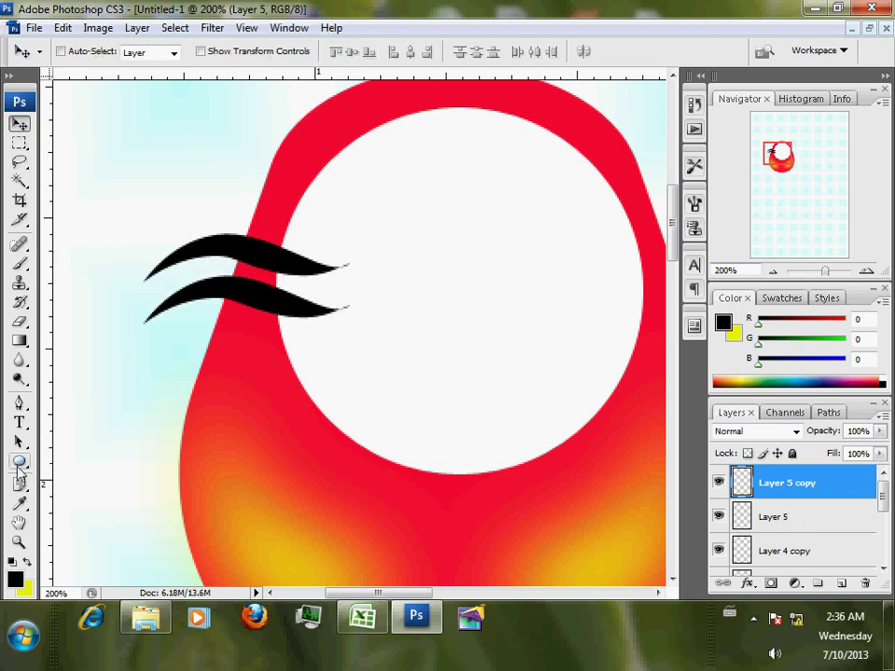
Step: Draw a small circular path just under the lower wavy stroke, convert it to a selection and fill it with black
left_click(18, 462)
left_click_drag(256, 360, 264, 365)
right_click(310, 346)
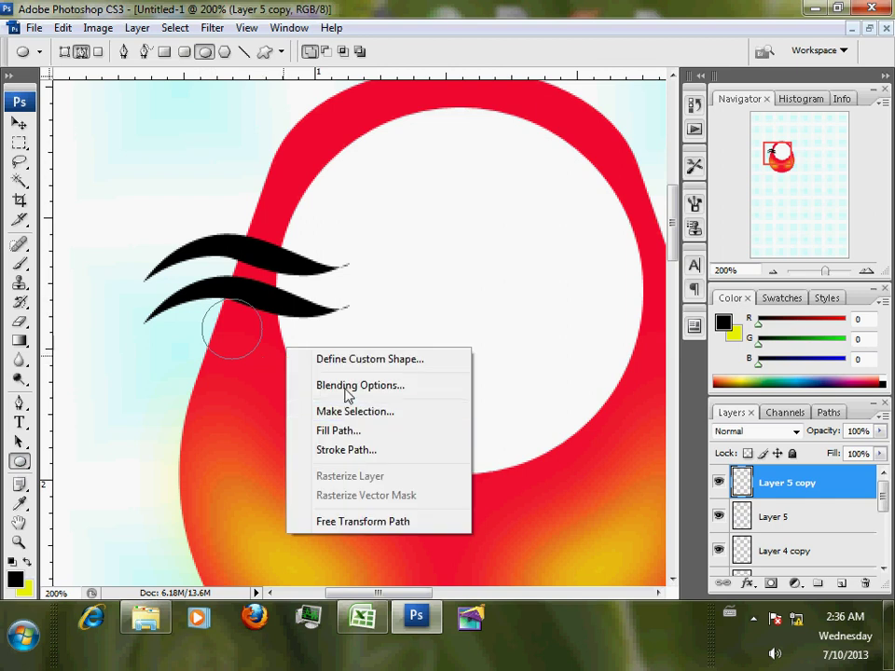
left_click(352, 412)
left_click(680, 192)
key("alt+BackSpace")
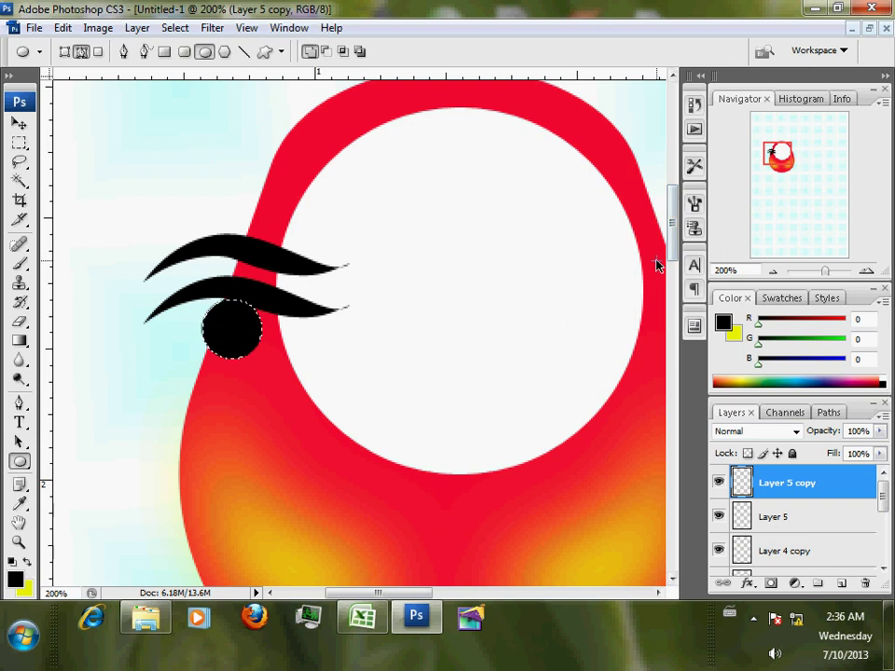
key("ctrl+d")
Step: Merge the two black stroke layers into a single eye layer and toggle its visibility to check it
left_click(772, 517, "shift")
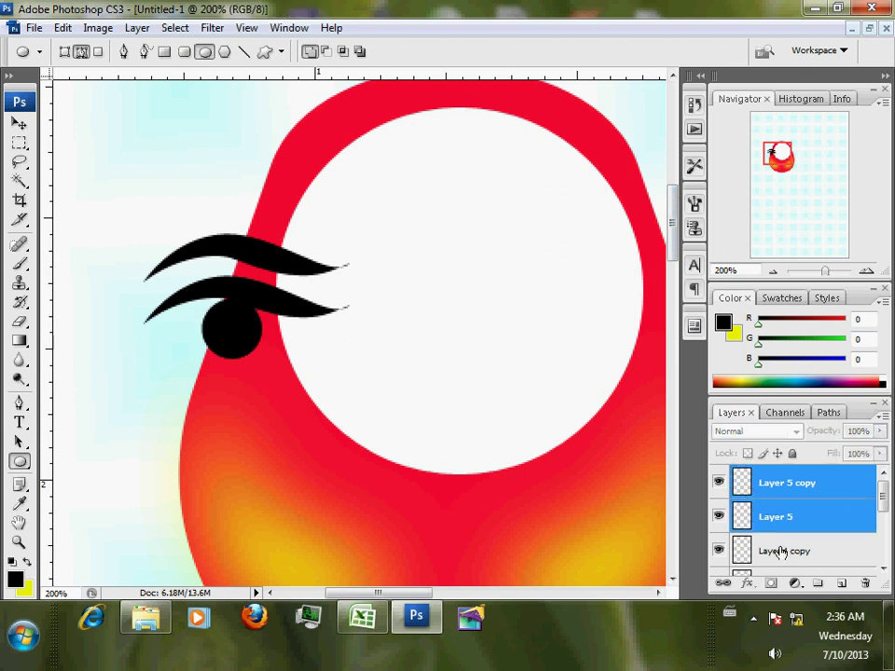
key("ctrl+e")
left_click(718, 482)
left_click(718, 482)
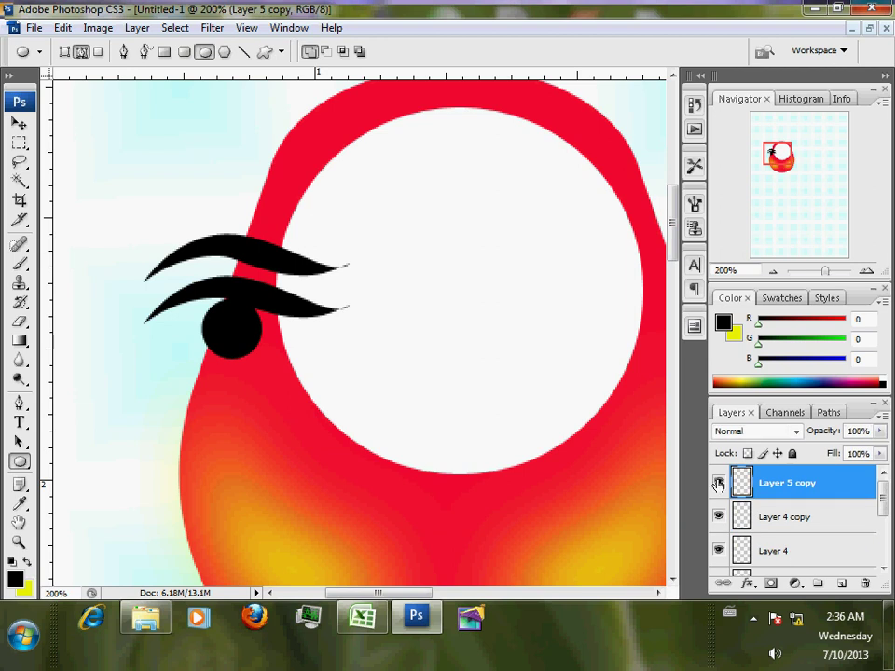
Step: Scale the black eye down inside the upper left of the white circle and place a copy to its right
left_click(18, 122)
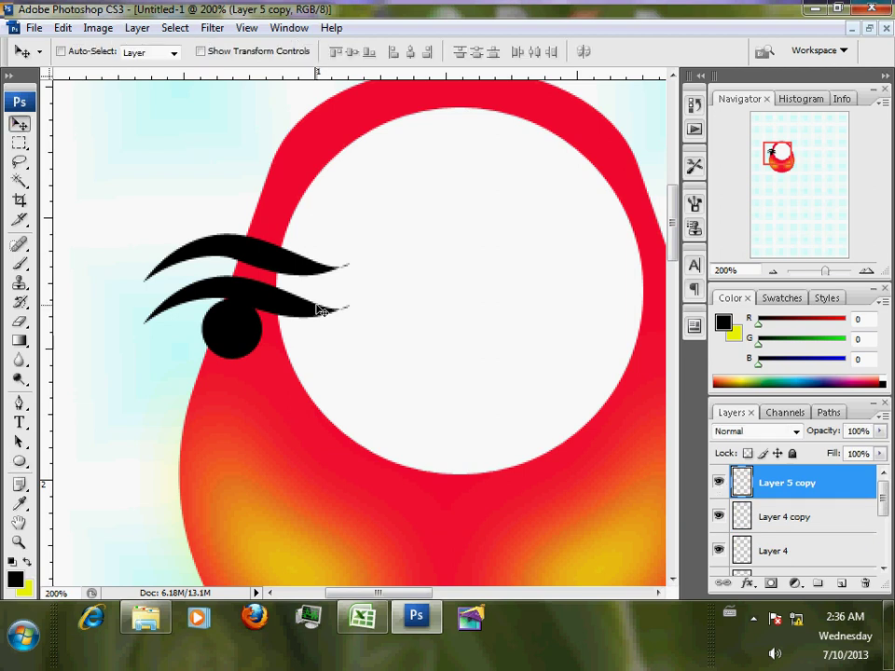
key("ctrl+t")
left_click_drag(320, 273, 519, 262)
key("Return")
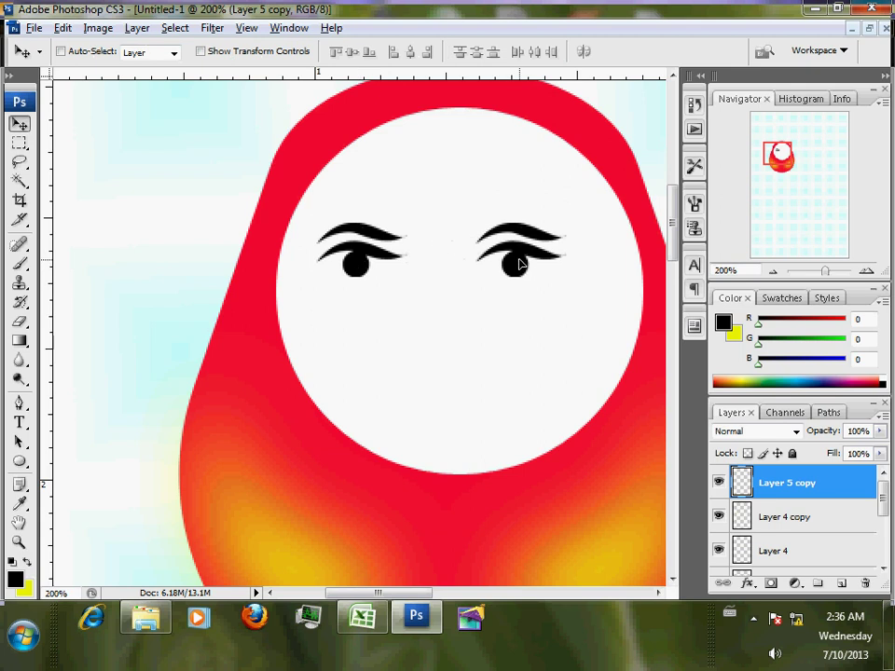
Step: Flip the right eye horizontally and merge the two eye layers into one
key("ctrl+t")
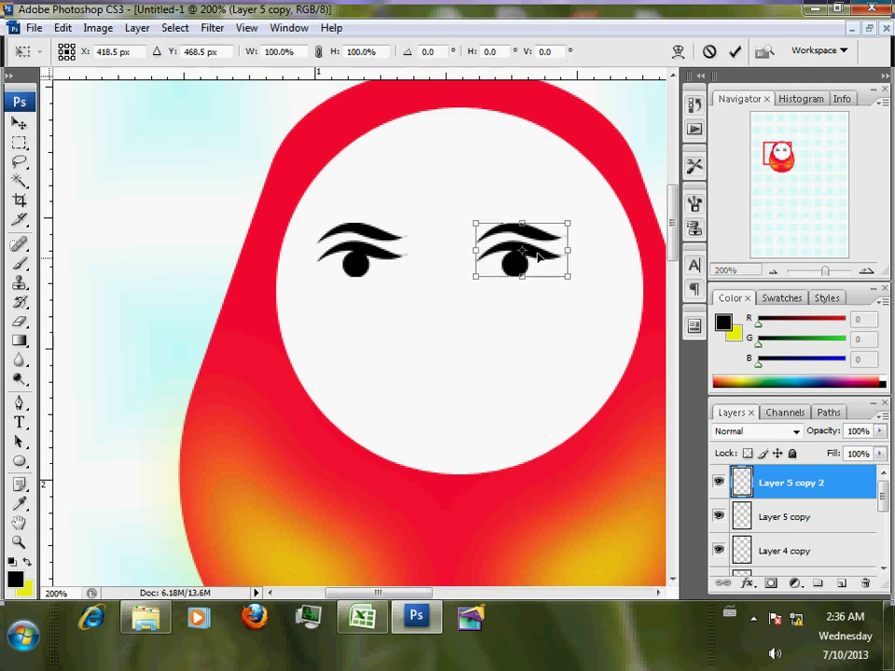
right_click(543, 247)
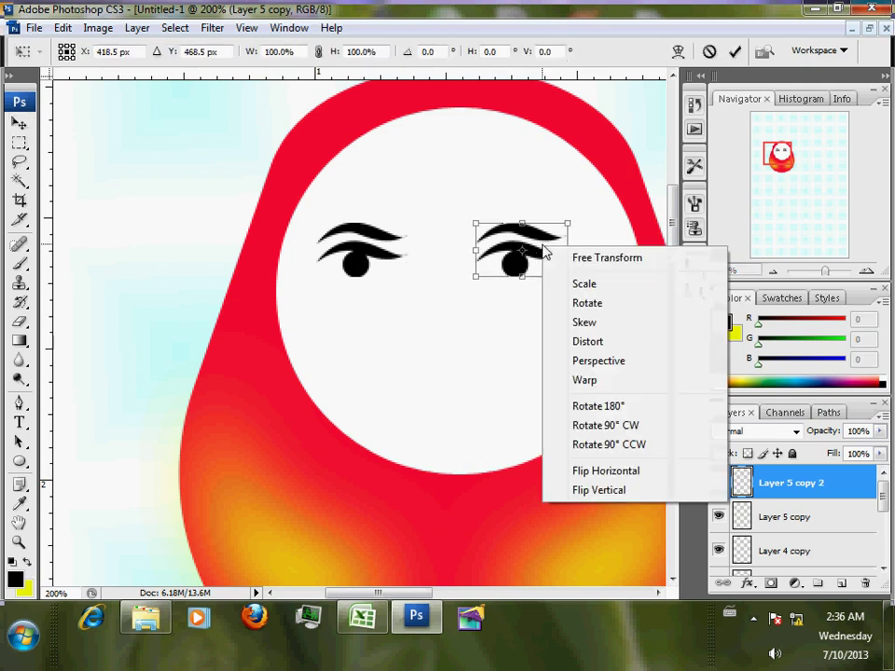
left_click(631, 469)
left_click(735, 52)
left_click(842, 528, "shift")
key("ctrl+e")
Step: Center the pair of eyes horizontally on the face using a thin rectangular selection spanning the white circle's width
left_click_drag(365, 372, 236, 384)
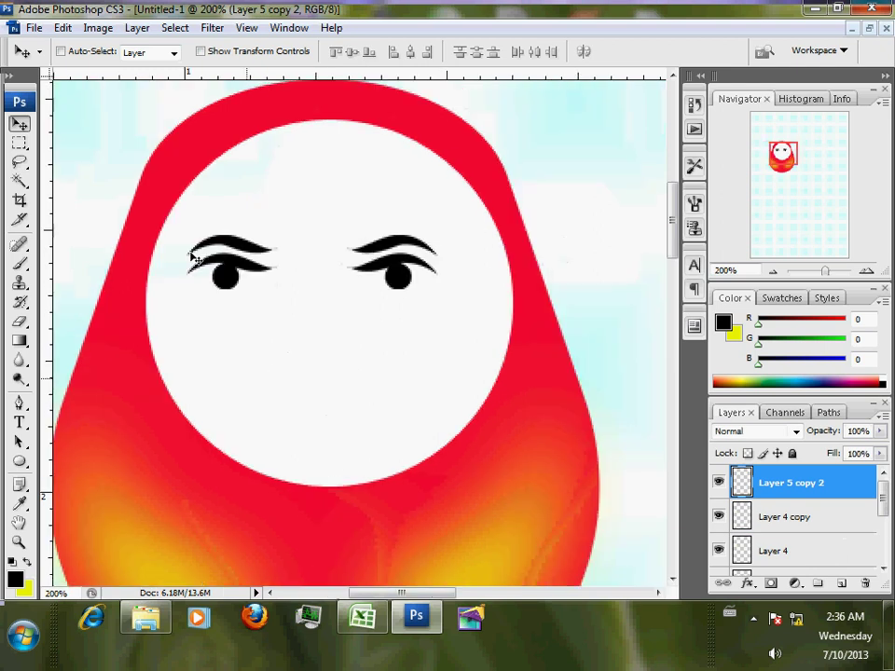
left_click(18, 145)
left_click(19, 145)
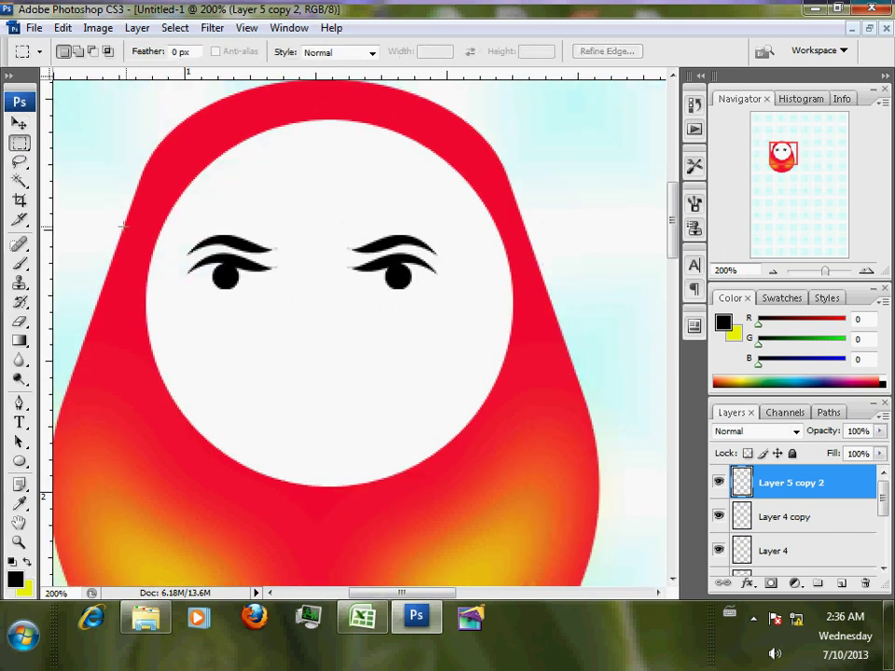
left_click_drag(154, 259, 508, 265)
left_click(22, 126)
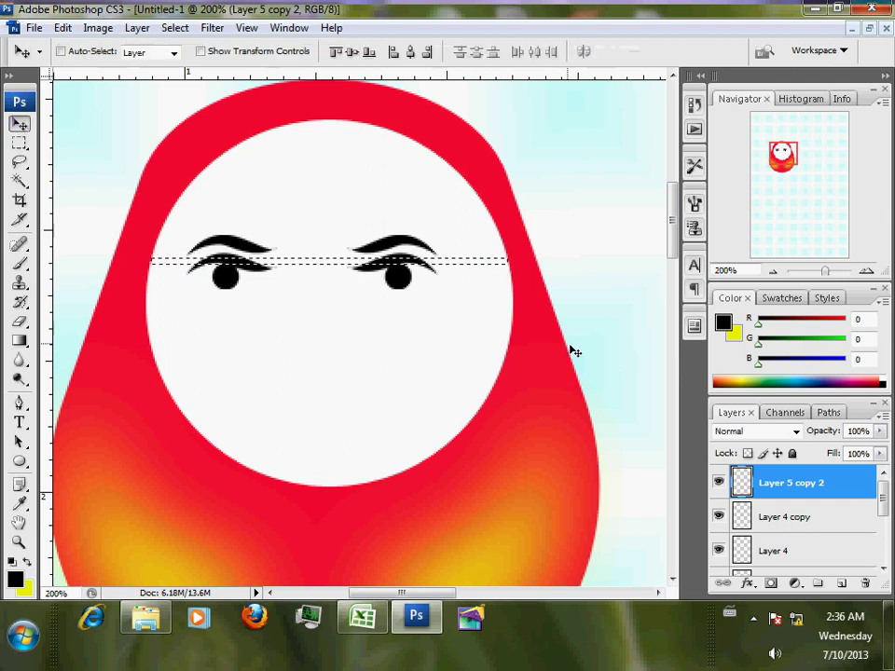
left_click(410, 54)
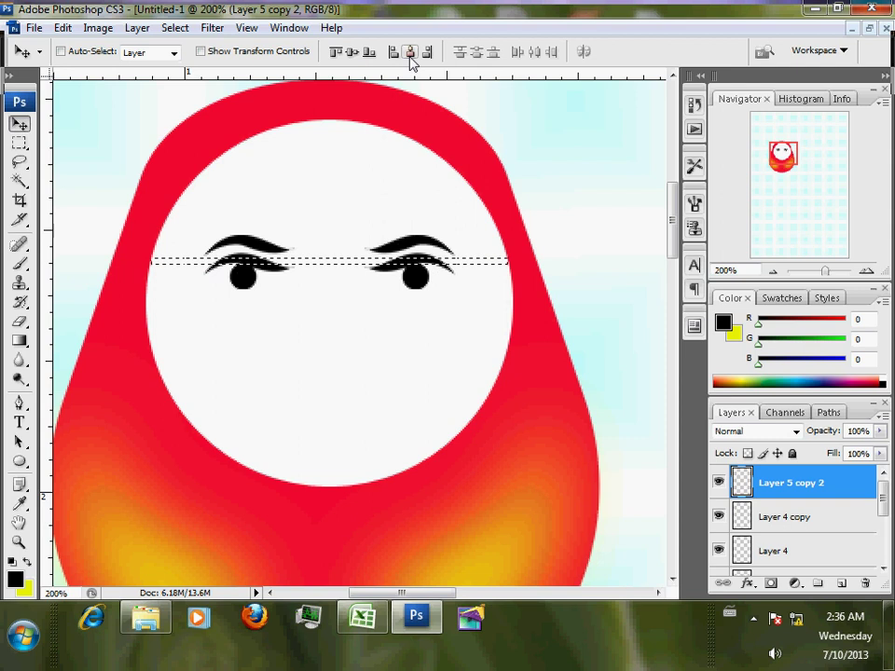
key("ctrl+d")
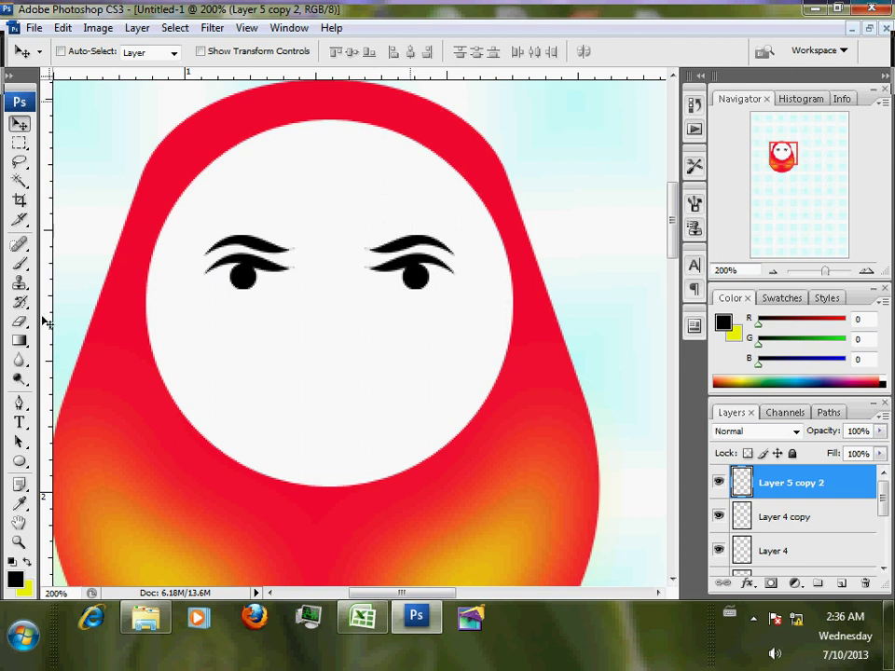
Step: Draw a small upright elliptical path below and between the eyes and place a copy of it directly to its right
left_click(19, 460)
left_click_drag(306, 333, 326, 359)
left_click(20, 444)
left_click(322, 346)
left_click_drag(322, 346, 347, 345)
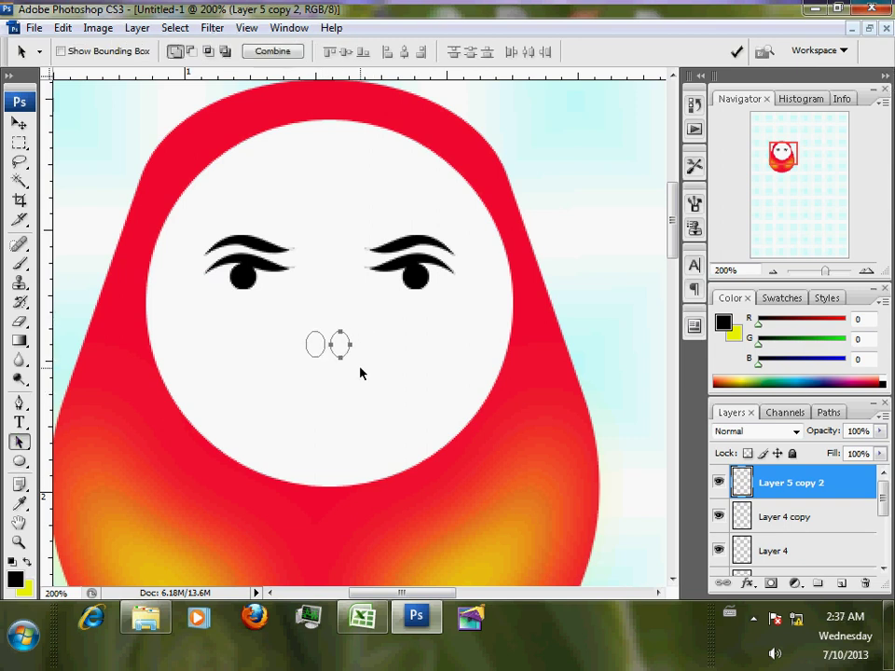
Step: Convert the two nostril paths to a selection with 0 feather and fill it with black on a new layer
right_click(362, 373)
left_click(415, 451)
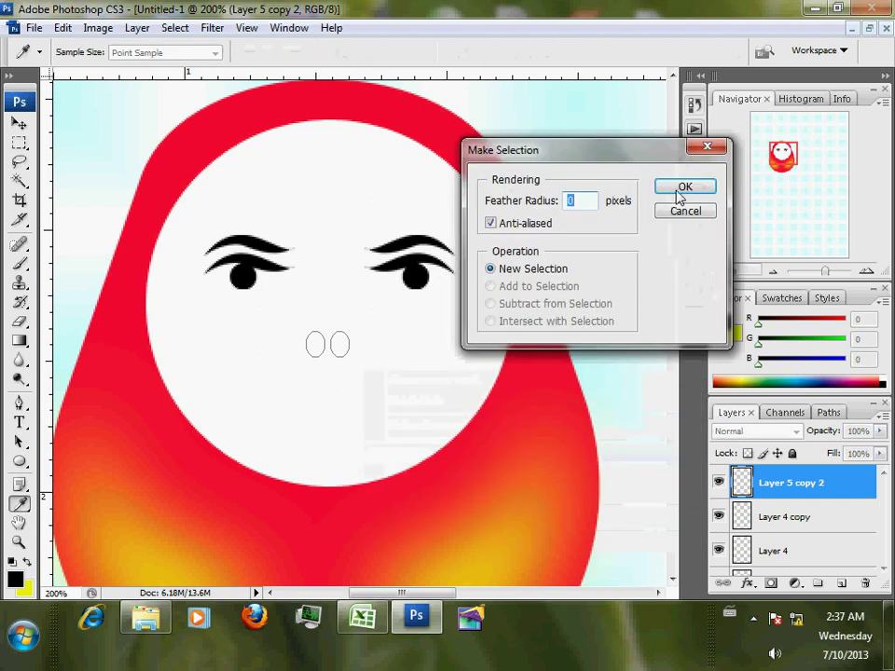
left_click(682, 190)
left_click(843, 587)
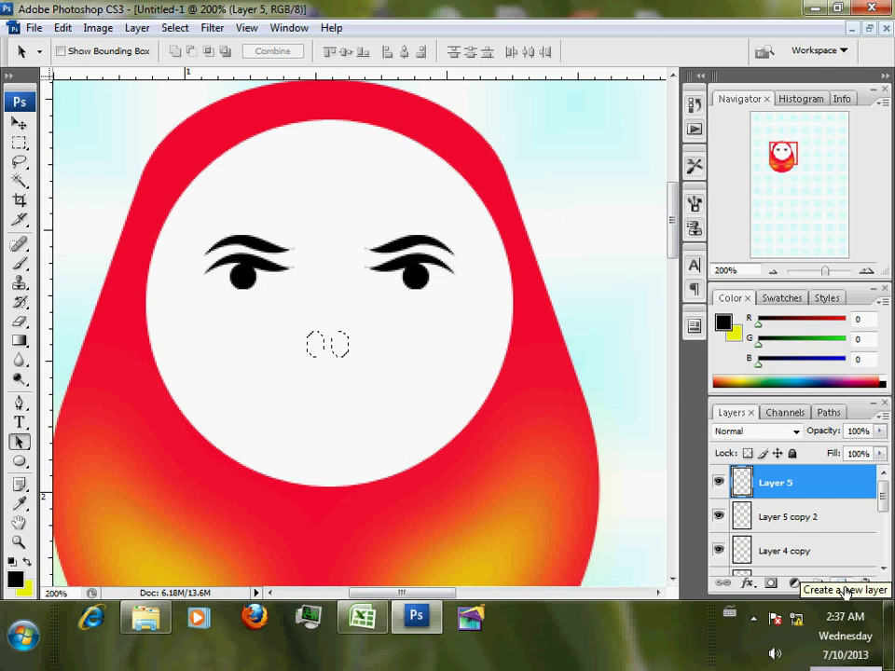
key("alt+BackSpace")
key("ctrl+d")
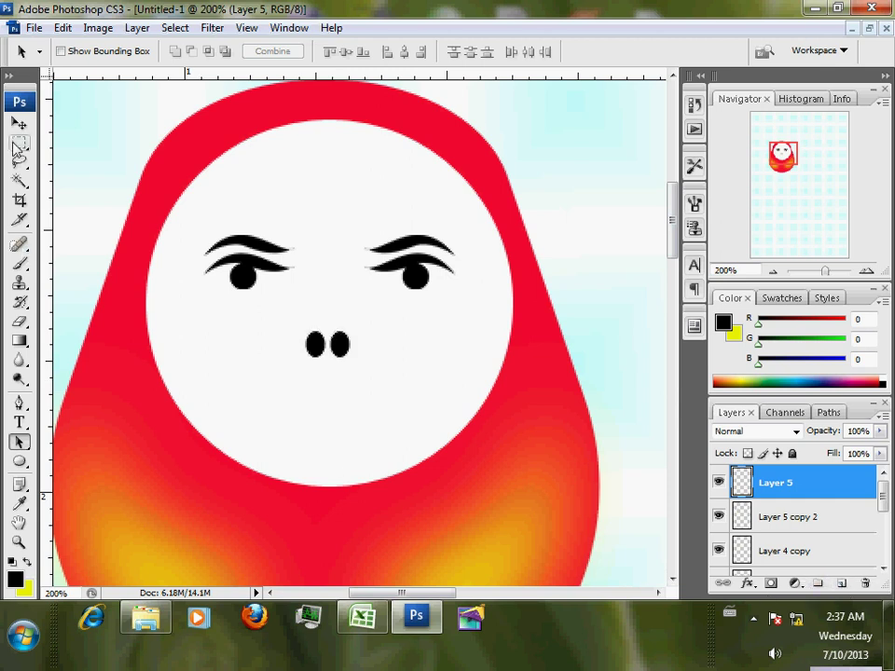
Step: Center the nostrils horizontally using a rectangular selection drawn between the inner corners of the eyes
left_click_drag(16, 146, 81, 149)
left_click(80, 149)
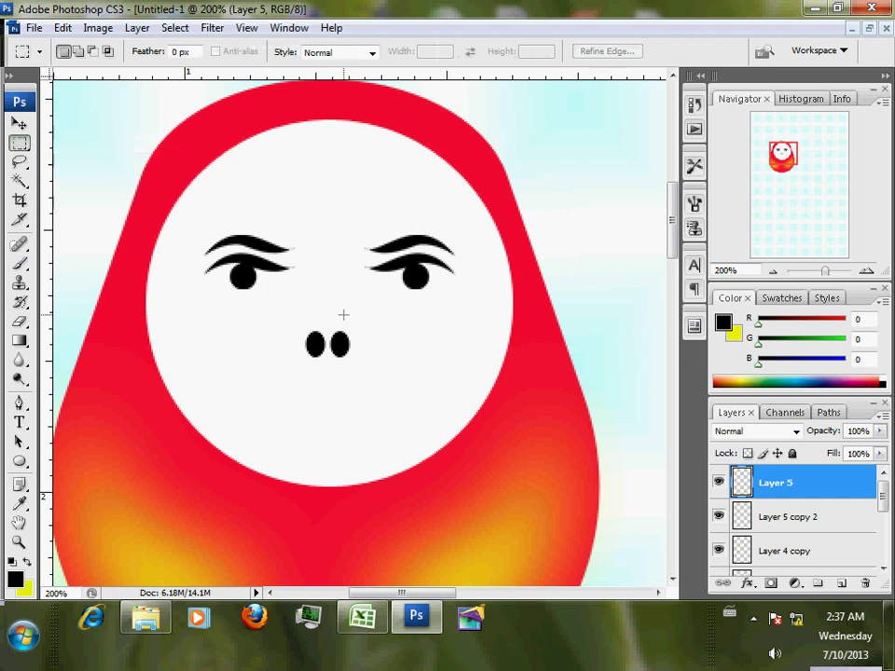
left_click_drag(315, 289, 366, 286)
left_click(19, 123)
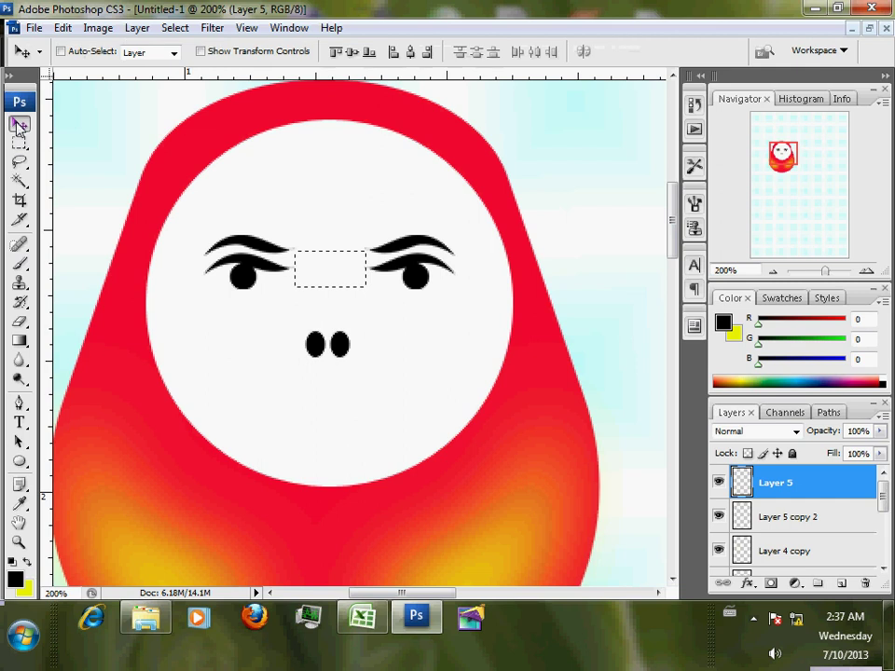
left_click(411, 53)
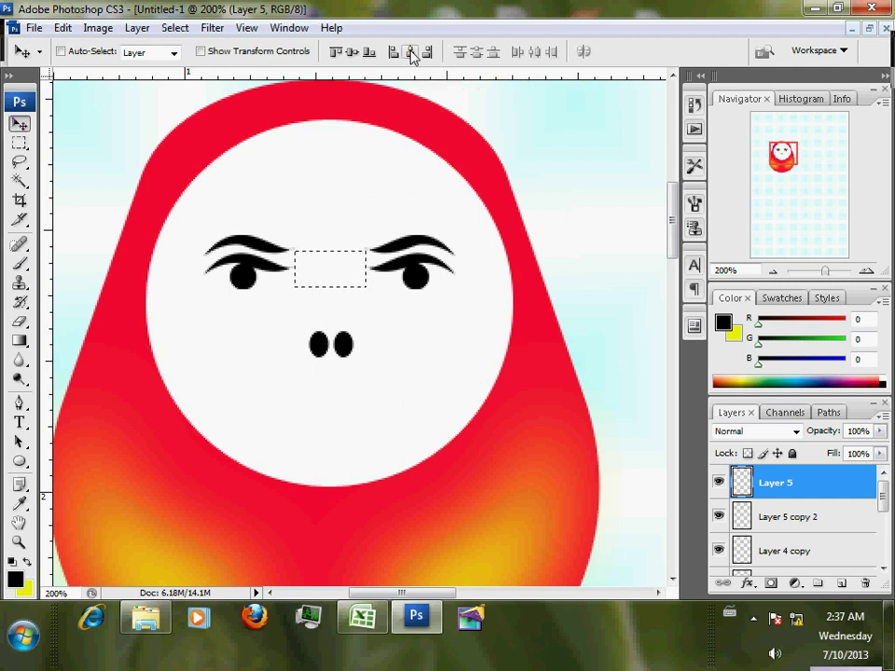
key("ctrl+d")
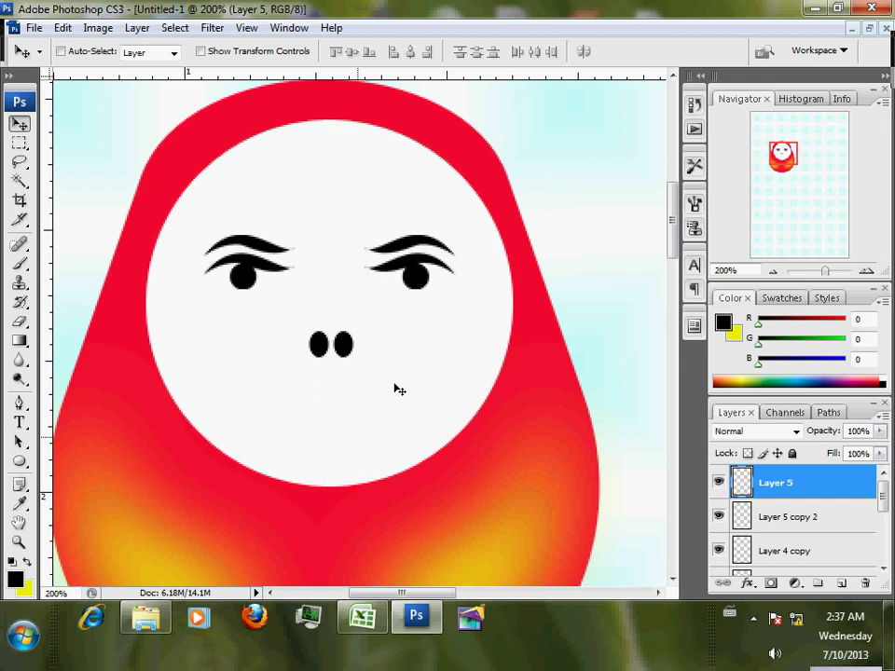
Step: Draw a closed Pen path below the nostrils for half of the upper lip, with a flat base and curved top
left_click(20, 403)
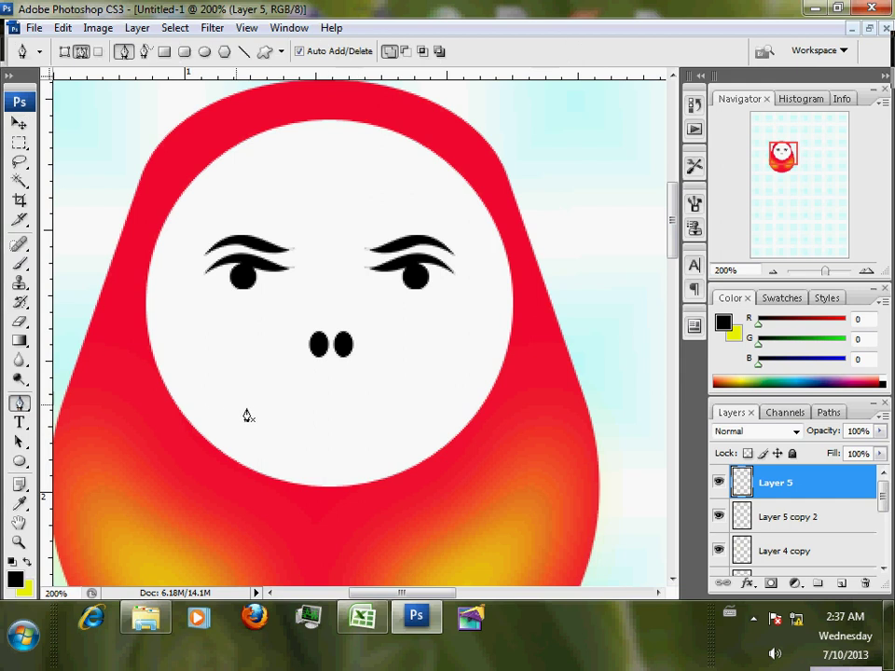
left_click(255, 411)
left_click(325, 411)
left_click_drag(296, 392, 277, 392)
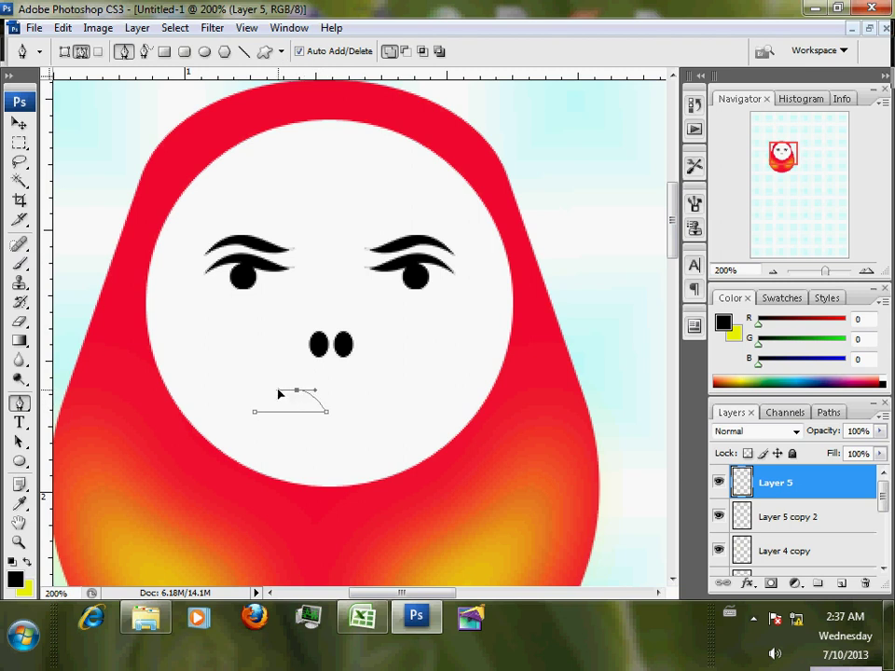
left_click(254, 413)
Step: Create a horizontally flipped copy of the half-lip path and position it to the right so the two halves overlap
left_click(18, 442)
left_click(311, 411)
key("ctrl+t")
right_click(313, 413)
left_click(373, 375)
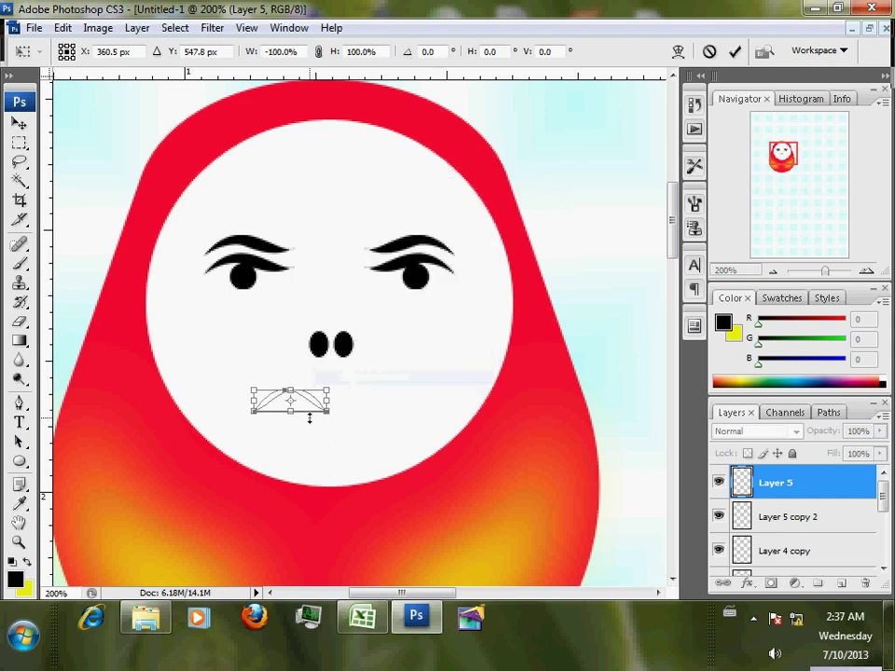
left_click_drag(314, 406, 362, 406)
left_click(735, 53)
Step: Combine the two half-lip paths into one upper lip outline and move it under the nostrils
left_click(286, 402, "shift")
left_click(266, 53)
left_click_drag(367, 413, 384, 405)
Step: Draw a closed Pen path for the lower lip just below the upper lip, with a straight top and curved bottom
left_click(19, 402)
left_click(272, 412)
left_click(395, 411)
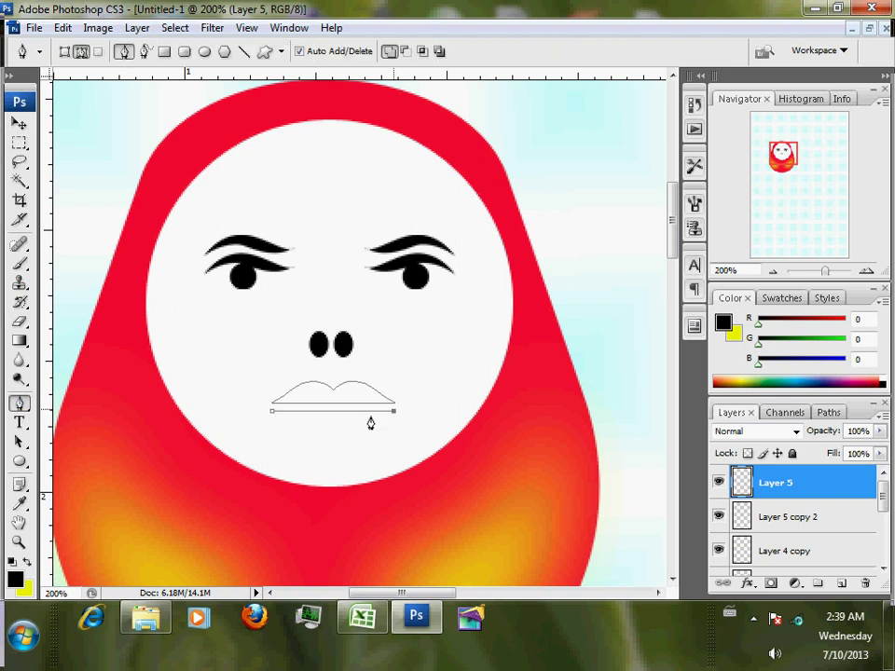
left_click_drag(272, 411, 208, 343)
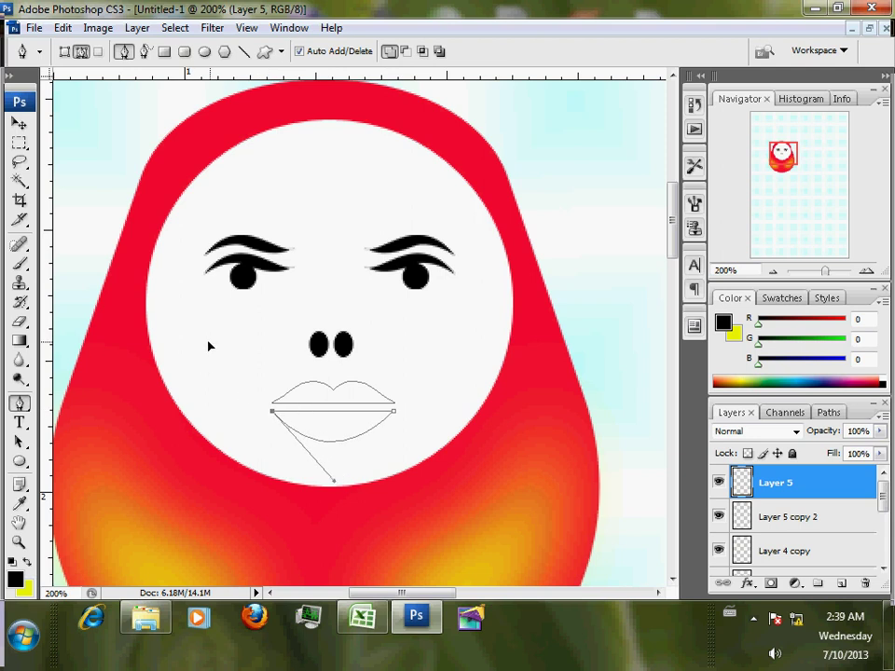
key("Return")
Step: Convert both lip paths to a selection with 0 feather and fill it with black on a new layer
right_click(340, 227)
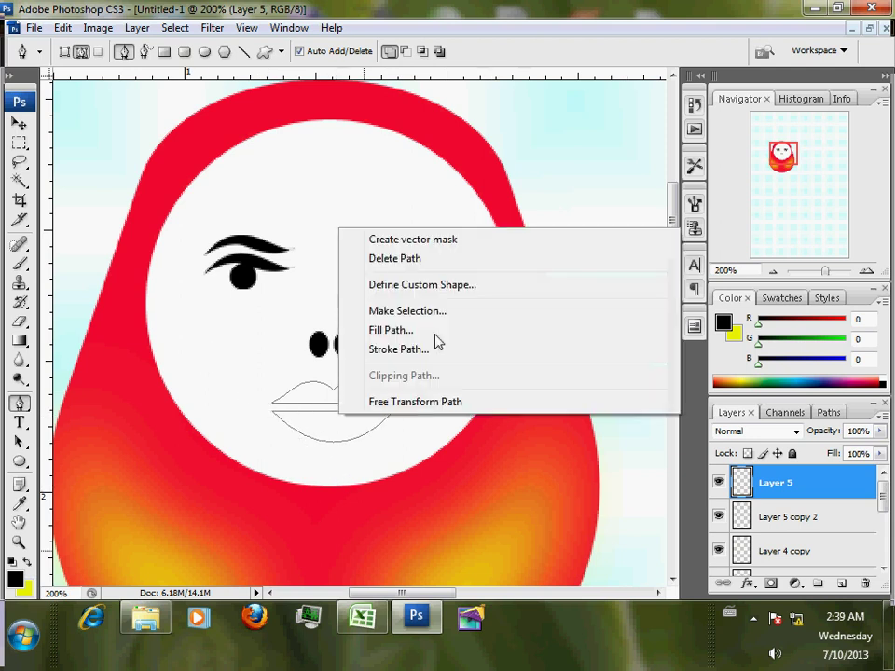
left_click(432, 312)
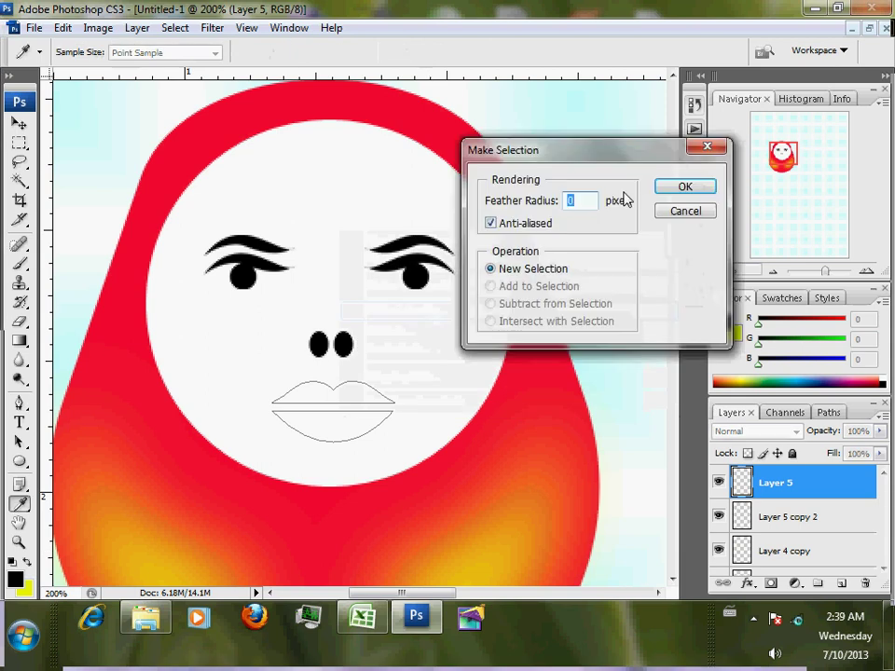
left_click(705, 189)
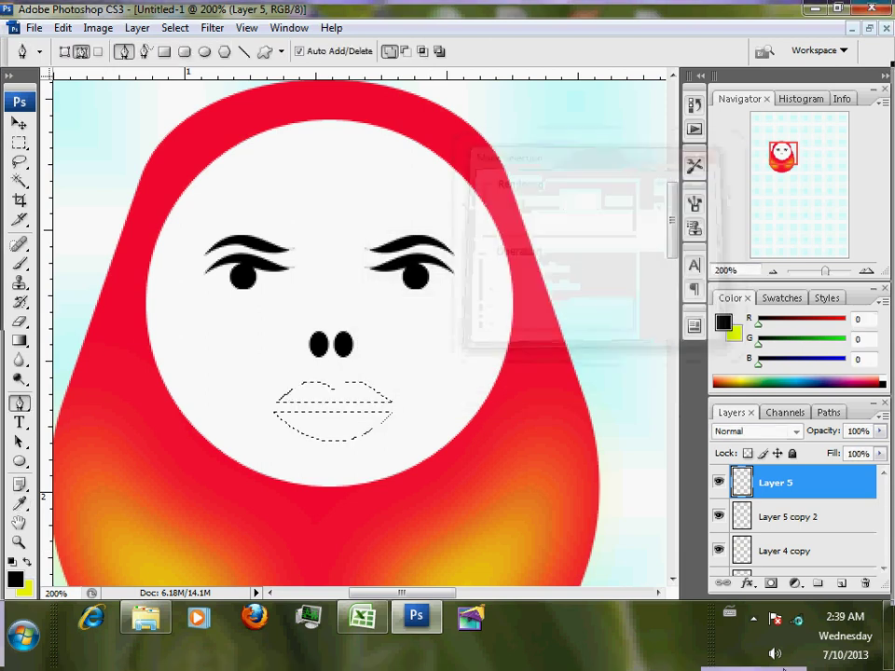
left_click(842, 583)
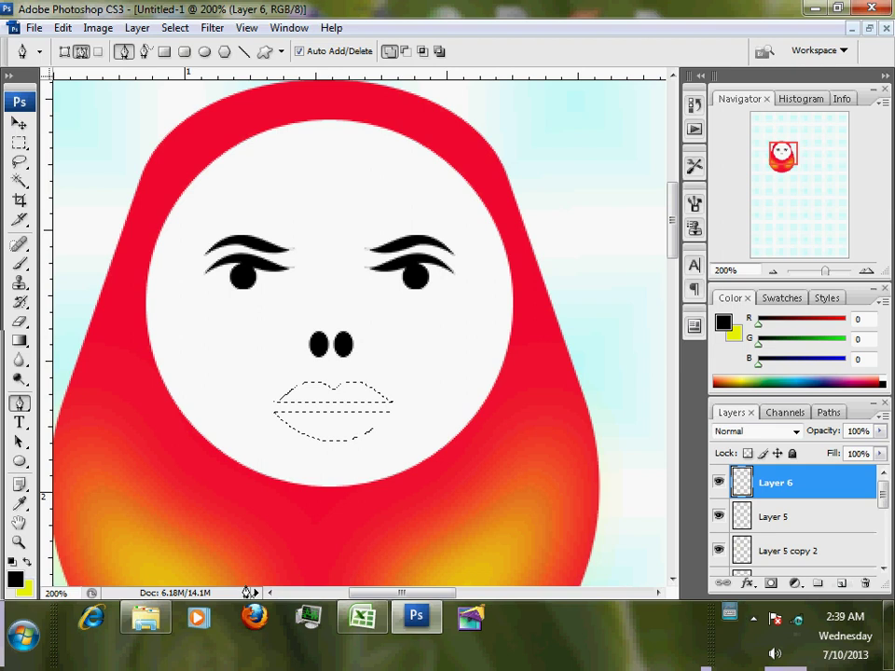
key("alt+BackSpace")
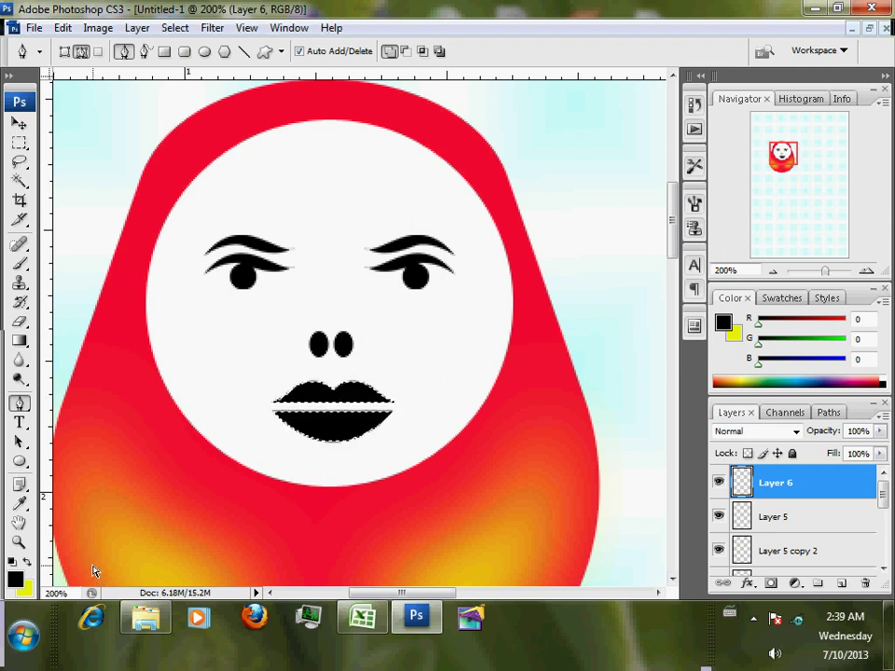
key("ctrl+d")
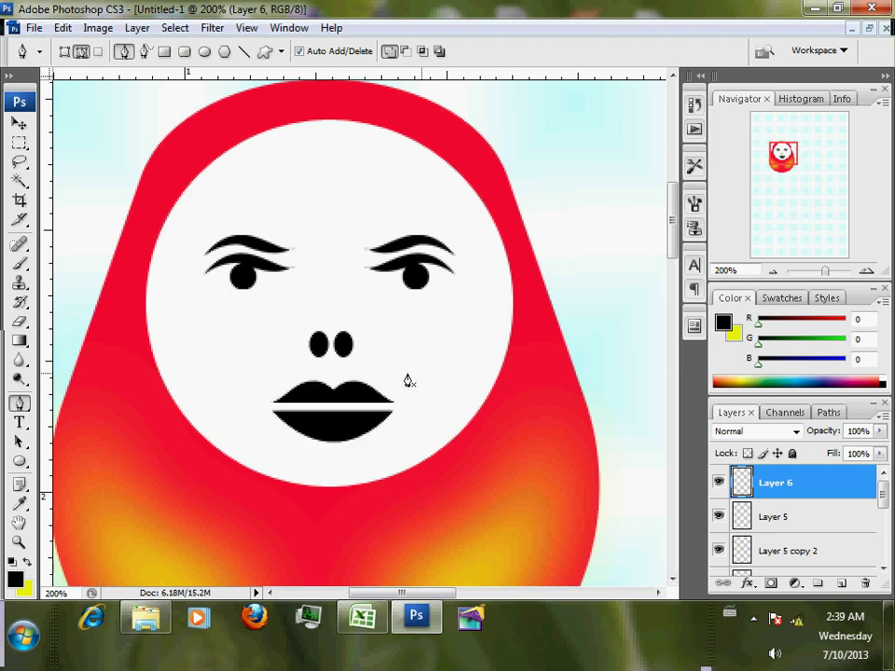
Step: Center the lips horizontally using a rectangular selection drawn between the two eyes
left_click(19, 143)
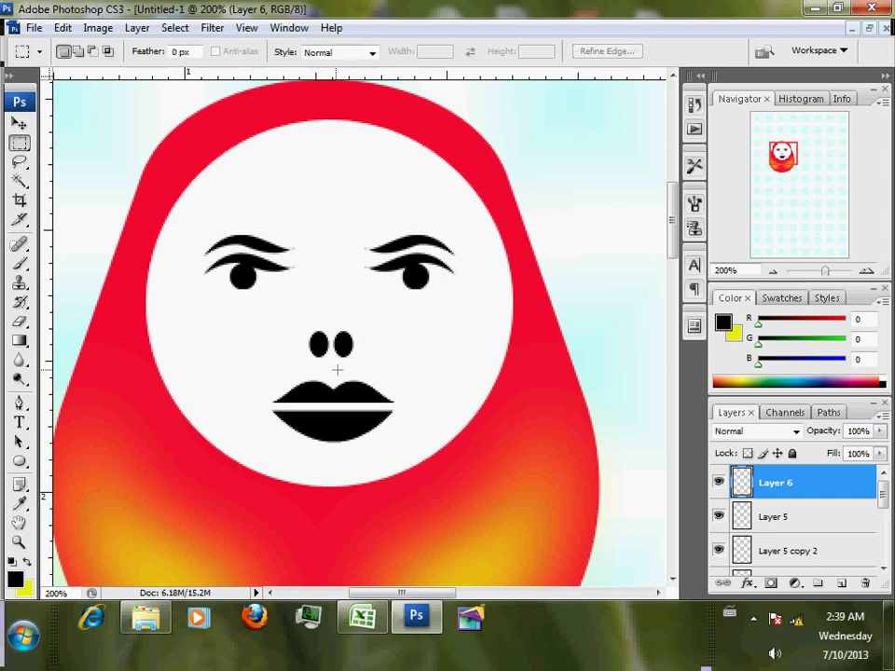
left_click_drag(294, 236, 367, 278)
left_click(19, 123)
left_click(408, 52)
key("ctrl+d")
Step: Merge all the doll's layers into one layer, leaving the pattern layer and Background separate
key("ctrl+minus")
scroll(462, 405, "down", 3)
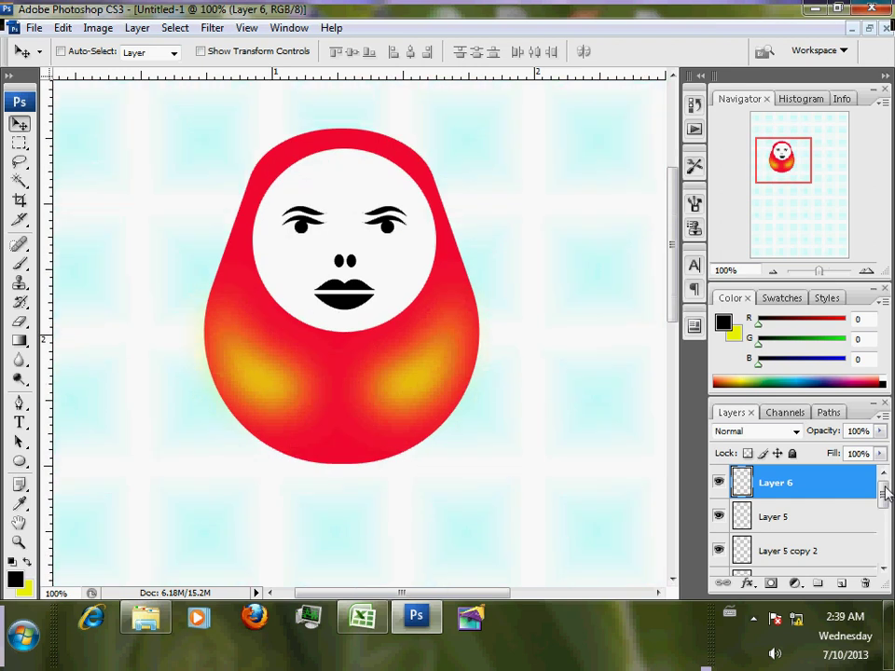
scroll(888, 522, "down", 5)
left_click(858, 498, "shift")
left_click_drag(882, 551, 886, 484)
left_click(884, 481)
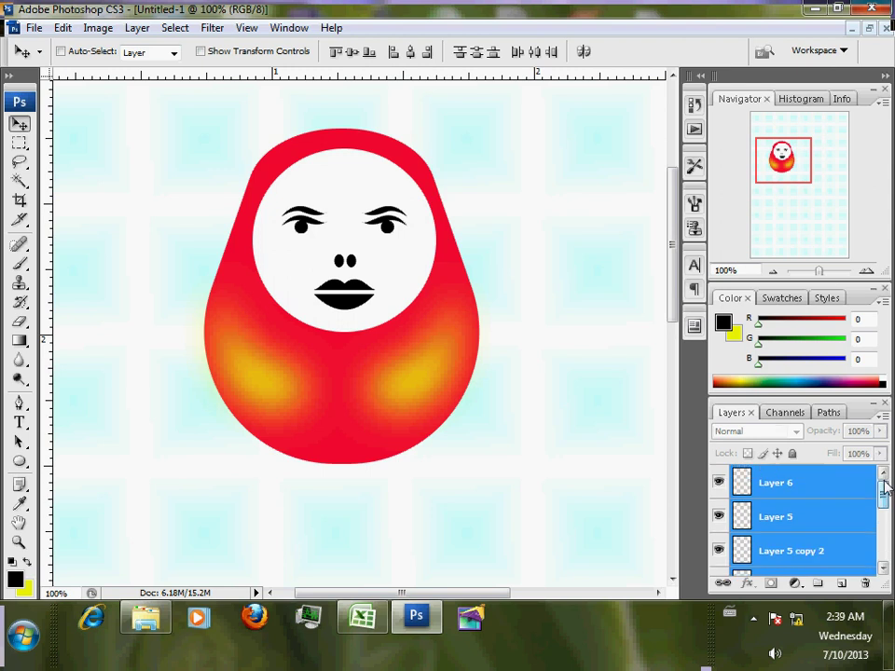
key("ctrl+e")
Step: Scale the merged doll proportionally to about 232% and place it near the page's horizontal center, above mid-height
key("ctrl+minus")
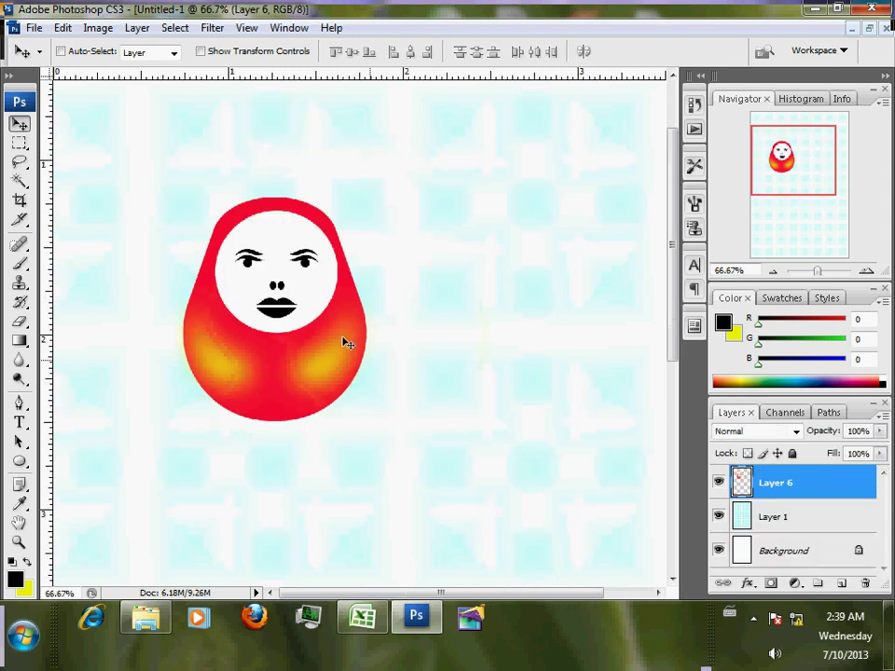
key("ctrl+minus")
key("ctrl+t")
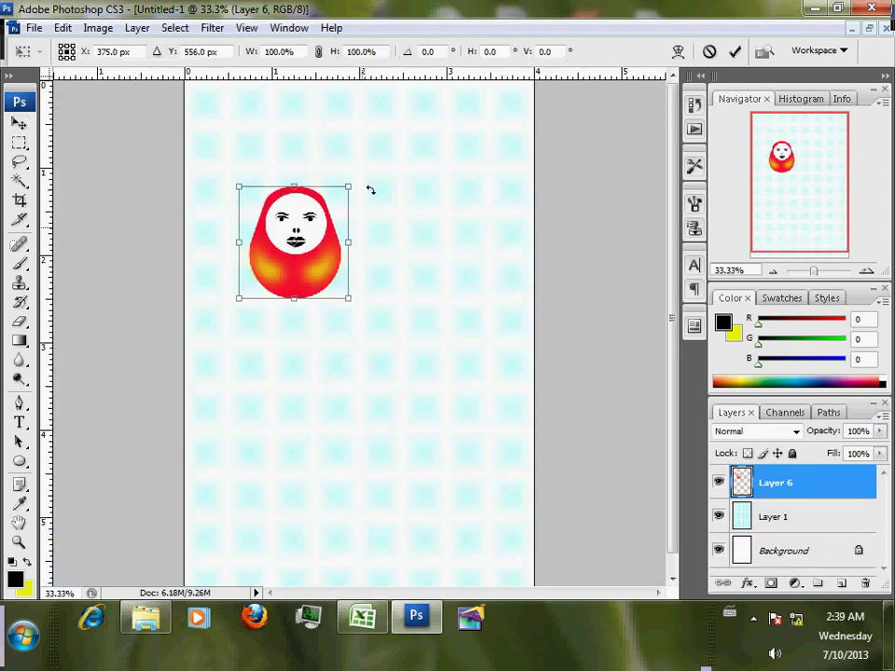
left_click_drag(350, 186, 416, 140)
left_click_drag(359, 262, 403, 337)
left_click_drag(464, 194, 478, 183)
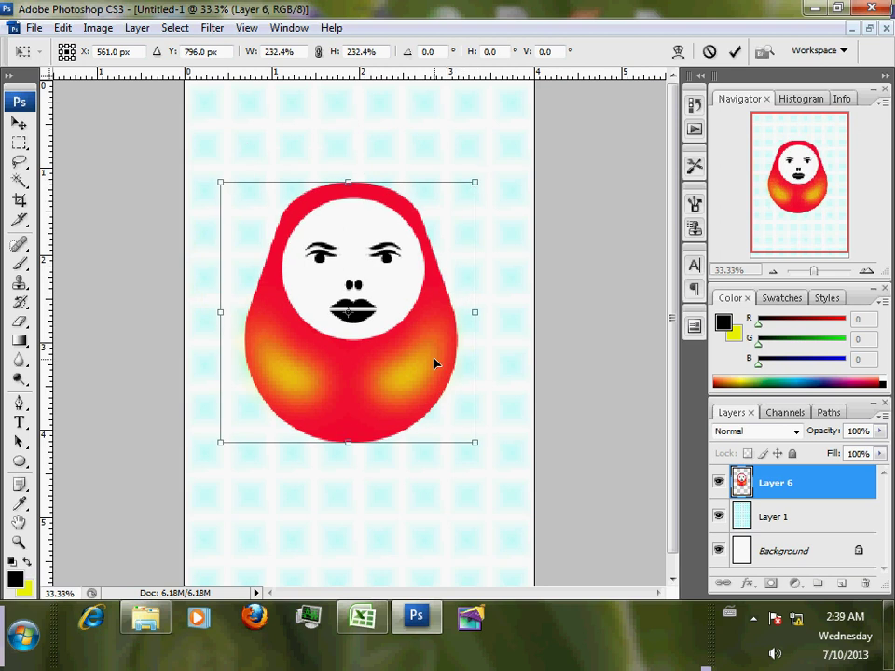
key("Return")
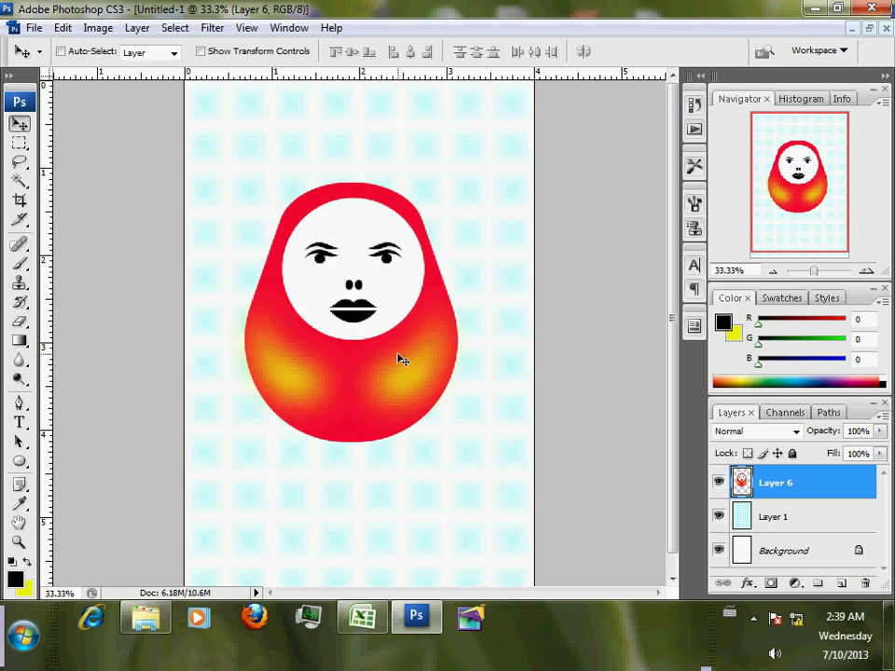
Step: Draw a wide rectangle path about 1.3 by 0.65 in below the doll and a smaller one overlapping its lower-left corner
key("ctrl+plus")
scroll(420, 357, "down", 5)
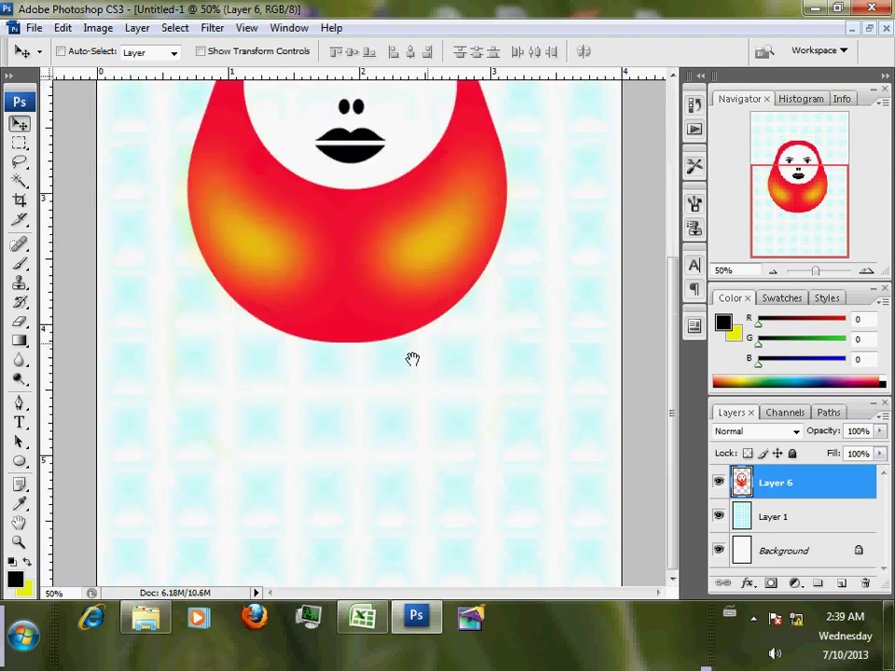
key("u")
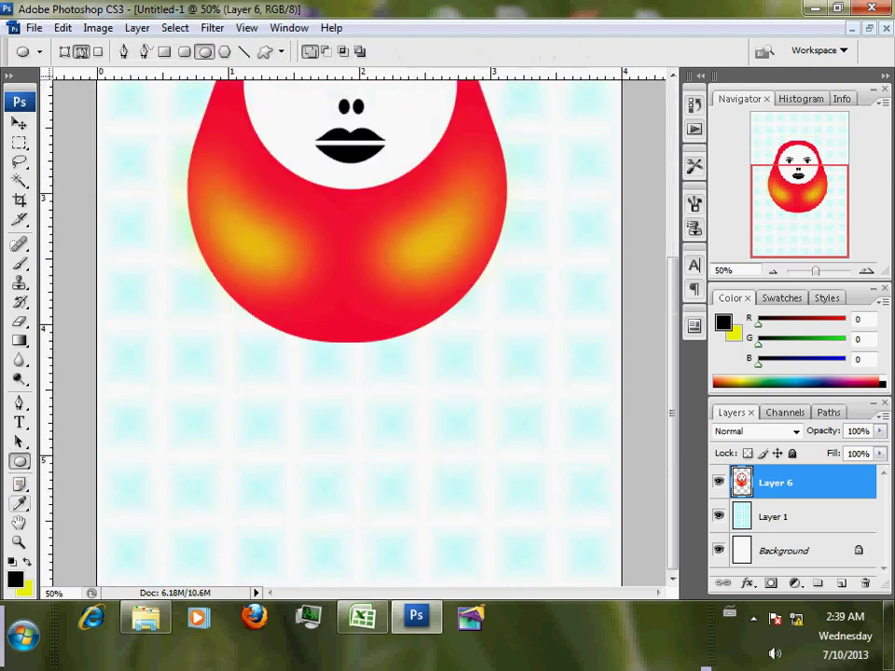
left_click(163, 52)
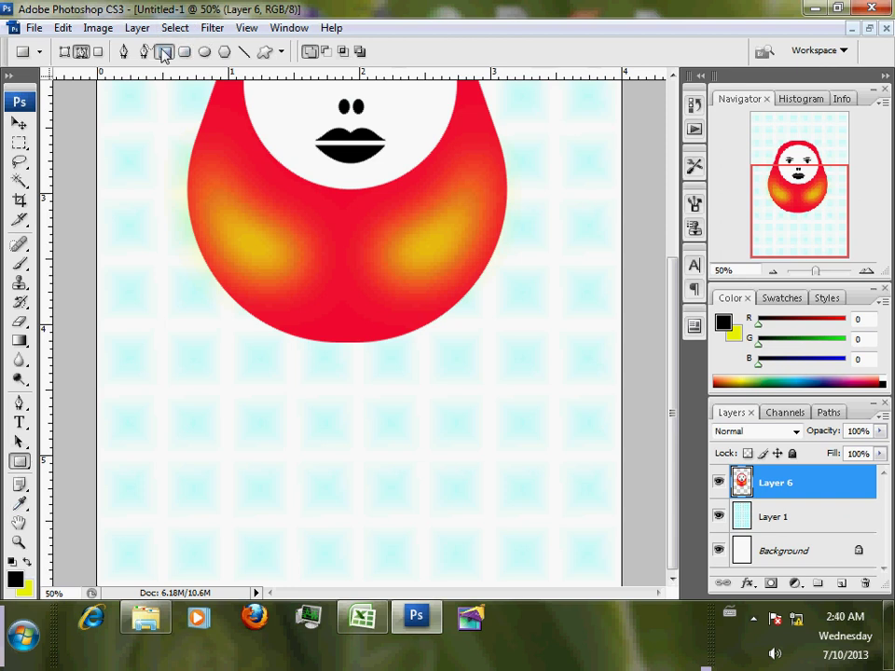
left_click_drag(218, 364, 386, 455)
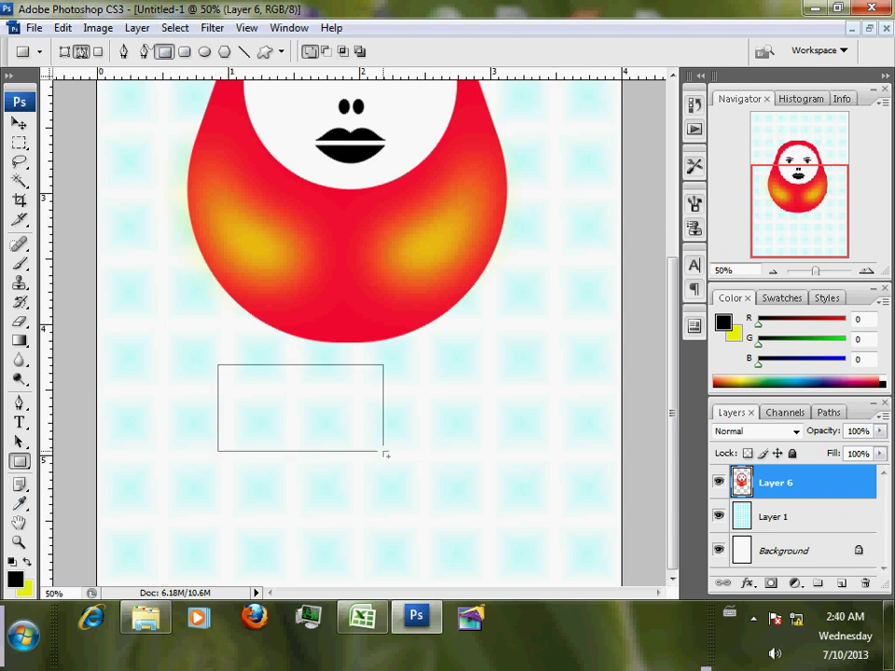
left_click_drag(174, 412, 264, 489)
Step: Turn the small rectangle into a ribbon tail by notching its left edge inward and removing its corner inside the large rectangle
left_click(20, 404)
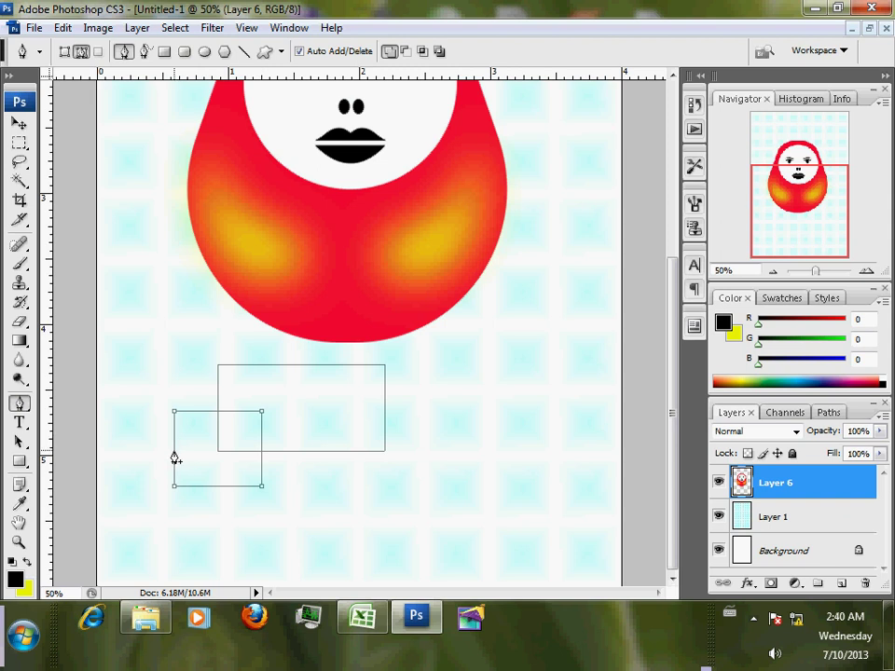
left_click_drag(175, 452, 198, 454)
left_click(198, 454, "alt")
left_click(219, 412)
left_click(261, 450)
left_click(262, 415)
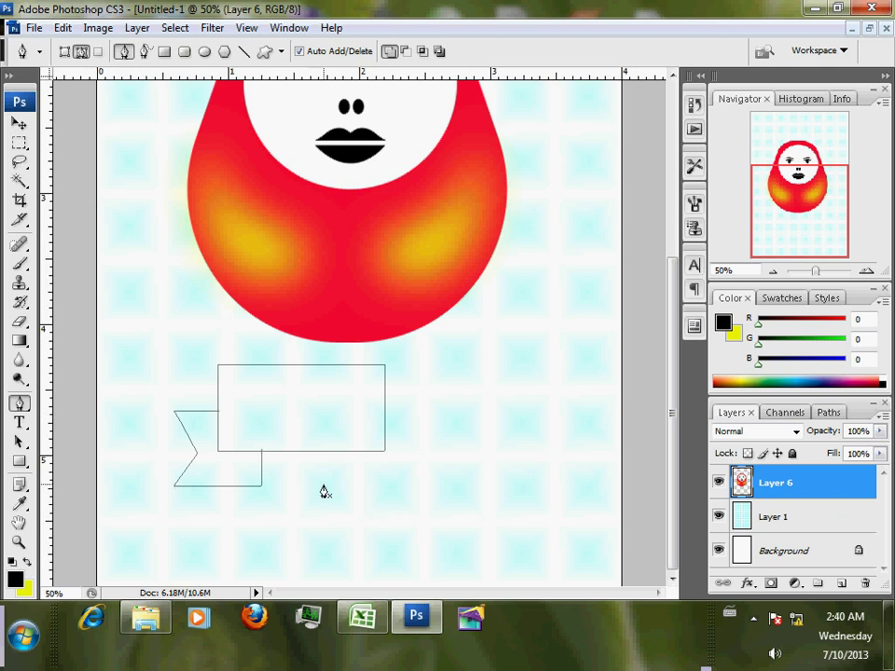
Step: Align the ribbon tail's two open end points with the large rectangle's left and bottom edges
key("ctrl+plus")
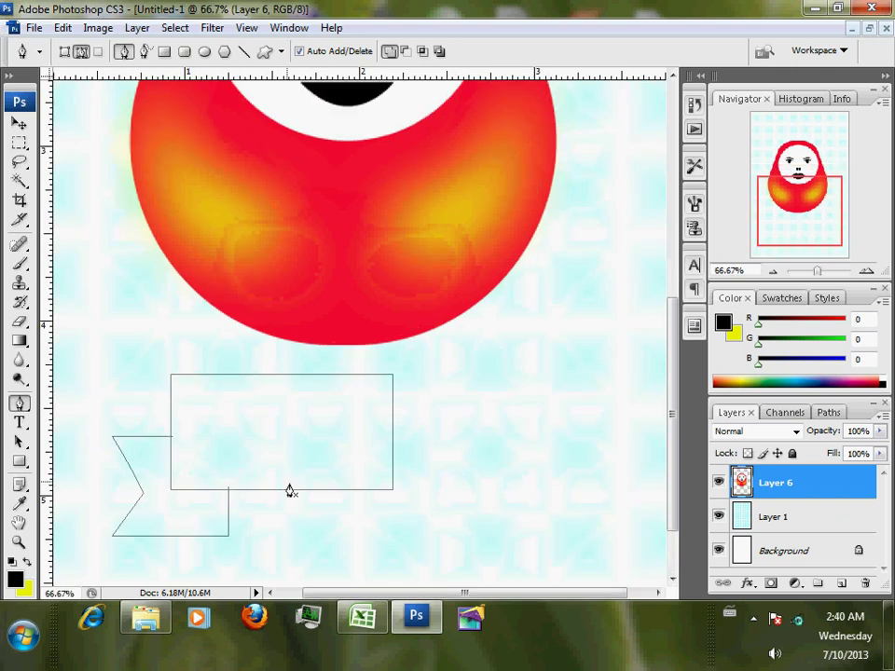
left_click_drag(304, 426, 319, 368)
left_click(242, 435)
left_click_drag(242, 434, 244, 458)
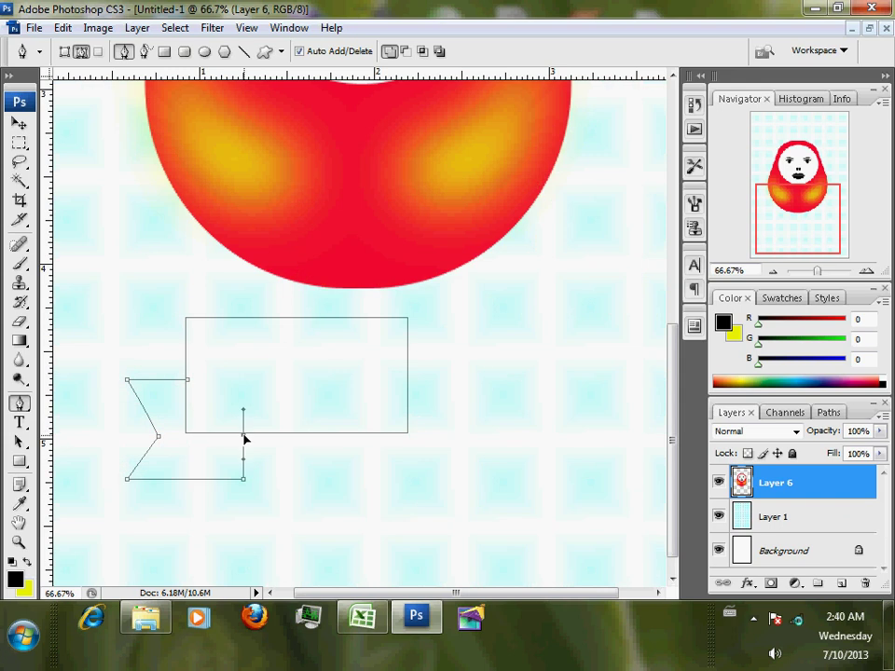
left_click(188, 380)
left_click_drag(187, 380, 183, 381)
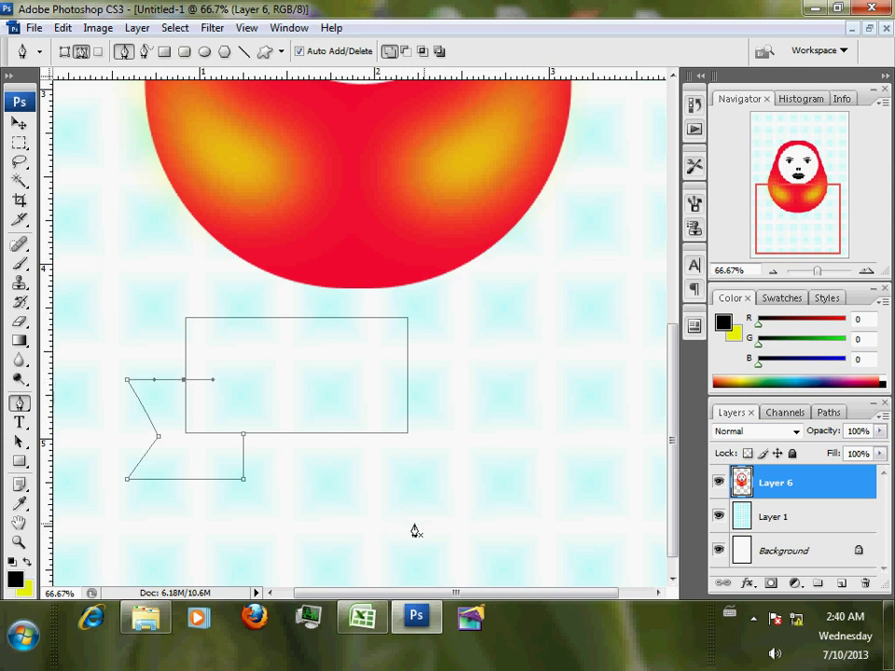
Step: Draw a diagonal fold line from the large rectangle's lower-left corner to the ribbon tail's lower-right corner
left_click(184, 448, "ctrl")
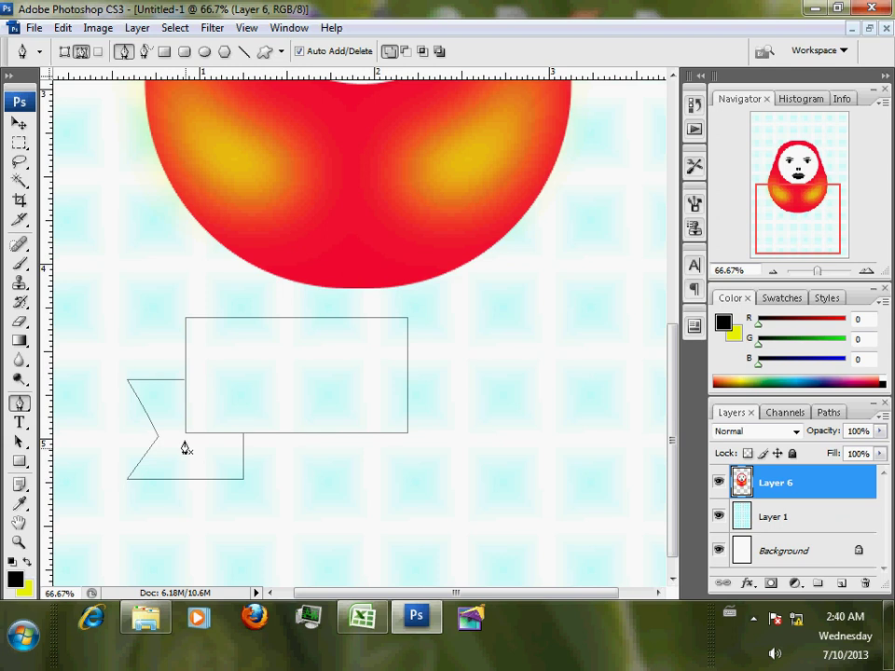
left_click(186, 433)
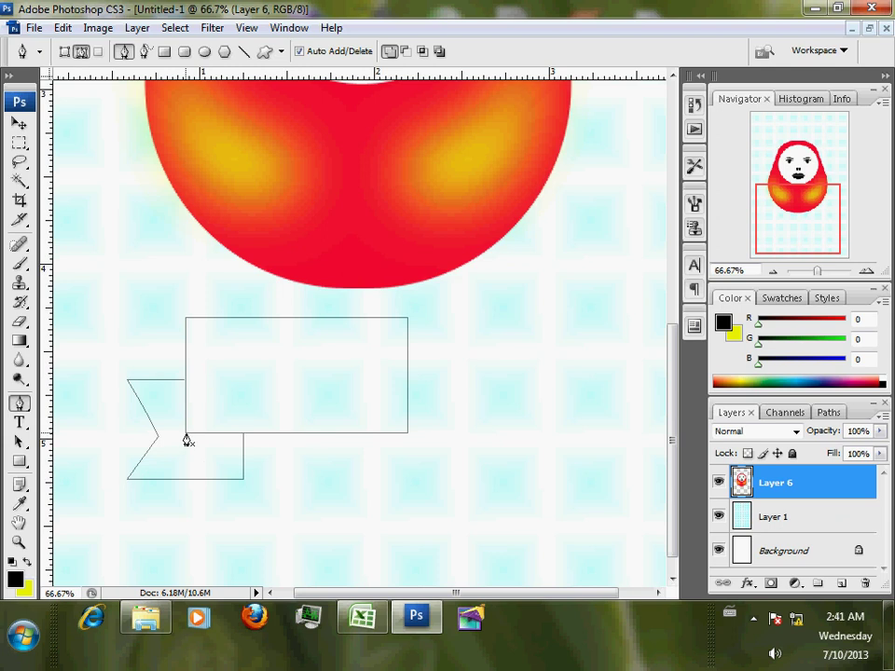
left_click(242, 478)
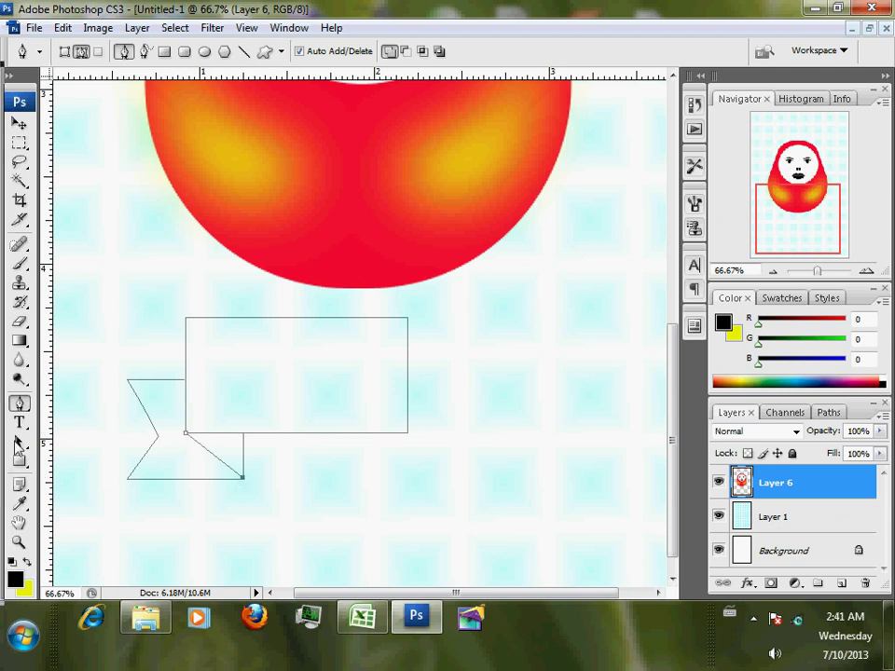
Step: Mirror a duplicate of all the banner paths horizontally and place it to the right, overlapping the original rectangle
left_click(19, 442)
left_click_drag(93, 300, 462, 528)
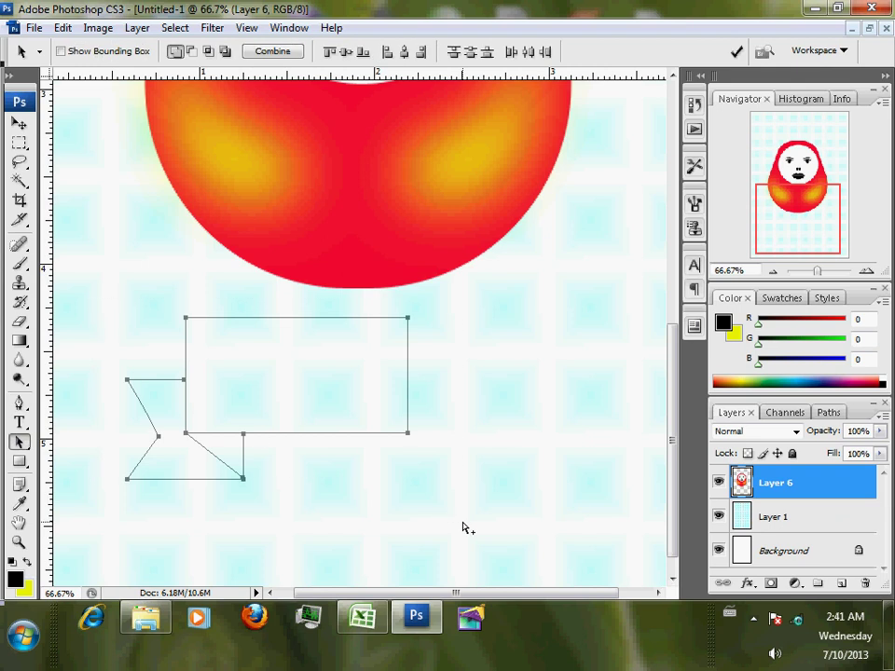
key("ctrl+t")
right_click(356, 400)
left_click(394, 365)
left_click_drag(192, 368, 421, 375)
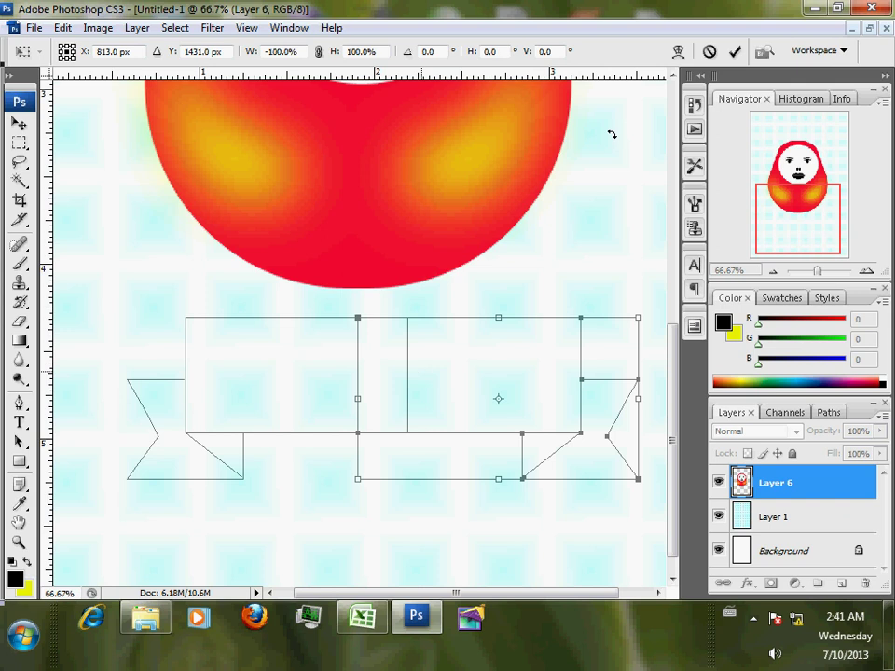
left_click(735, 51)
left_click(562, 259)
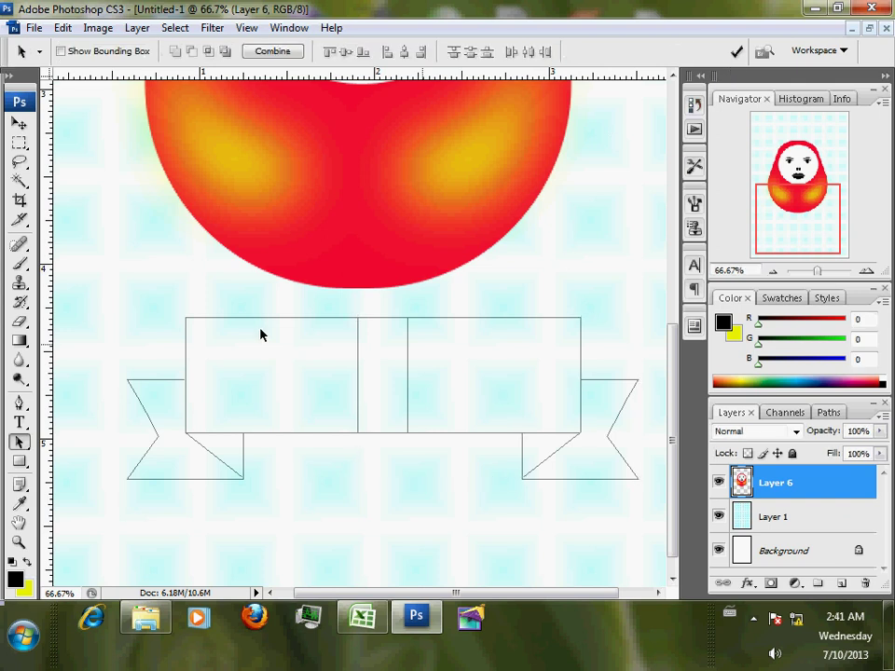
Step: Combine the two overlapping rectangle paths into one wide banner rectangle
left_click(258, 333)
left_click(479, 333, "shift")
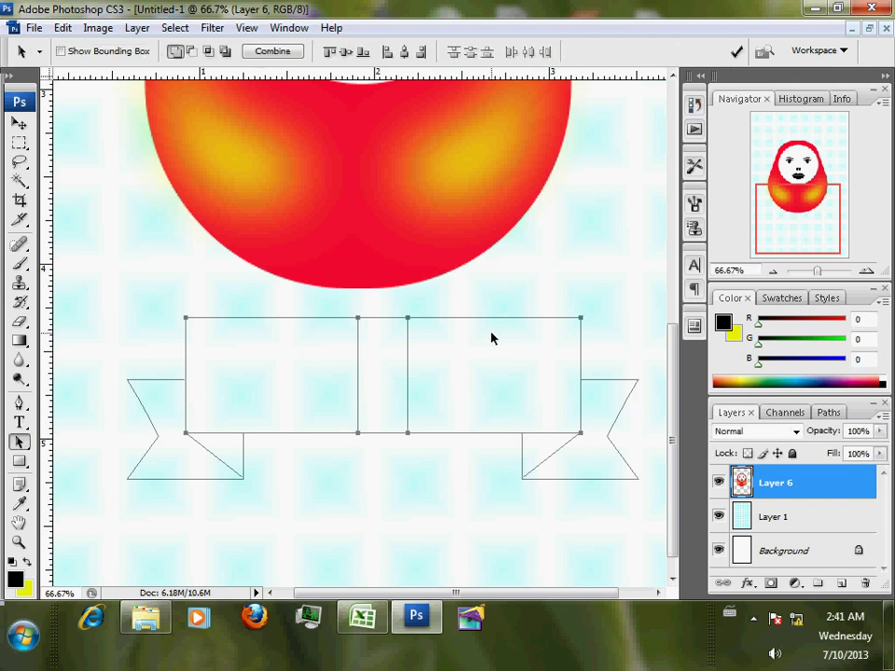
left_click(273, 52)
left_click(358, 501)
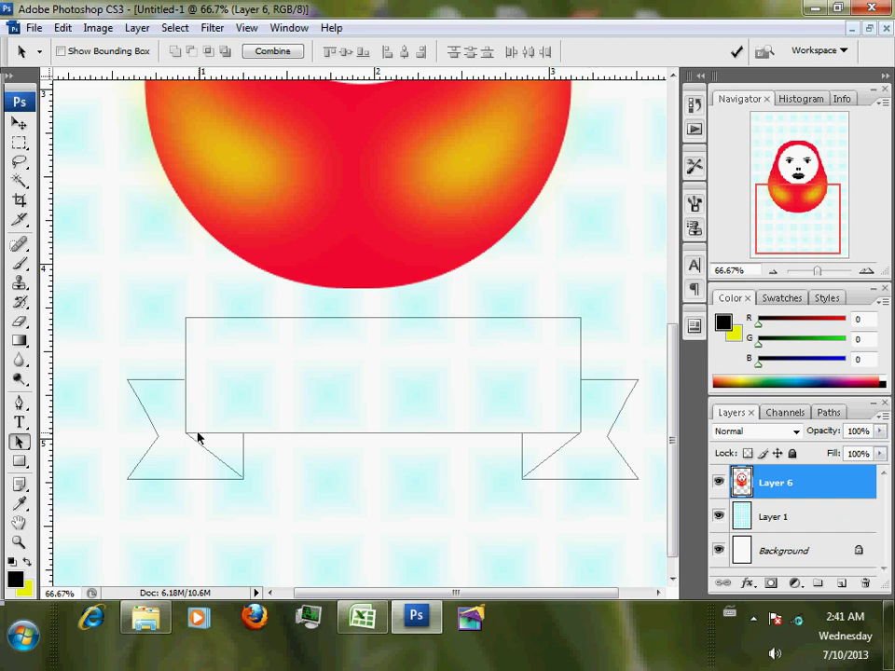
Step: Stroke the banner paths in black on a new layer with an 8 px brush at 100% hardness, and hide the paths
left_click(840, 583)
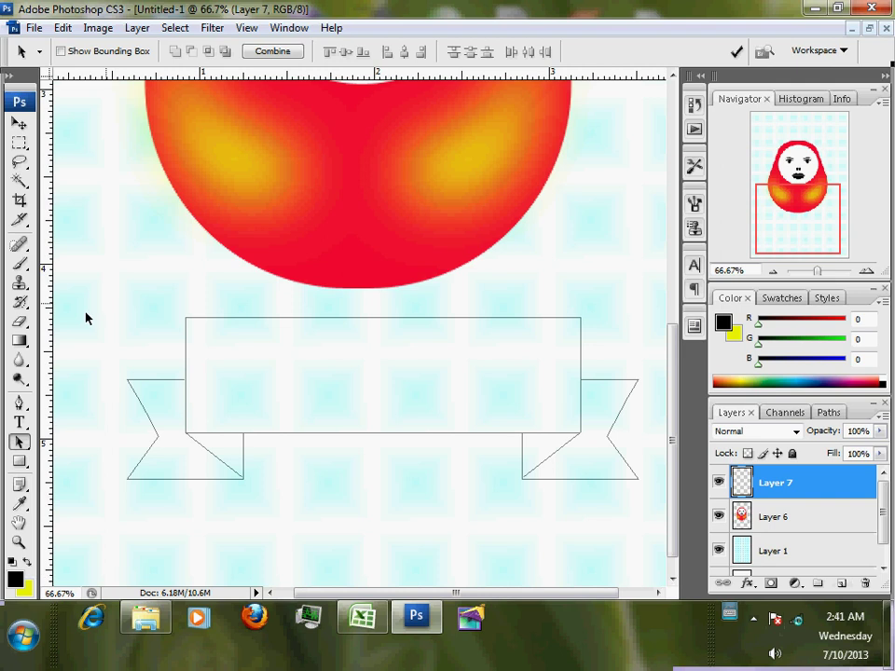
left_click(21, 265)
right_click(221, 233)
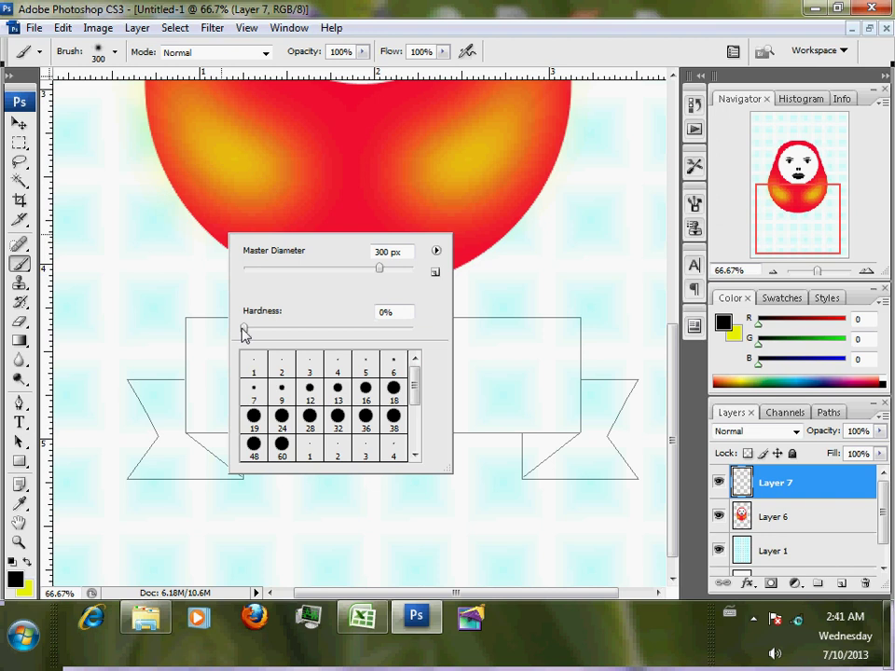
left_click_drag(244, 334, 424, 336)
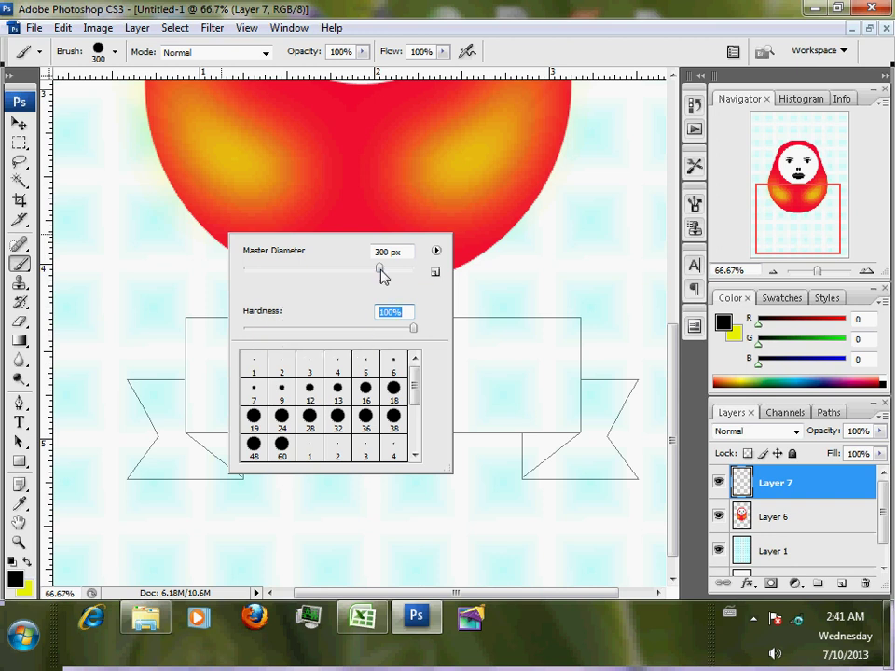
left_click_drag(407, 271, 255, 275)
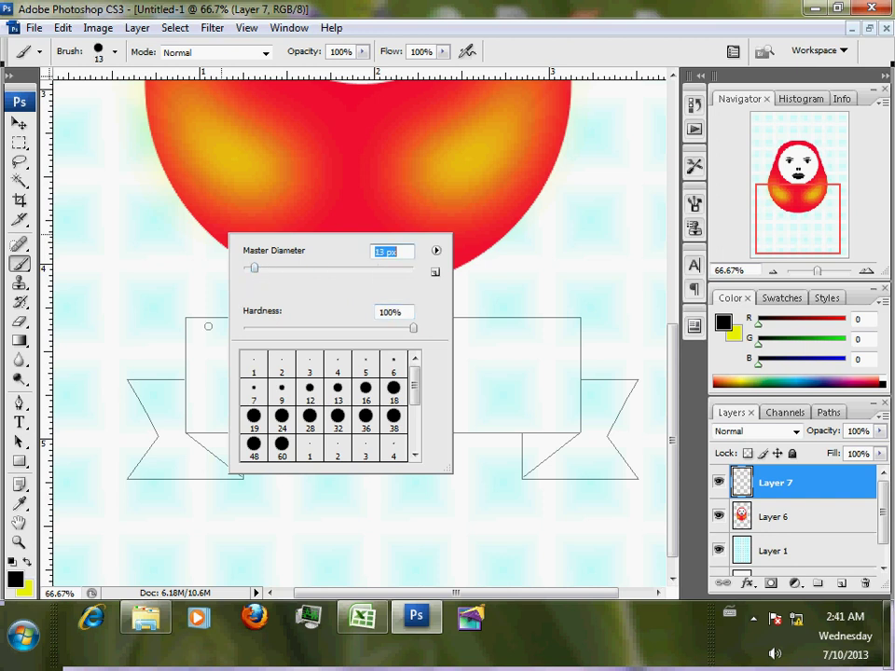
left_click_drag(253, 271, 249, 270)
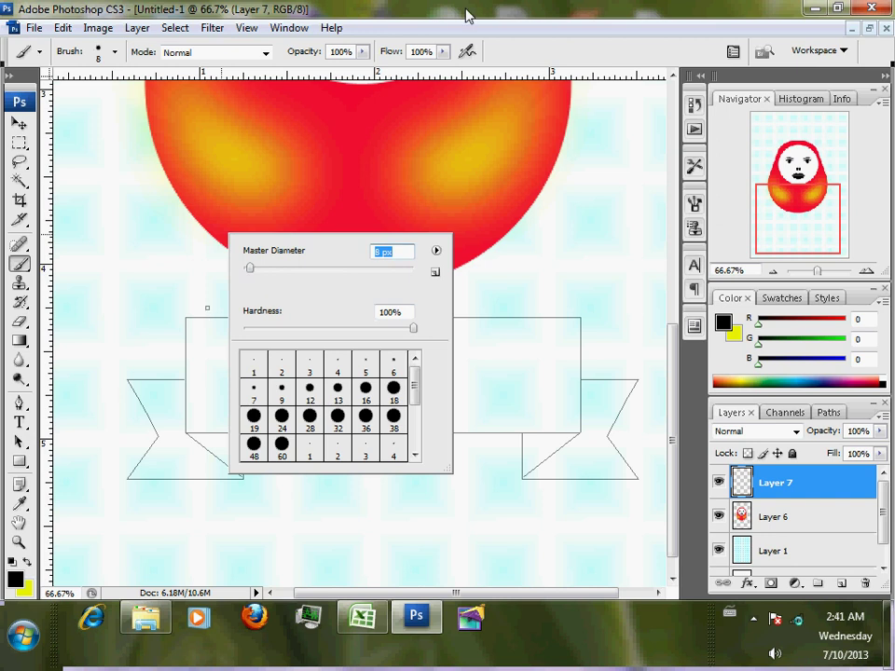
key("Return")
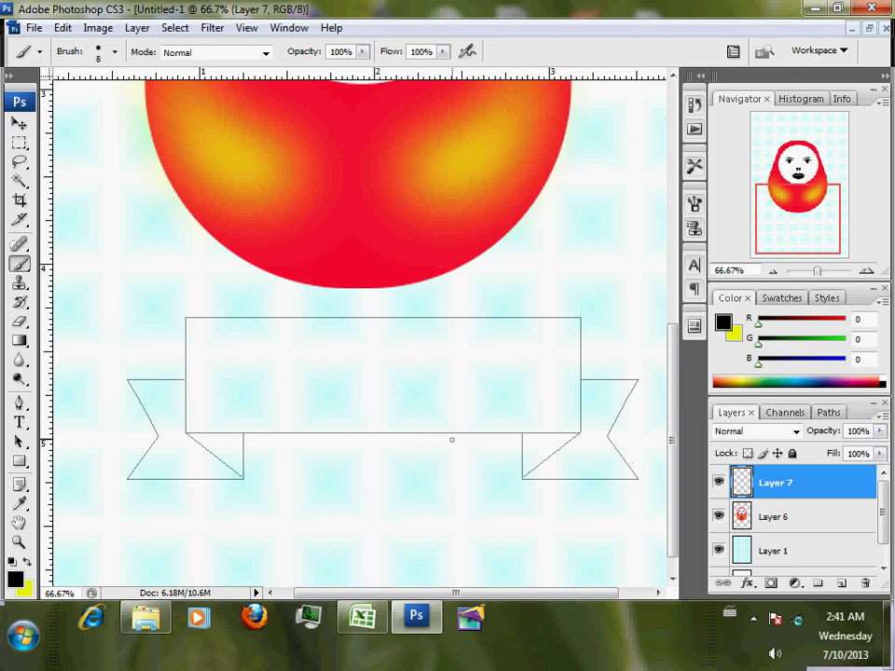
key("Return")
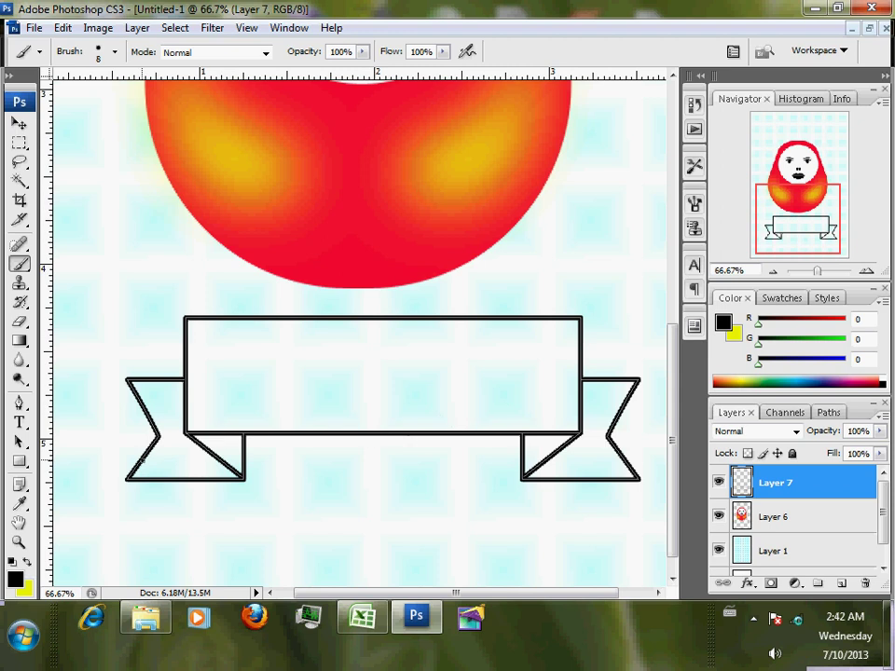
key("ctrl+h")
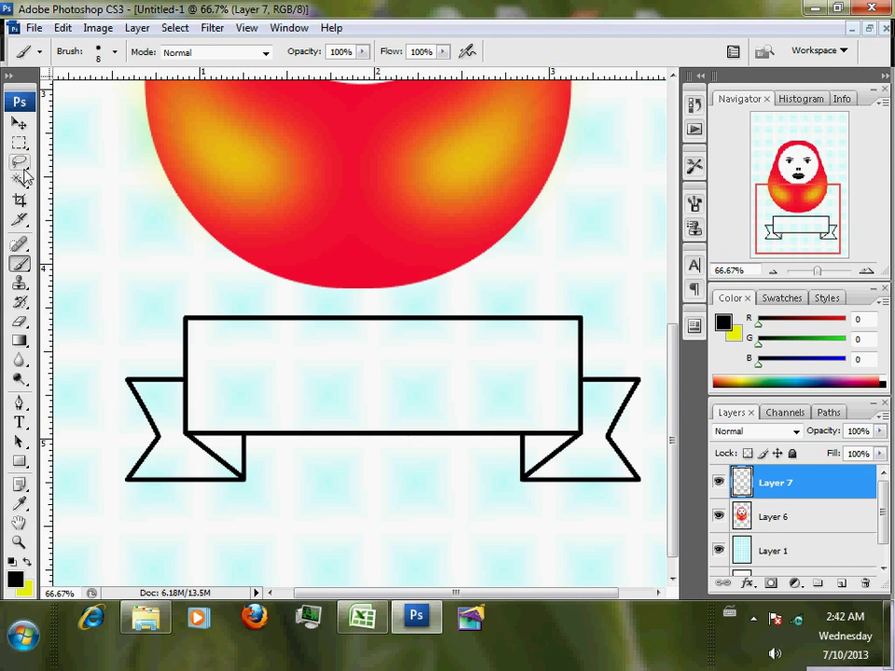
Step: Select the whole banner silhouette along its outer outline, including both ribbon tails and folds, with the Polygonal Lasso
left_click(19, 162)
left_click(76, 180)
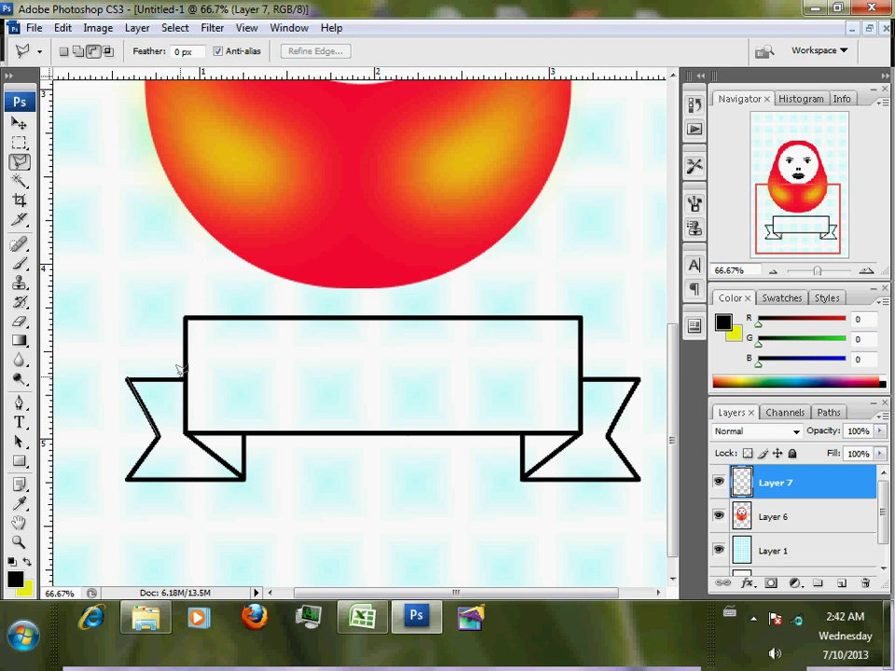
left_click(186, 349)
left_click(185, 318)
left_click(582, 318)
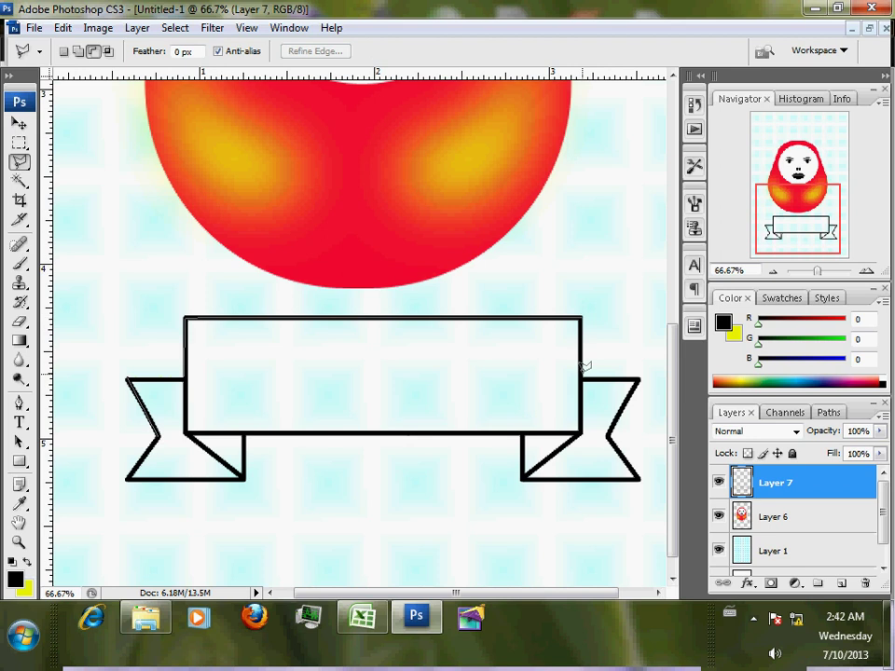
left_click(581, 379)
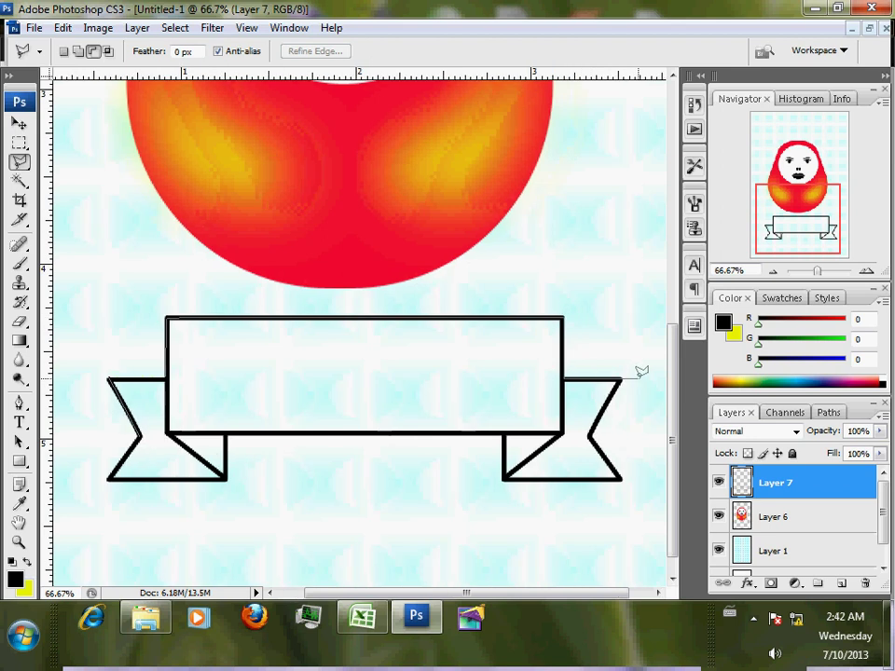
left_click(616, 375)
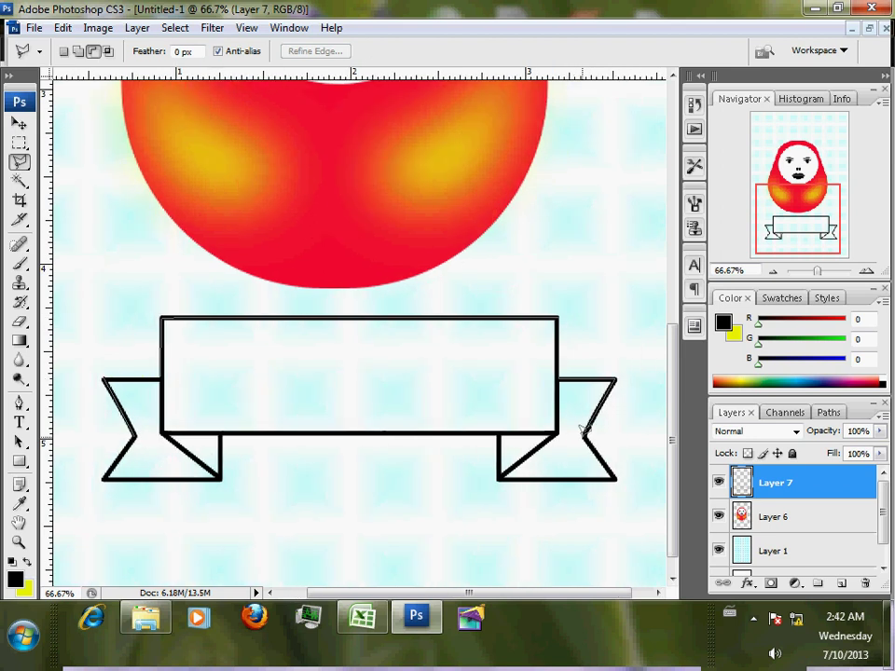
left_click(587, 429)
left_click(617, 478)
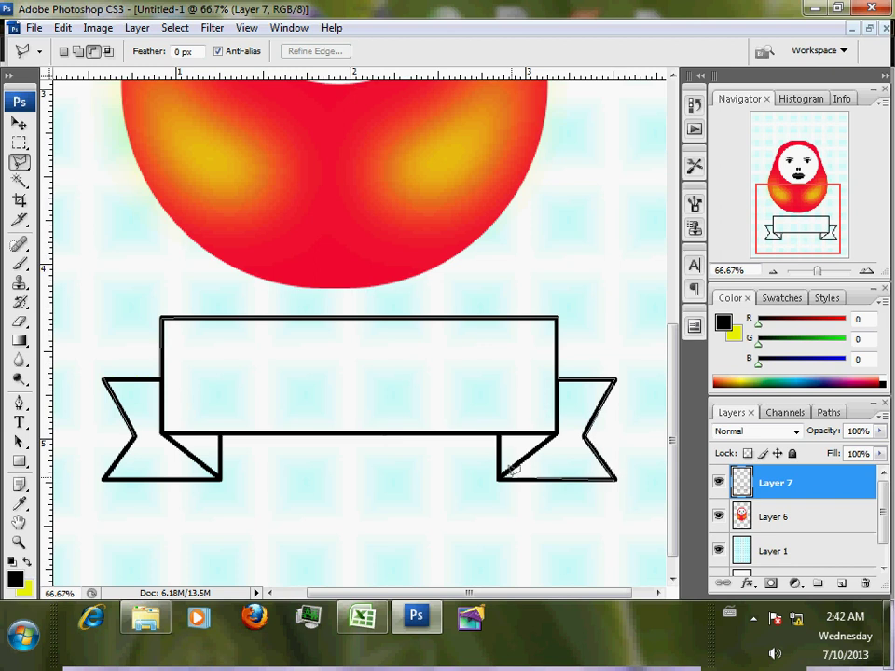
left_click(498, 478)
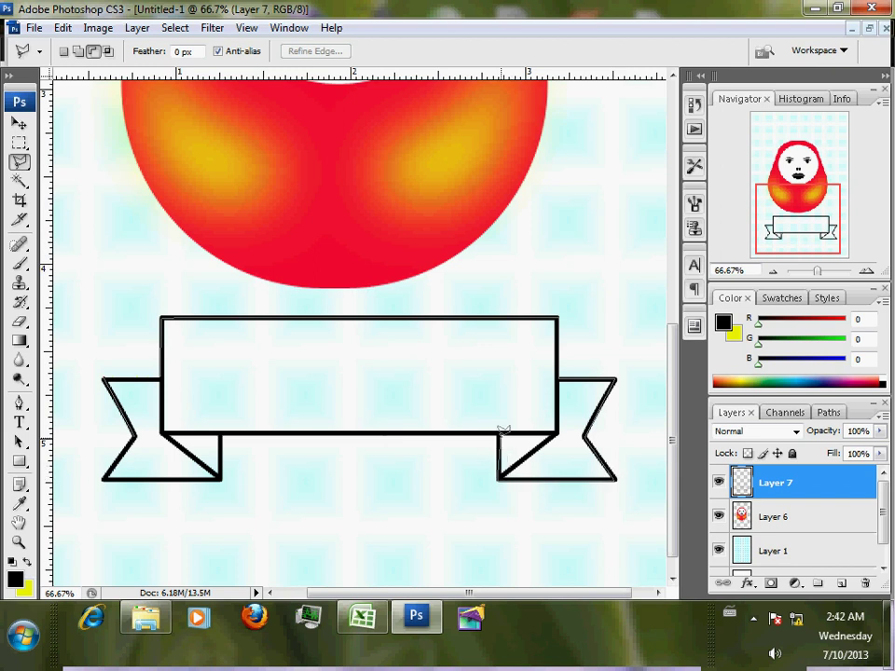
left_click(500, 433)
left_click(221, 433)
left_click(222, 477)
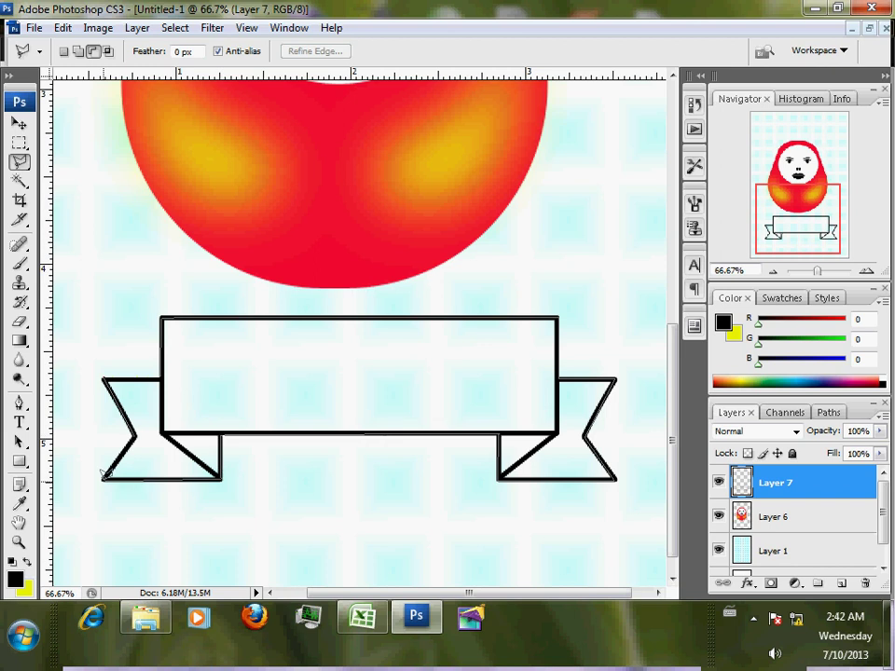
left_click(103, 477)
double_click(136, 430)
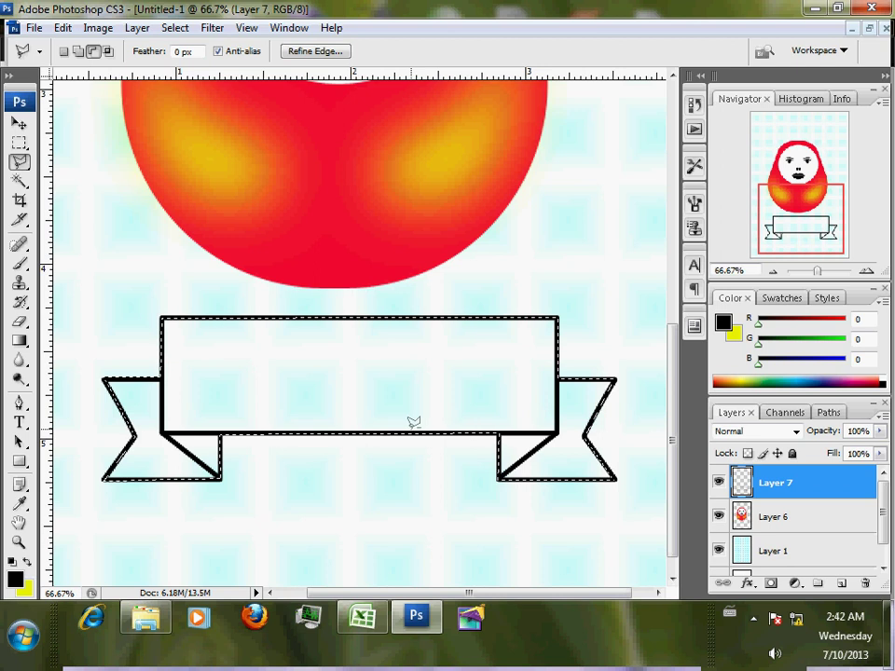
Step: Fill the banner selection with yellow on a new layer, deselect, and place that layer beneath the black outline layer
left_click(844, 584)
left_click(27, 564)
key("alt+BackSpace")
key("ctrl+d")
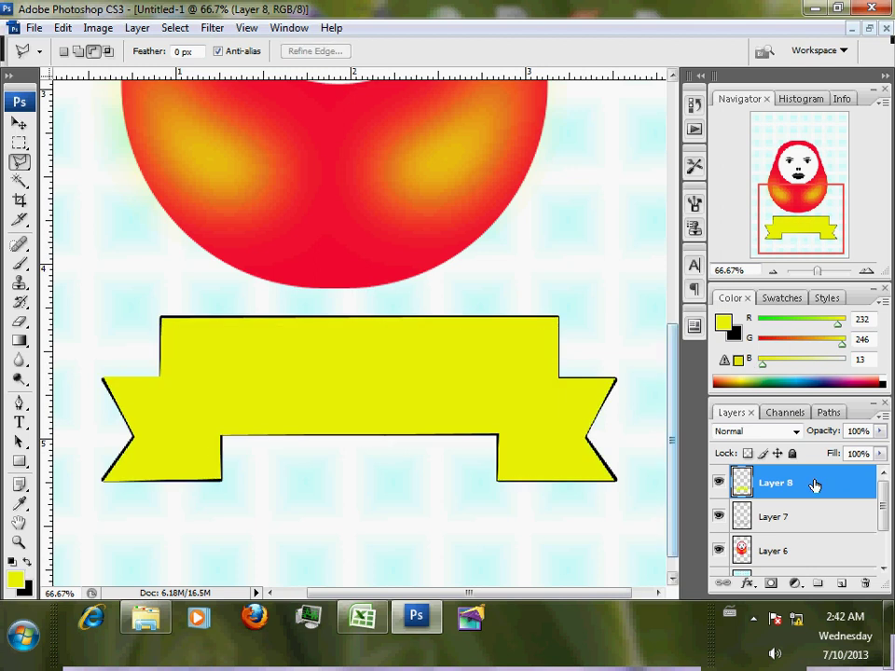
left_click_drag(819, 484, 827, 533)
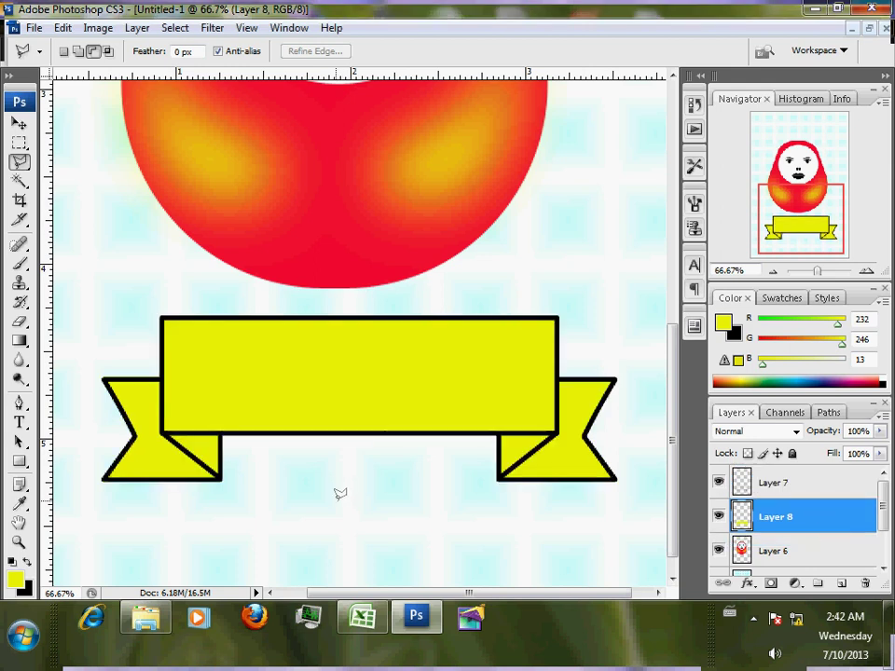
Step: Select both triangular folds beneath the banner's lower corners in one combined polygonal selection
left_click(221, 475)
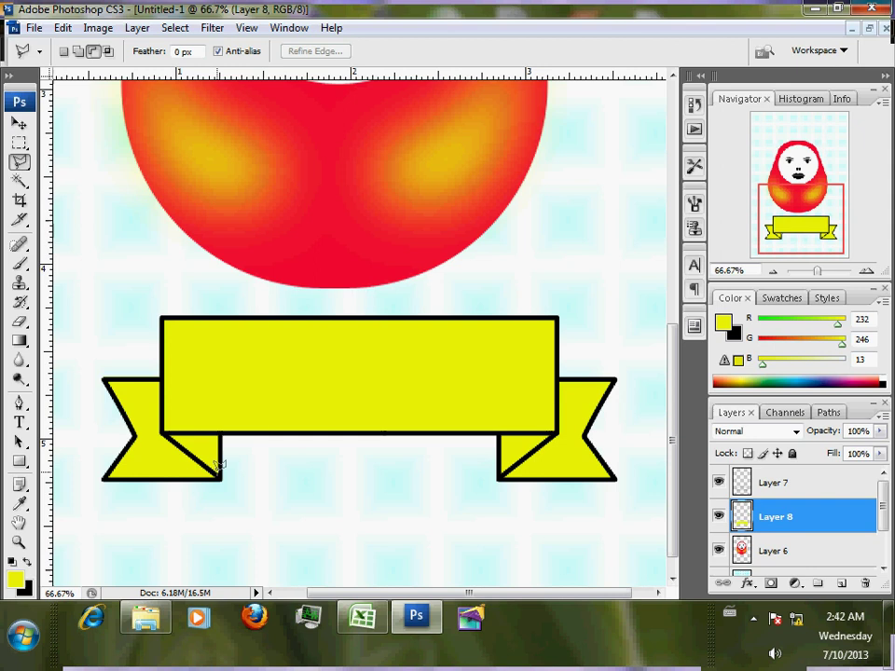
left_click(165, 429)
left_click(218, 431)
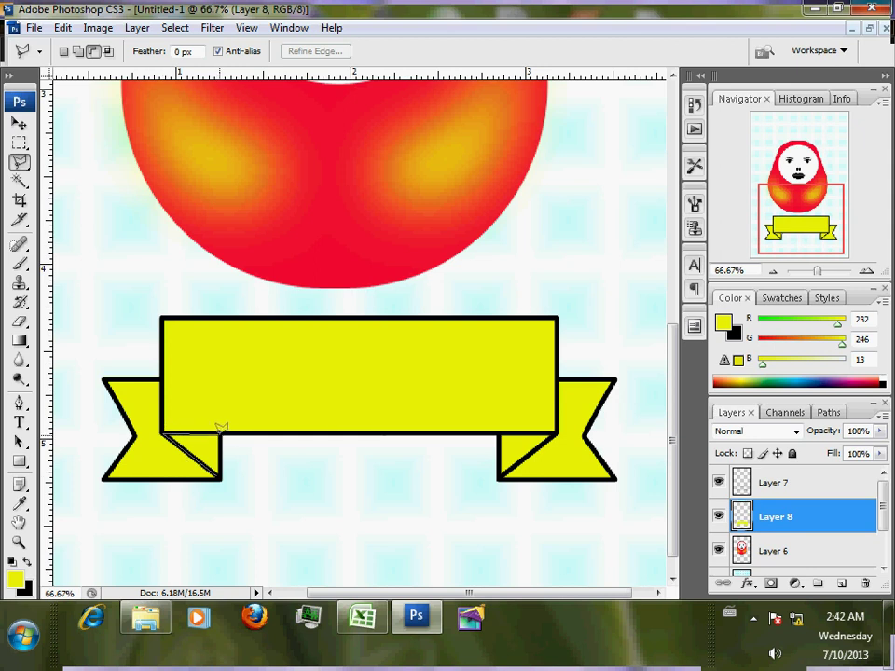
left_click(222, 473)
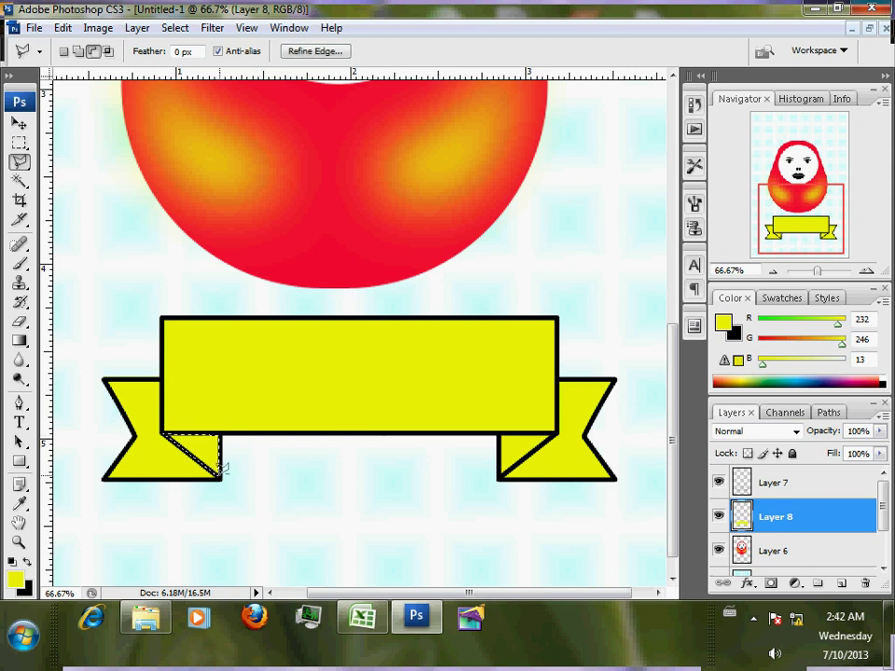
key("shift")
left_click(499, 476)
left_click(499, 431)
left_click(556, 434)
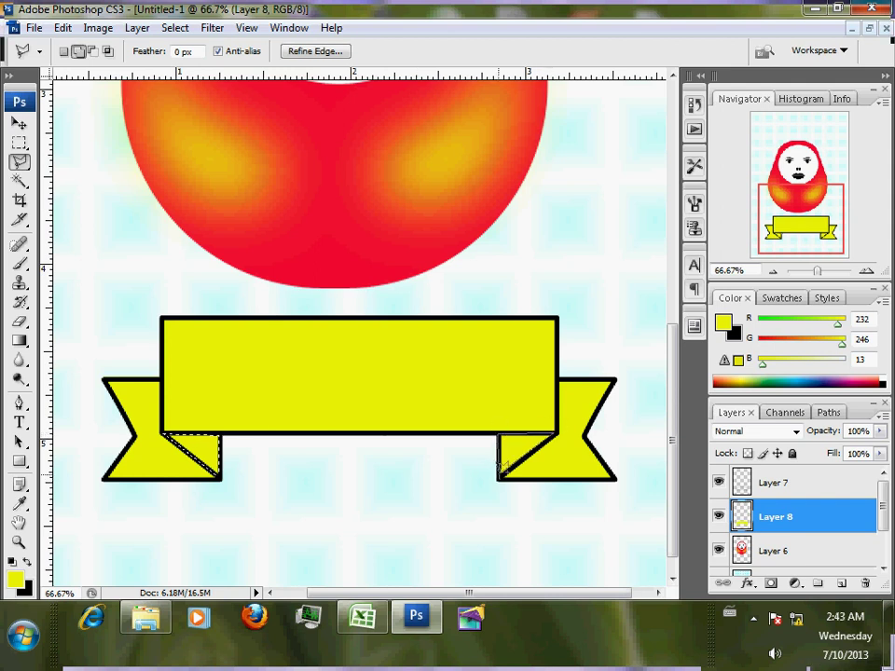
left_click(500, 477)
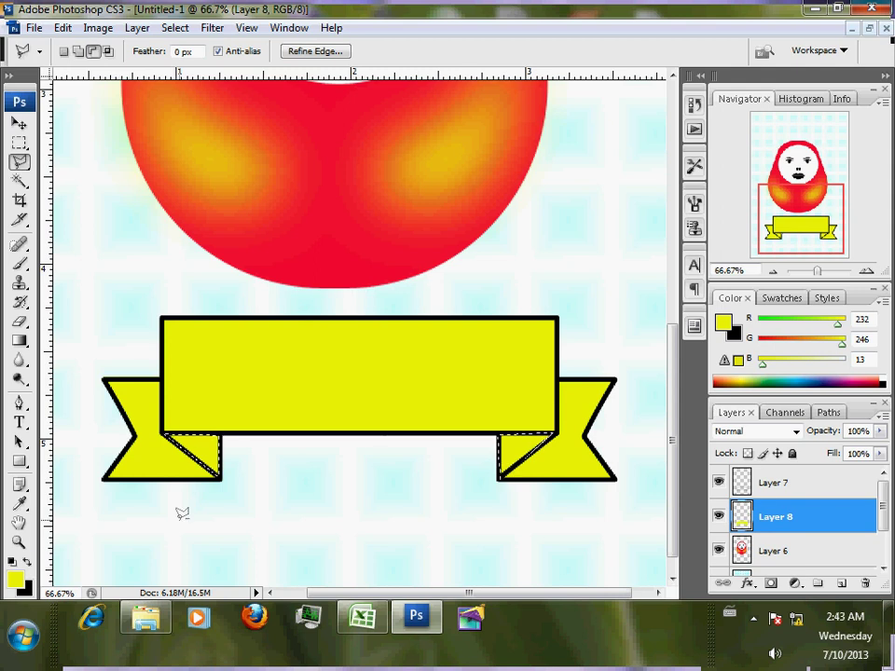
Step: Fill the selected folds with black on Layer 7, deselect, and merge Layer 7 with Layer 8
left_click(28, 562)
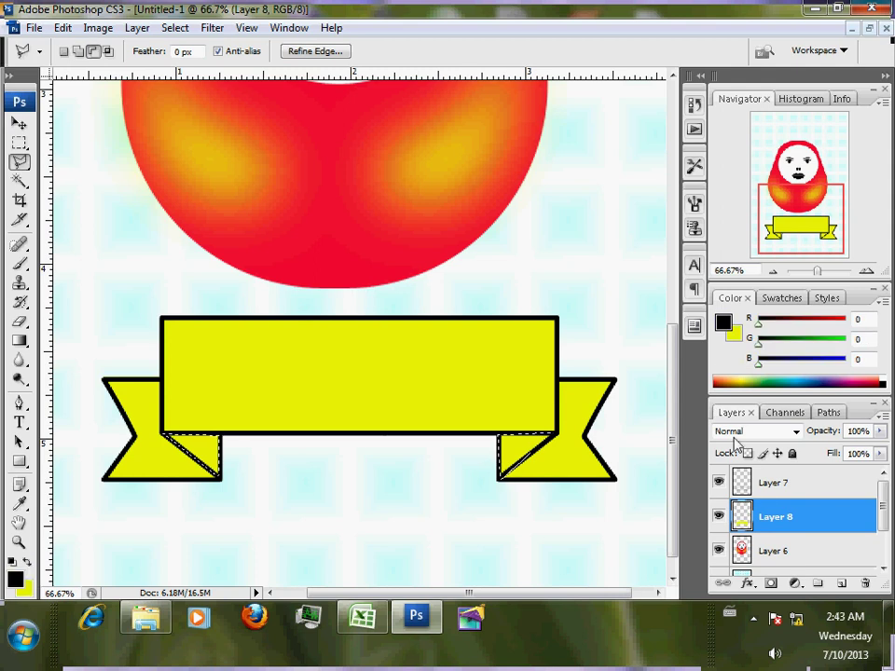
left_click(770, 484)
key("alt+BackSpace")
key("ctrl+d")
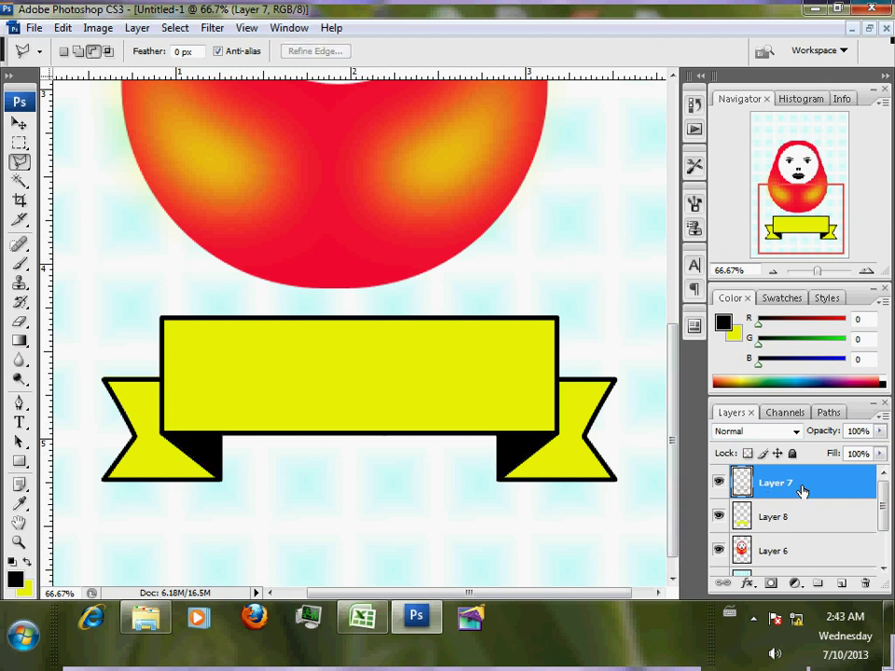
left_click(788, 527, "shift")
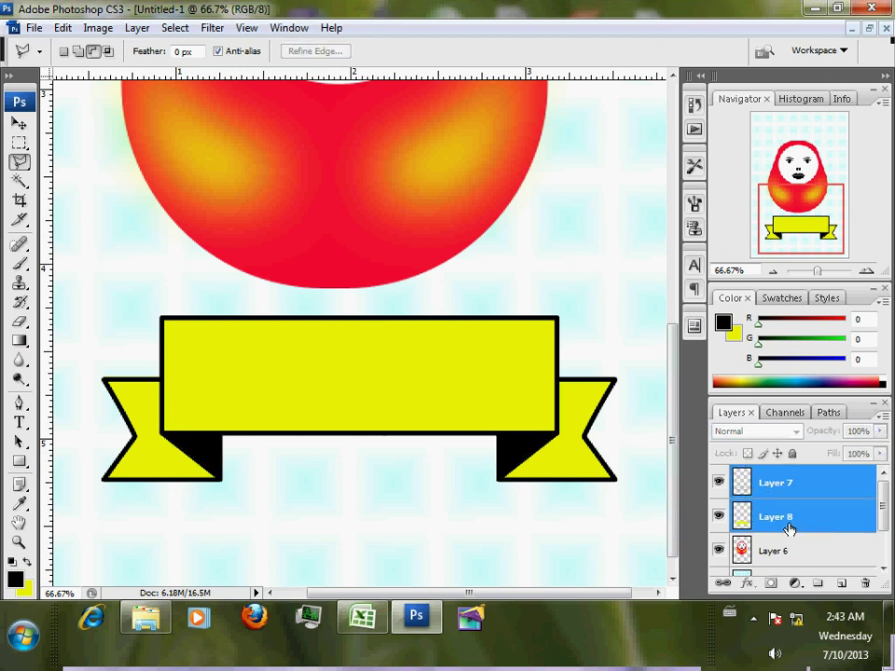
key("ctrl+e")
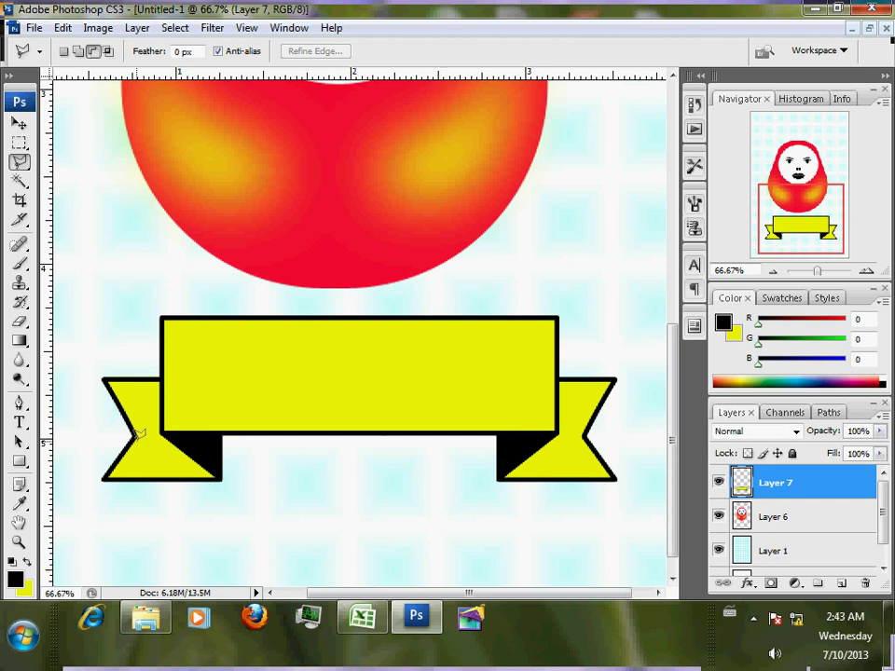
Step: Add the Burmese text "*&yfzpf'DZdkif;oifwef;" in the W33Art House font below the banner
left_click(20, 423)
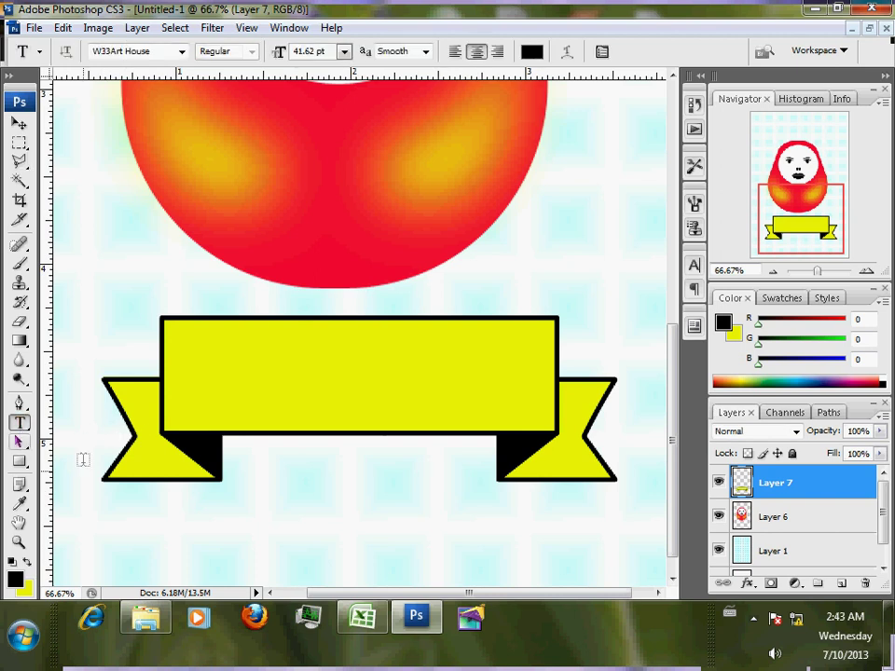
left_click(216, 517)
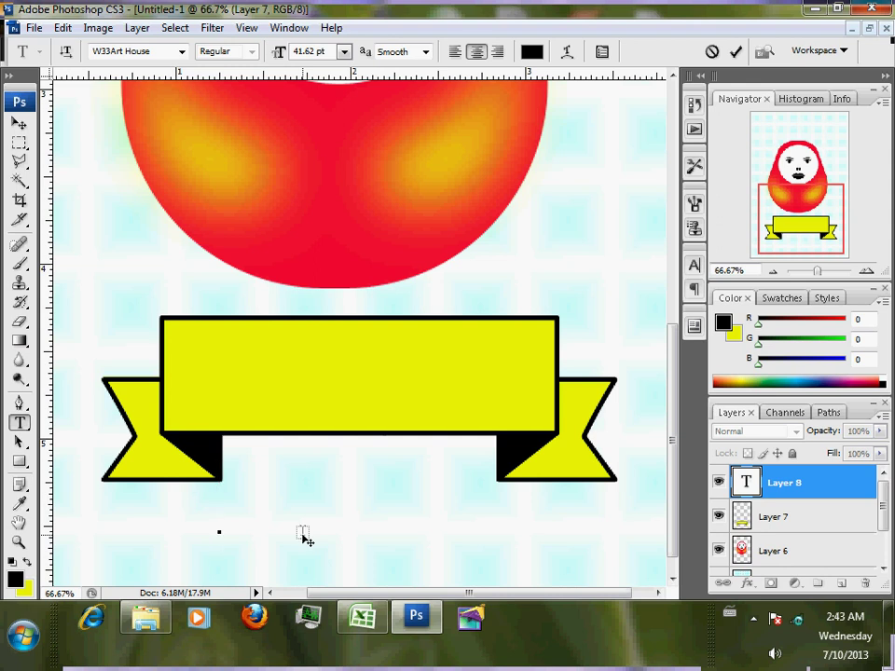
type("A*kyfA")
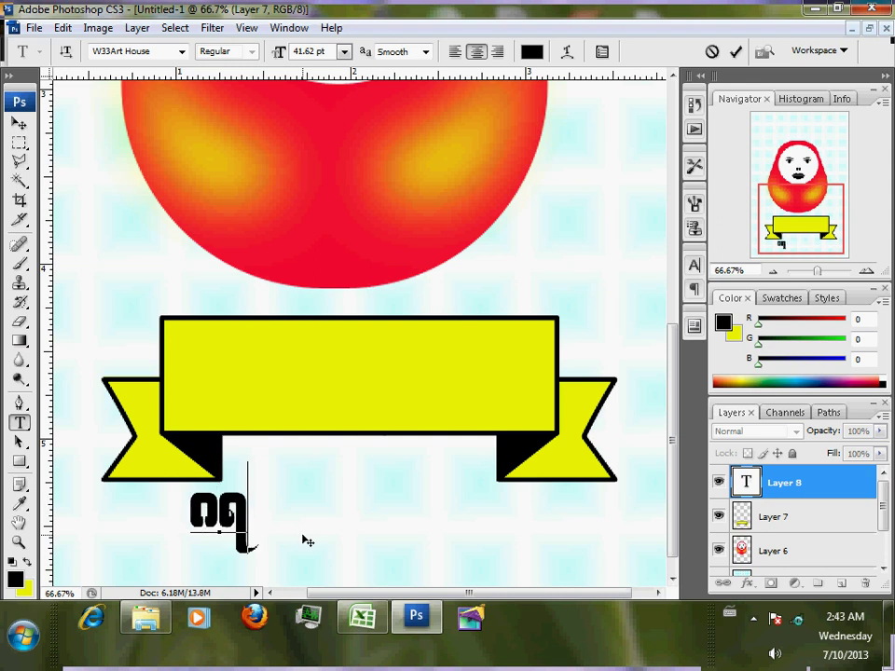
type("0d'D")
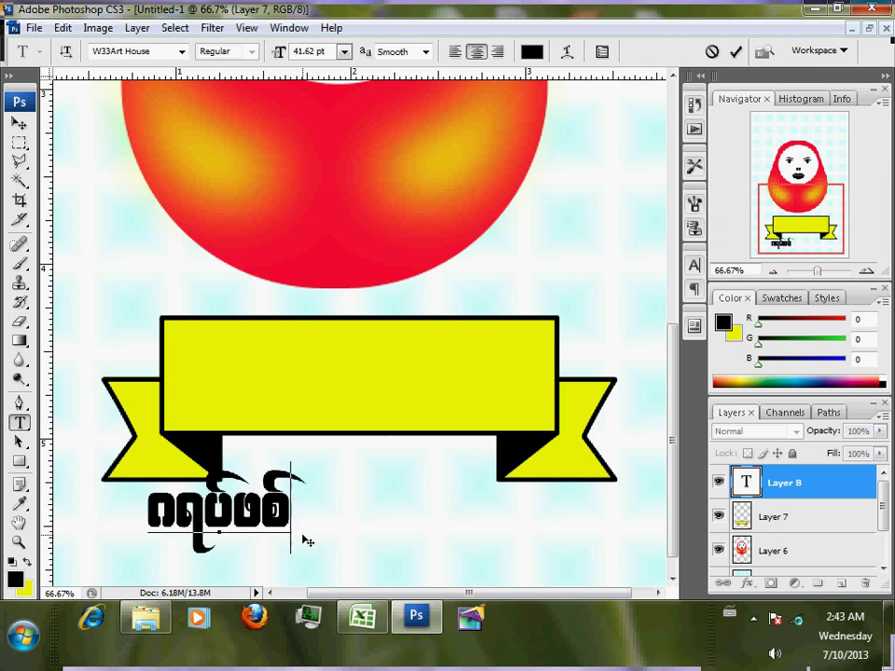
type("bd")
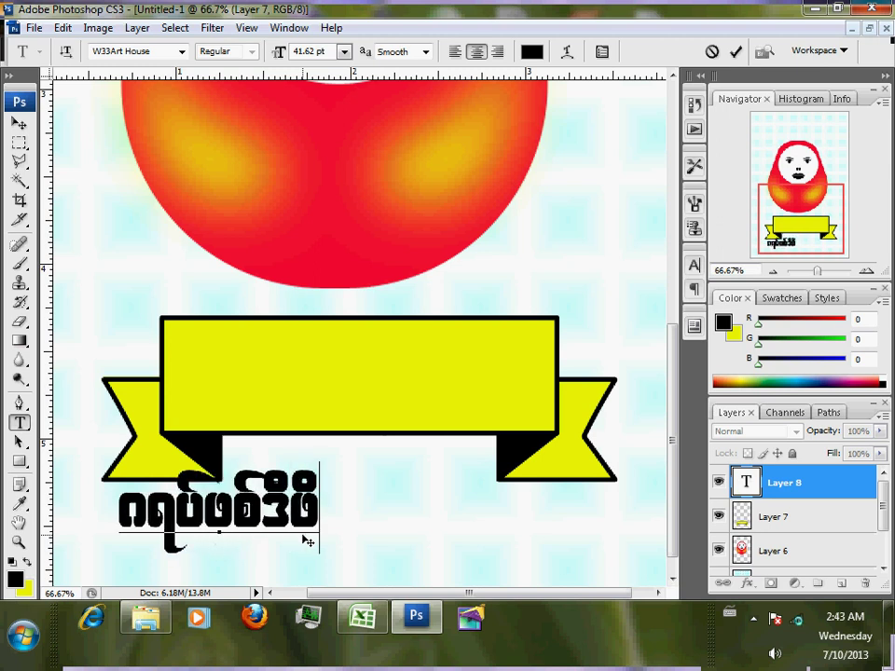
key("BackSpace")
key("BackSpace")
type("b")
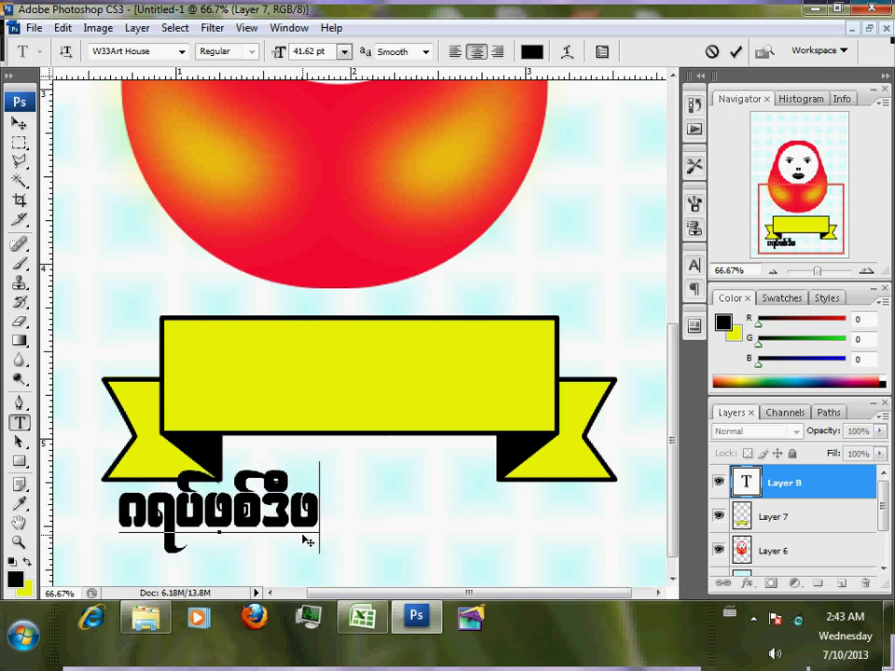
key("BackSpace")
type("Zdki")
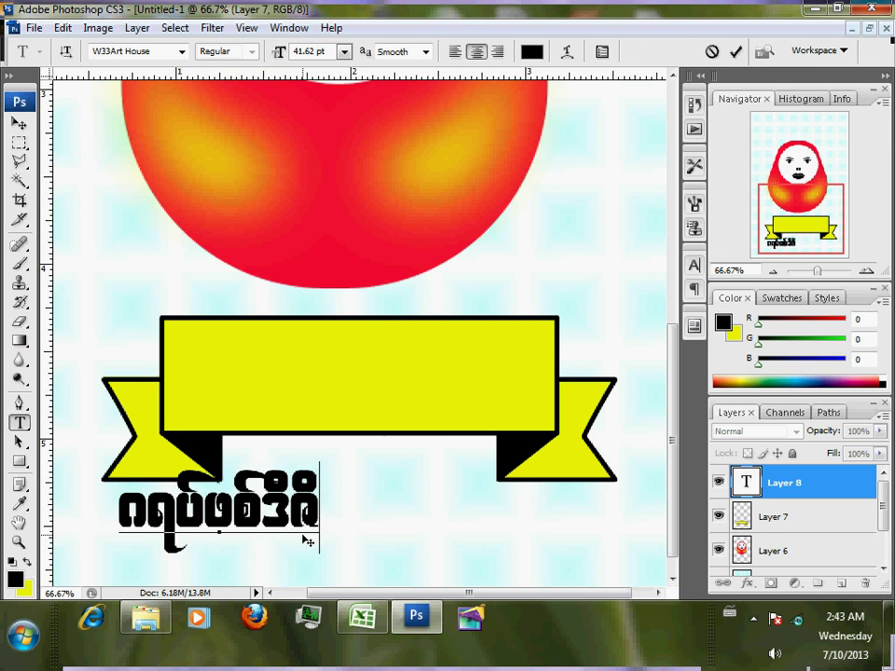
type(";oifwef")
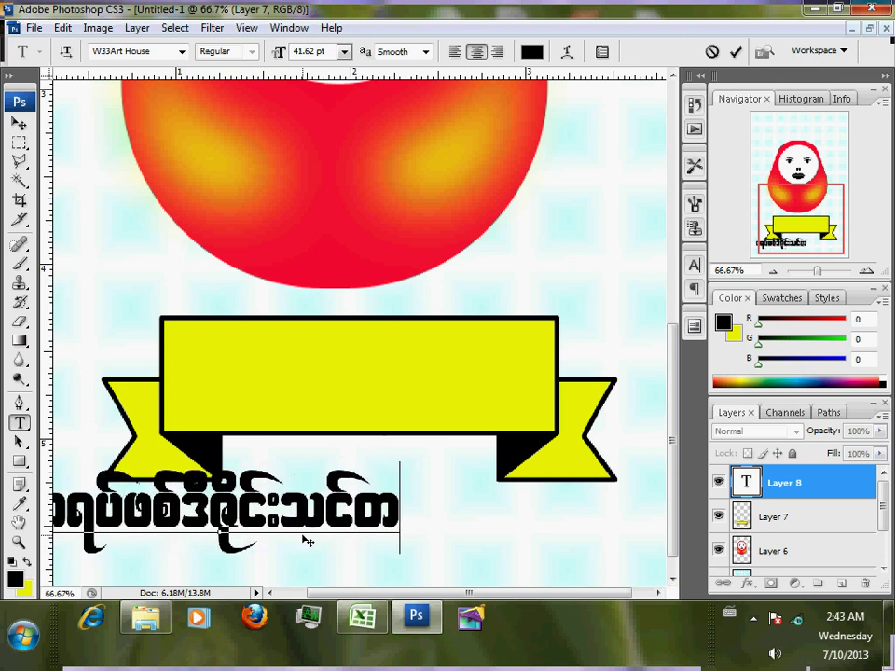
type(";")
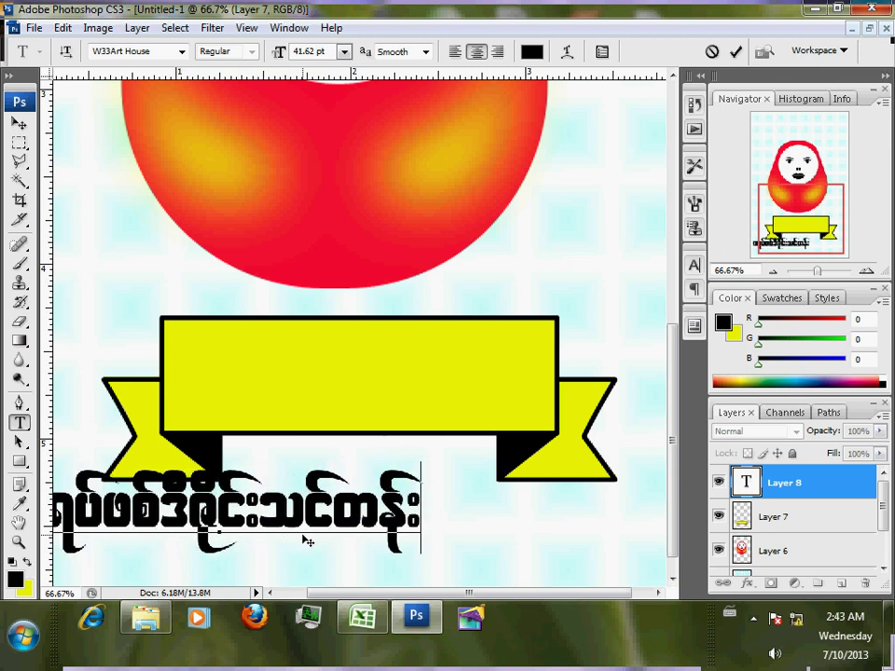
left_click(736, 52)
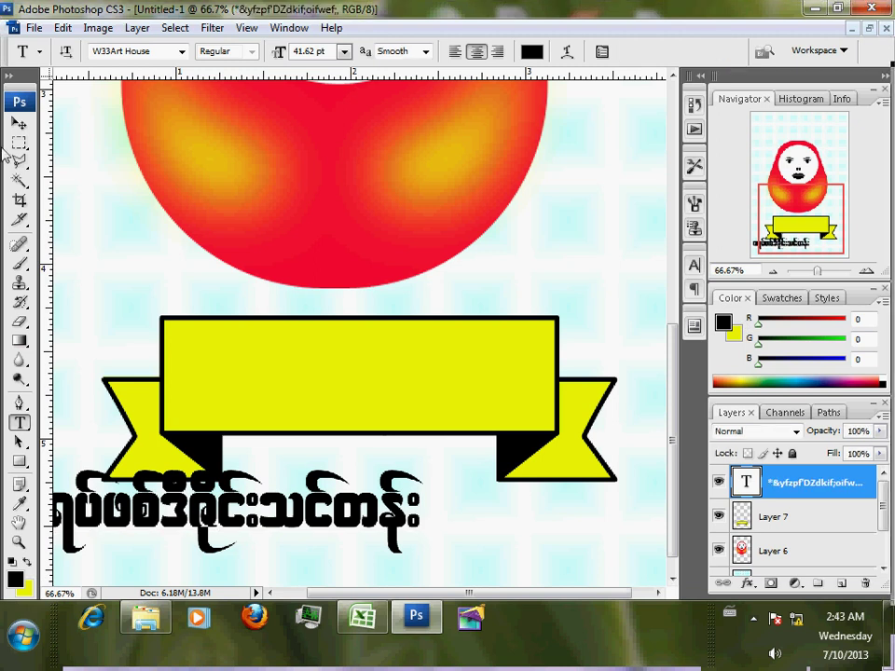
Step: Move the text onto the banner's central rectangle and scale it proportionally to 84.4%
left_click(19, 124)
left_click_drag(291, 506, 426, 362)
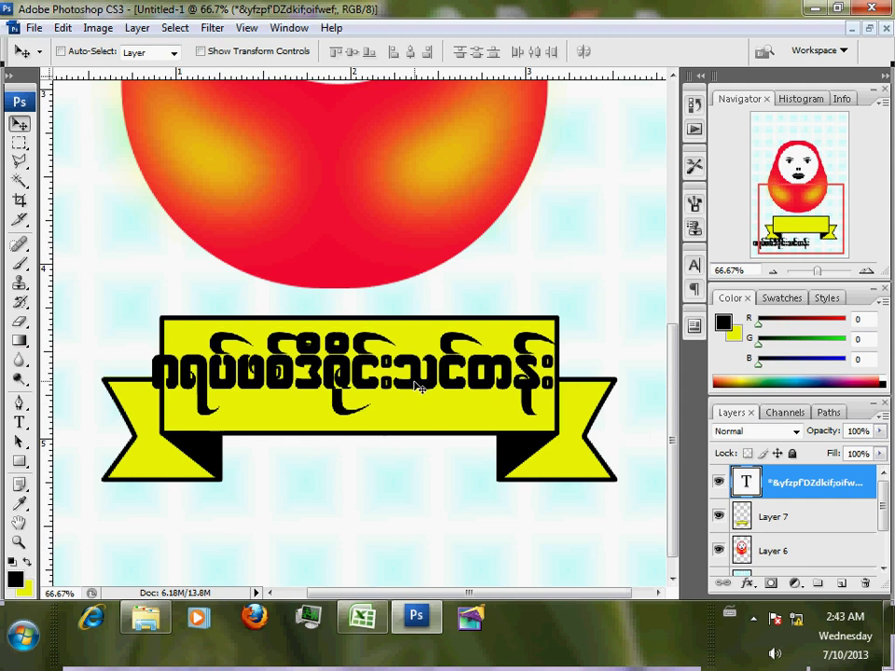
key("ctrl+t")
left_click_drag(547, 361, 527, 333)
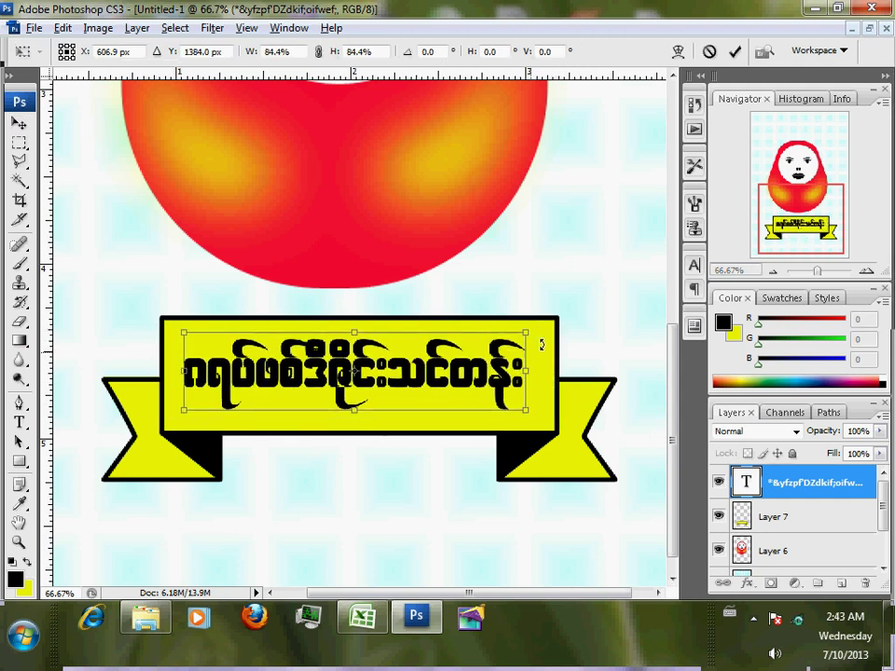
left_click(737, 53)
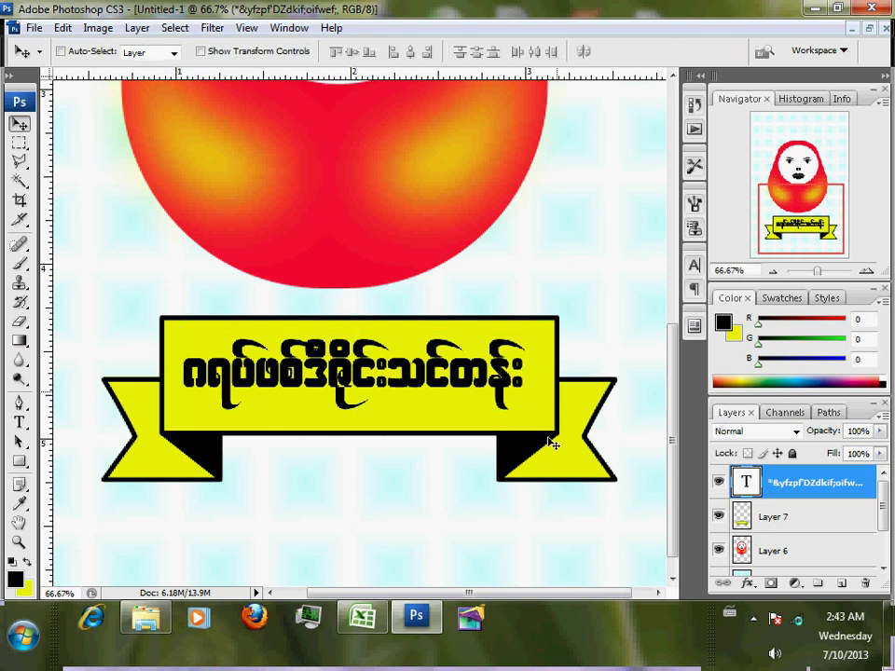
Step: Center the Burmese text horizontally and vertically within the banner's central rectangle, using a temporary rectangular selection for the alignment
left_click(19, 144)
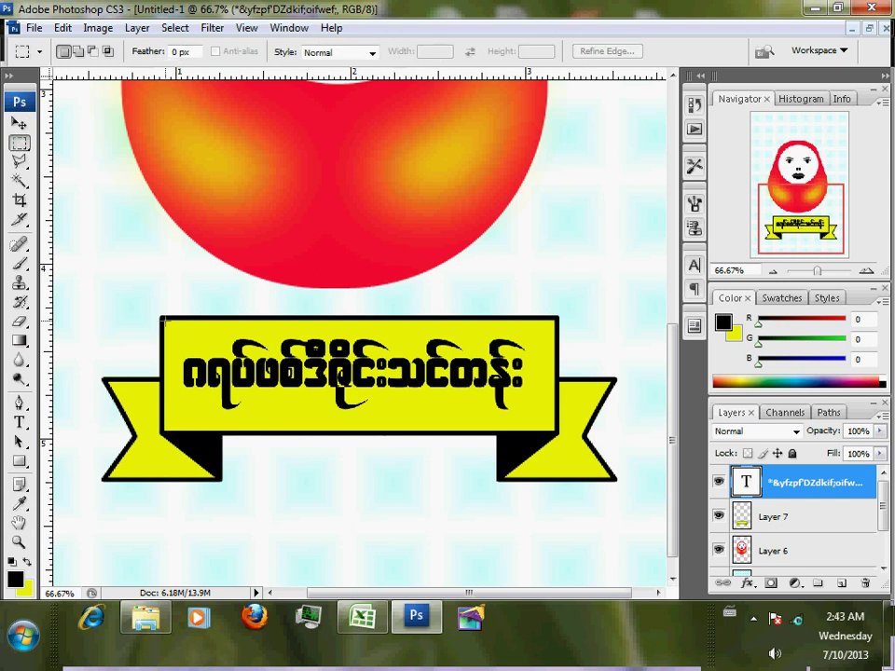
left_click_drag(451, 405, 557, 434)
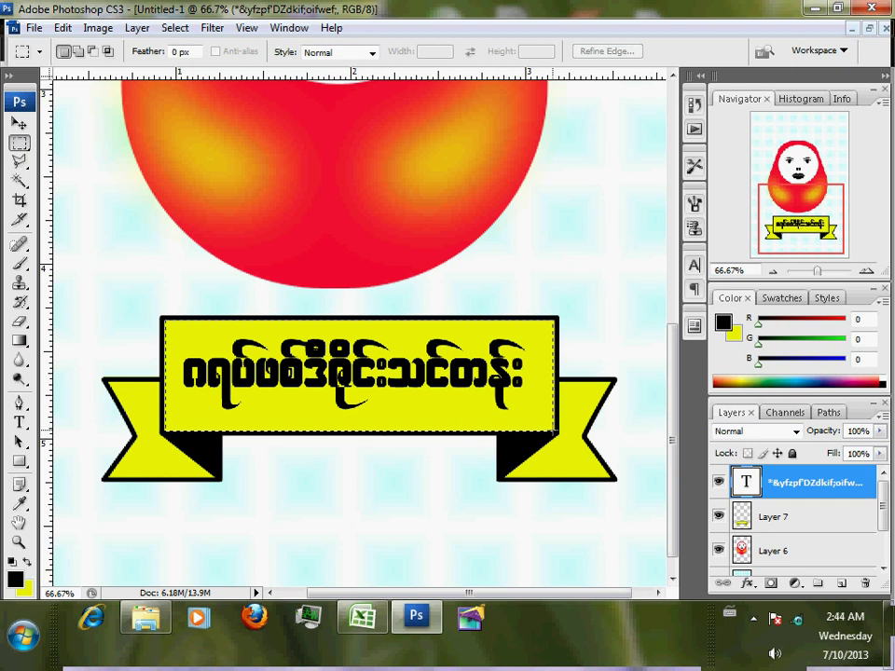
left_click(19, 125)
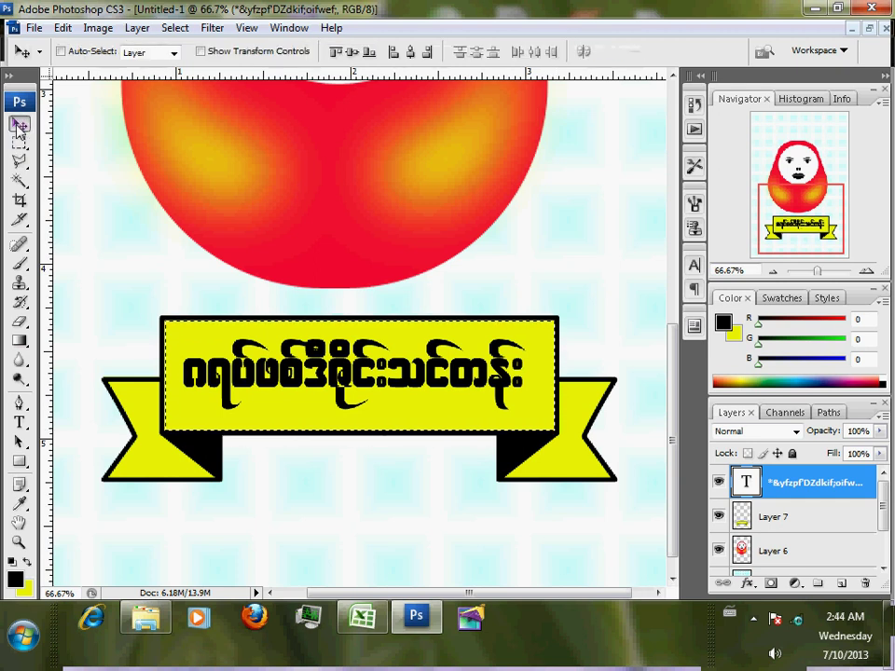
left_click(351, 54)
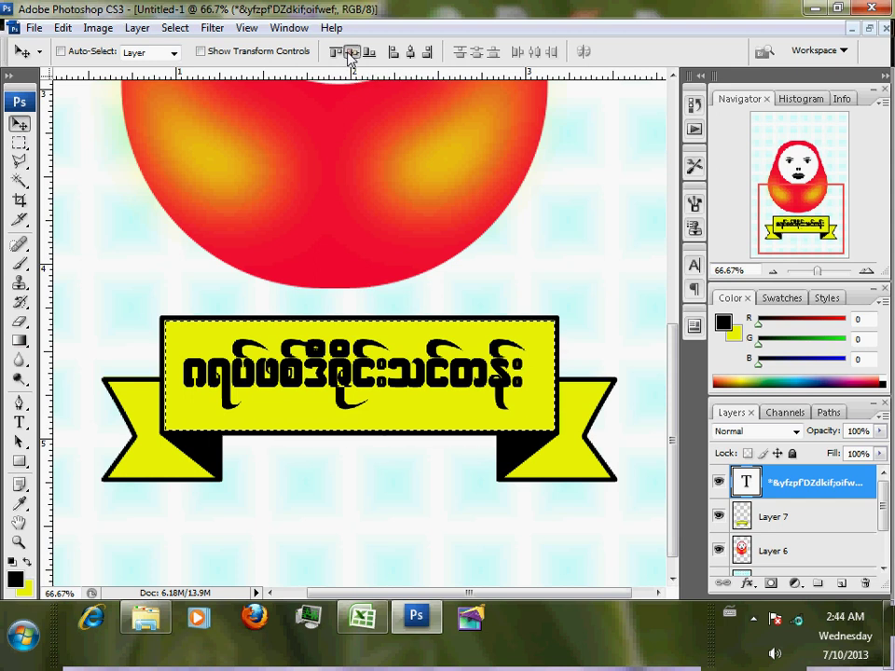
left_click(411, 53)
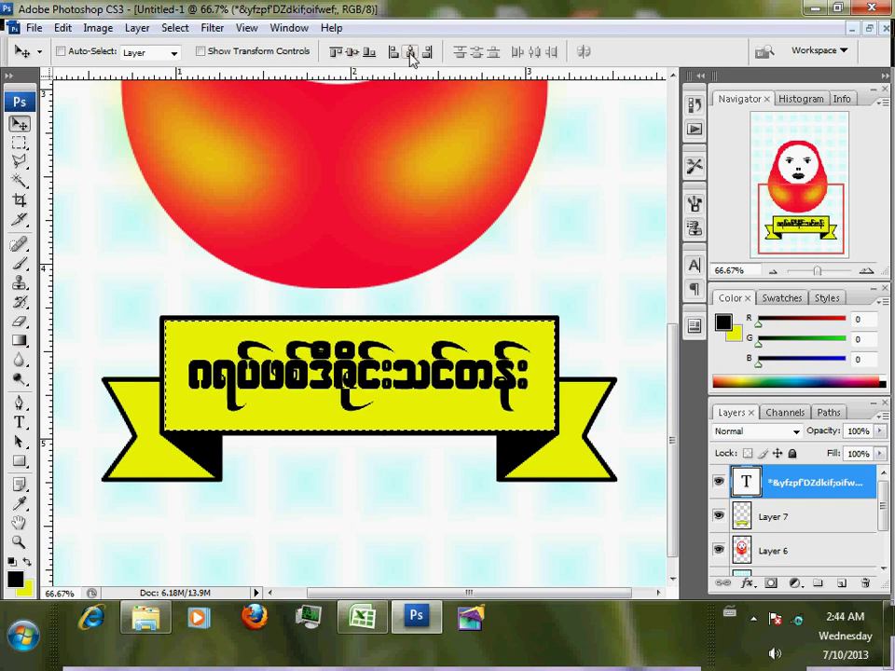
key("ctrl+d")
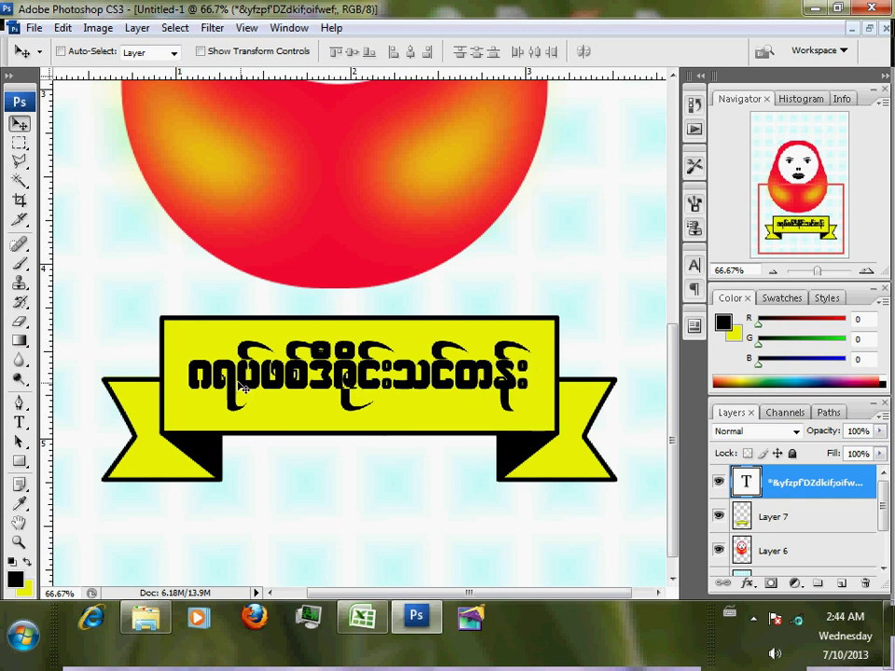
Step: Recolor the Burmese text green with RGB 82, 129, 8
left_click(16, 579)
left_click(660, 406)
left_click(627, 345)
left_click(781, 231)
key("alt+BackSpace")
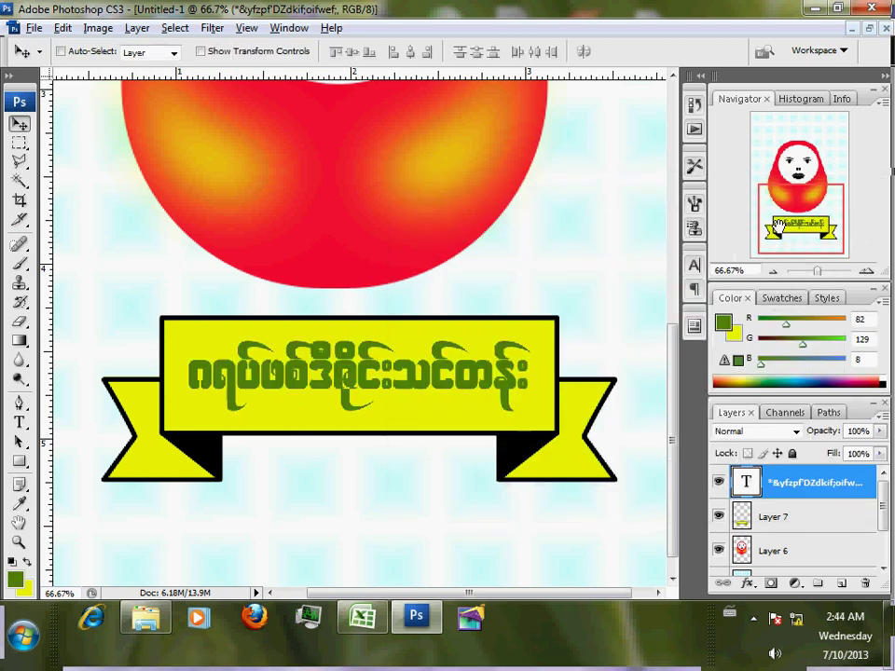
Step: Recolor the Burmese text dark blue with hex 061b57
left_click(16, 585)
left_click(624, 382)
left_click_drag(659, 328, 657, 294)
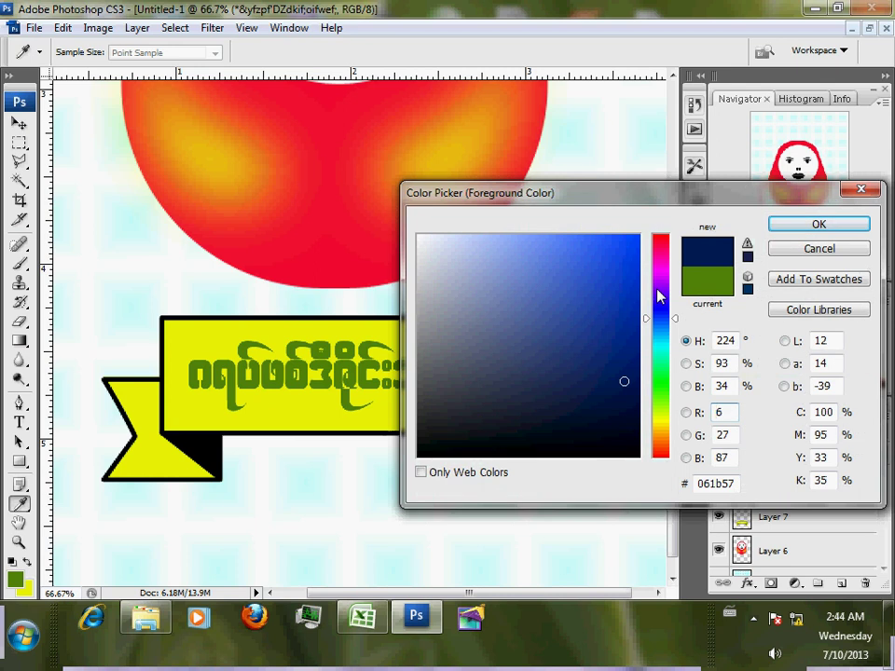
key("Return")
key("v")
key("alt+BackSpace")
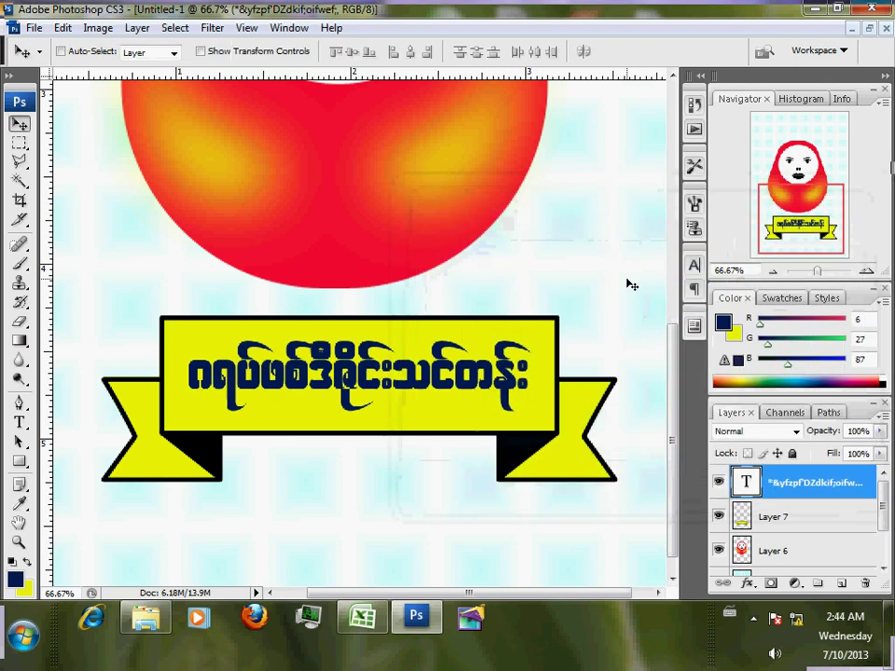
Step: Merge the Burmese text layer with the banner on Layer 7
key("ctrl+minus")
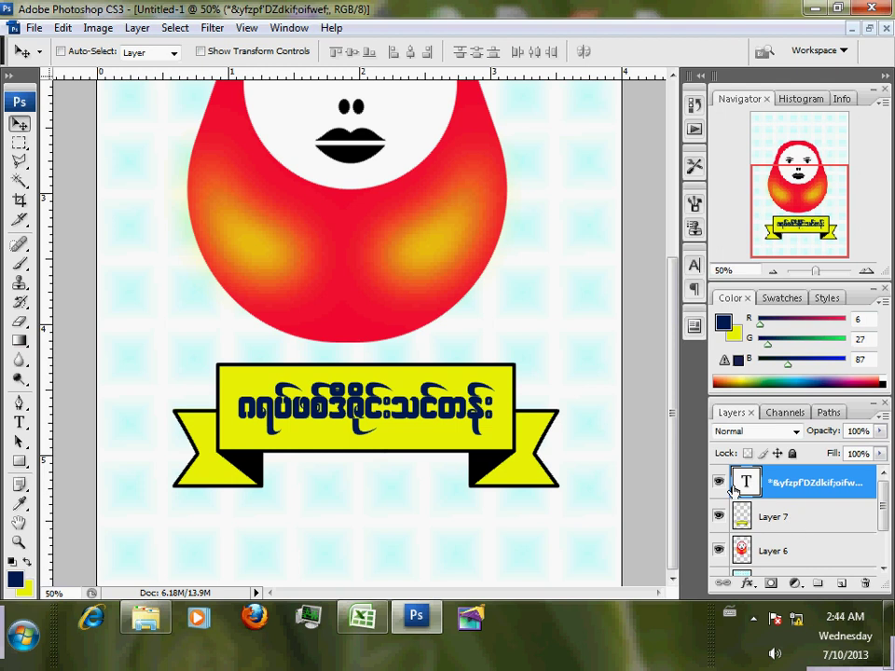
left_click(811, 524, "shift")
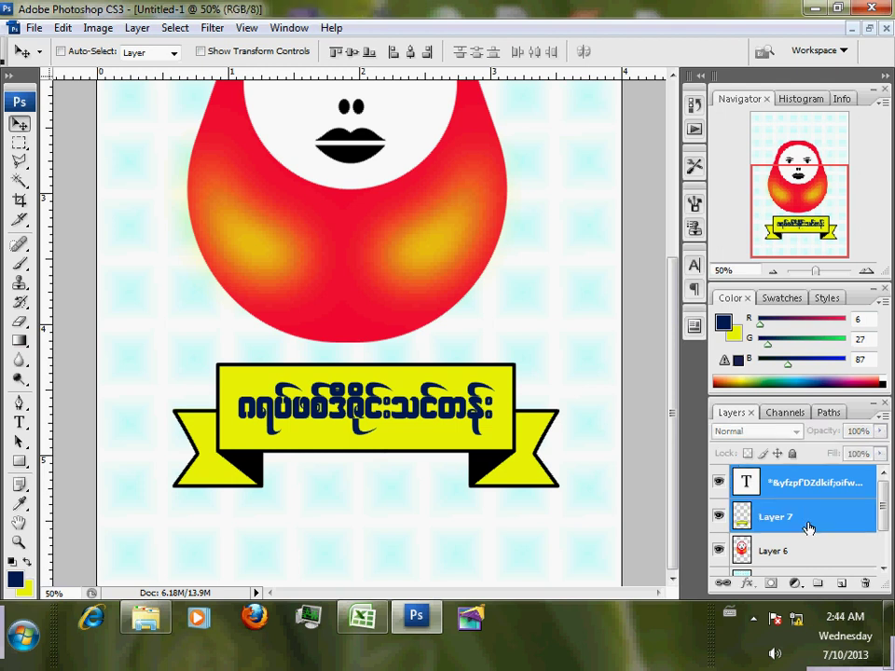
key("ctrl+e")
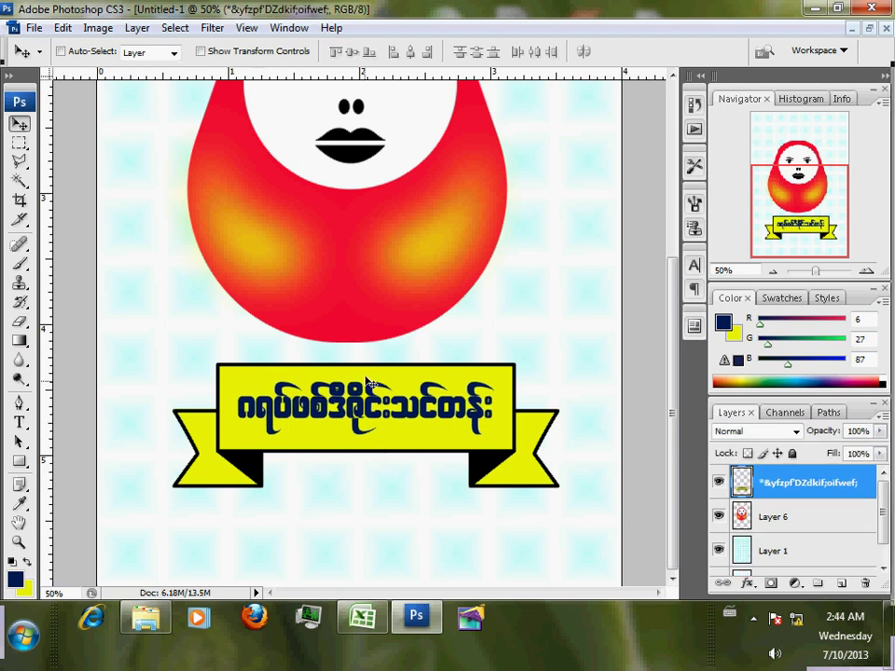
Step: Try an Arc warp on the merged banner, curving it downward with a bend of about -50.2%
key("ctrl+t")
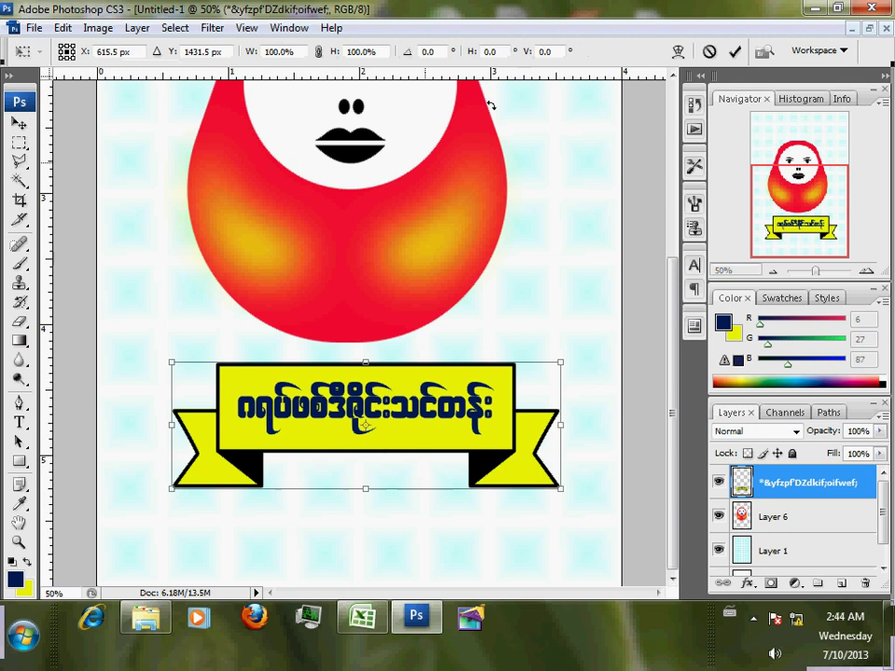
left_click(678, 53)
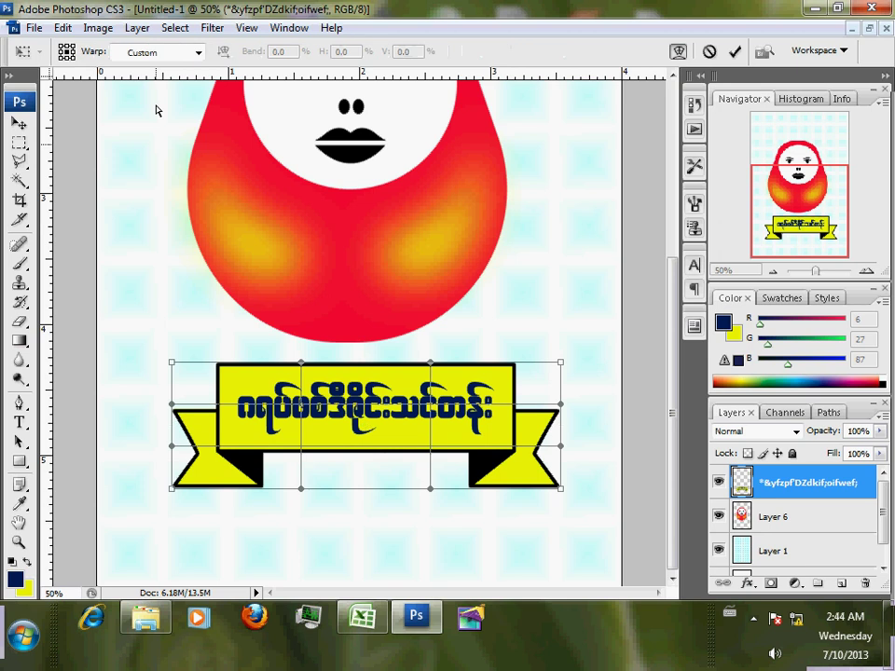
left_click(198, 53)
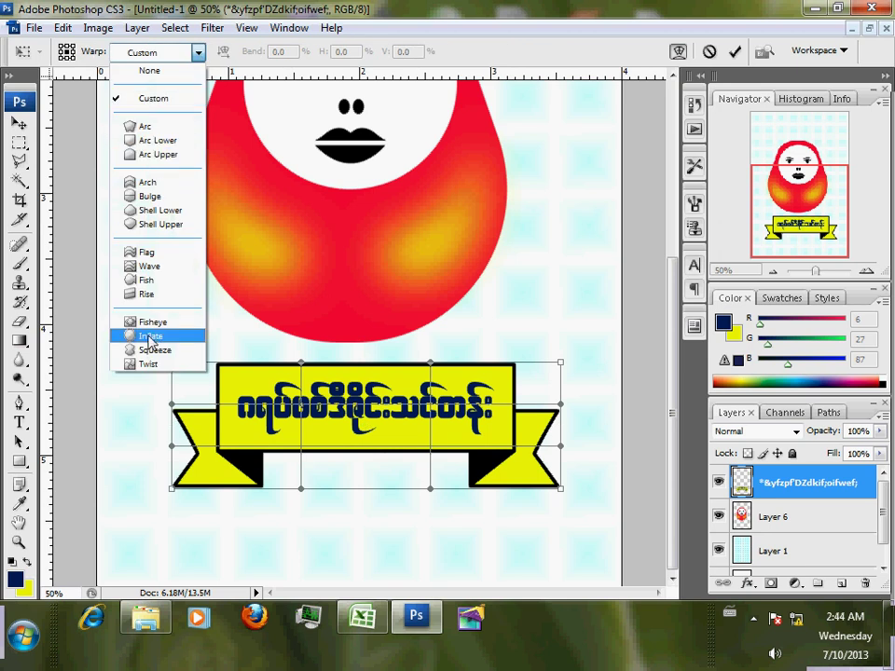
left_click(153, 126)
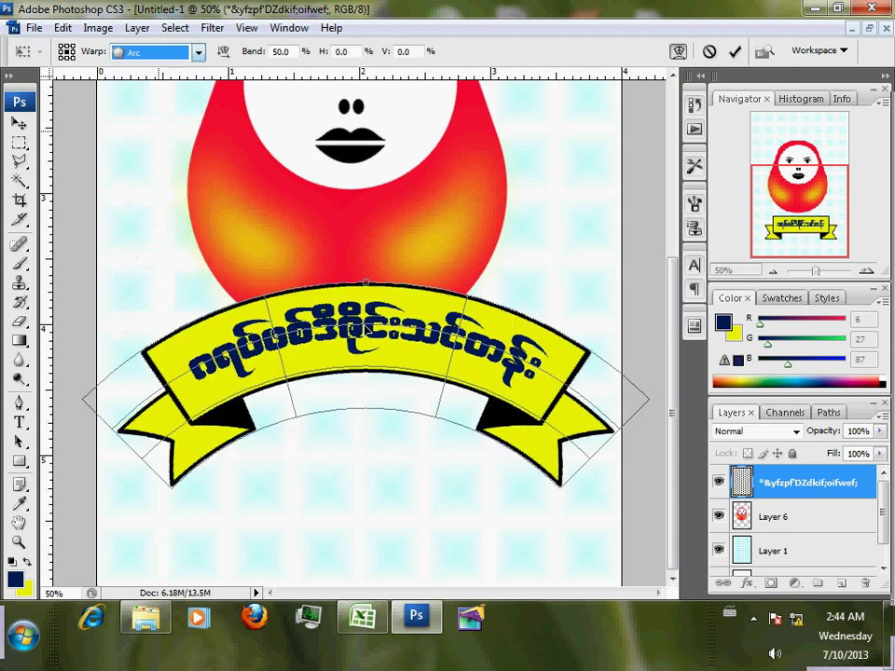
left_click_drag(367, 300, 389, 449)
Step: Warp the banner in the Flag style with a bend of about 36.3% and apply the transformation
left_click(165, 53)
left_click(148, 251)
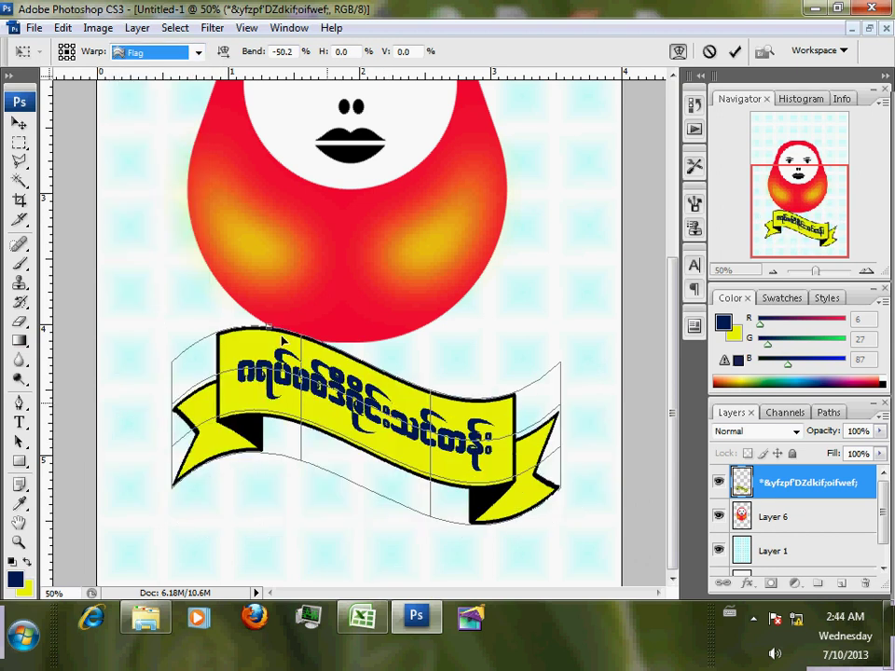
left_click_drag(271, 329, 267, 388)
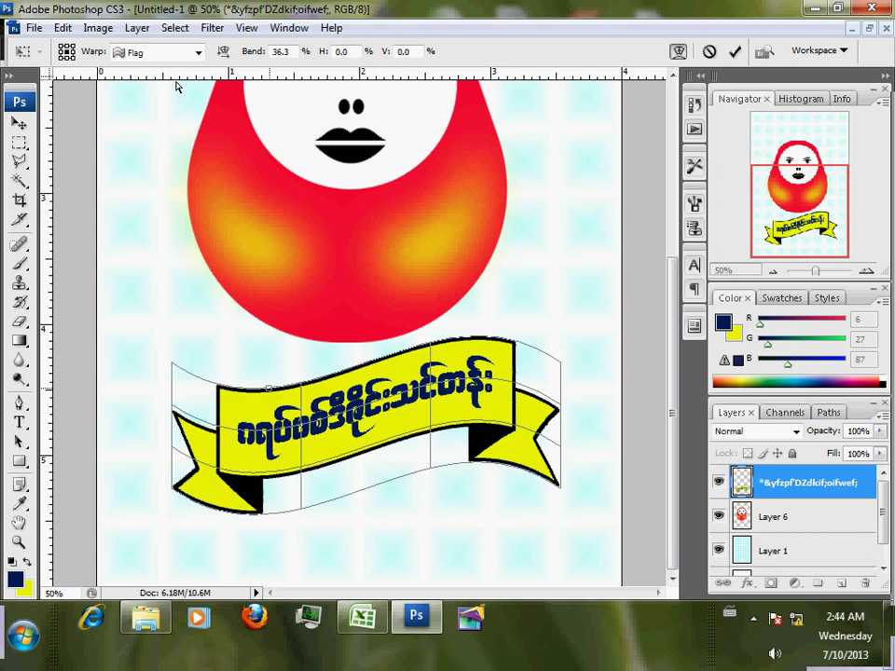
left_click(734, 52)
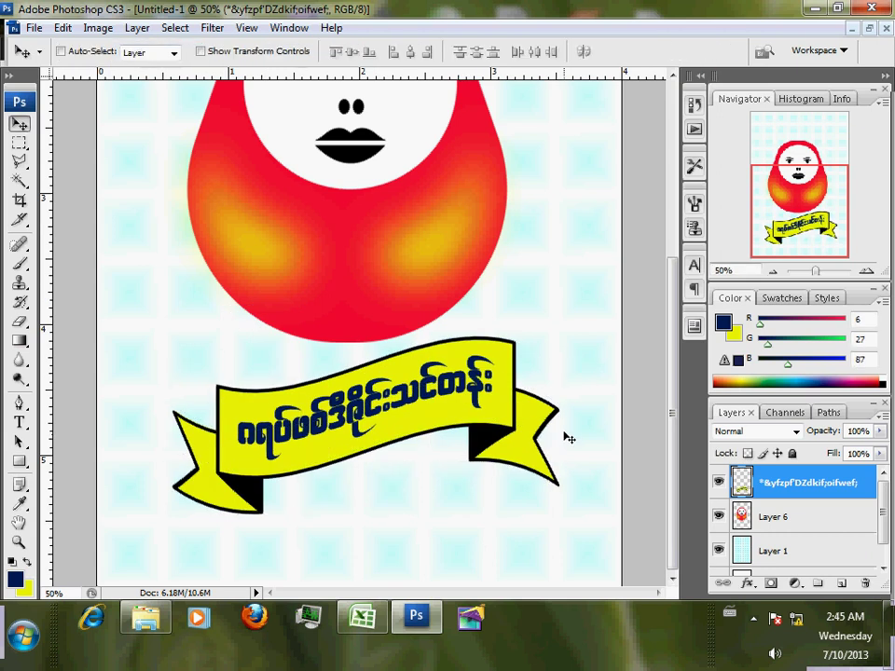
Step: Enlarge the warped banner slightly about its center, keeping its proportions
key("ctrl+minus")
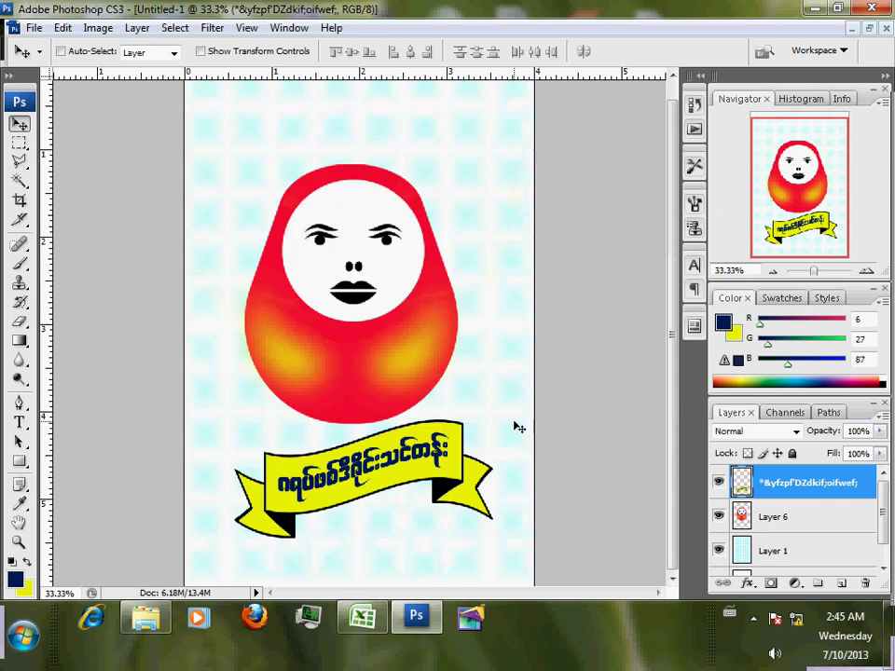
key("ctrl+t")
left_click_drag(493, 420, 512, 405)
key("Return")
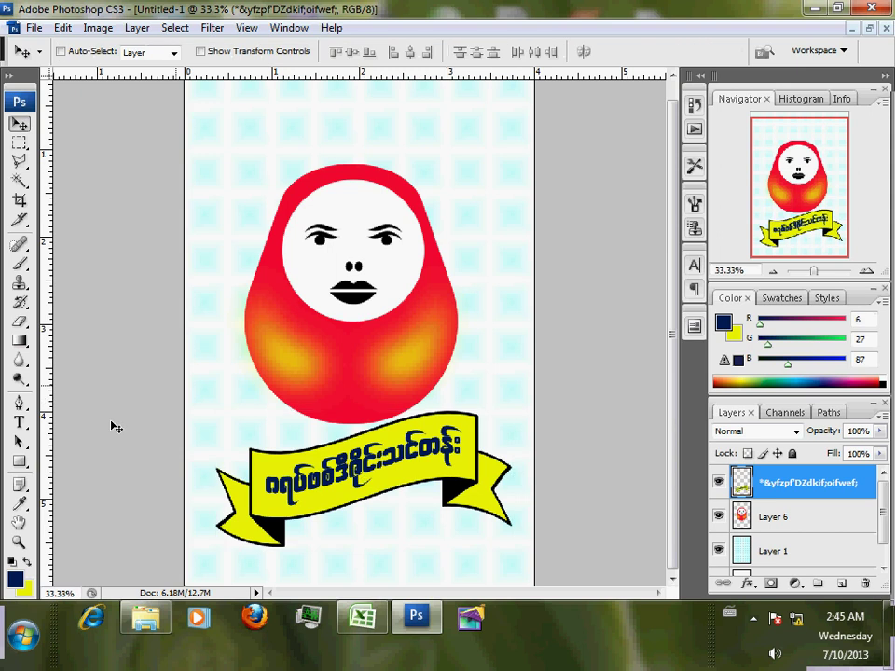
Step: Add the title "ZANTHIT" in 41.62 pt Zurich Ex BT and place it just above the doll's head
left_click(20, 424)
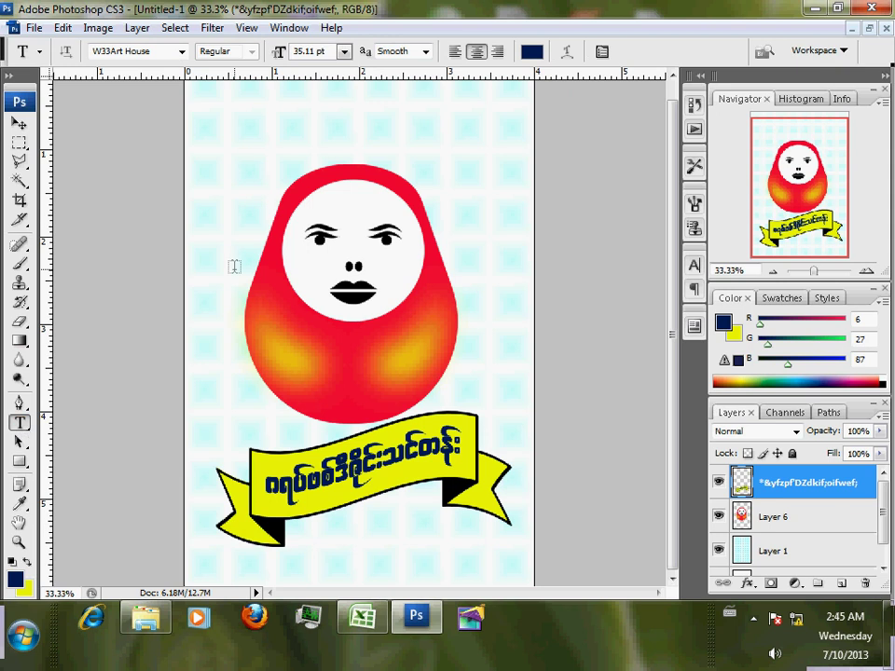
left_click(182, 51)
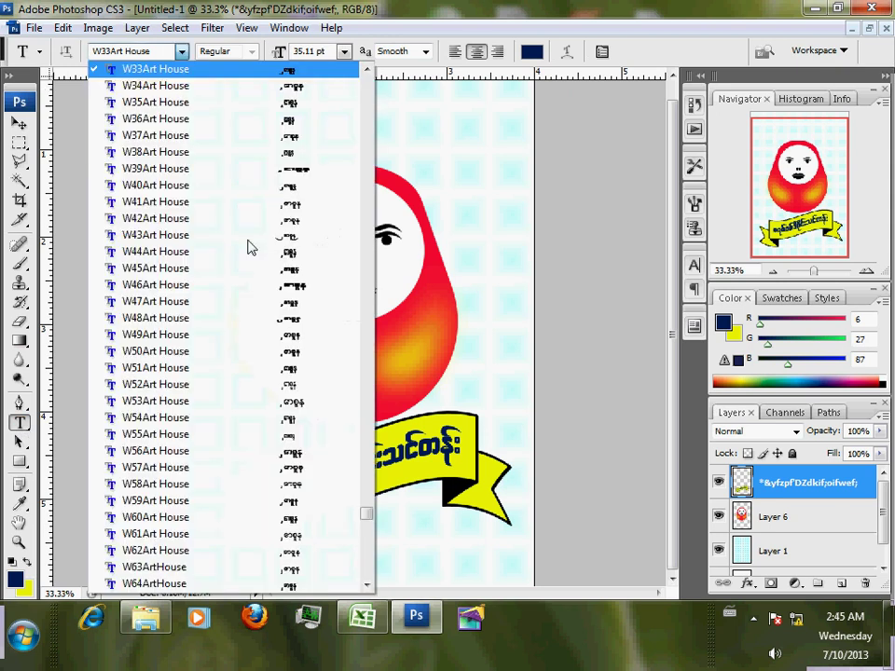
left_click_drag(365, 516, 372, 550)
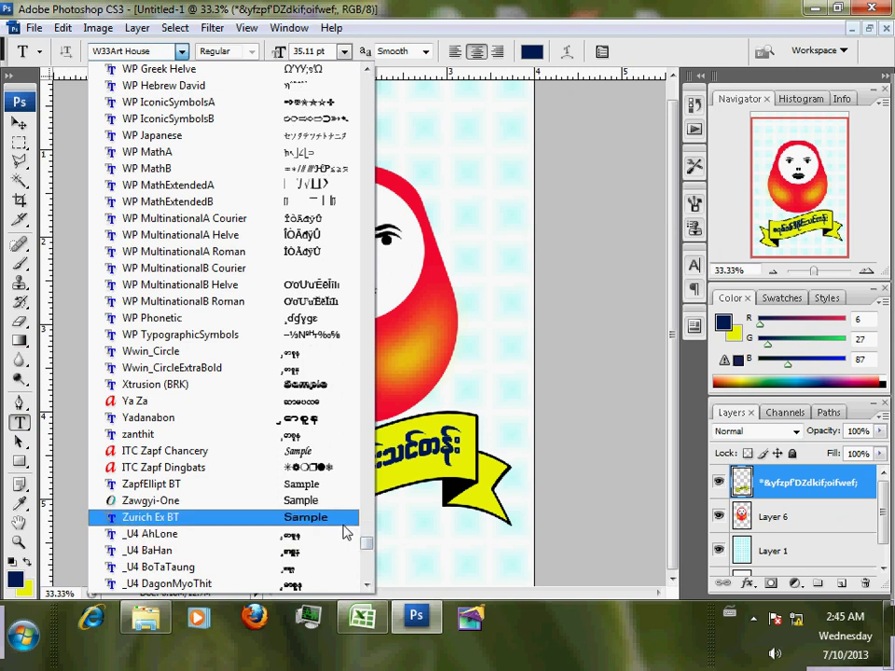
left_click(344, 522)
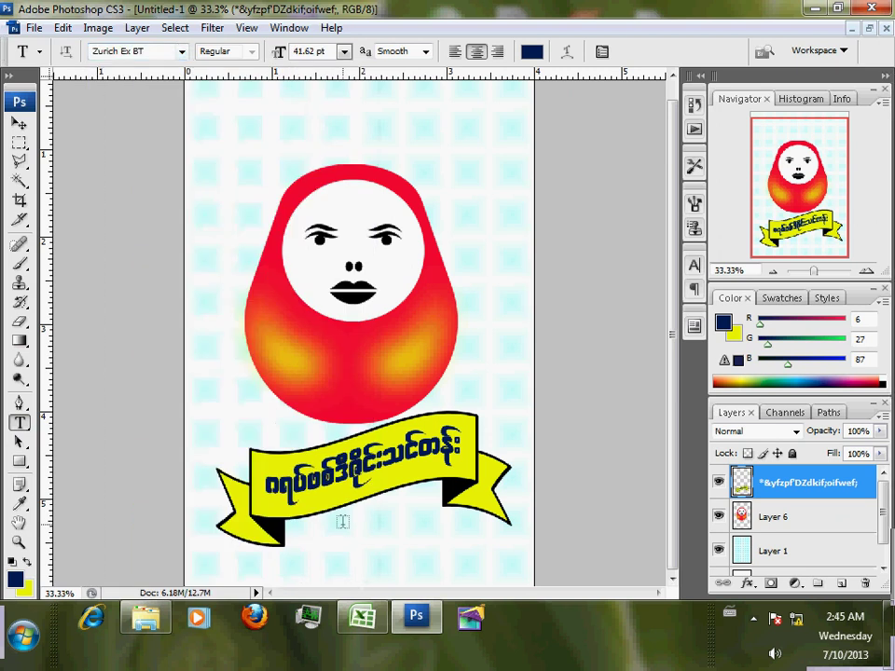
left_click(246, 179)
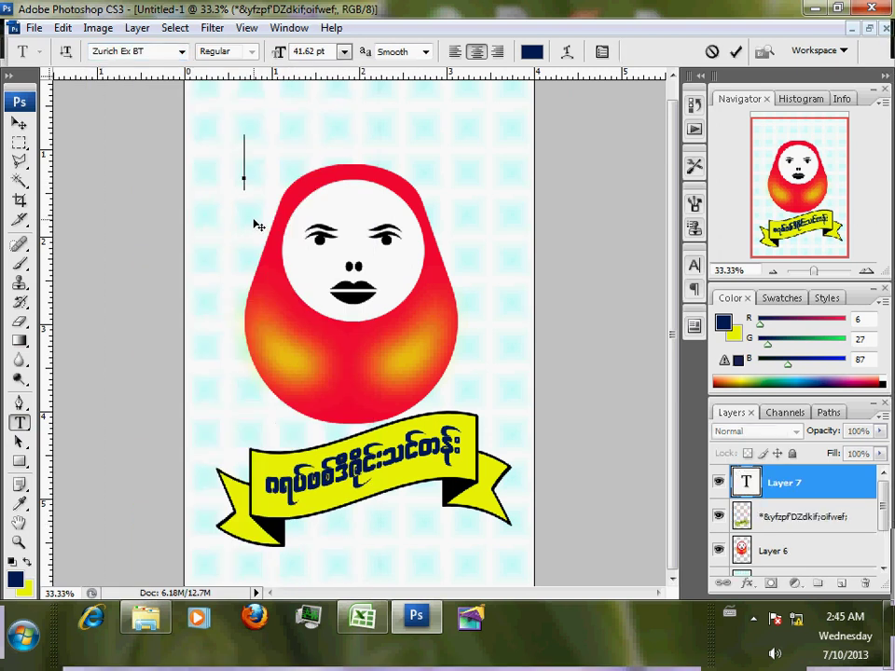
type("Z")
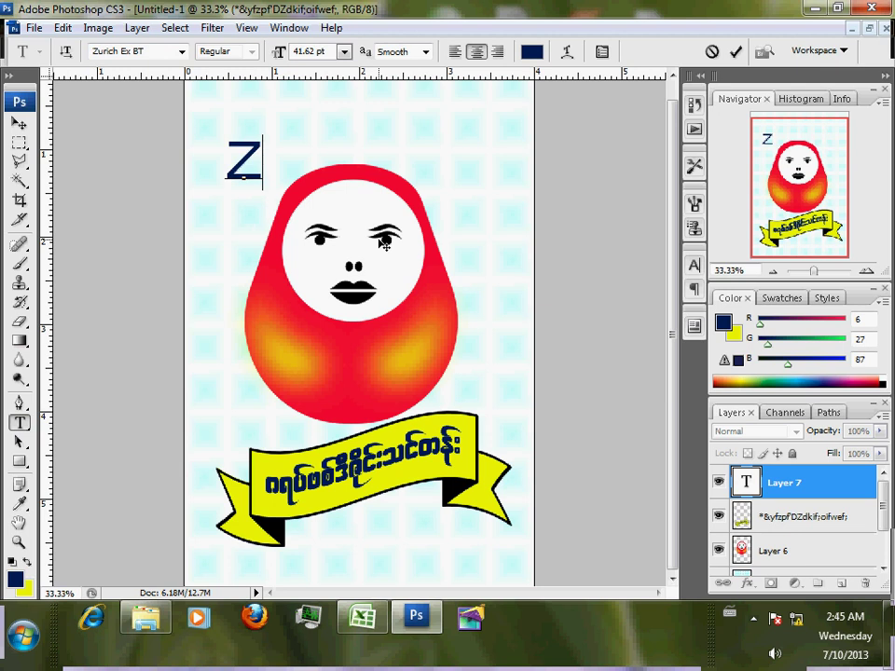
type("ANTHIT")
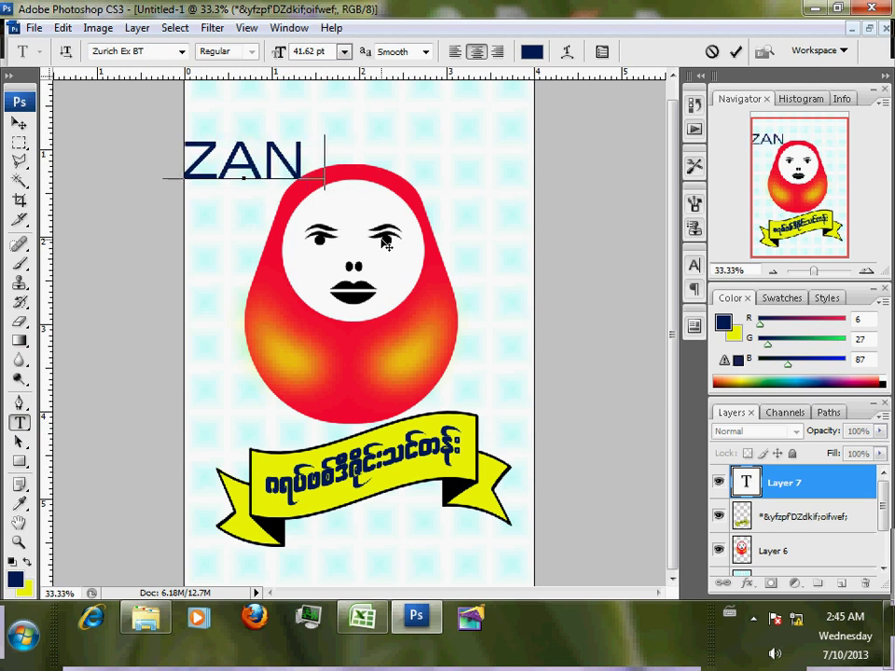
left_click(736, 51)
left_click(18, 122)
left_click_drag(290, 150, 401, 131)
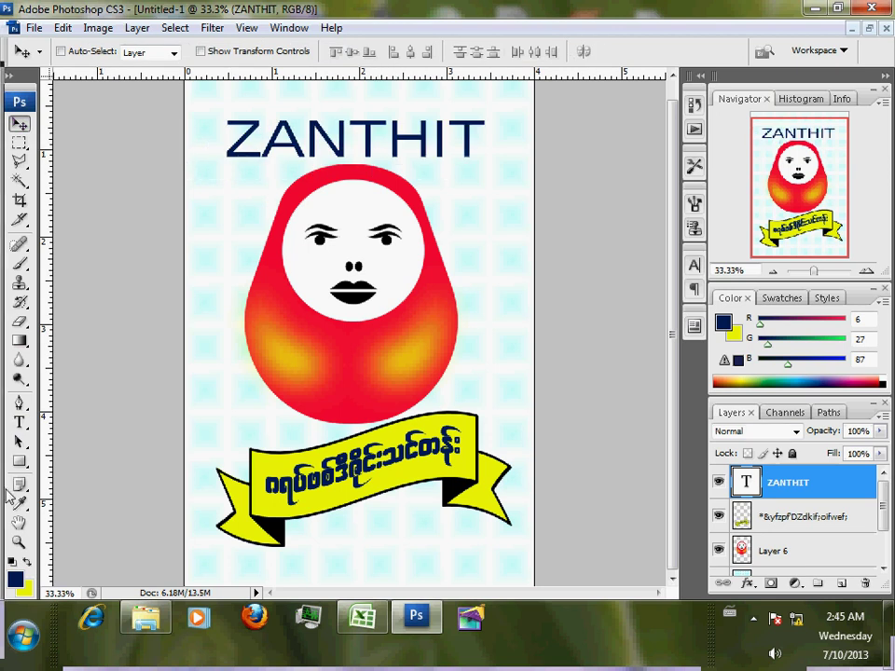
Step: Change the ZANTHIT title's font to U4 Brothers. 00021
left_click(19, 422)
left_click(182, 51)
left_click_drag(370, 551, 371, 422)
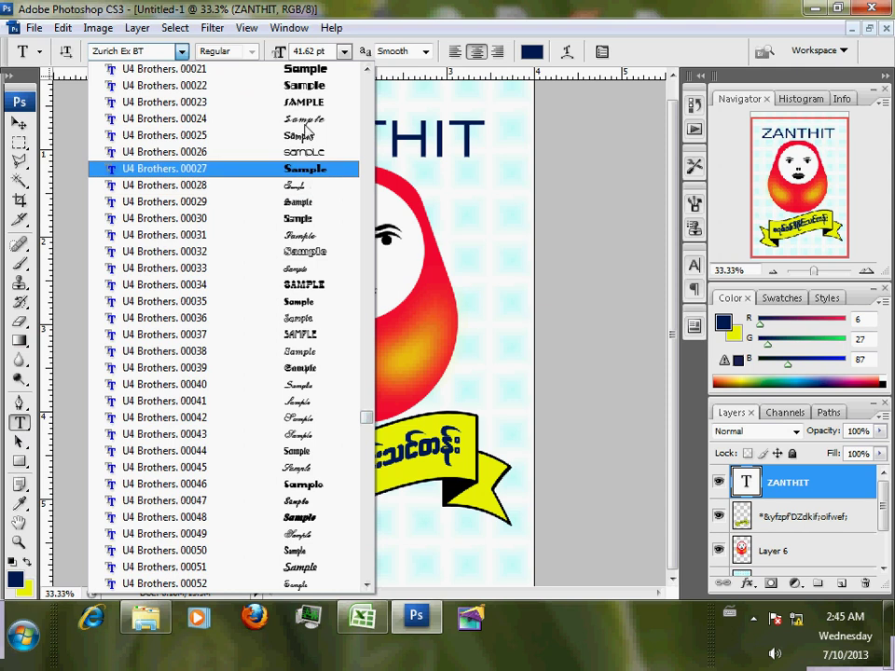
left_click(294, 70)
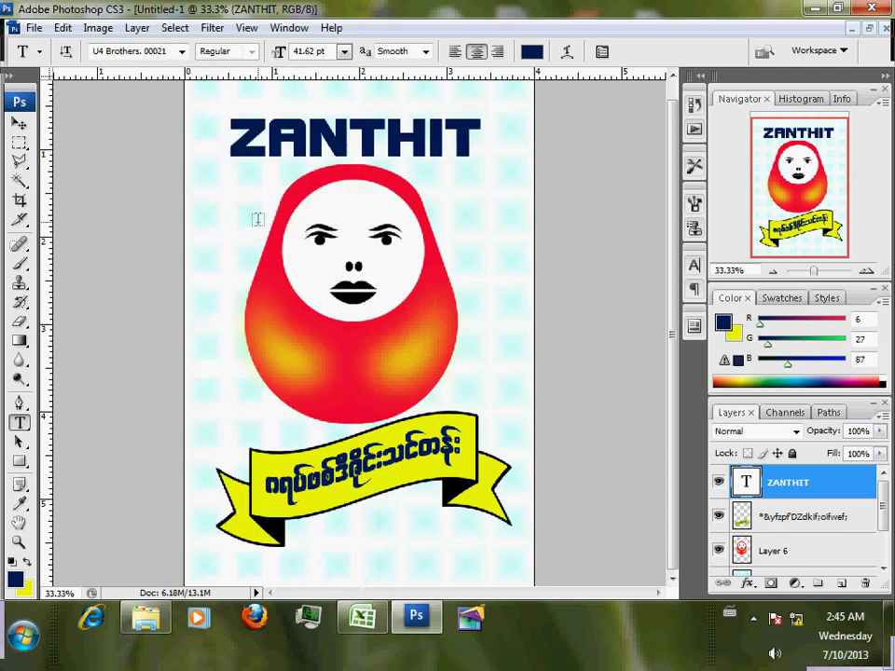
Step: Warp the ZANTHIT title in the Arc style and move it down slightly so it curves over the doll's head
key("v")
key("ctrl+t")
left_click(678, 52)
left_click(147, 53)
left_click(144, 126)
left_click(736, 52)
mouse_move(398, 157)
left_mouse_down()
mouse_move(395, 190)
mouse_move(399, 180)
left_mouse_up()
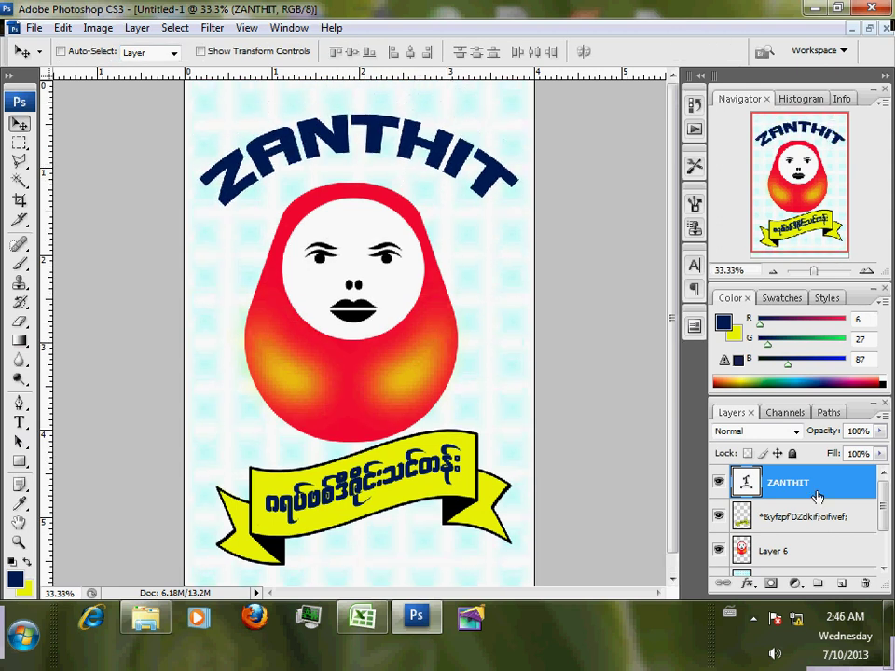
Step: Apply a Gradient Overlay with the Blue, Red, Yellow preset to the ZANTHIT title
left_click(751, 586)
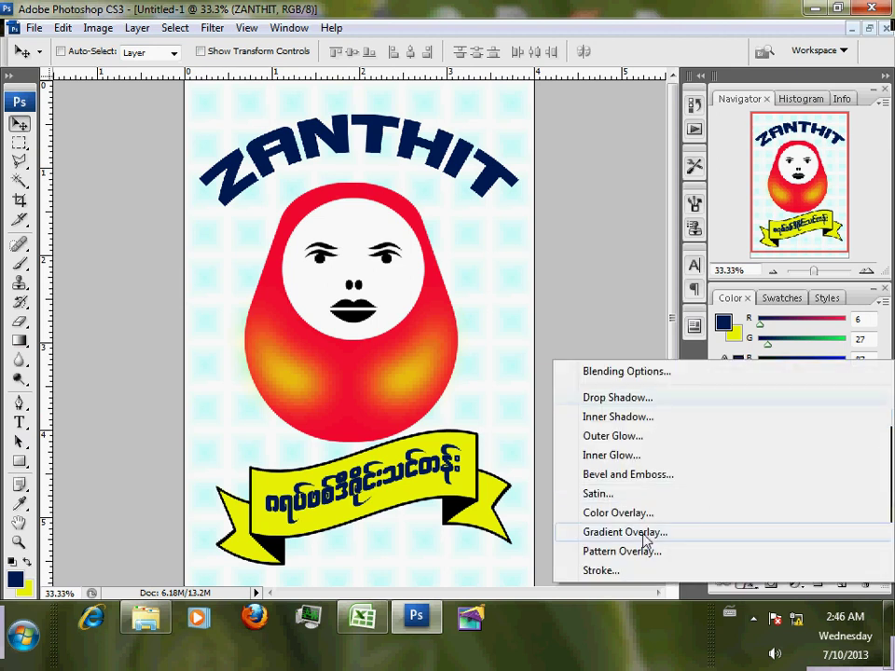
left_click(642, 535)
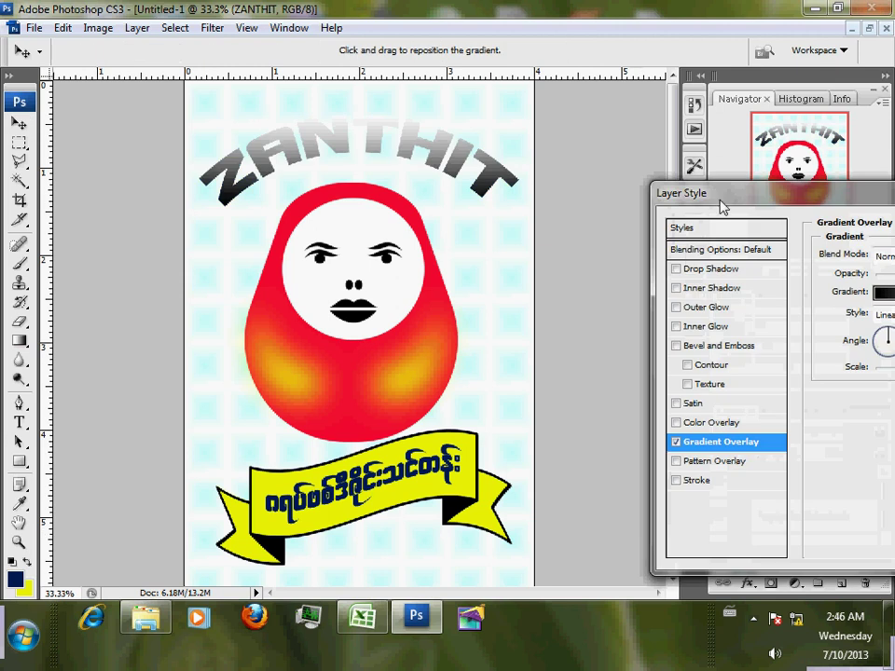
left_click_drag(709, 193, 451, 221)
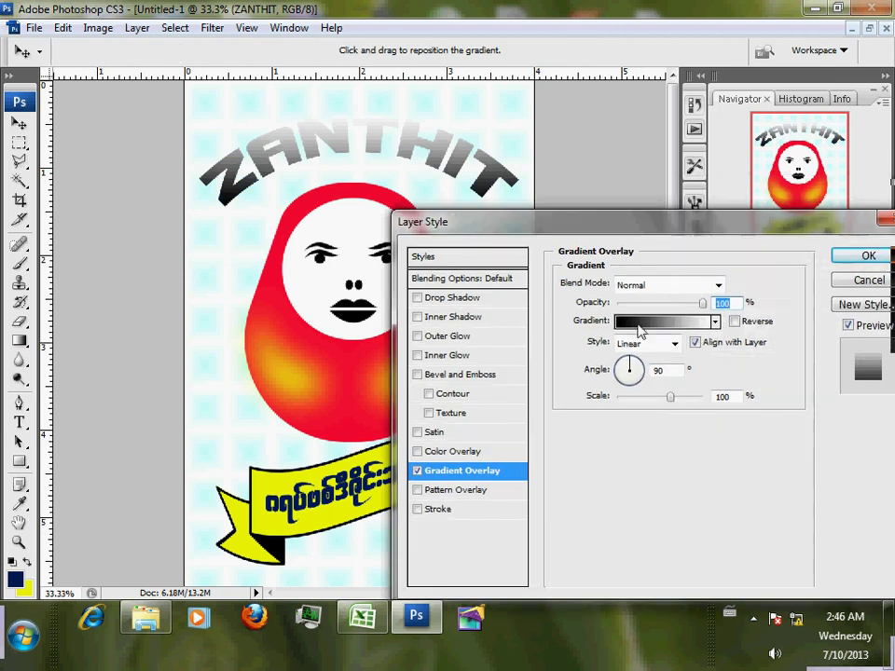
left_click(644, 326)
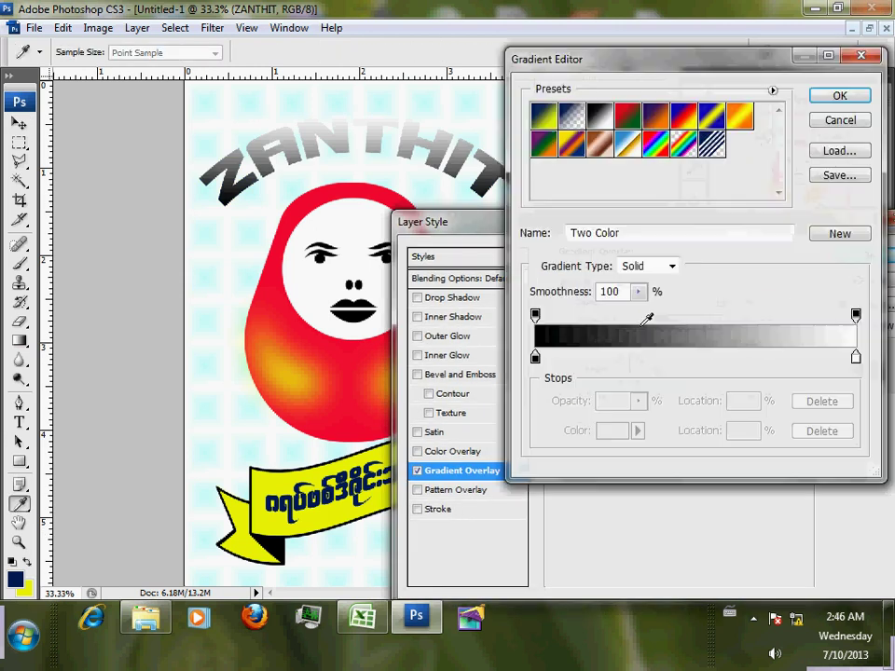
left_click(684, 117)
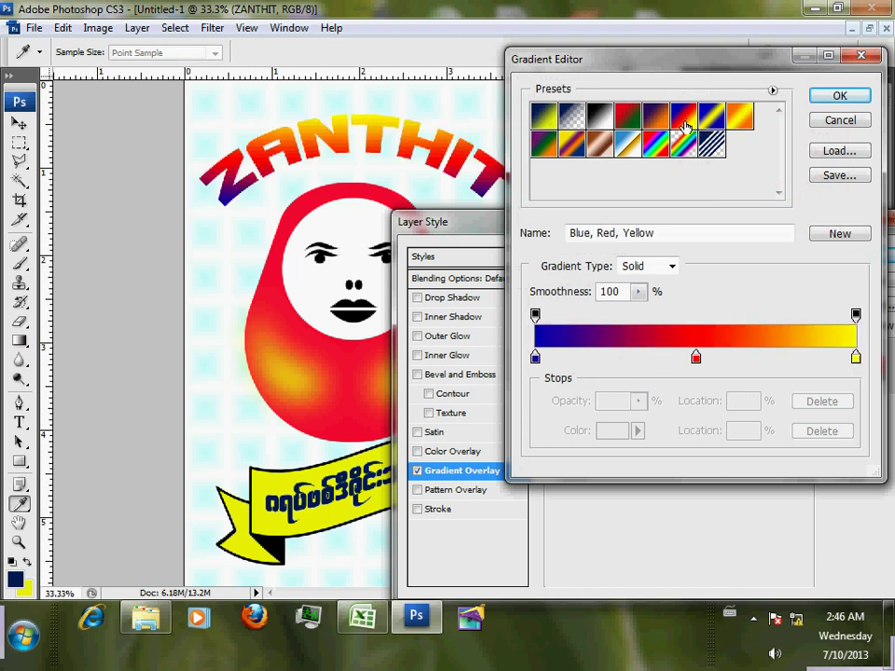
left_click(856, 101)
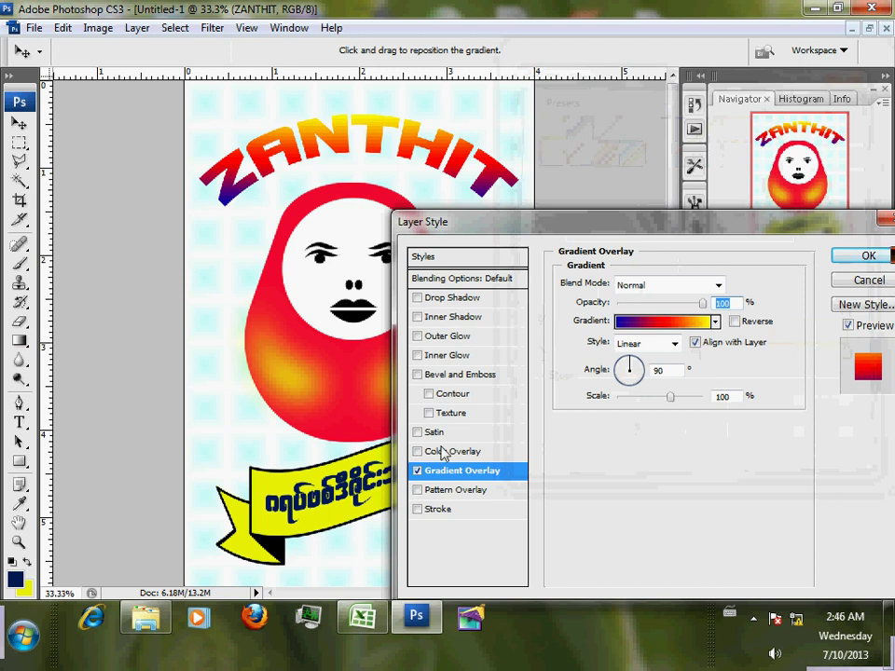
Step: Add a Bevel and Emboss effect to the ZANTHIT title with 195% depth and 18 px size
left_click(461, 376)
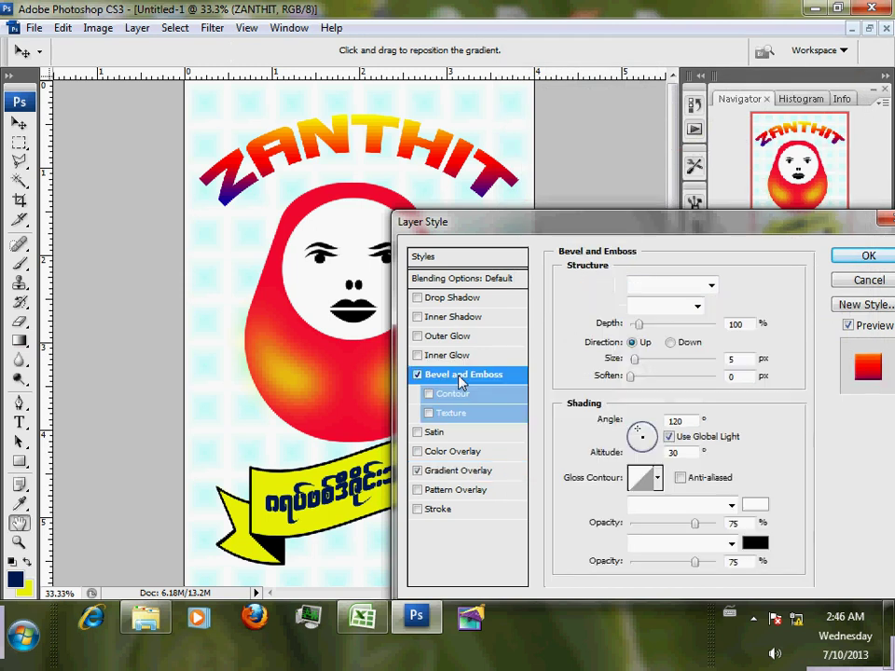
left_click_drag(642, 321, 642, 365)
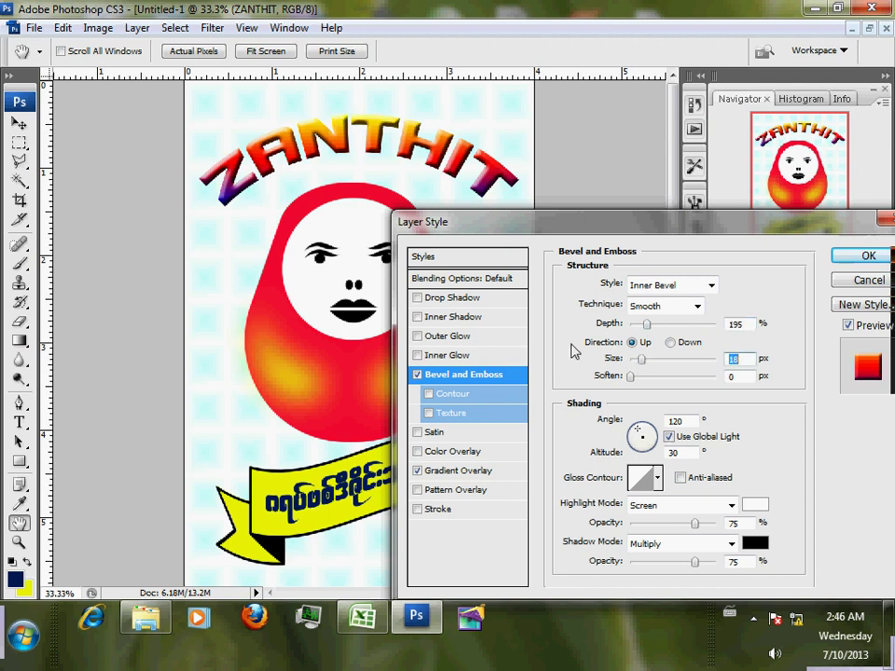
left_click(844, 255)
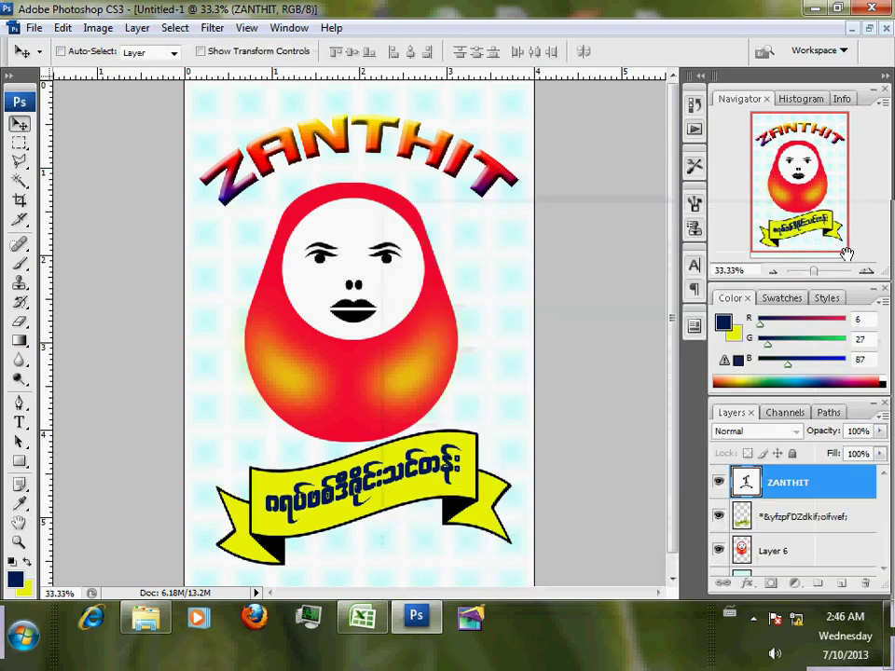
Step: Load the ZANTHIT lettering as a selection and expand it slightly beyond the letters
left_click(746, 486, "ctrl")
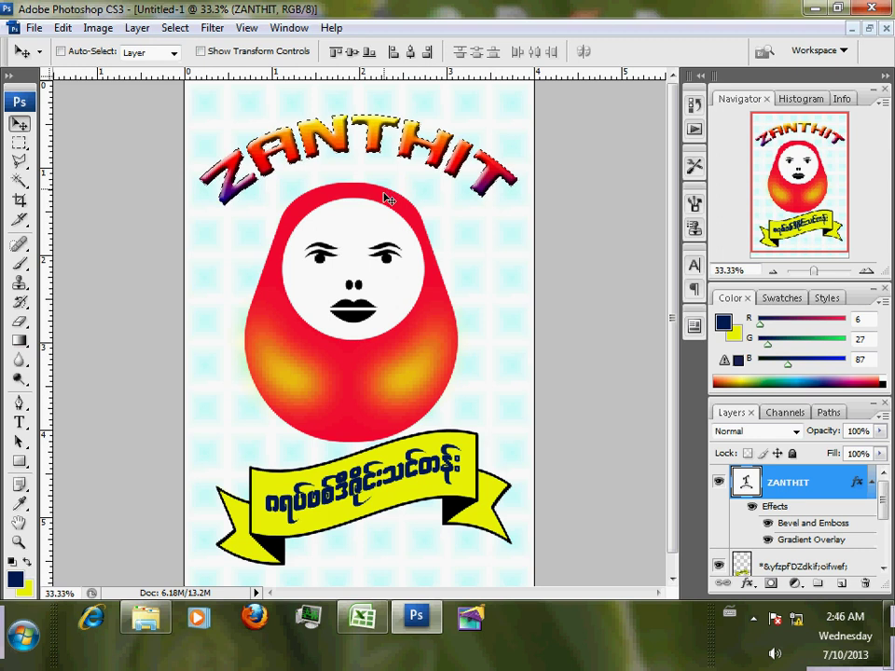
left_click(174, 27)
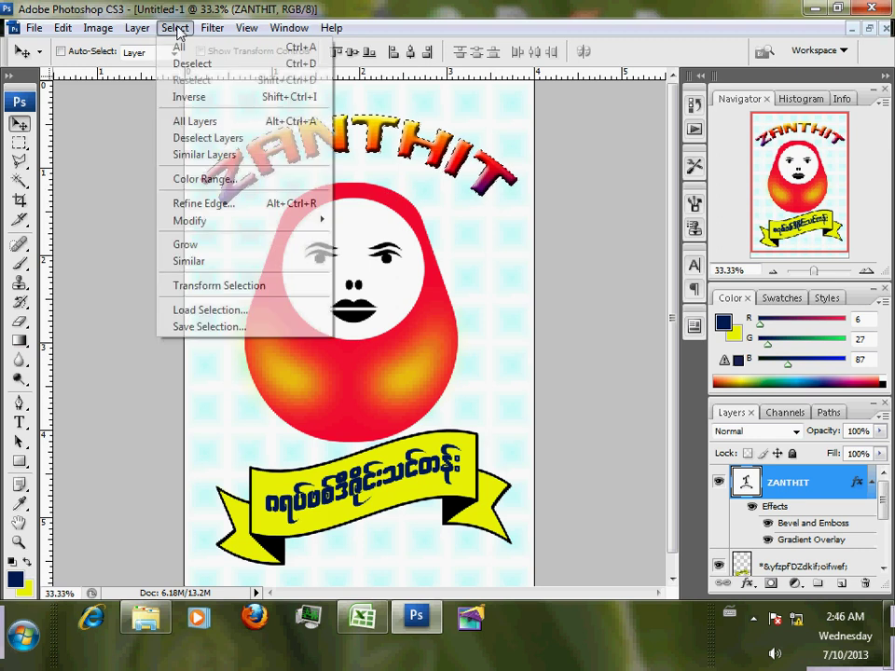
mouse_move(257, 223)
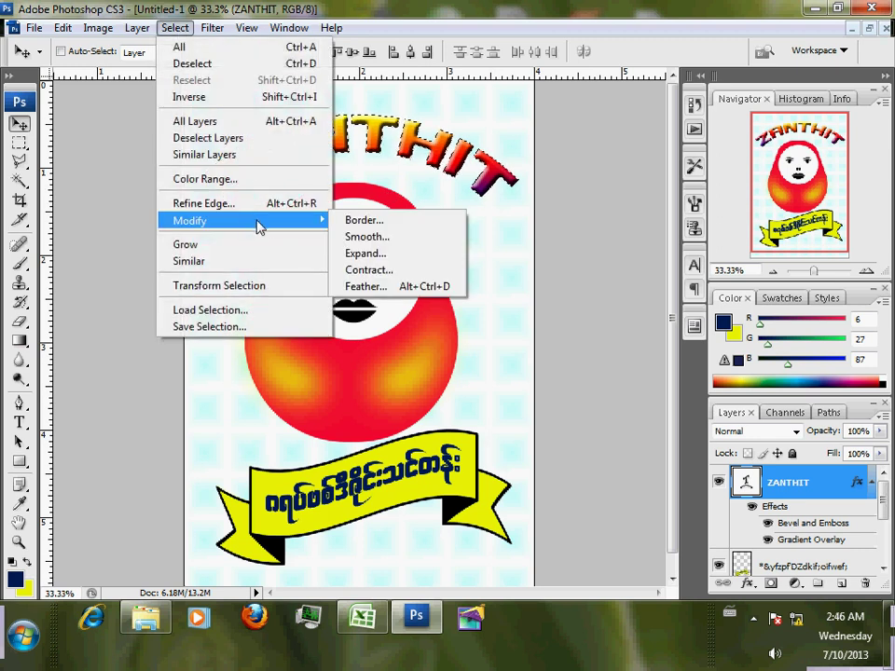
left_click(407, 253)
left_click(673, 223)
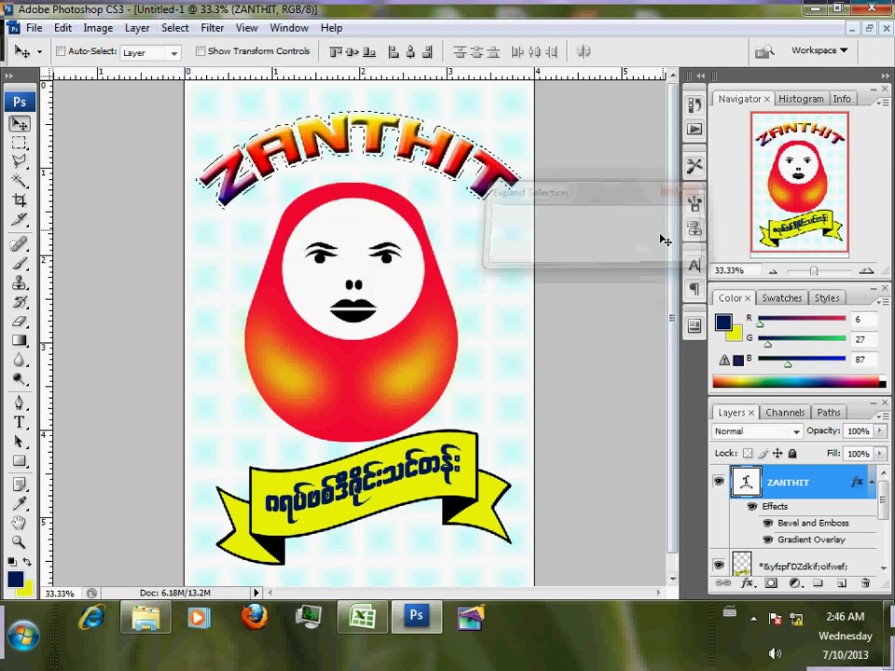
Step: Stroke the expanded selection on a new layer with a 3 px dark blue line placed outside
left_click(842, 583)
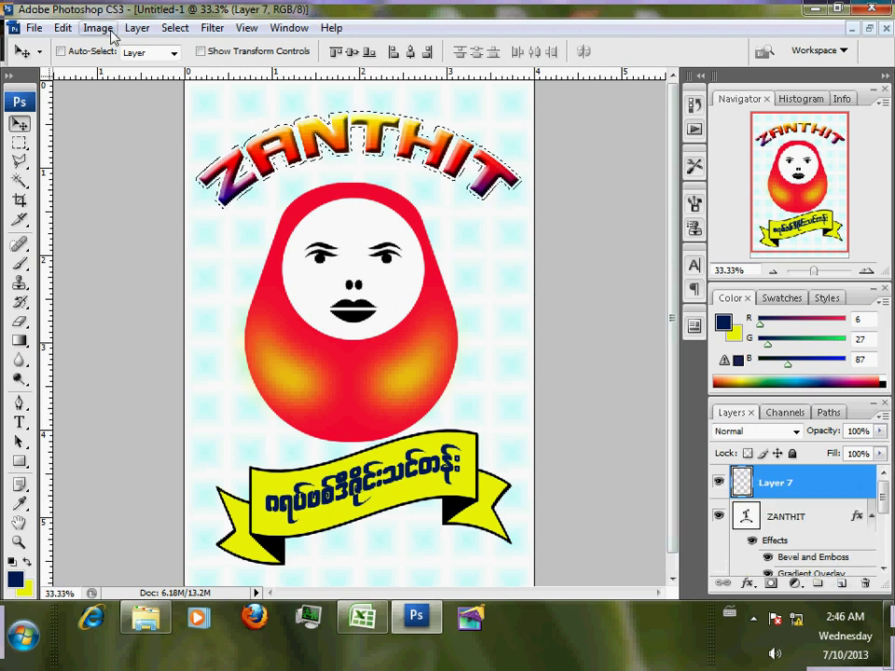
left_click(63, 28)
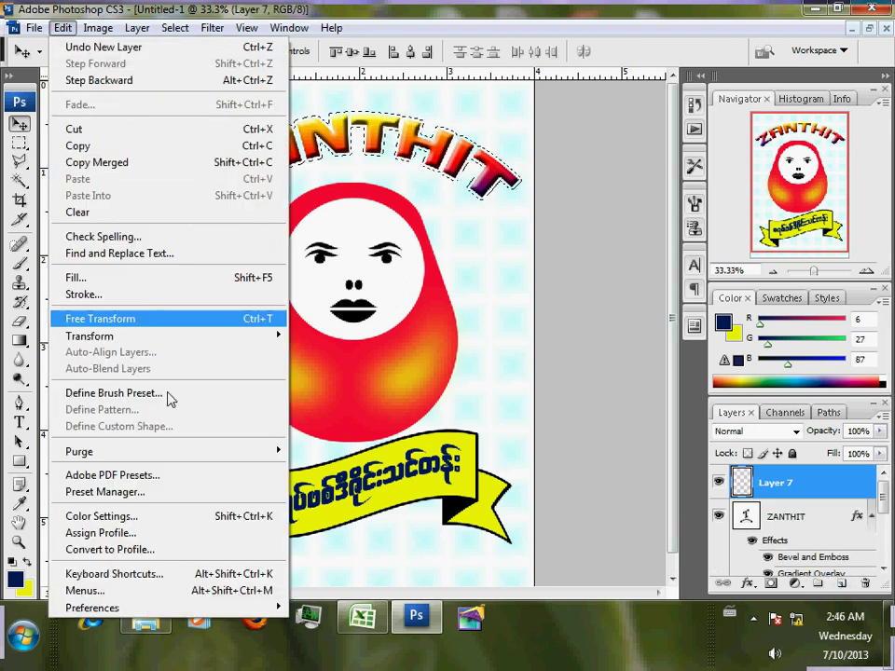
left_click(165, 297)
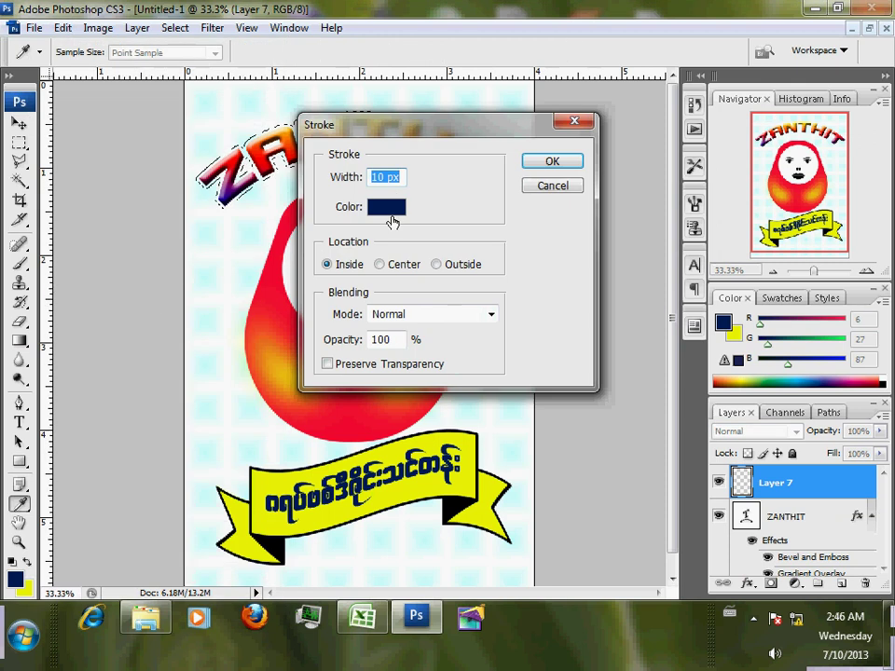
type("3")
left_click(444, 266)
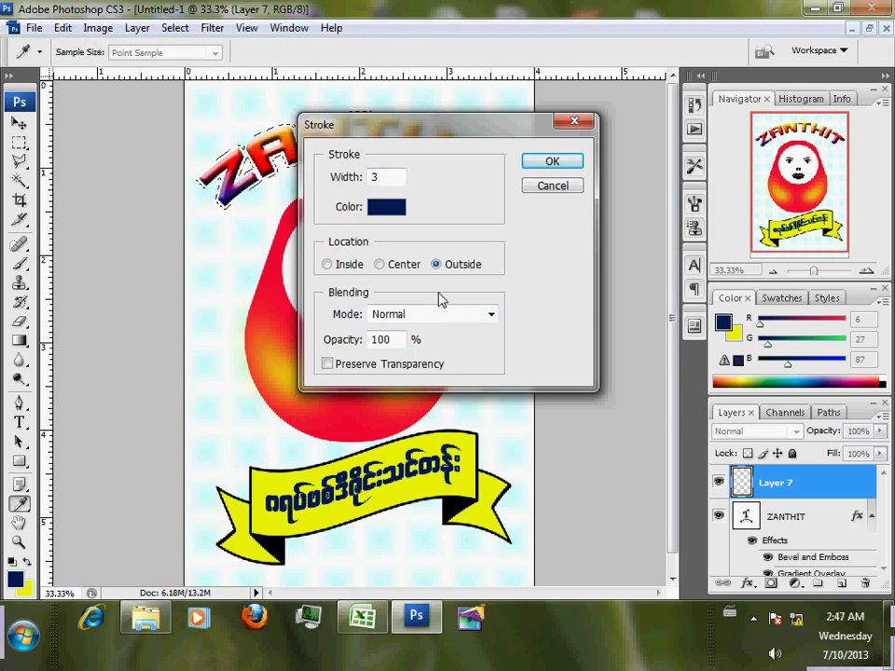
left_click(548, 163)
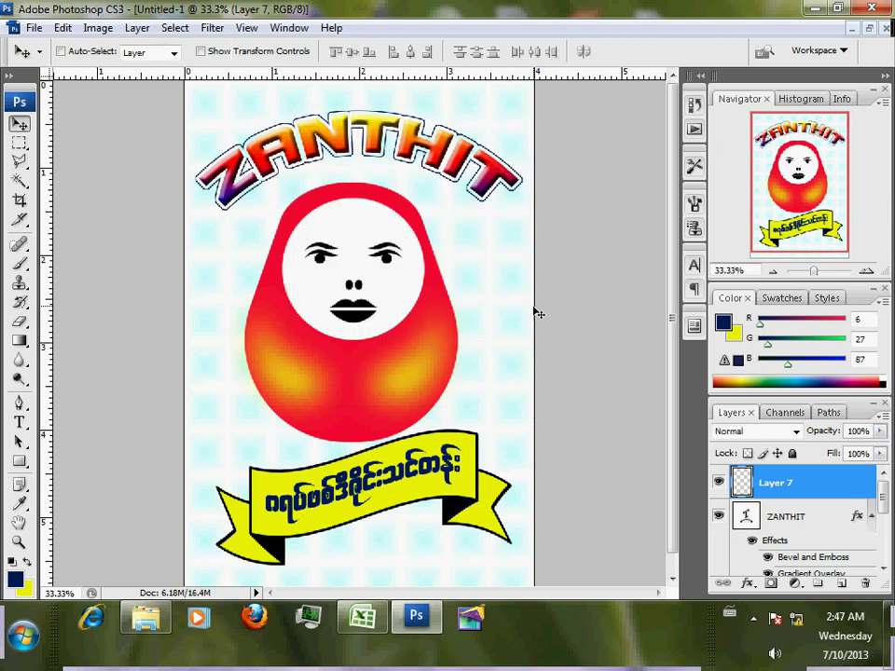
Step: Merge the outline layer with the ZANTHIT title layer and center the result horizontally on the canvas
left_click(809, 525, "shift")
key("ctrl+e")
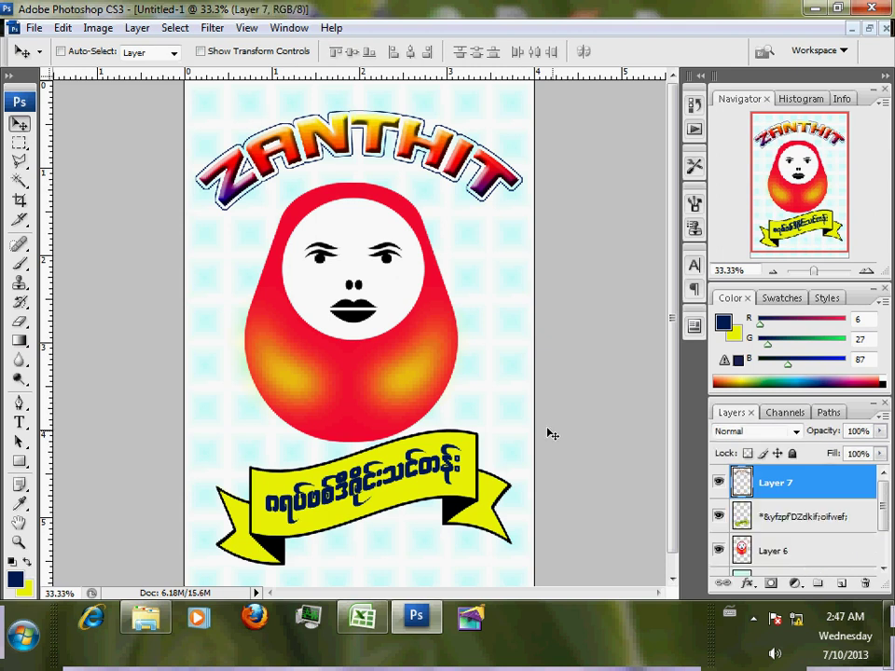
key("ctrl+a")
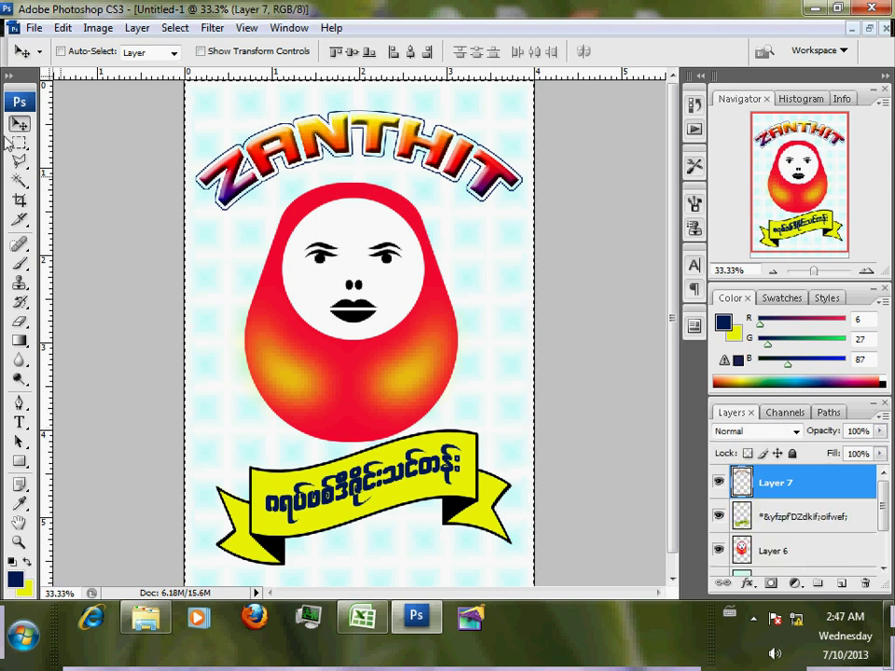
left_click(410, 52)
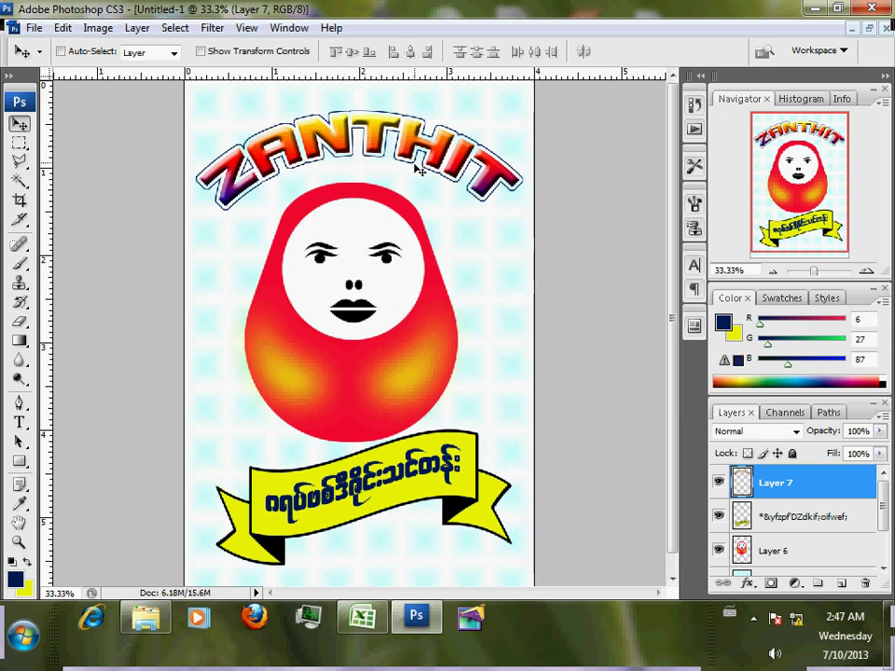
left_click_drag(413, 170, 411, 179)
left_click_drag(424, 336, 435, 203)
key("ctrl+minus")
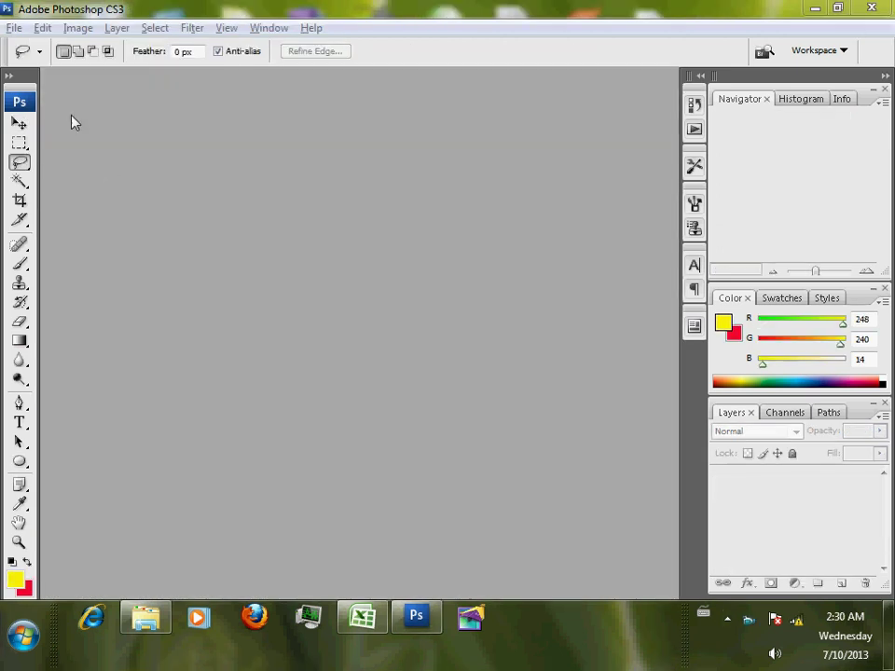
Step: Create a new 0.5 by 0.5 inch RGB document at 300 pixels/inch with a white background
left_click(14, 27)
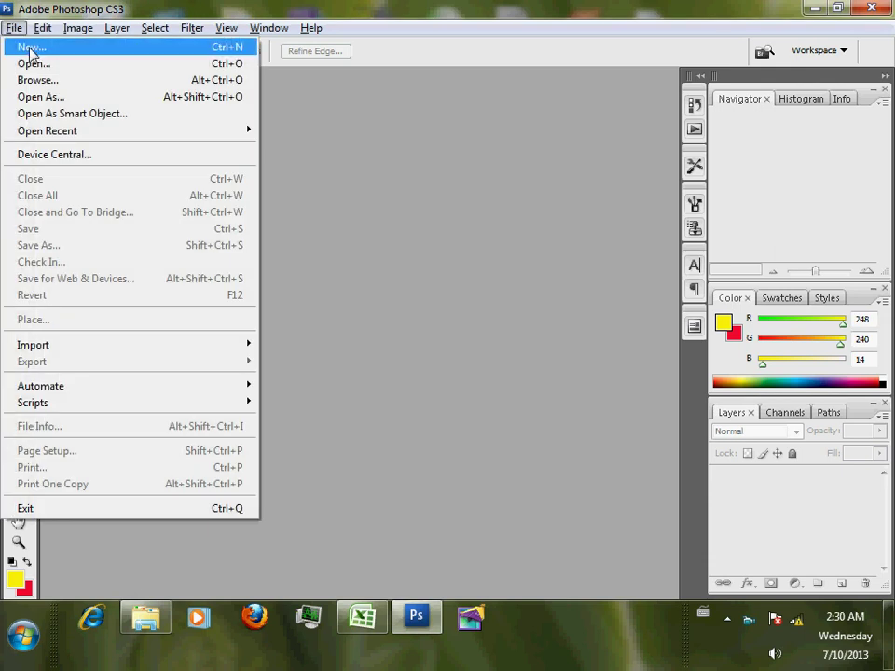
left_click(29, 47)
left_click(481, 231)
type("0.5")
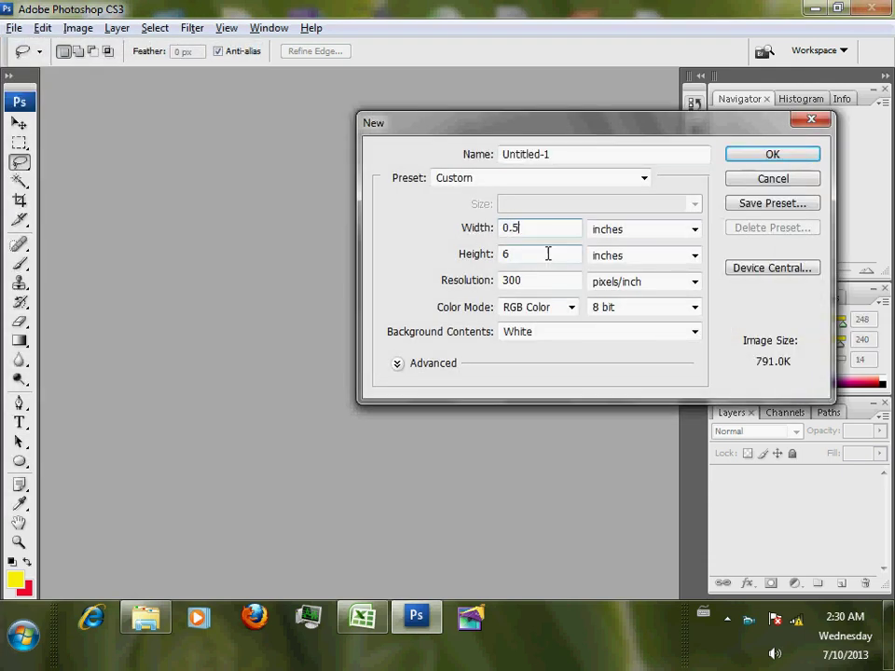
left_click(469, 255)
type("0.5")
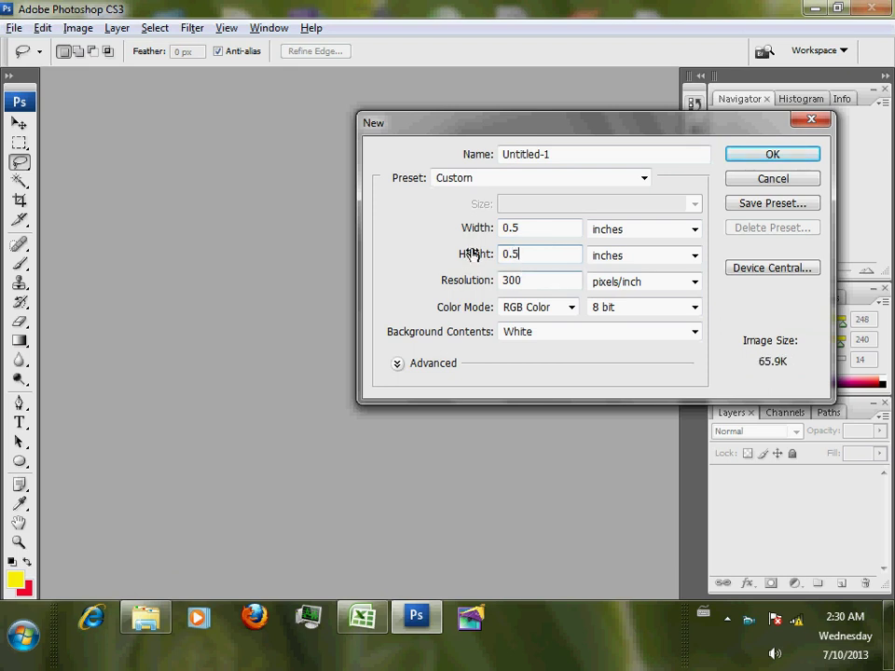
left_click(777, 158)
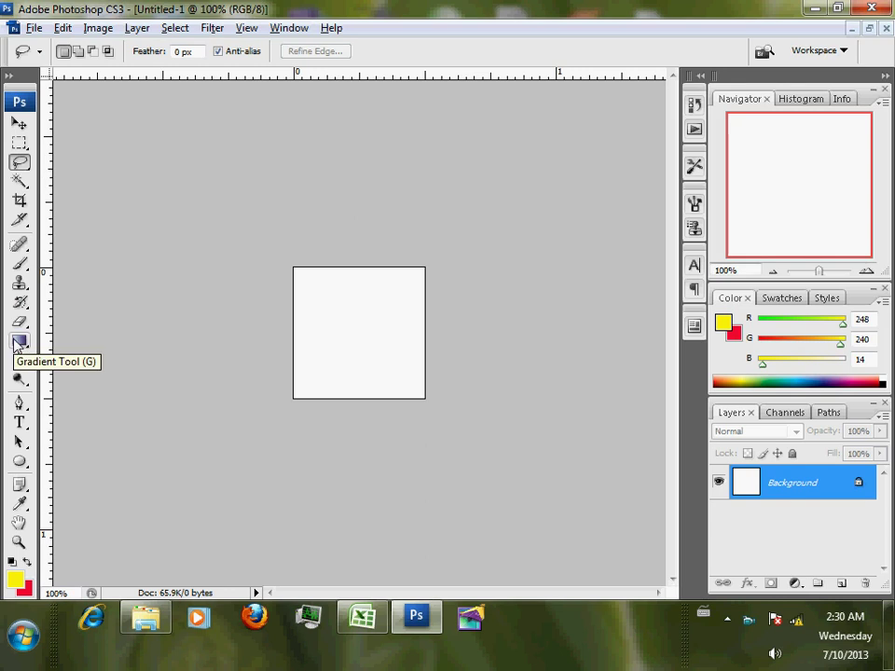
Step: Open the Gradient tool's current cyan-to-red gradient for editing
left_click(18, 344)
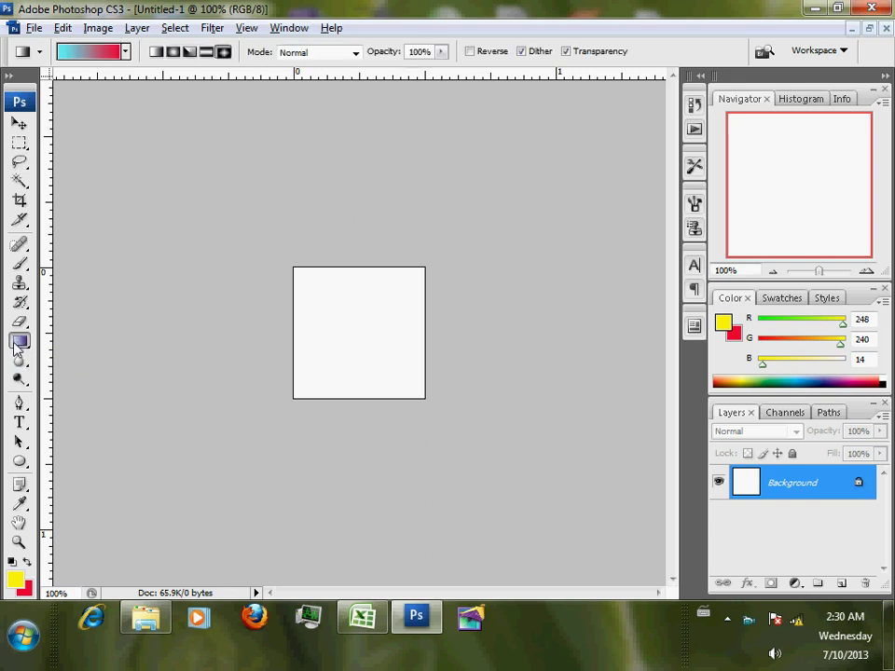
left_click(78, 54)
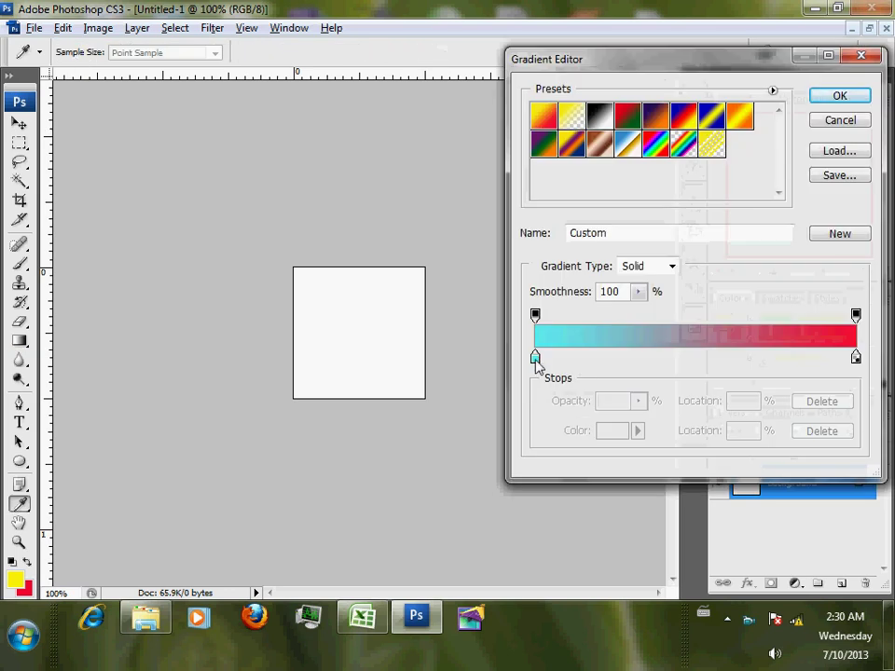
Step: Change the red end stop of the custom gradient to white and accept the cyan-to-white gradient
left_click(856, 359)
double_click(856, 359)
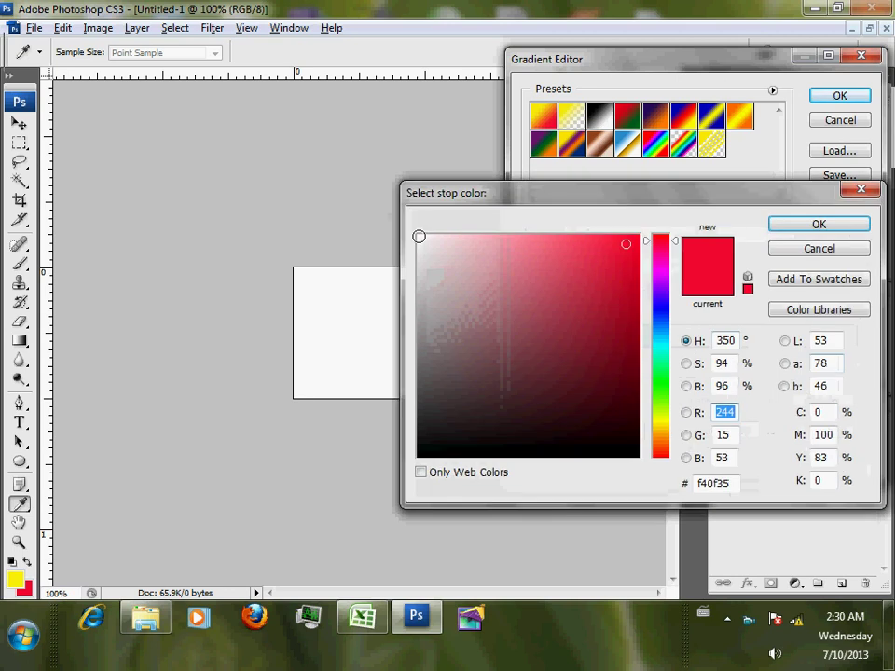
left_click(418, 235)
left_click(825, 230)
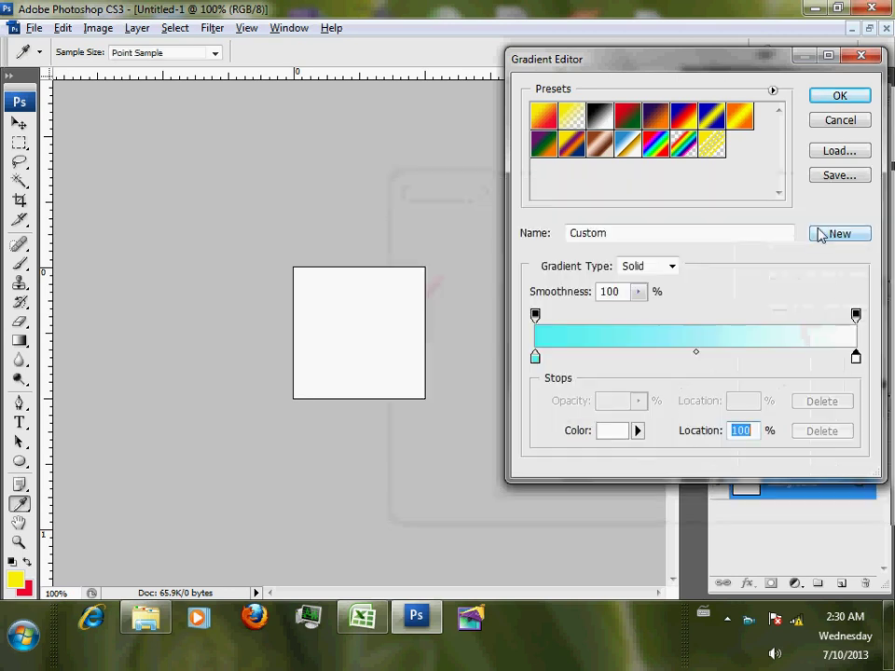
left_click(826, 98)
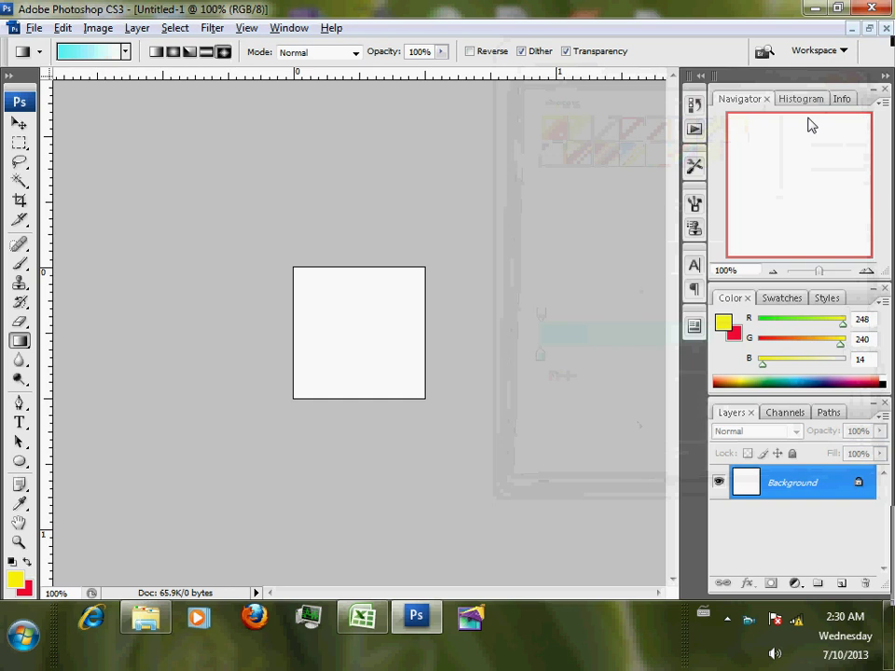
Step: Fill the small canvas with a diamond gradient from its centre to a corner and define it as a pattern named zanthit
left_click(222, 53)
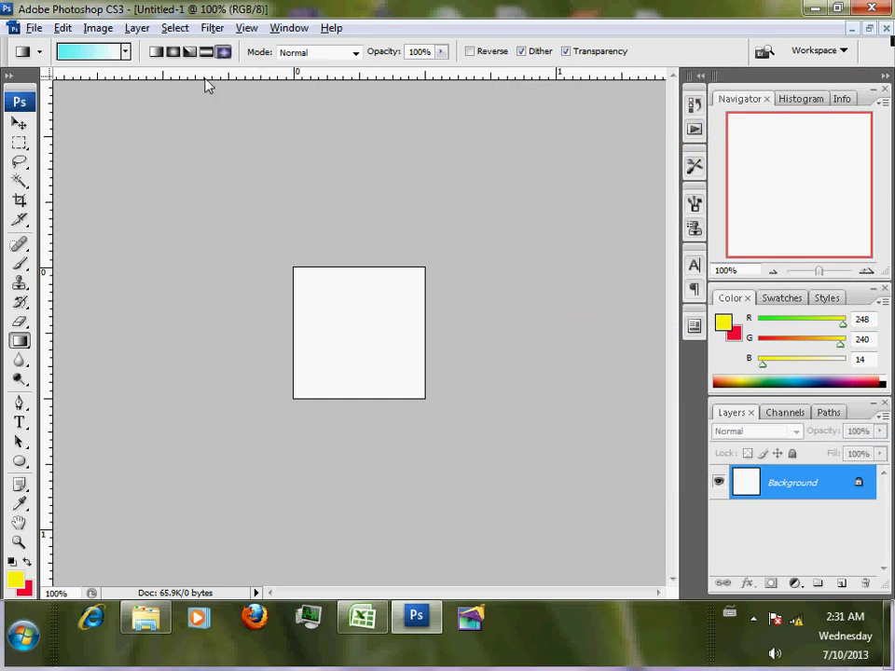
left_click_drag(357, 334, 423, 397)
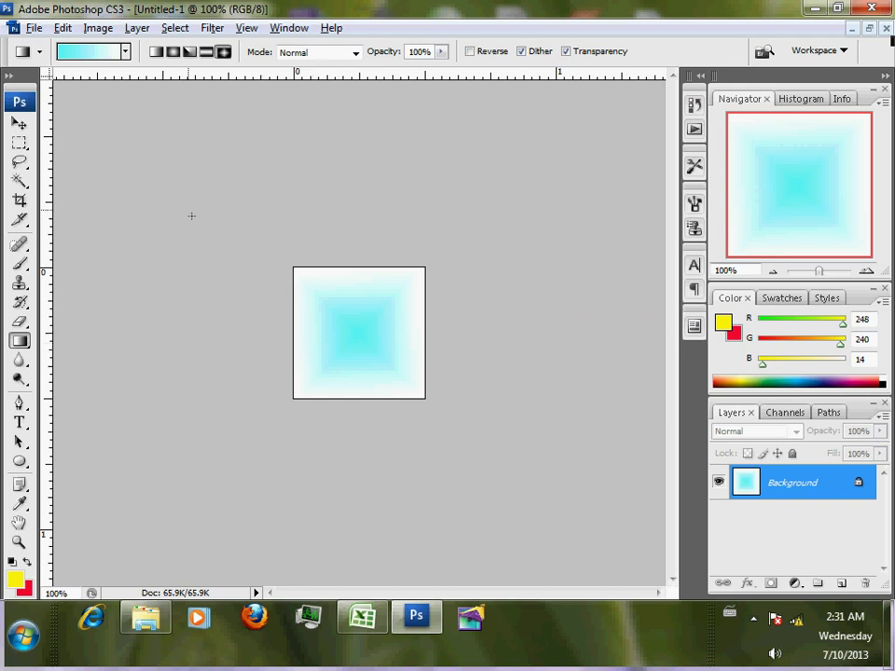
left_click(63, 29)
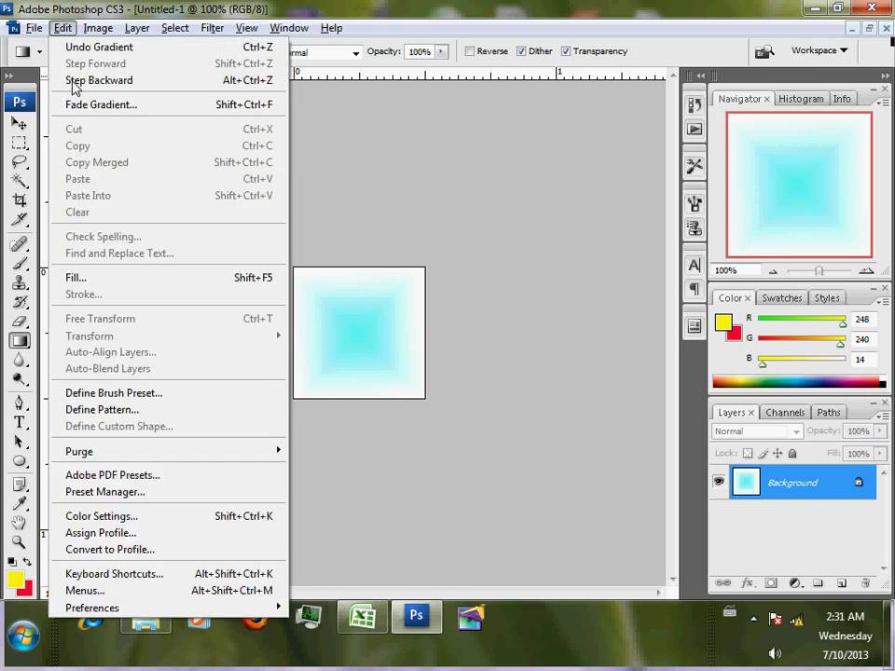
left_click(177, 410)
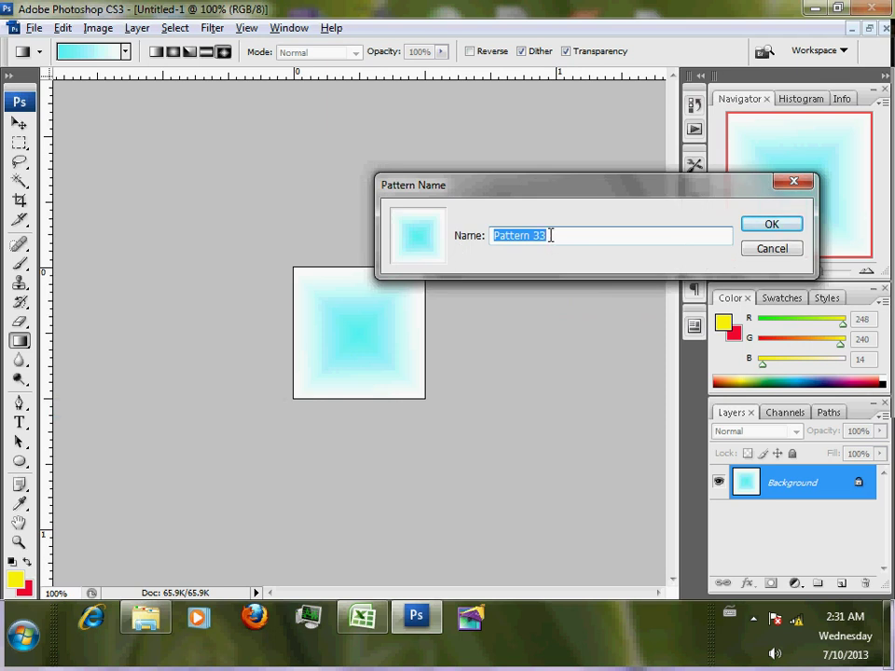
type("zanthit")
left_click(772, 225)
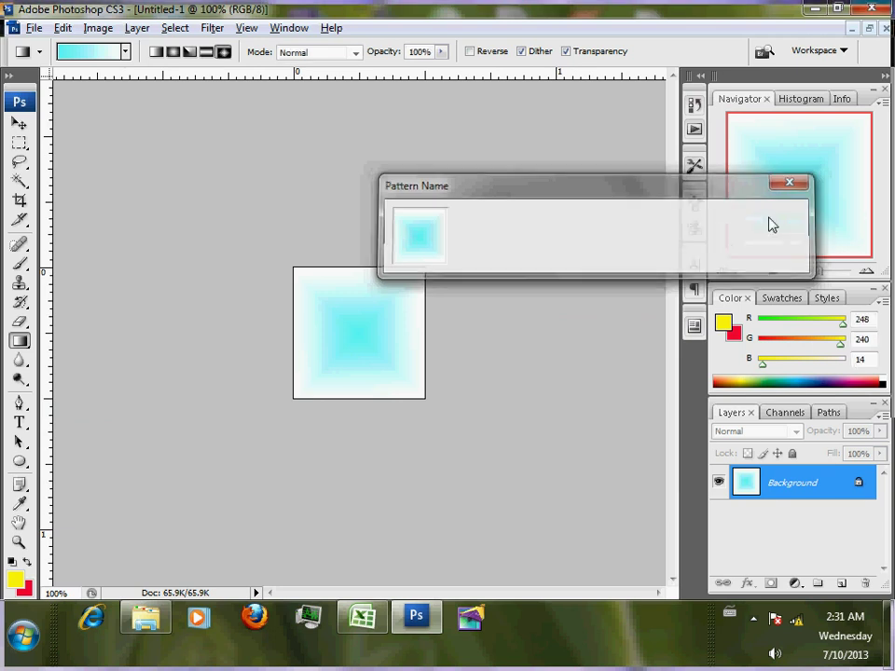
Step: Close the pattern document without saving and create a new blank document 4 inches wide and 6 inches high
left_click(885, 29)
left_click(454, 251)
left_click(15, 28)
left_click(24, 49)
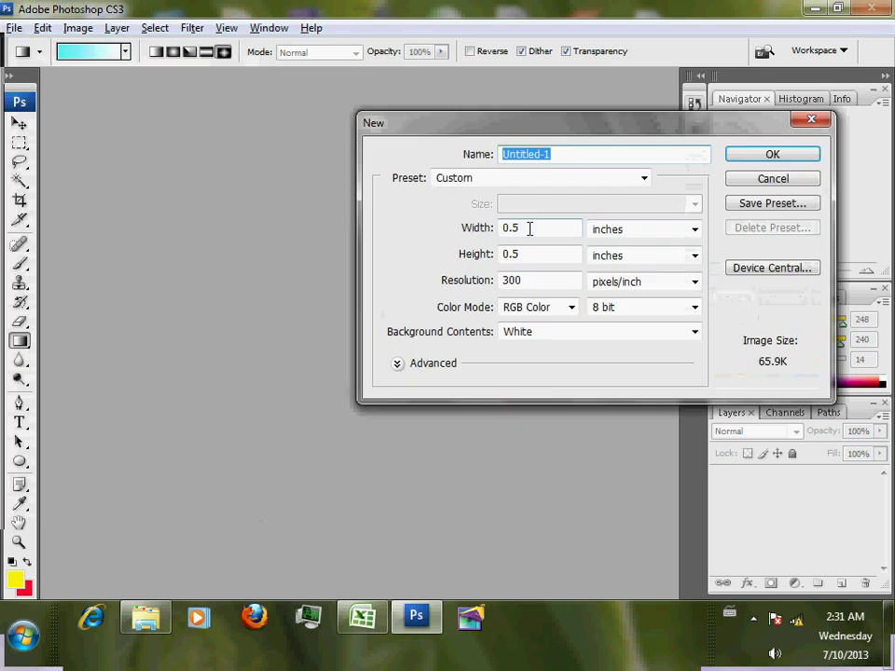
left_click(481, 230)
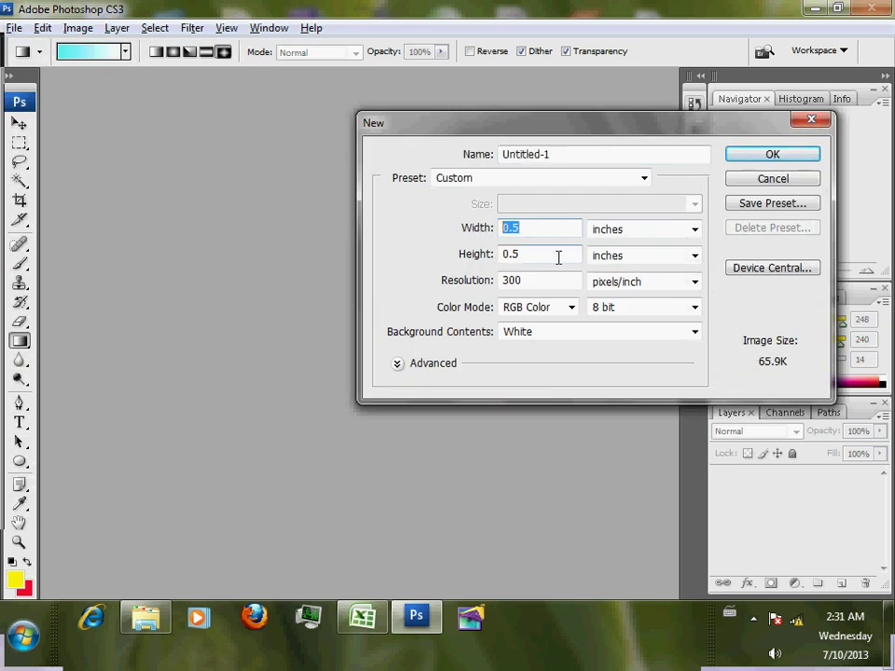
type("4")
key("Tab")
type("6")
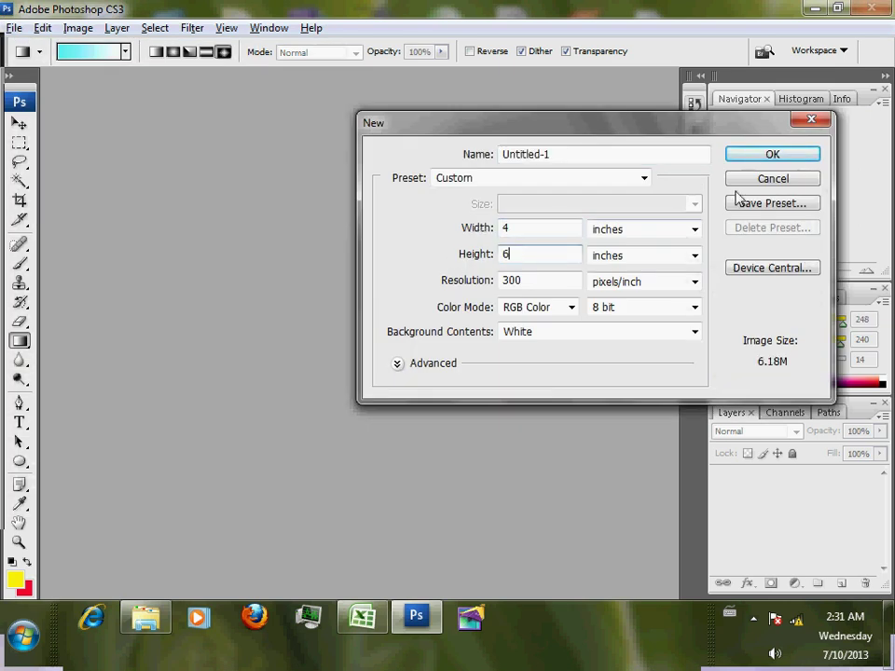
left_click(769, 158)
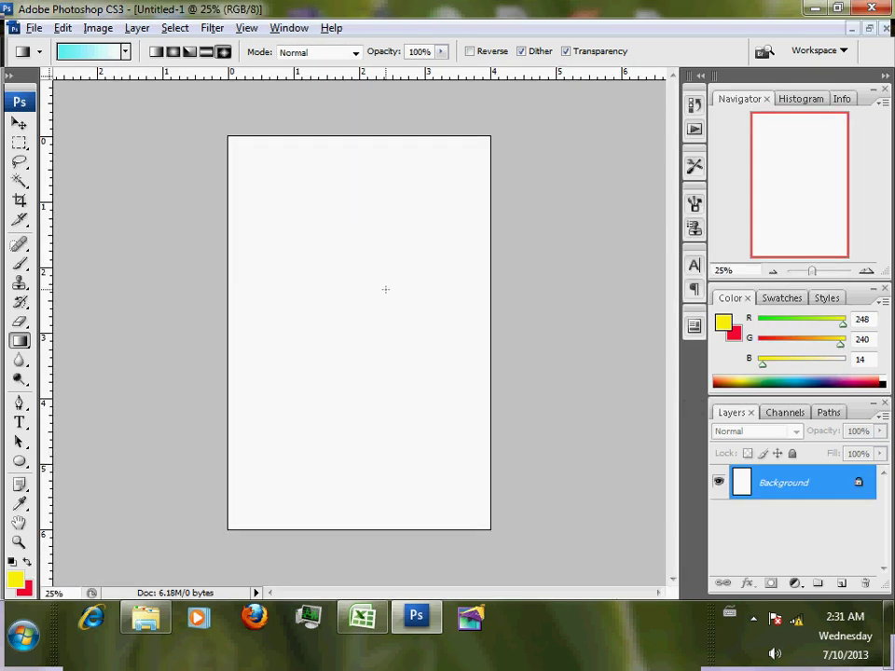
Step: Fill a new layer with the custom pattern zanthit and set the layer's opacity to 34%
left_click(841, 583)
left_click(61, 28)
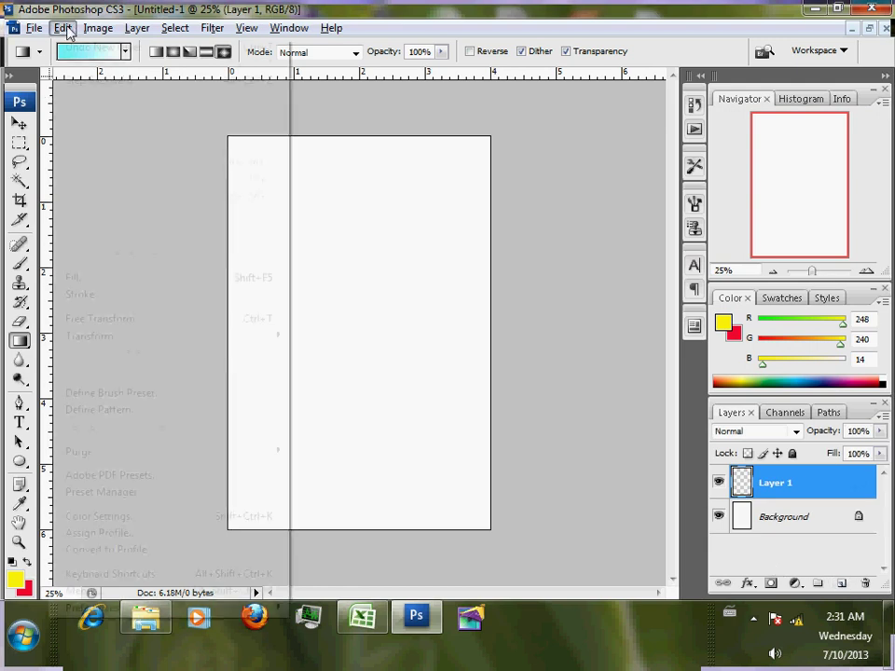
left_click(165, 270)
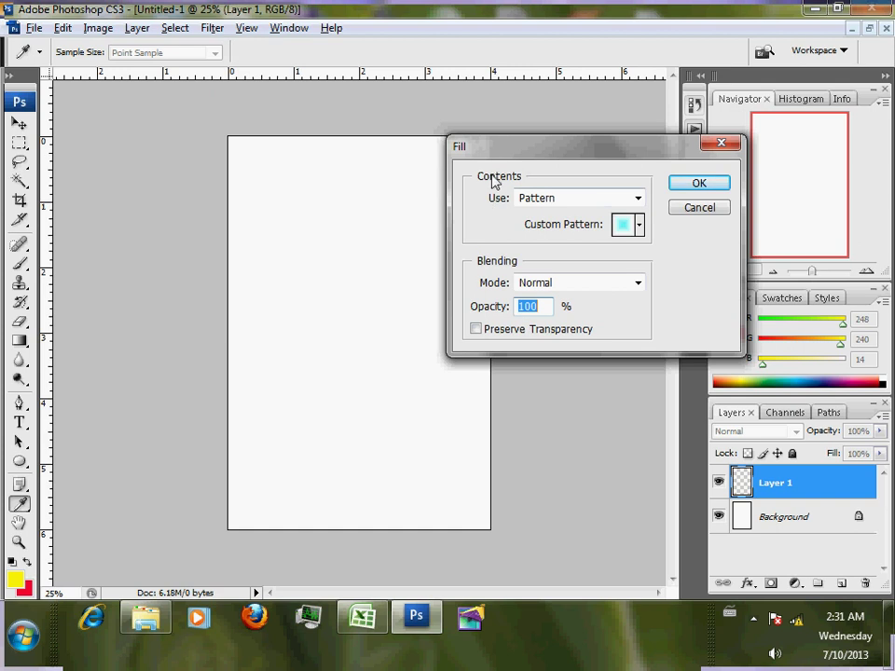
left_click(558, 199)
left_click(563, 281)
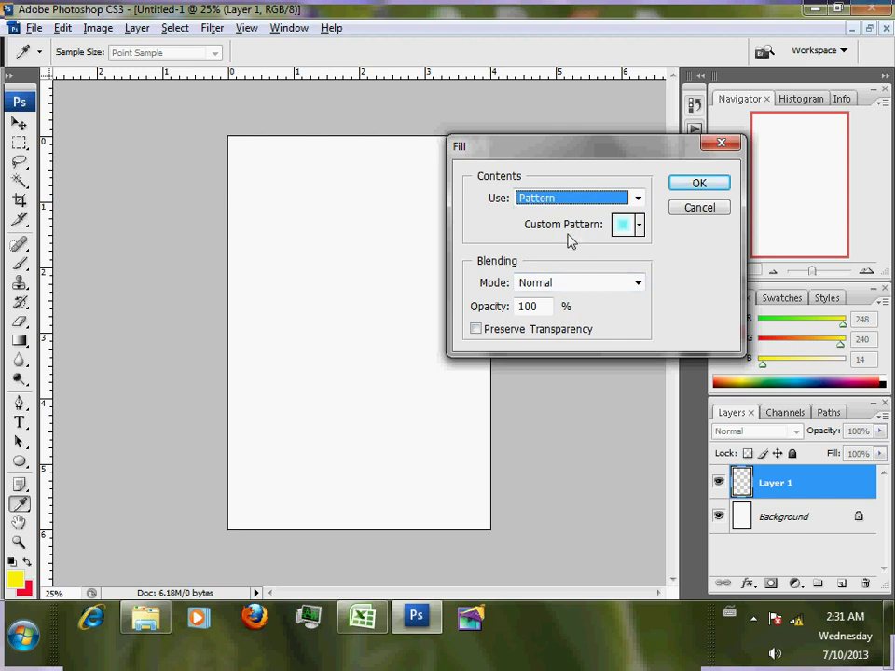
left_click(640, 226)
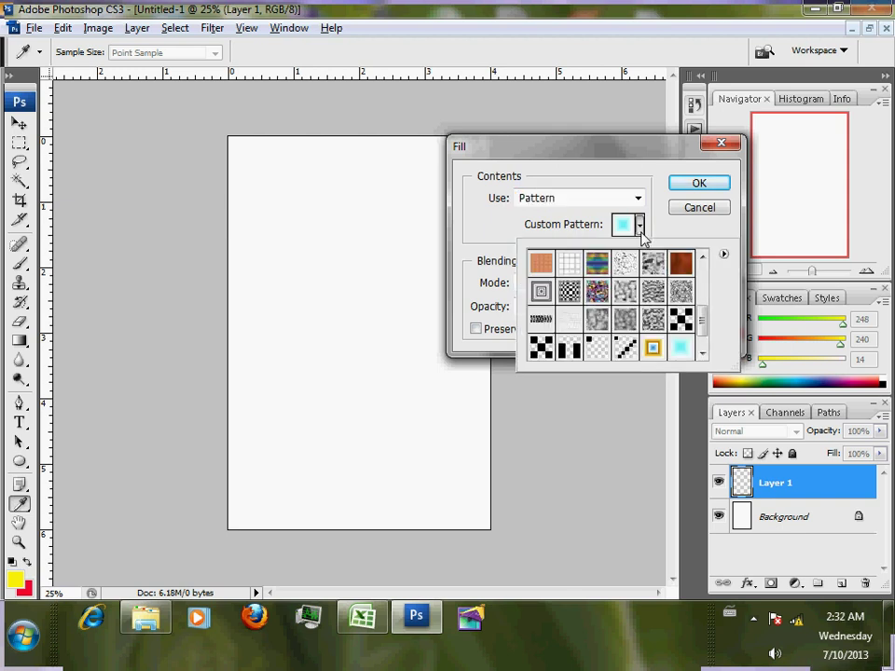
left_click(705, 331)
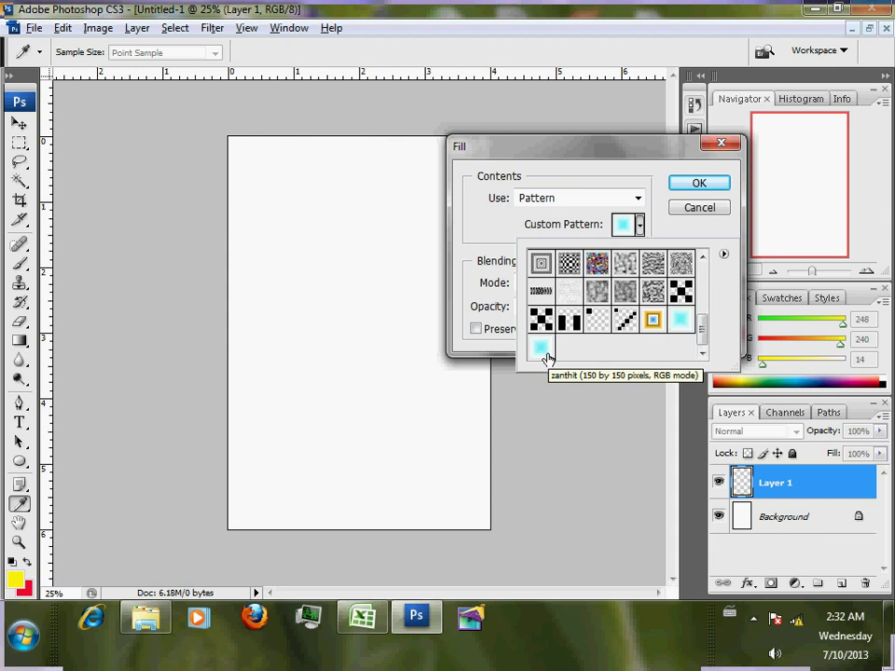
left_click(720, 183)
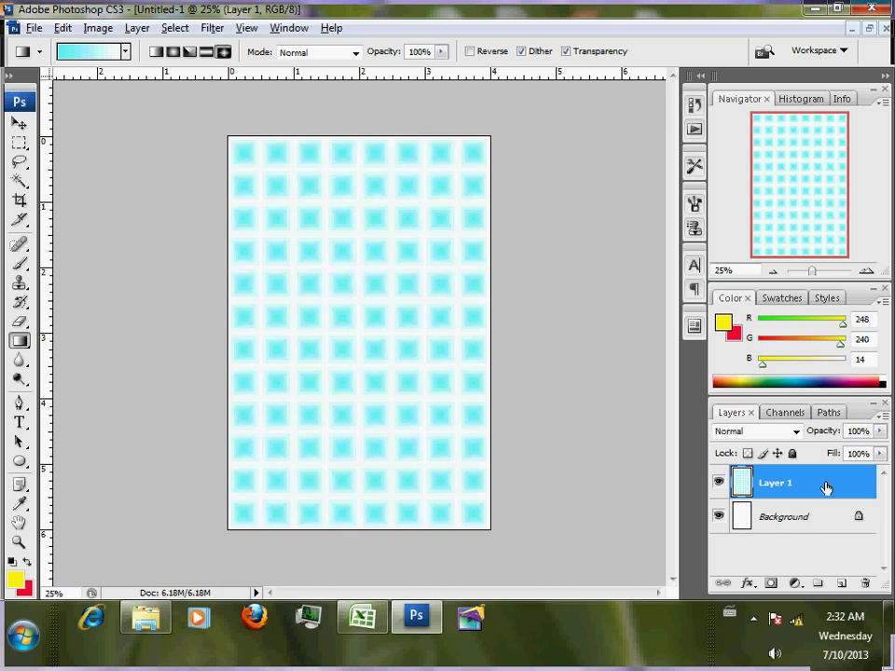
mouse_move(823, 436)
left_mouse_down()
mouse_move(811, 435)
mouse_move(834, 437)
left_mouse_up()
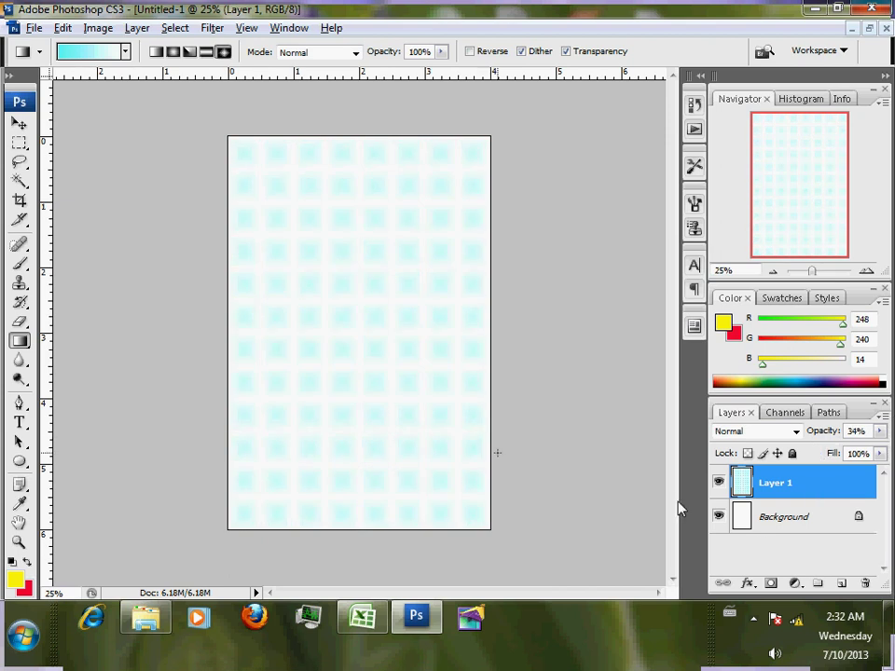
Step: Switch from the Ellipse tool to the Rounded Rectangle tool
left_click(19, 462)
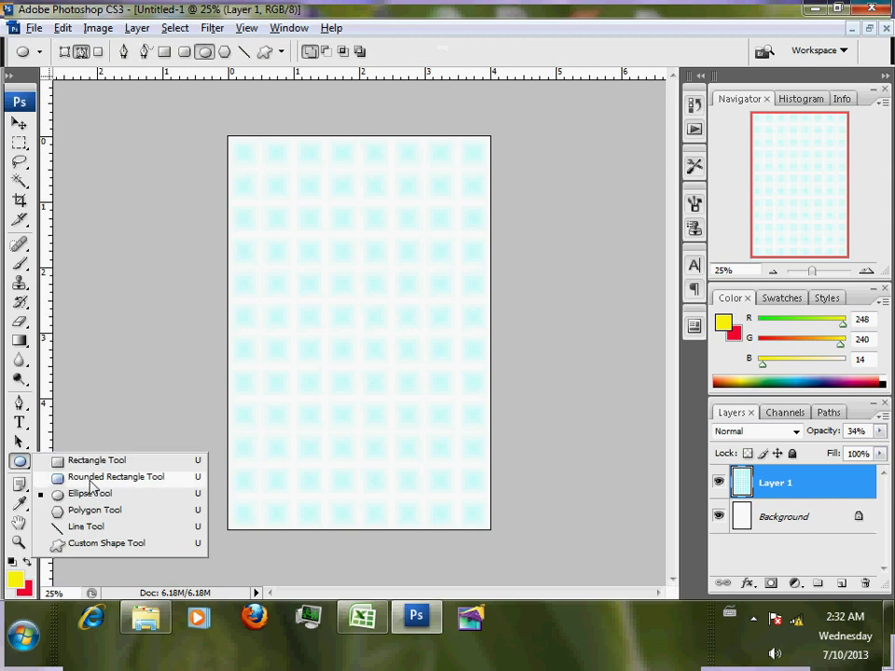
left_click(102, 476)
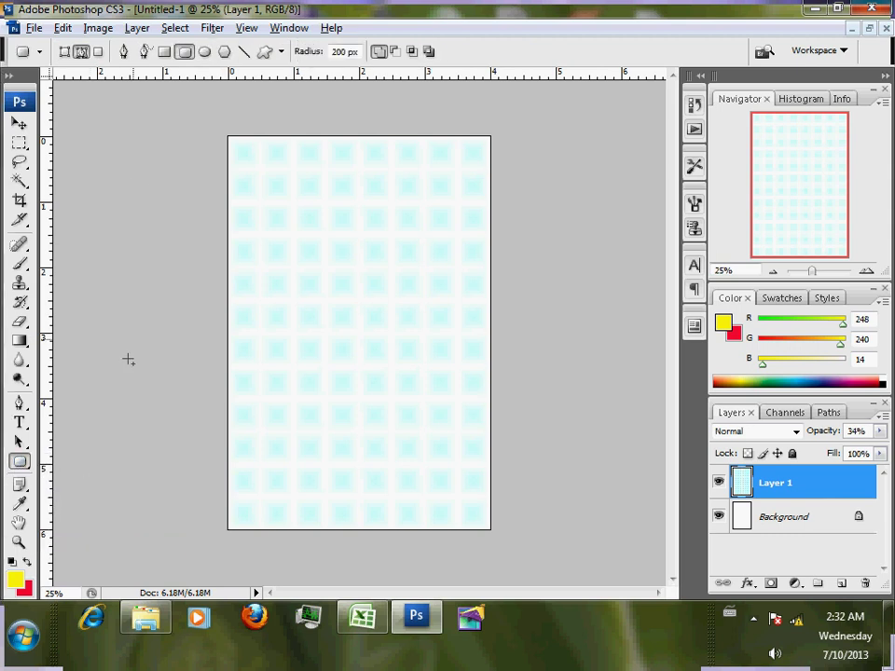
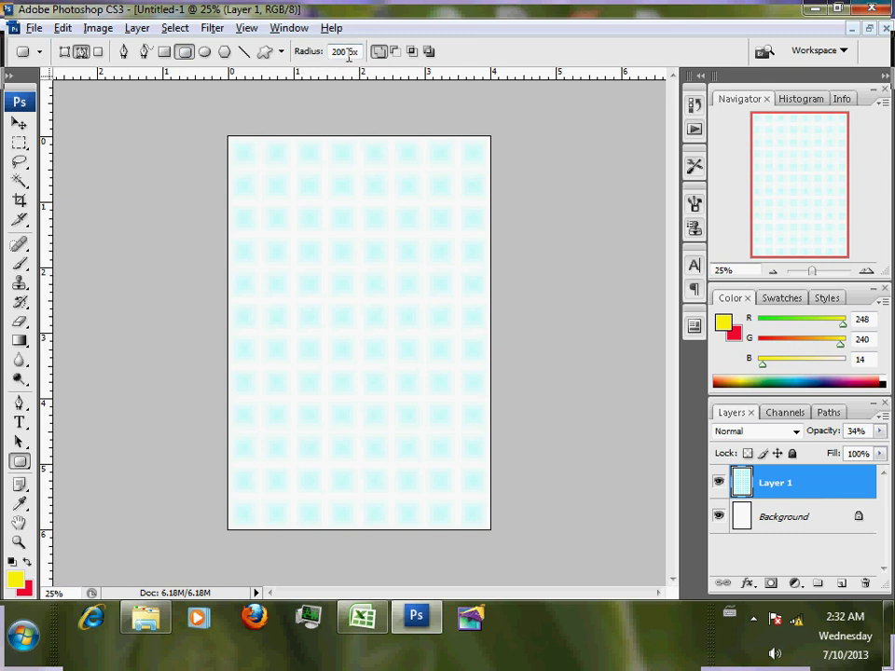
Step: Try a rounded rectangle path with a 20 px corner radius on the upper part of the page
left_click(296, 56)
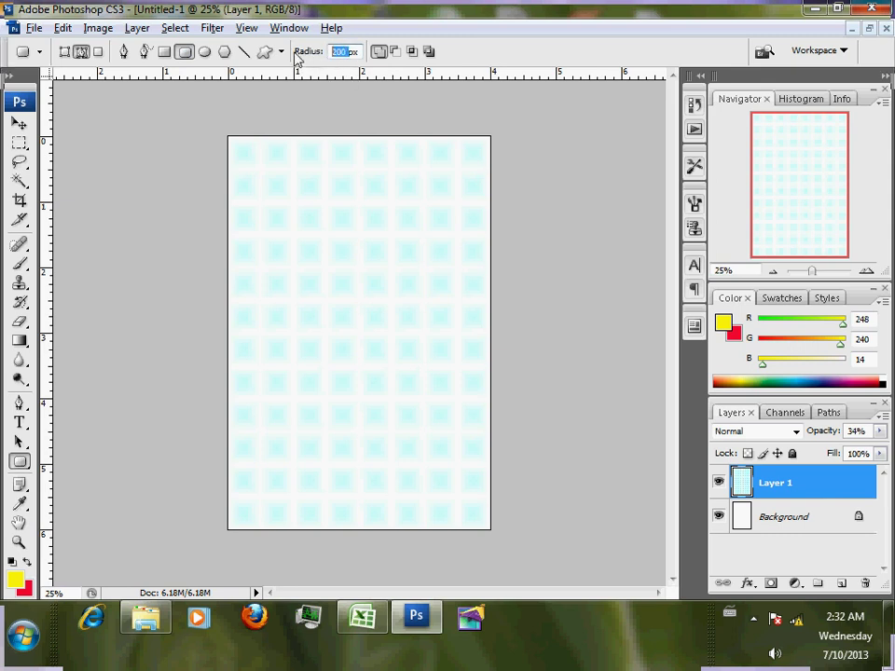
type("20")
left_click_drag(286, 208, 383, 271)
key("ctrl+z")
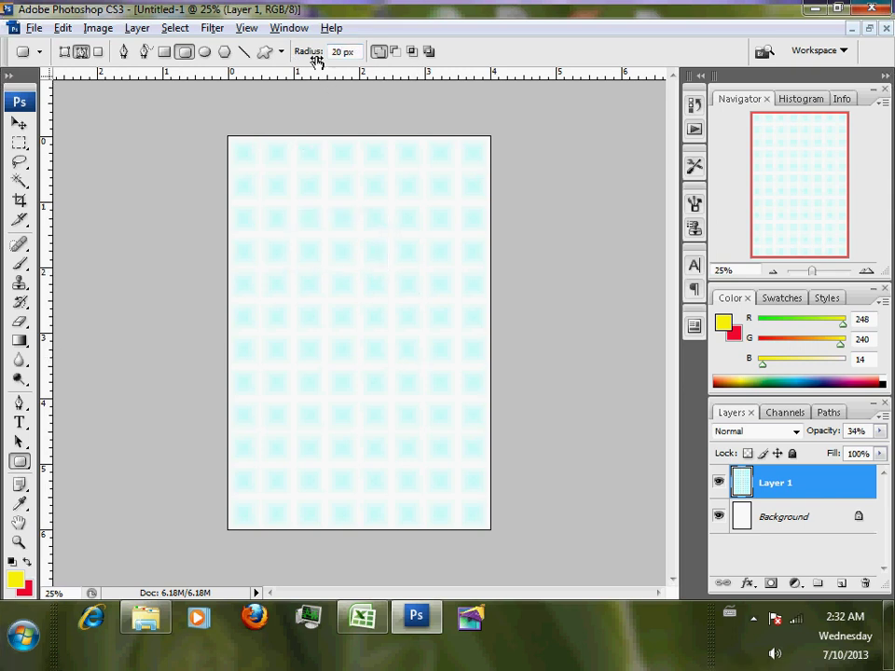
Step: Draw an upright rounded rectangle path with a 116 px radius, about 0.8 by 1.3 inches, on the upper part of the page
left_click_drag(308, 53, 383, 56)
mouse_move(284, 215)
left_mouse_down()
mouse_move(360, 322)
mouse_move(338, 301)
left_mouse_up()
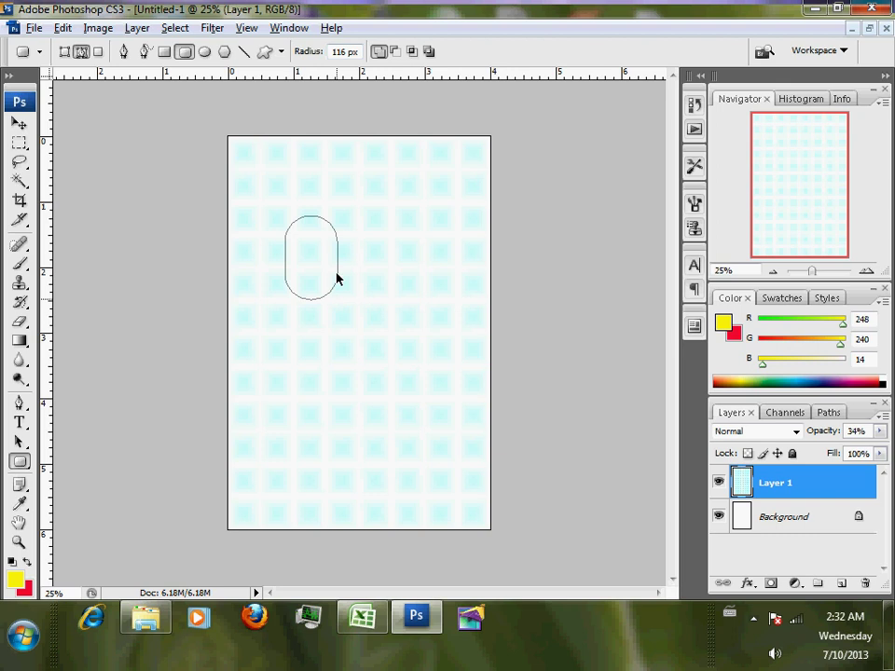
Step: Taper the path with a perspective transform, widening its base to 182.5% and narrowing its upper edge
key("ctrl+plus")
key("ctrl+plus")
key("ctrl+plus")
left_click_drag(326, 274, 376, 442)
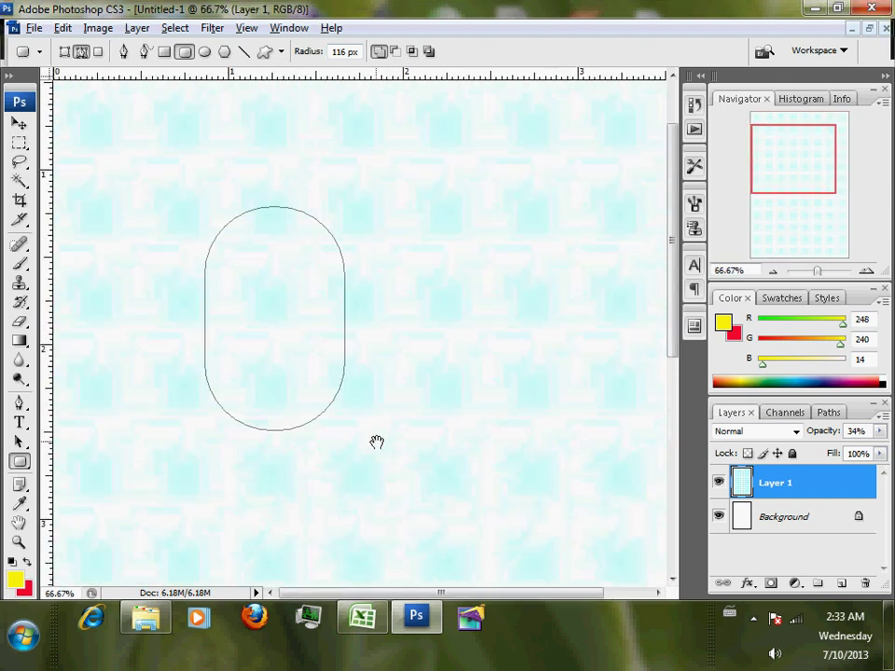
key("ctrl+t")
right_click(274, 393)
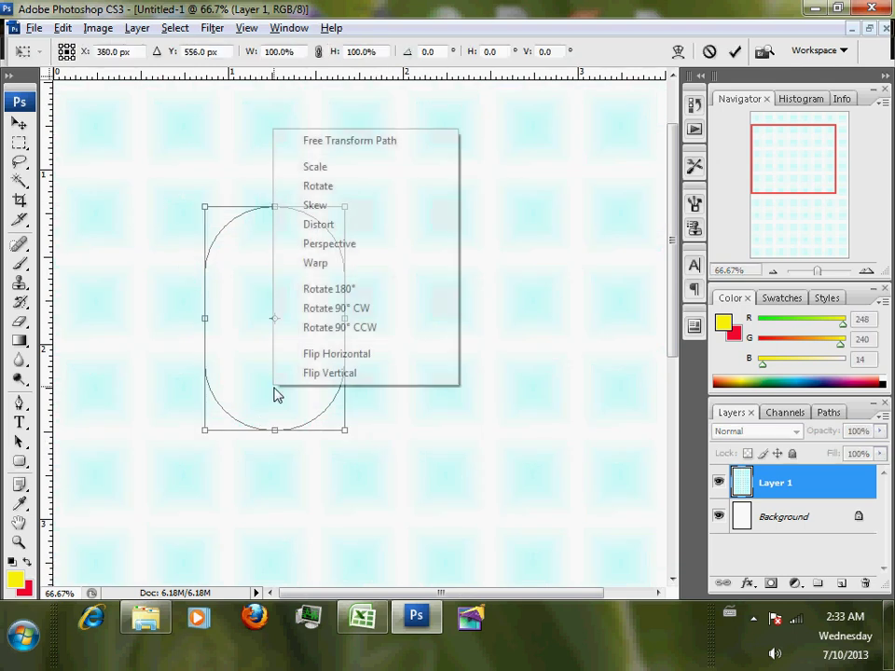
left_click(361, 252)
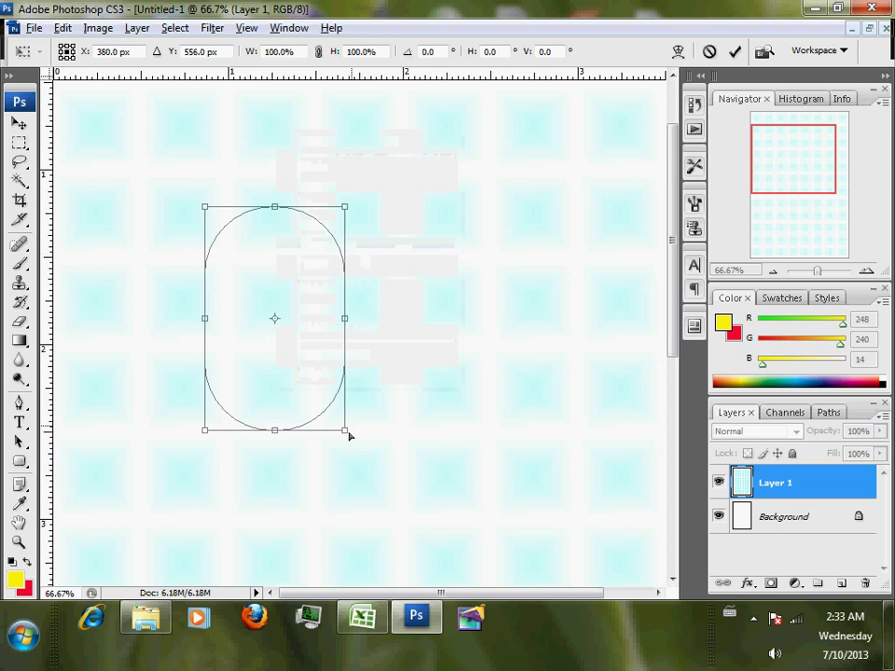
left_click_drag(347, 434, 402, 434)
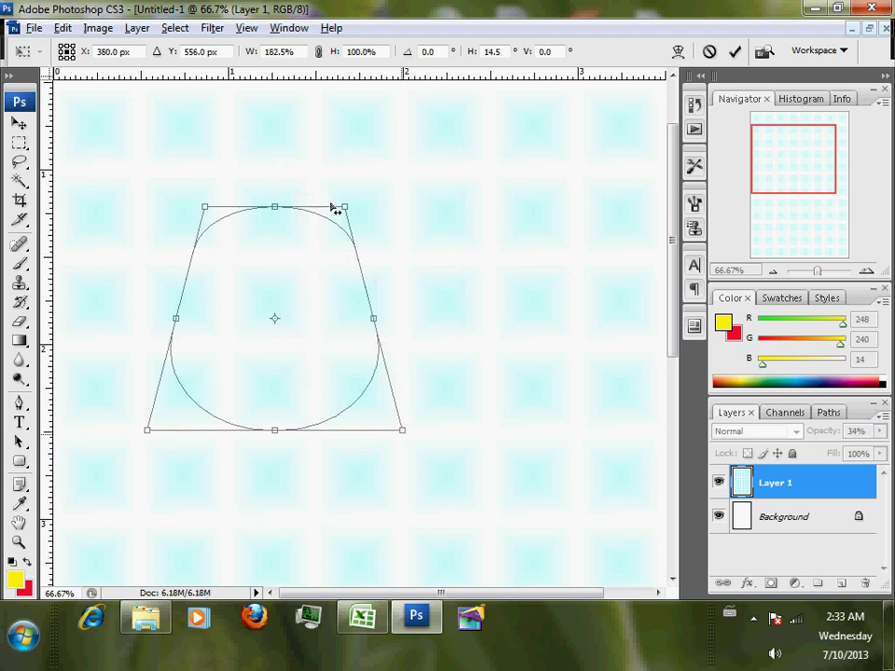
left_click_drag(347, 213, 327, 216)
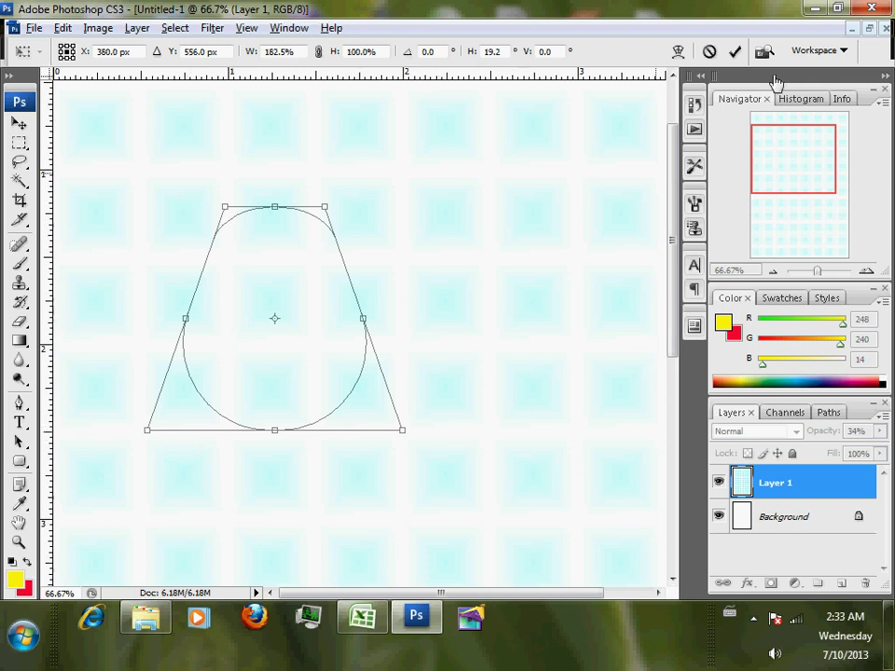
left_click(735, 51)
Step: Convert the tapered path into a selection, fill it with red on a new layer, and deselect
right_click(202, 284)
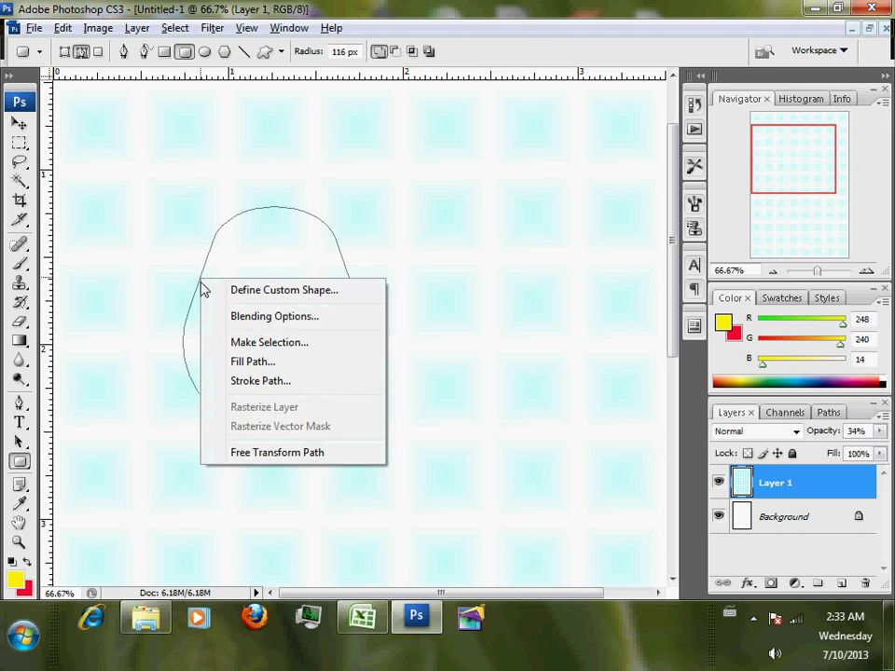
left_click(238, 346)
left_click(679, 196)
left_click(840, 582)
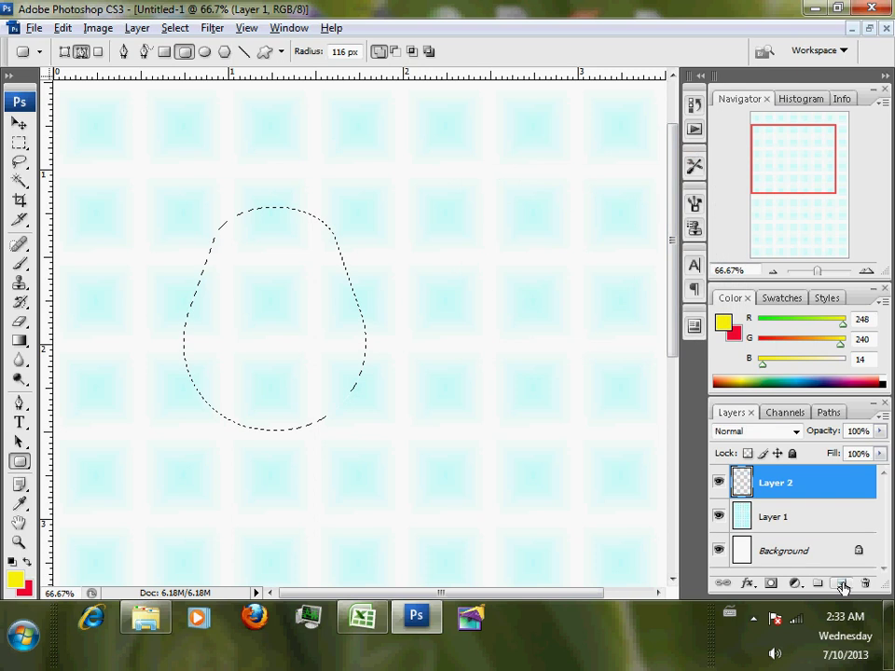
left_click(26, 562)
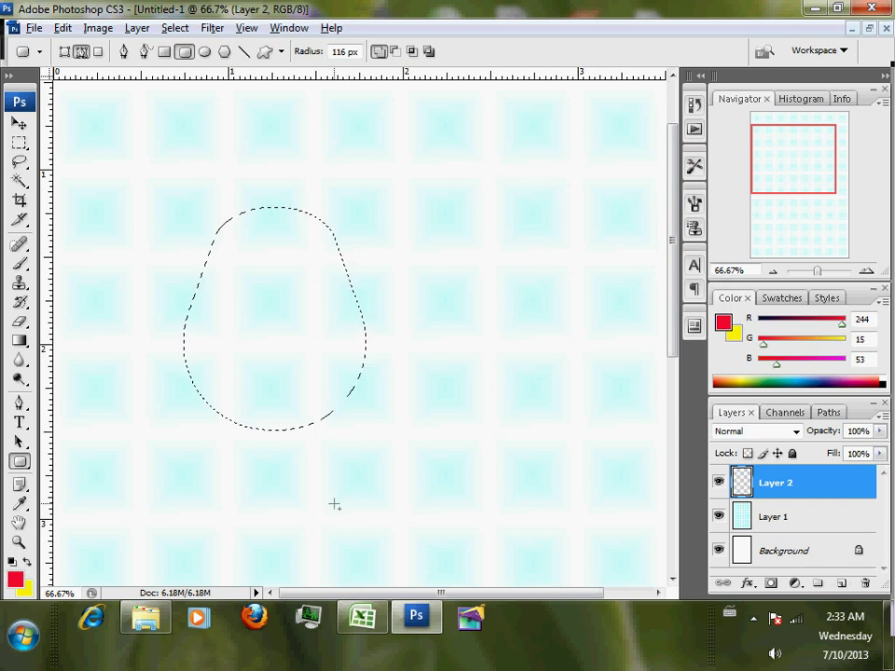
key("alt+BackSpace")
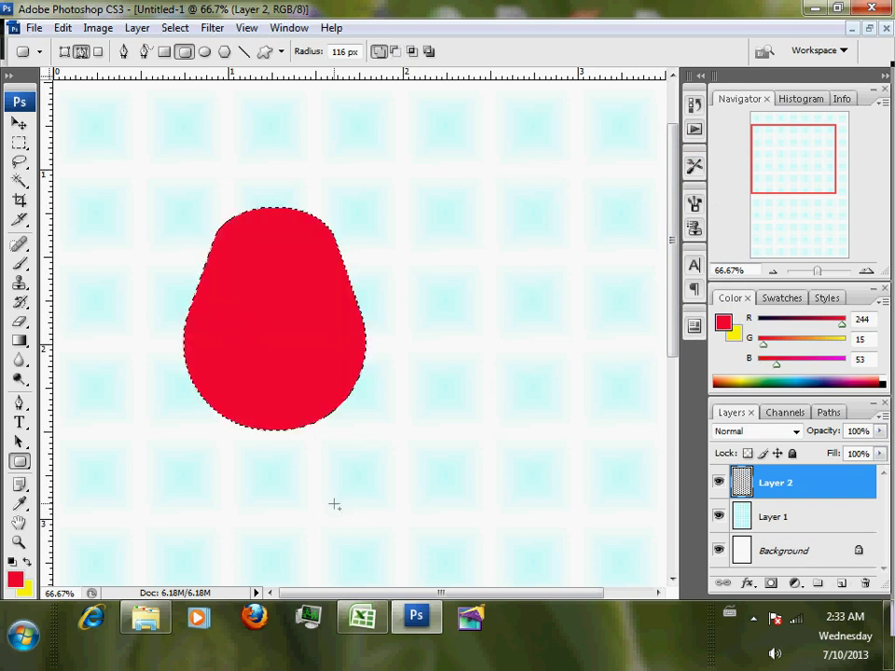
key("ctrl+d")
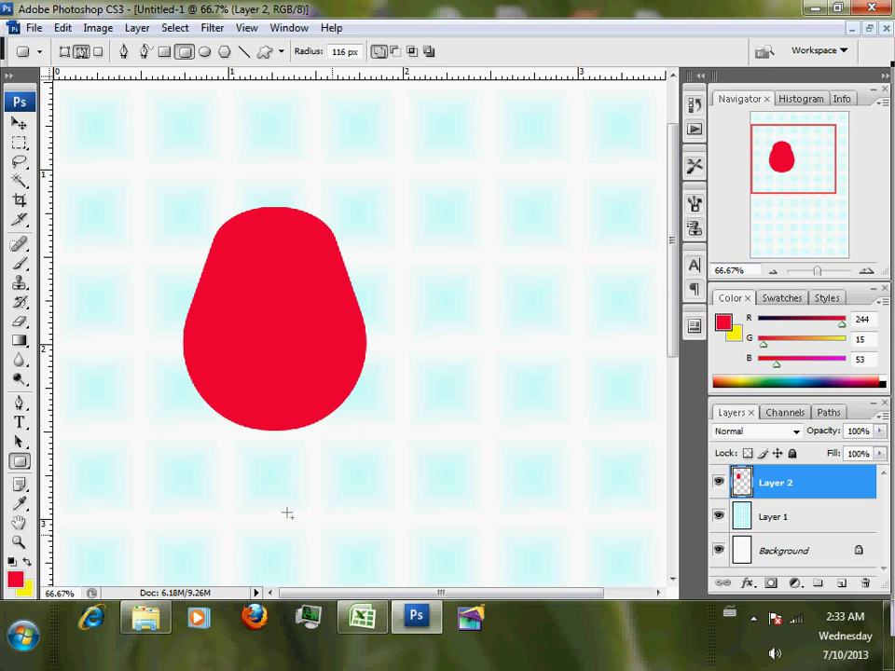
Step: Draw a circular path about 0.7 inches across beside the red shape and convert it into a selection
left_click(207, 53)
left_click_drag(375, 236, 504, 355)
right_click(474, 314)
left_click(539, 379)
left_click(681, 189)
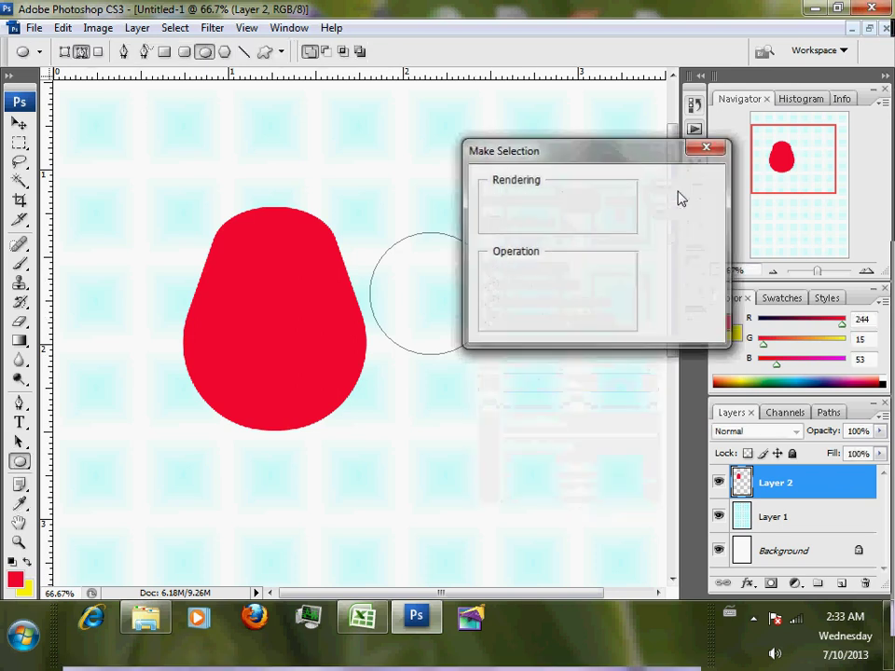
Step: Fill the circular selection with white on a new layer and deselect
left_click(842, 583)
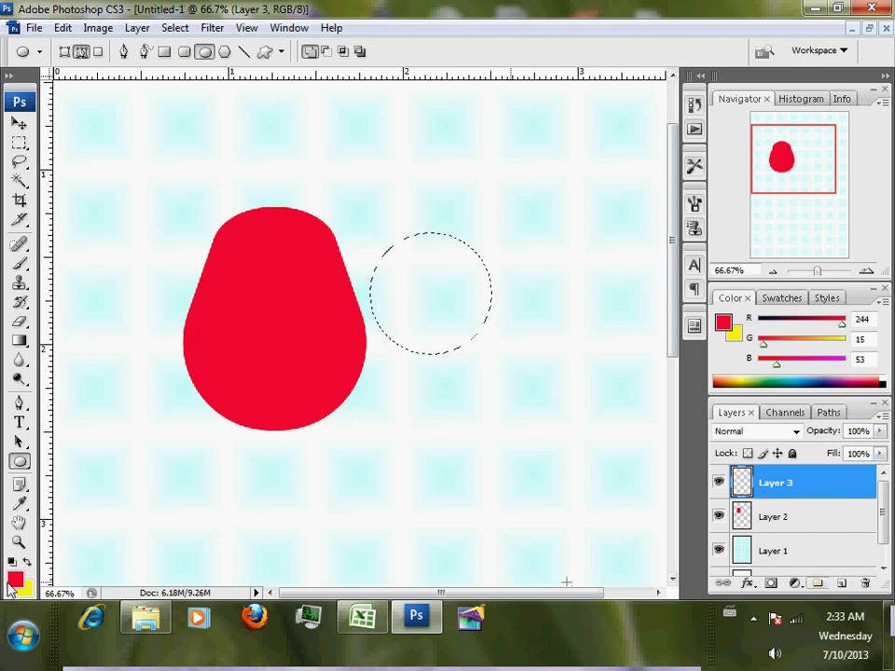
key("d")
key("x")
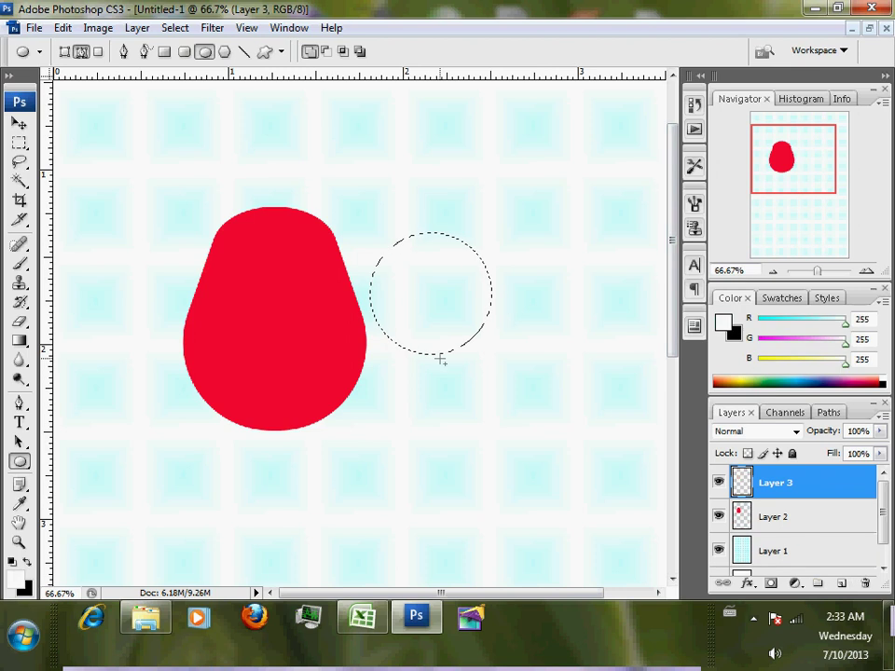
key("alt+BackSpace")
key("ctrl+d")
Step: Move the white circle onto the red shape's upper part and align its horizontal center to a thin selection spanning the shape, then deselect
left_click(20, 123)
left_click_drag(447, 314, 302, 297)
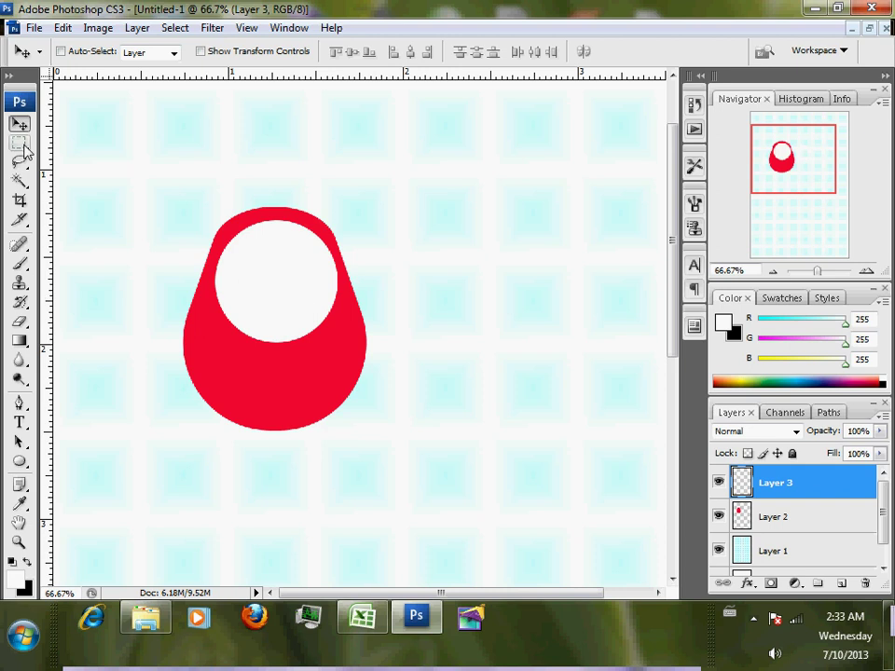
left_click(19, 144)
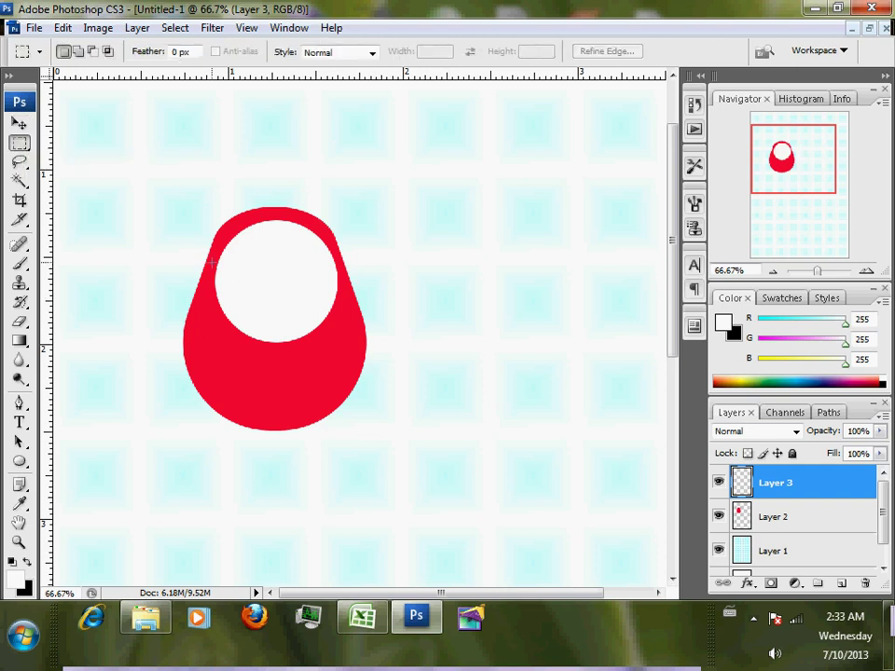
left_click_drag(250, 260, 343, 266)
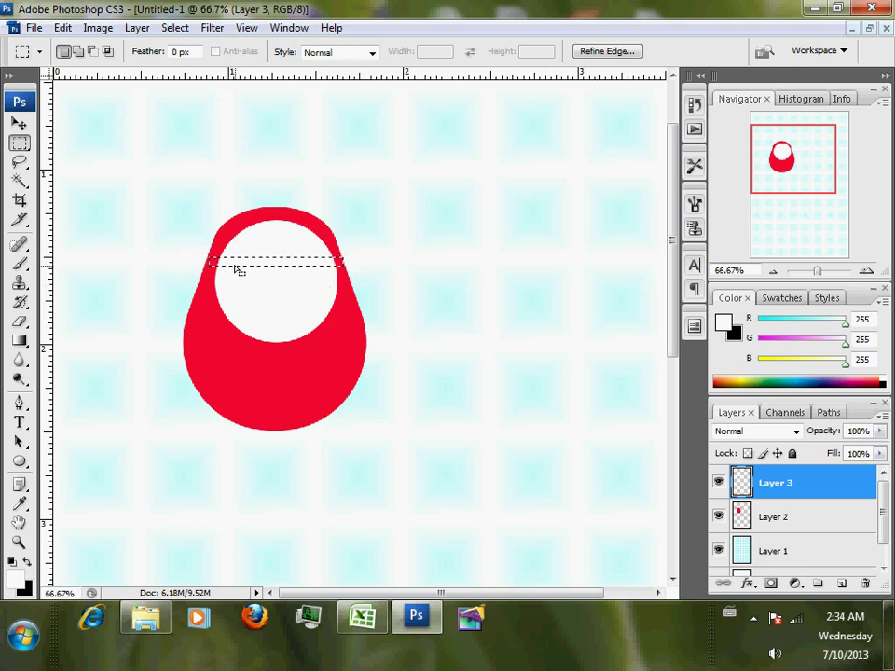
left_click(17, 125)
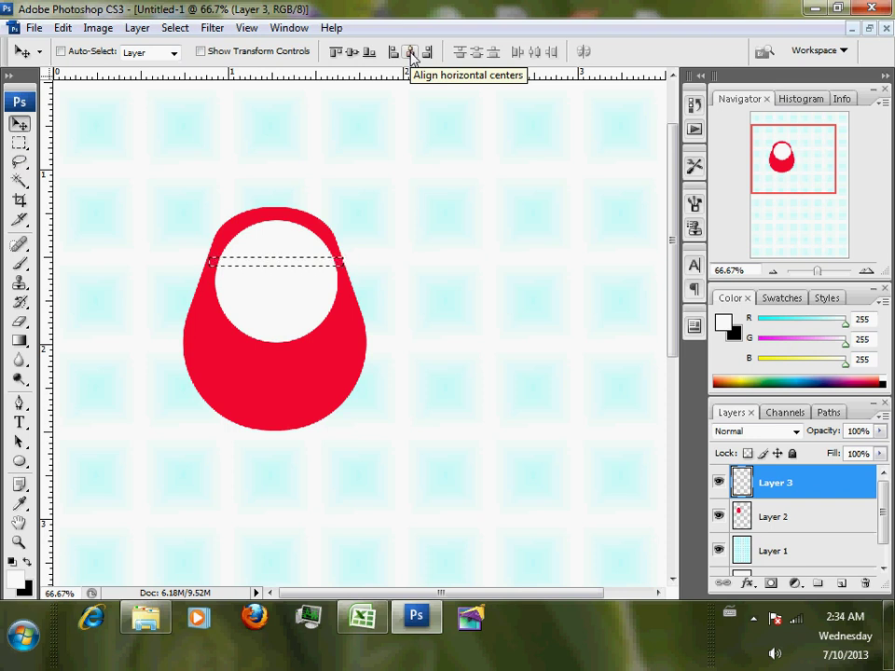
left_click(411, 53)
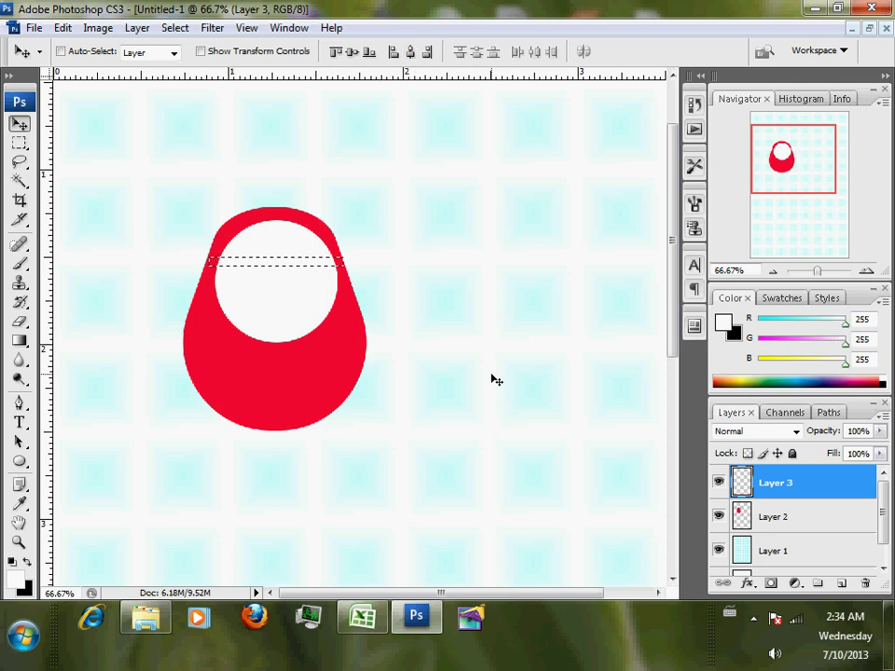
key("ctrl+d")
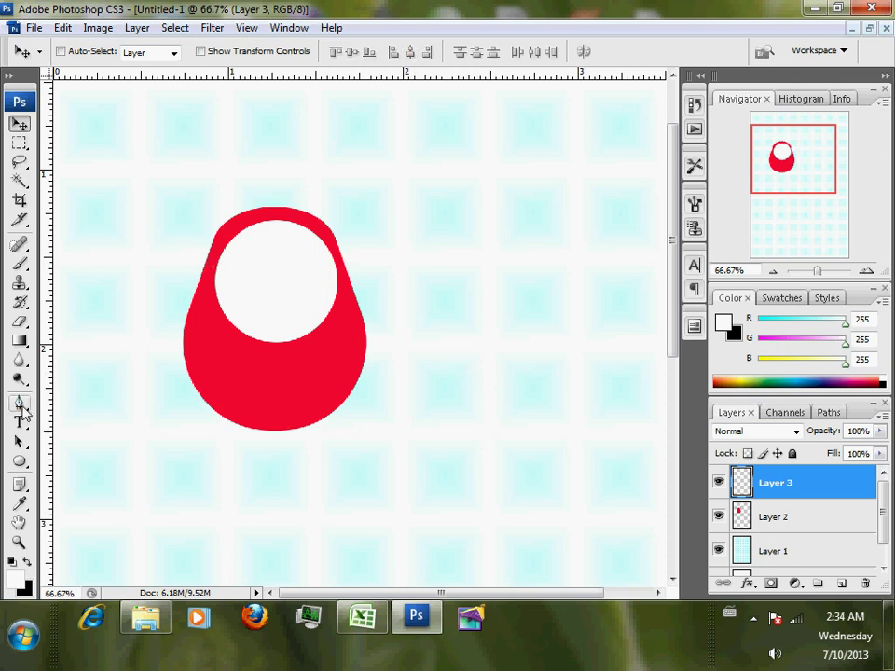
Step: Draw a closed, curved teardrop path on the red shape, below and to the right of the white circle
left_click(21, 405)
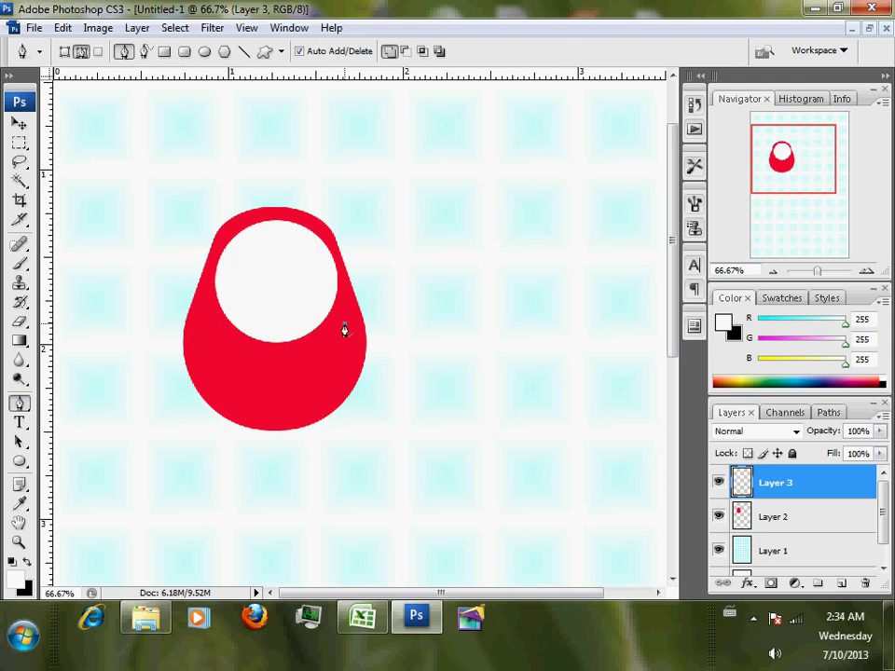
left_click(344, 323)
left_click_drag(307, 373, 269, 388)
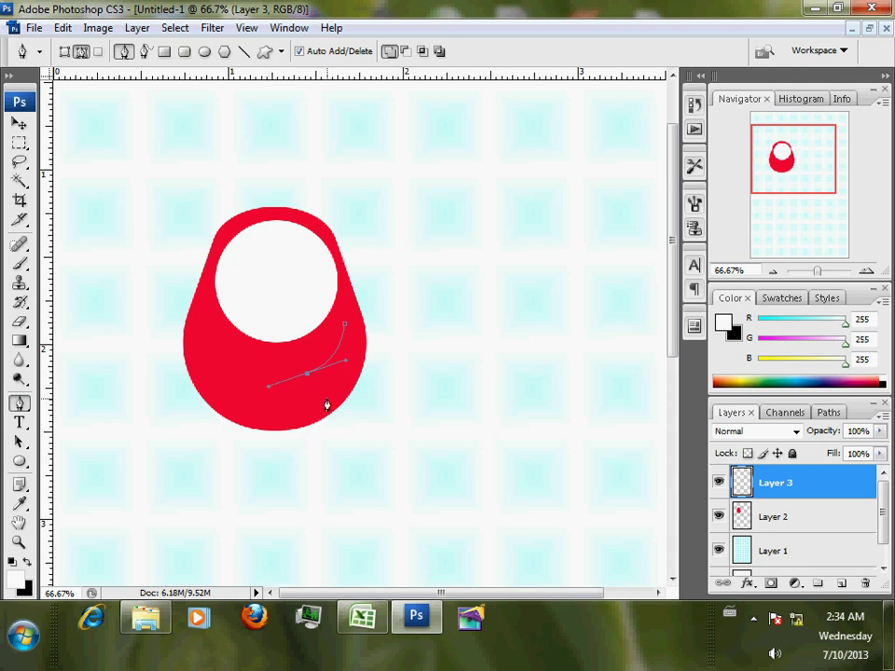
left_click_drag(326, 399, 355, 386)
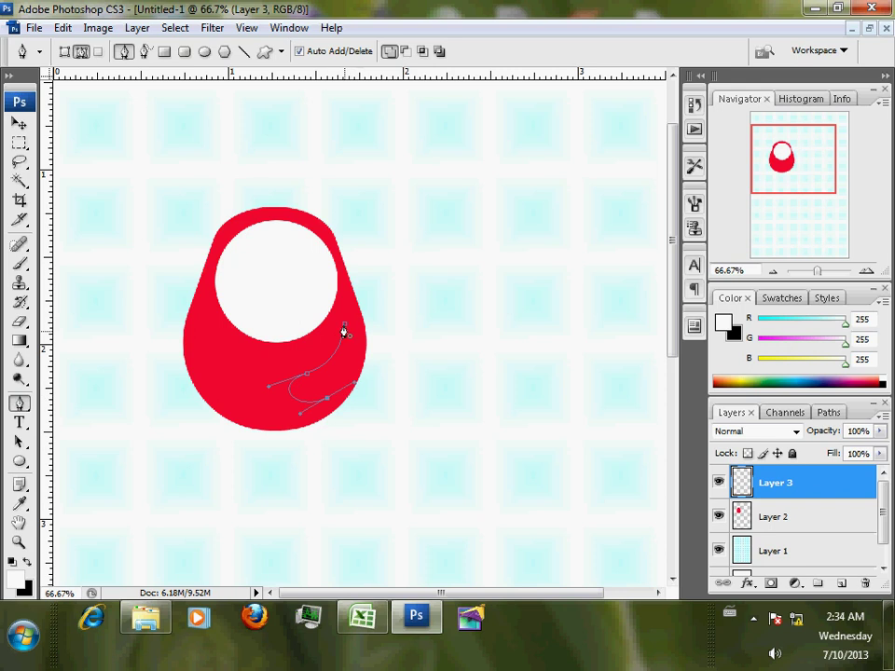
left_click_drag(345, 326, 343, 309)
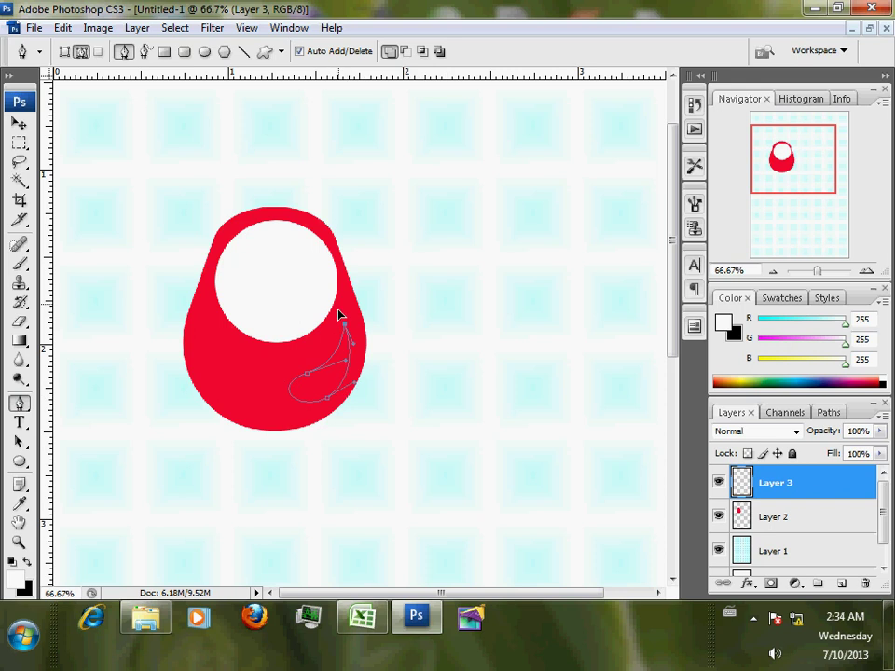
Step: Convert the teardrop path into a selection and feather it by 28 pixels
right_click(345, 353)
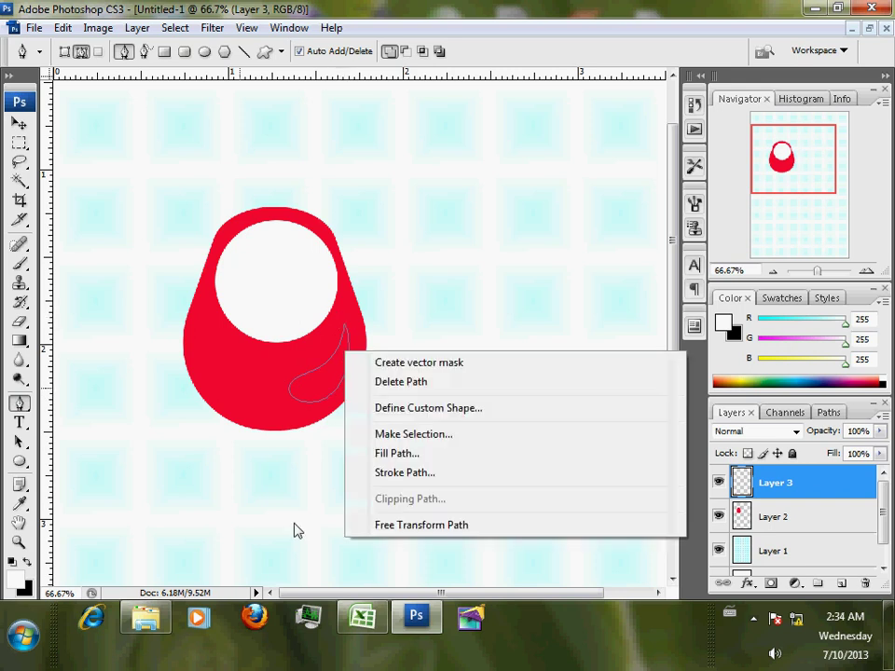
left_click(419, 434)
left_click(684, 186)
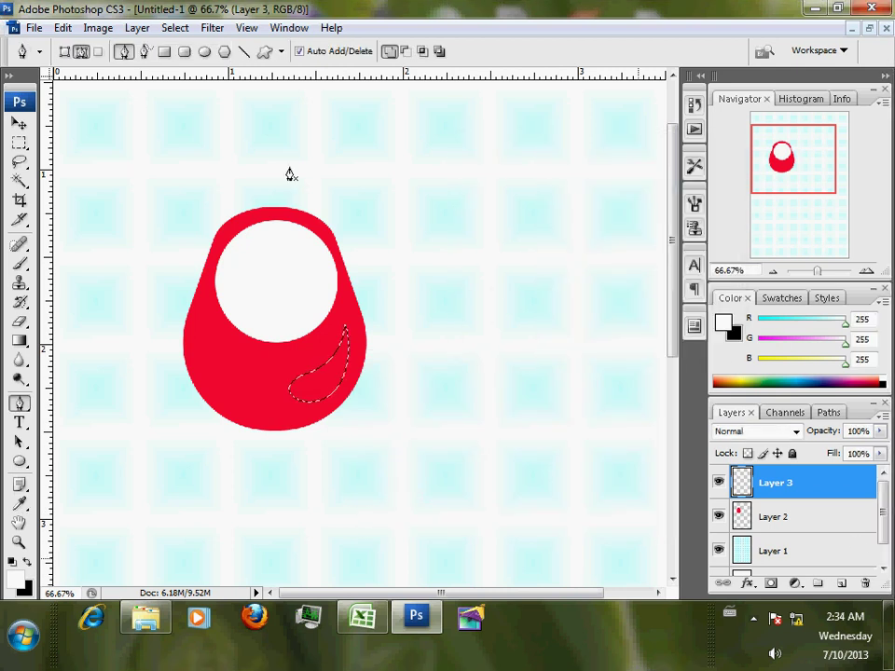
left_click(175, 27)
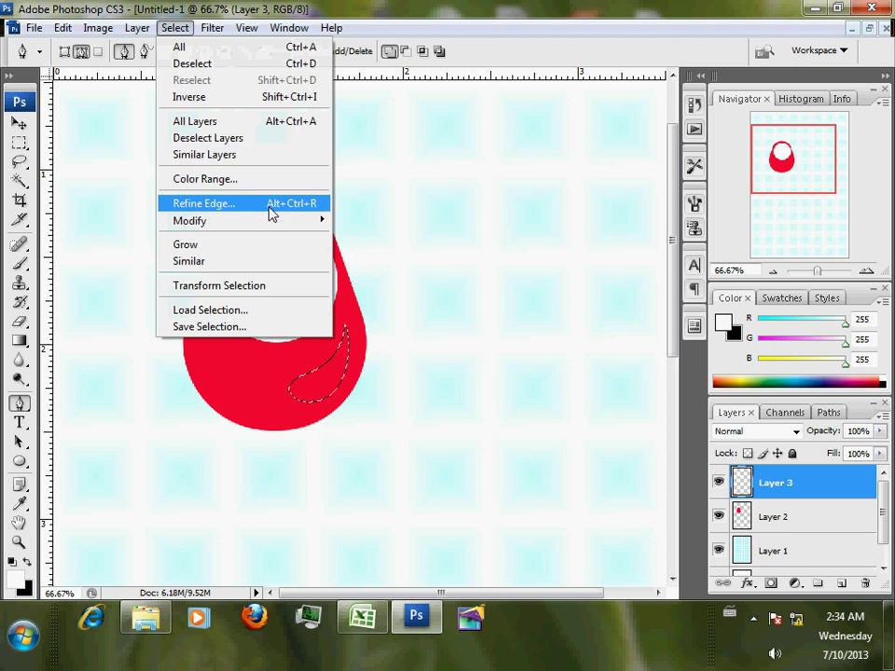
mouse_move(268, 224)
left_click(388, 289)
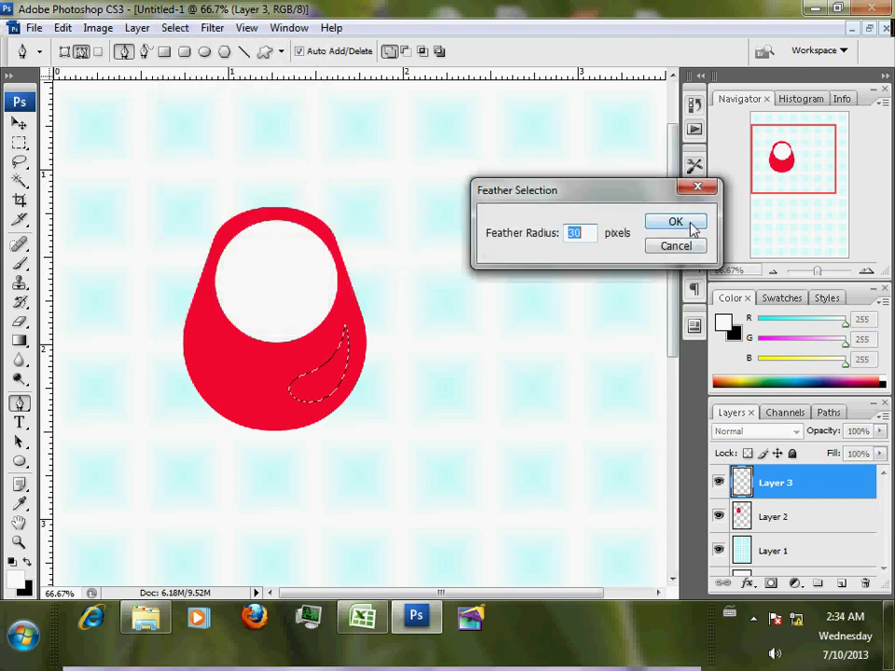
type("28")
left_click(673, 224)
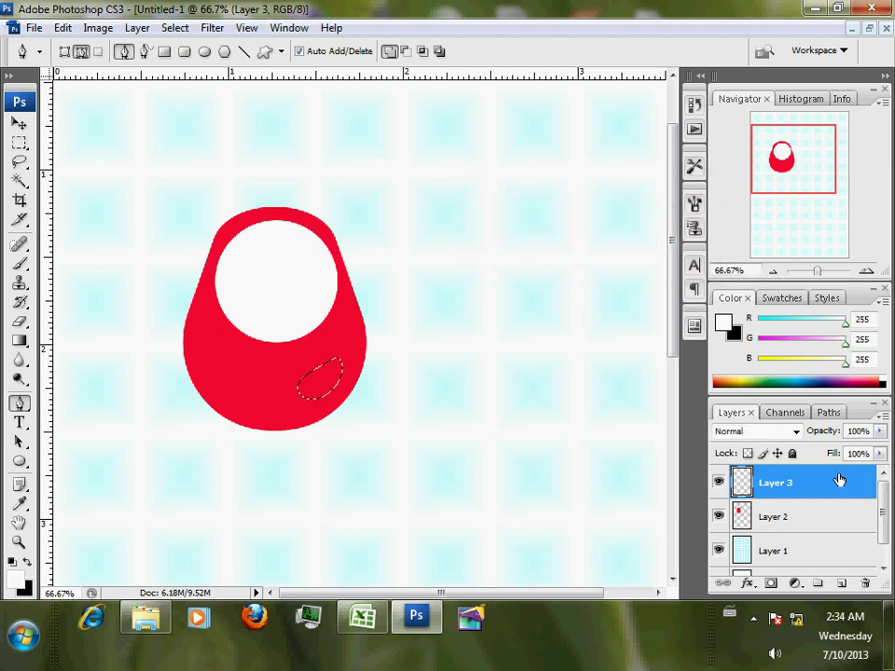
Step: Fill the feathered selection with yellow (RGB 232, 246, 13) on a new layer and deselect
left_click(841, 584)
left_click(724, 323)
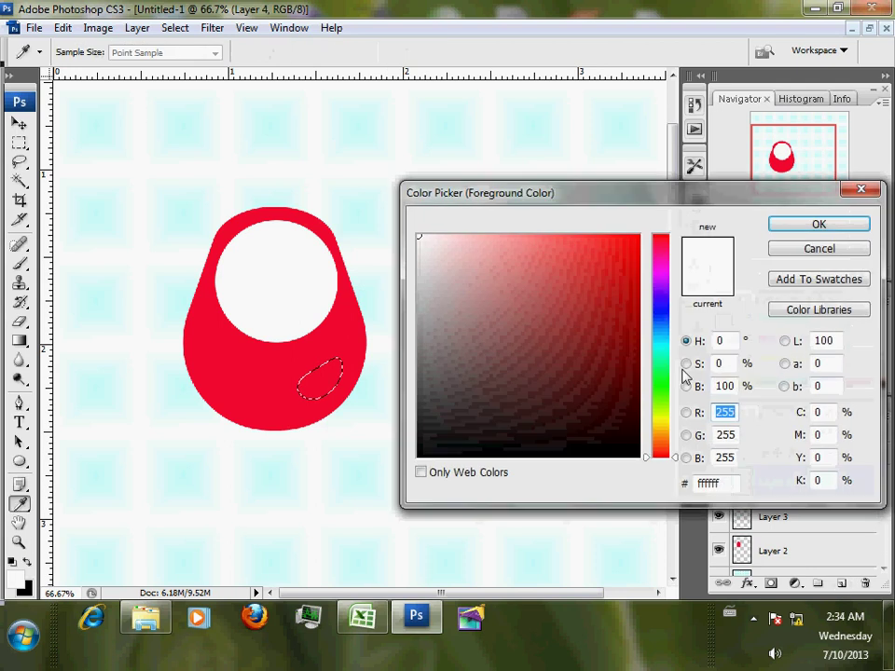
left_click(663, 418)
left_click(629, 242)
left_click(819, 225)
key("p")
key("ctrl+f")
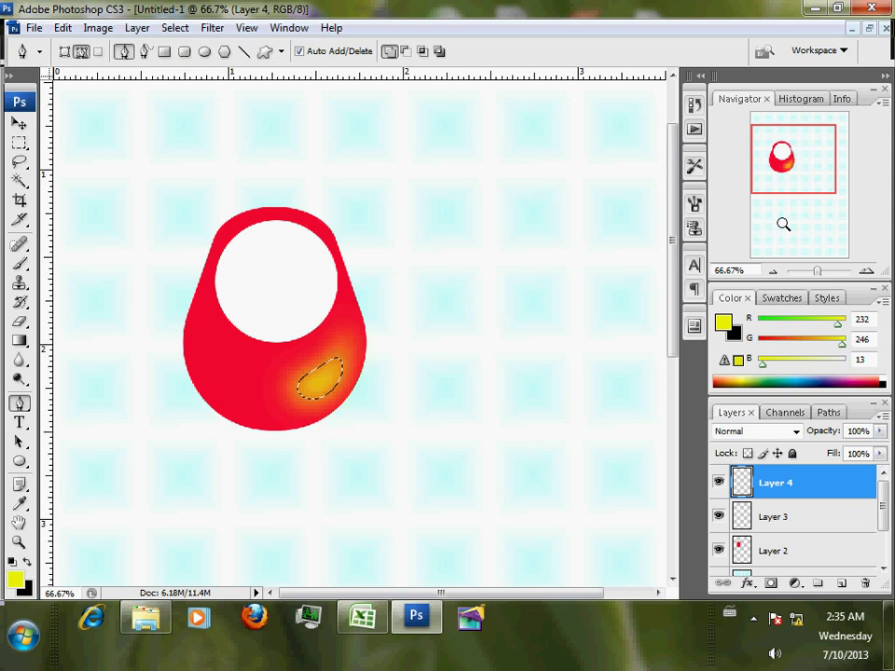
key("ctrl+d")
Step: Duplicate the yellow glow onto the red shape's opposite side and flip the copy horizontally
left_click(18, 123)
left_click_drag(338, 370, 235, 374)
key("ctrl+t")
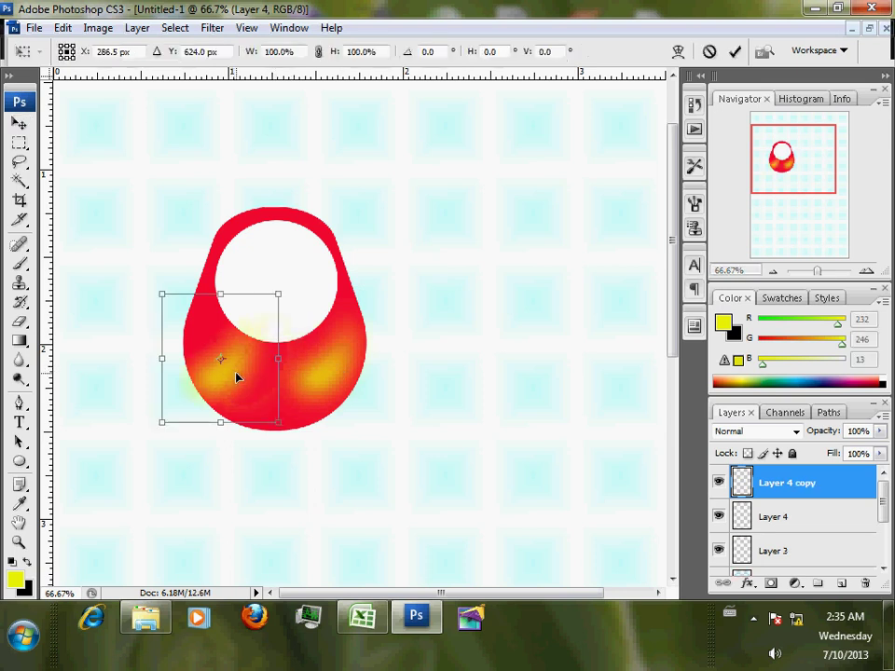
right_click(251, 377)
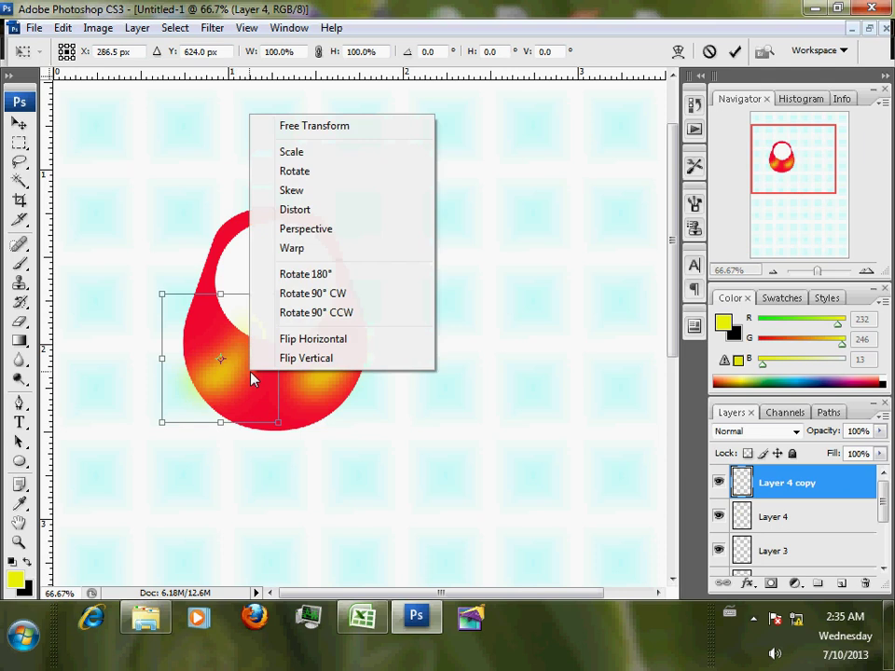
left_click(299, 339)
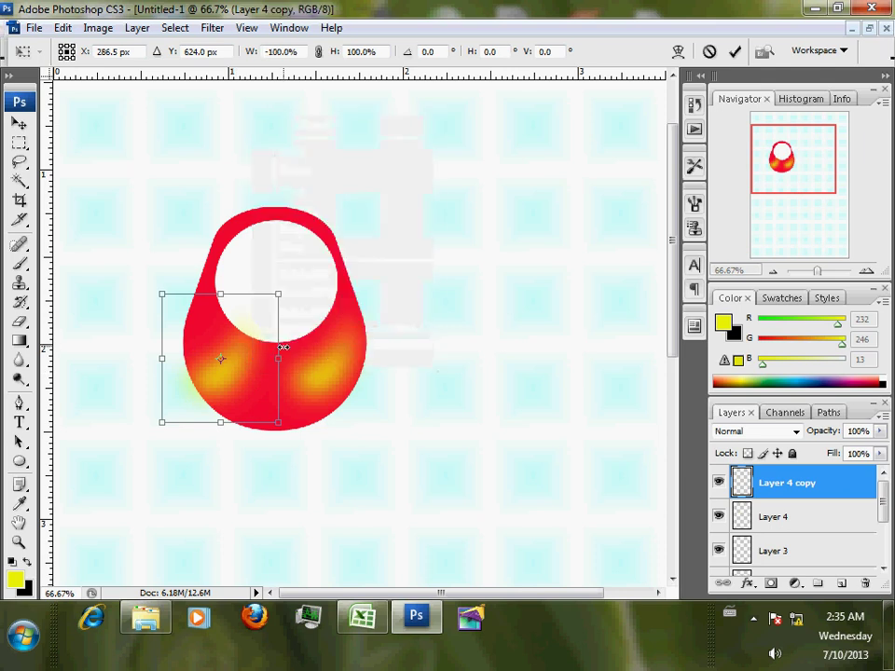
left_click(735, 53)
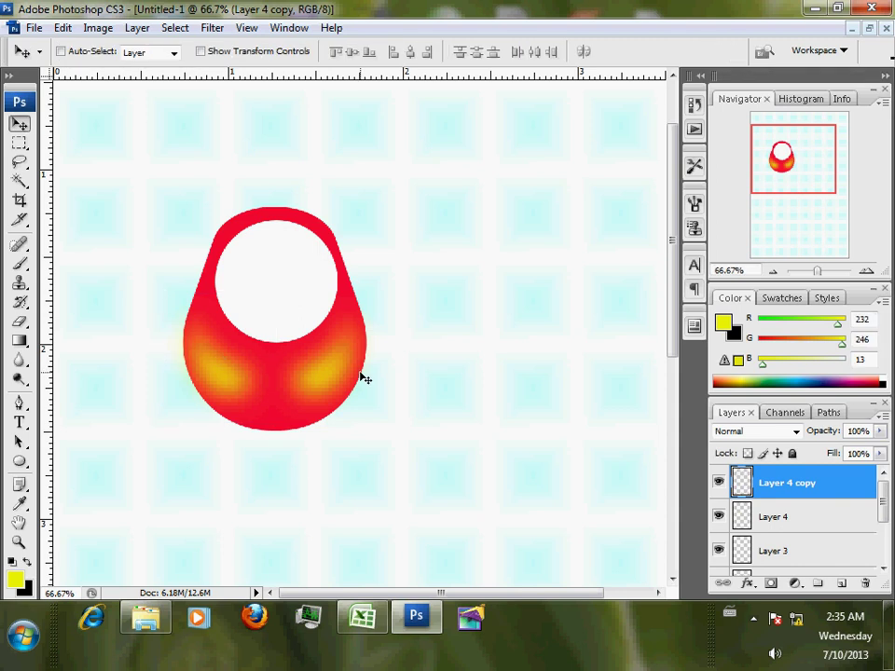
Step: Draw a closed, wavy, eyebrow-like path with pointed ends across the red shape's left edge, reaching into the white circle
key("ctrl+plus")
key("ctrl+plus")
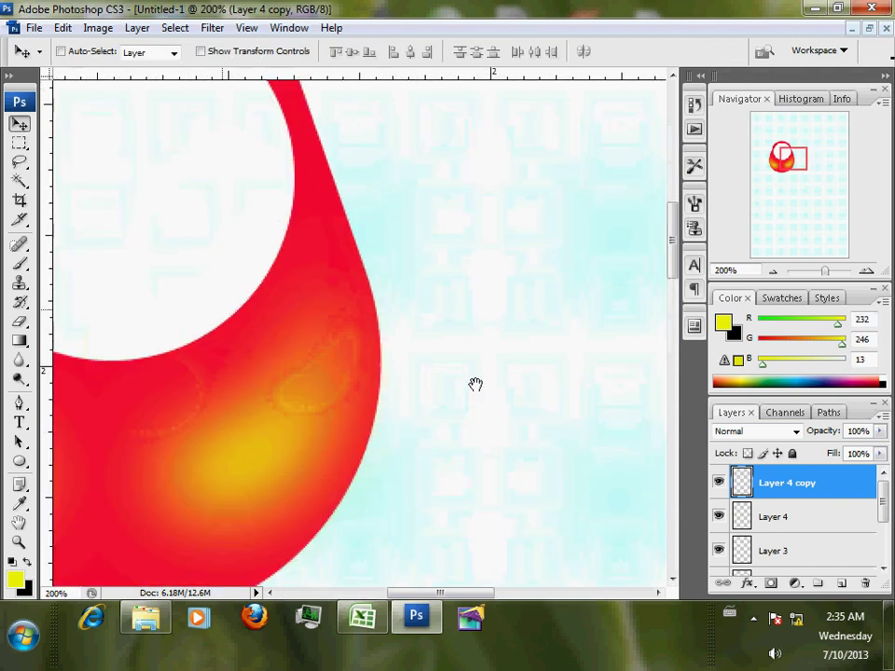
left_click_drag(475, 384, 543, 409)
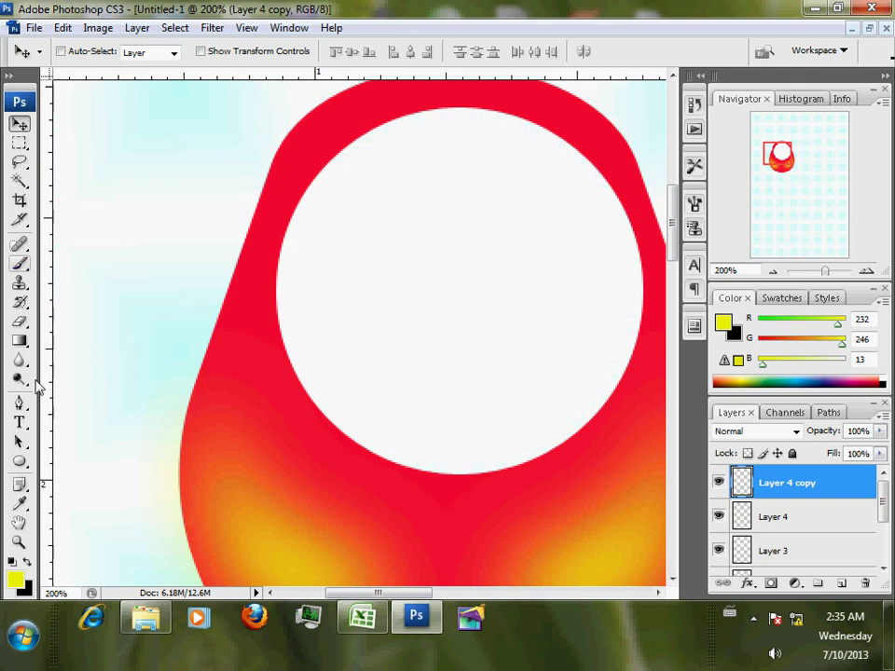
left_click(19, 402)
left_click(144, 283)
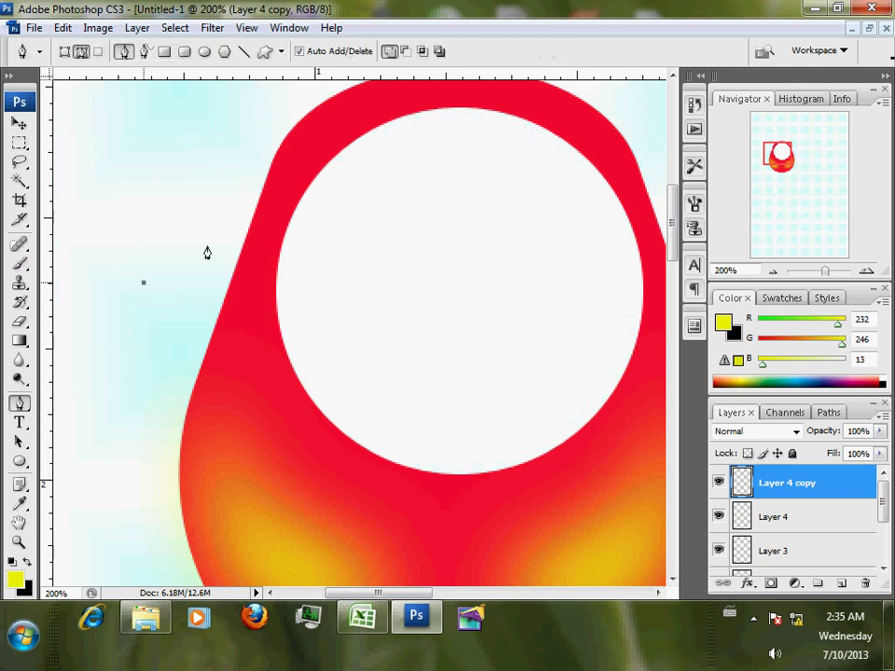
left_click_drag(222, 236, 276, 233)
left_click_drag(309, 275, 328, 277)
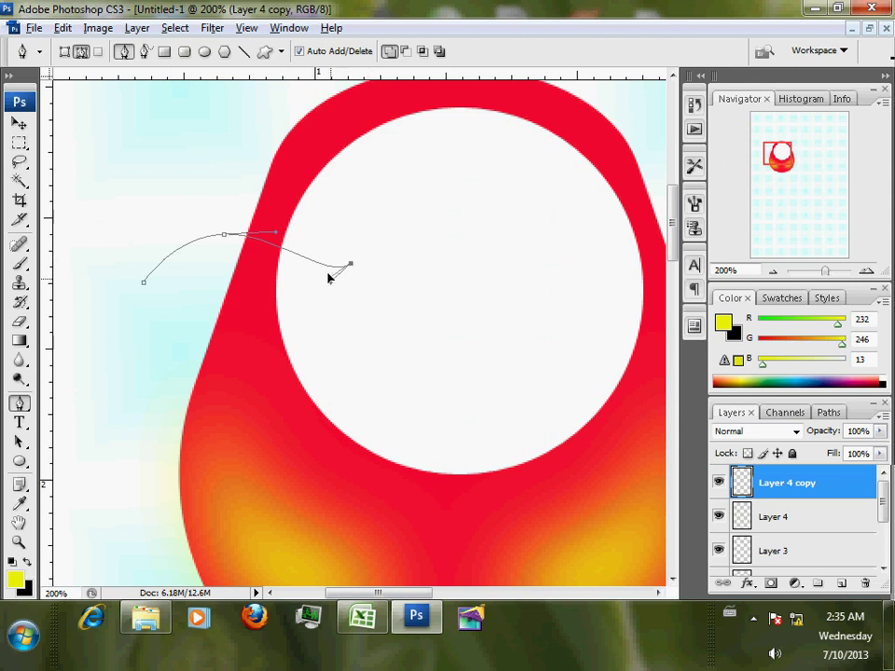
left_click_drag(235, 261, 165, 235)
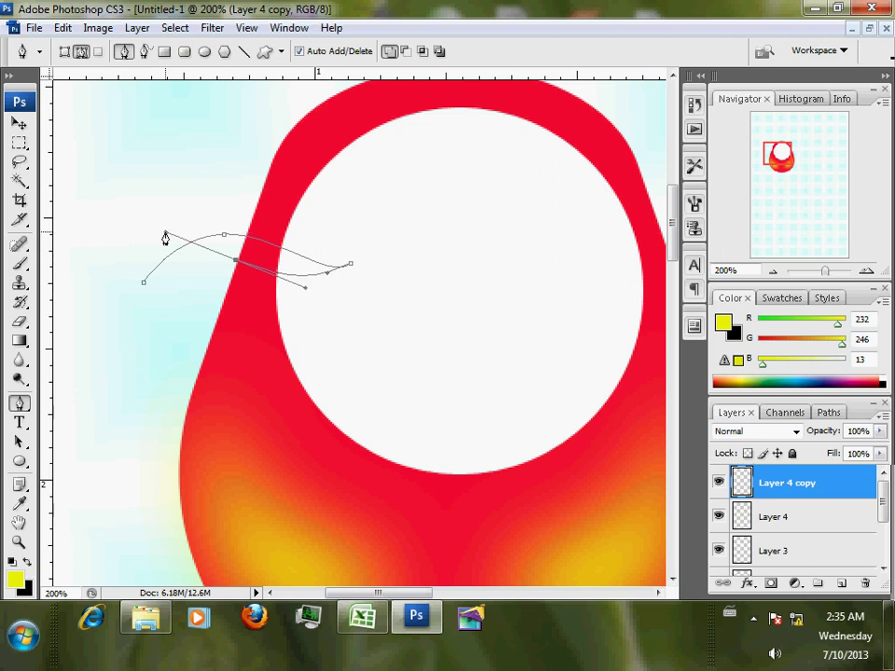
left_click_drag(166, 239, 218, 259)
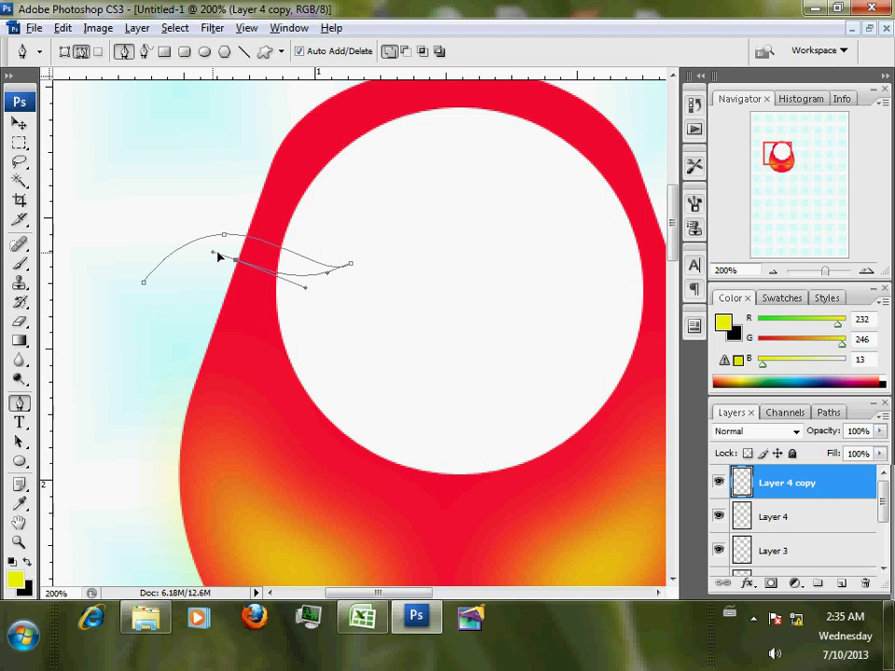
left_click(144, 284)
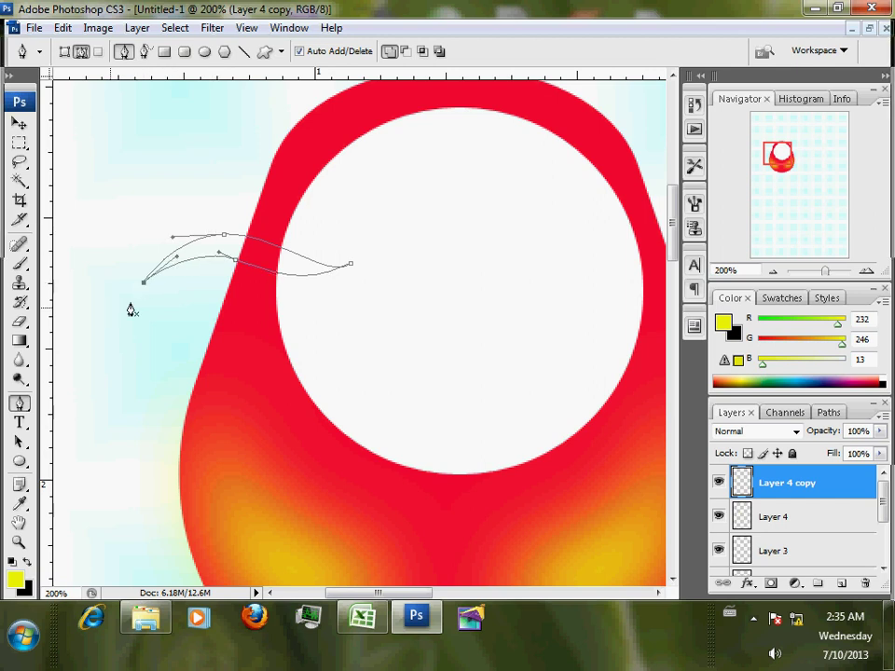
Step: Convert the wavy path into a selection, fill it with black on a new layer, and deselect
right_click(295, 283)
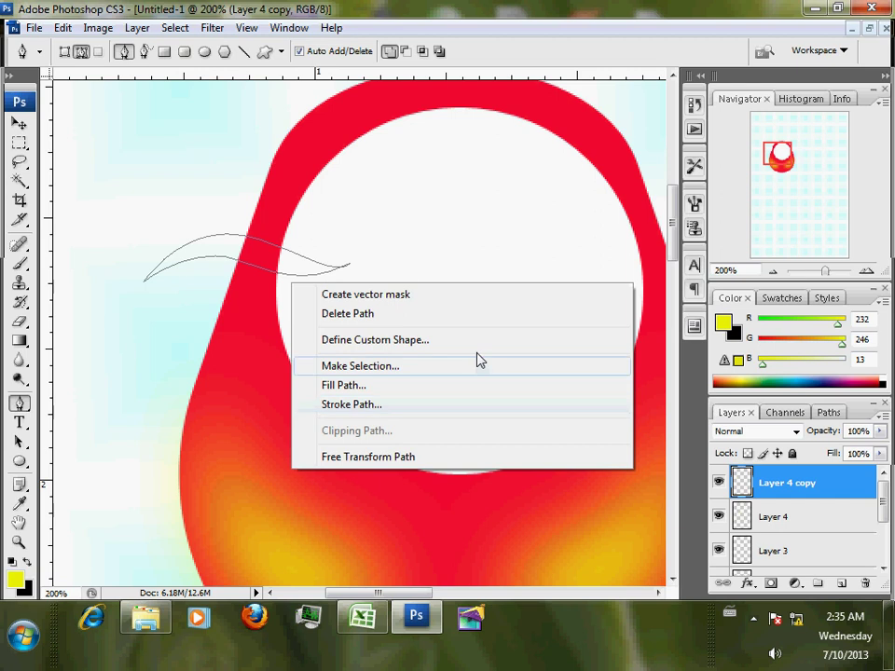
left_click(462, 367)
left_click(706, 186)
left_click(842, 583)
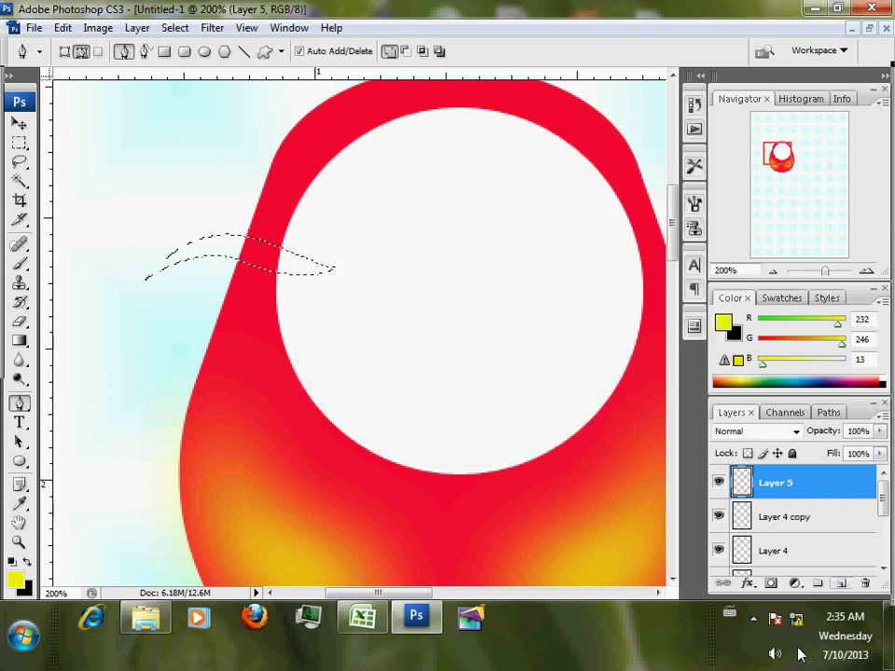
left_click(28, 565)
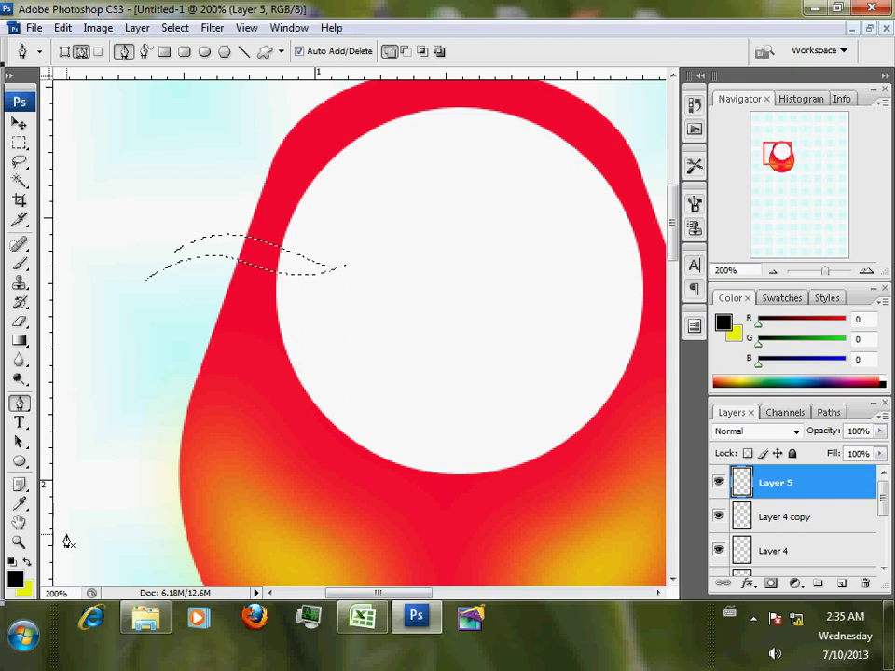
key("alt+BackSpace")
key("ctrl+d")
left_click(19, 124)
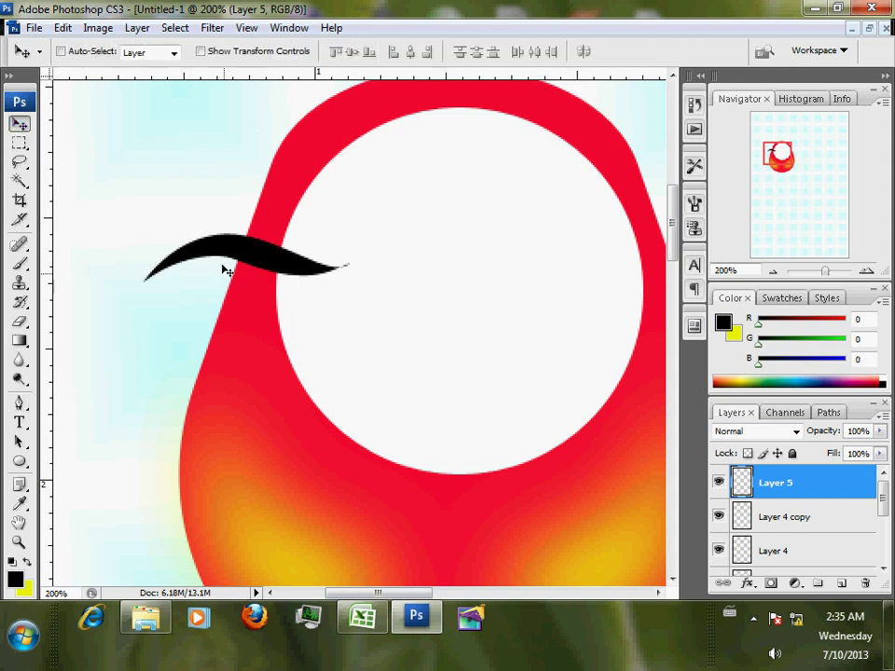
Step: Duplicate the black eyebrow-like shape just below the original and add a small black-filled circle beneath the copy as the eyeball
mouse_move(233, 272)
left_mouse_down()
mouse_move(234, 309)
mouse_move(264, 364)
left_mouse_up()
left_click(18, 460)
right_click(310, 347)
left_click(347, 410)
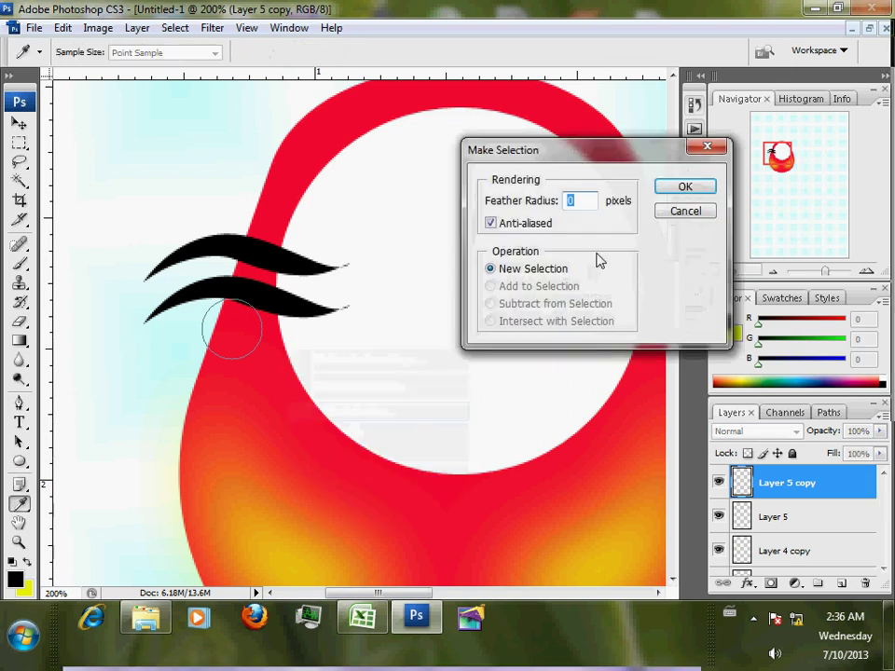
left_click(683, 191)
key("alt+BackSpace")
key("ctrl+d")
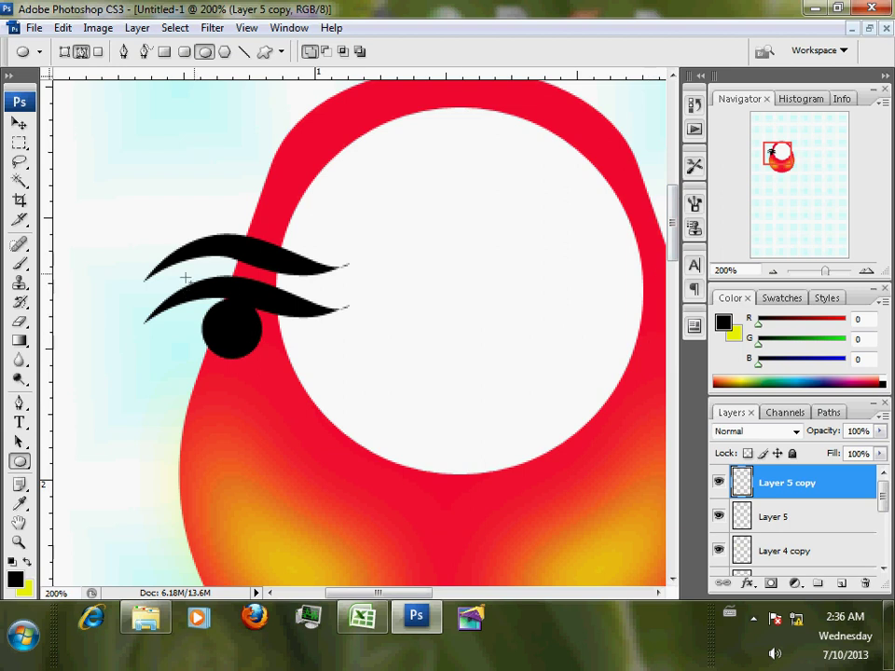
Step: Merge the Layer 5 copy and Layer 5 layers so both black strokes and the circle form one eye layer
left_click(774, 519, "shift")
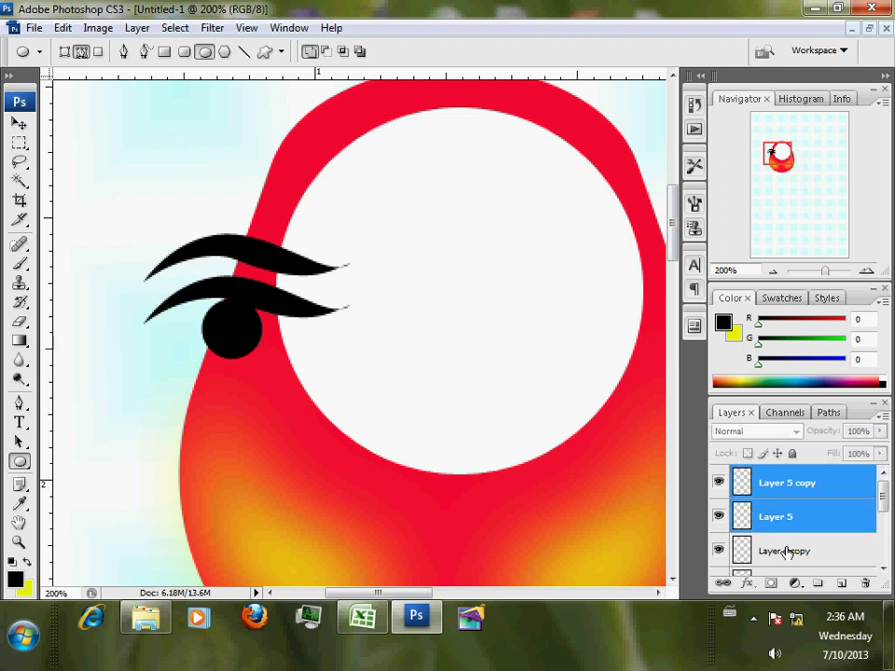
key("ctrl+e")
left_click(718, 482)
left_click(718, 482)
Step: Scale the merged eye down and place it in the upper left part of the white circle
left_click(18, 123)
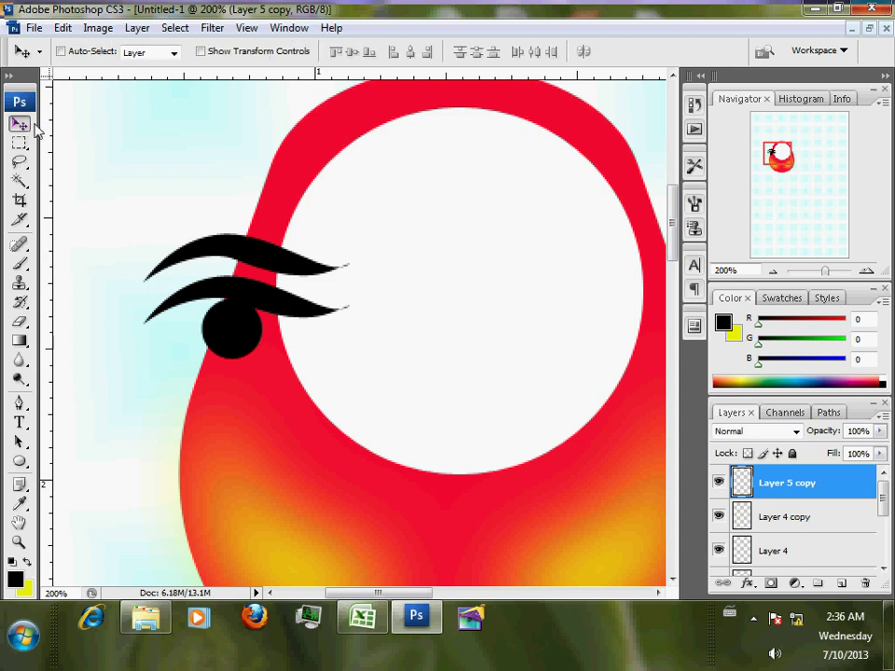
key("ctrl+t")
left_click_drag(351, 233, 445, 268)
key("Return")
Step: Duplicate the eye onto the right half of the white circle and flip the copy horizontally
left_click_drag(509, 267, 517, 262)
key("ctrl+t")
right_click(546, 252)
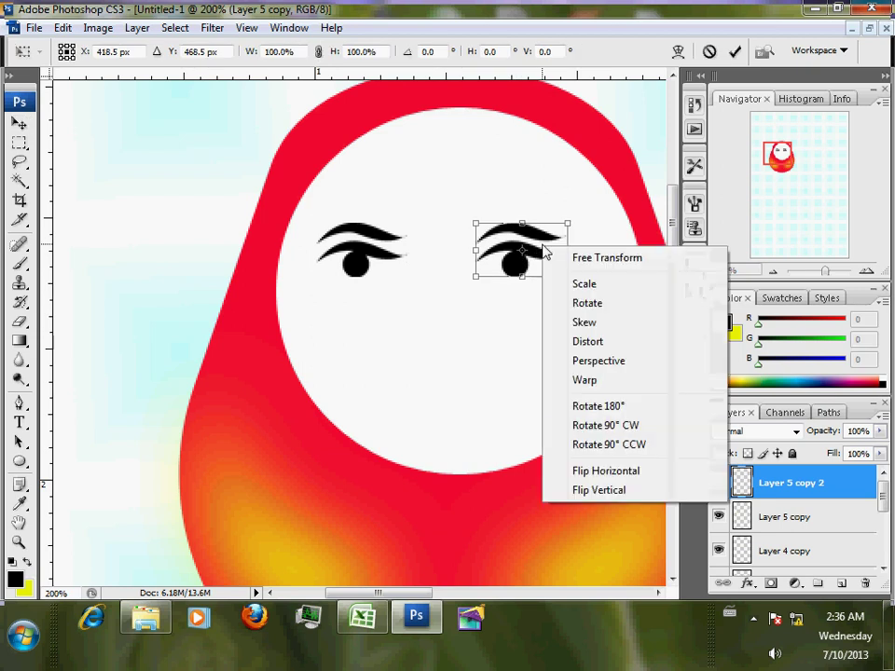
left_click(625, 472)
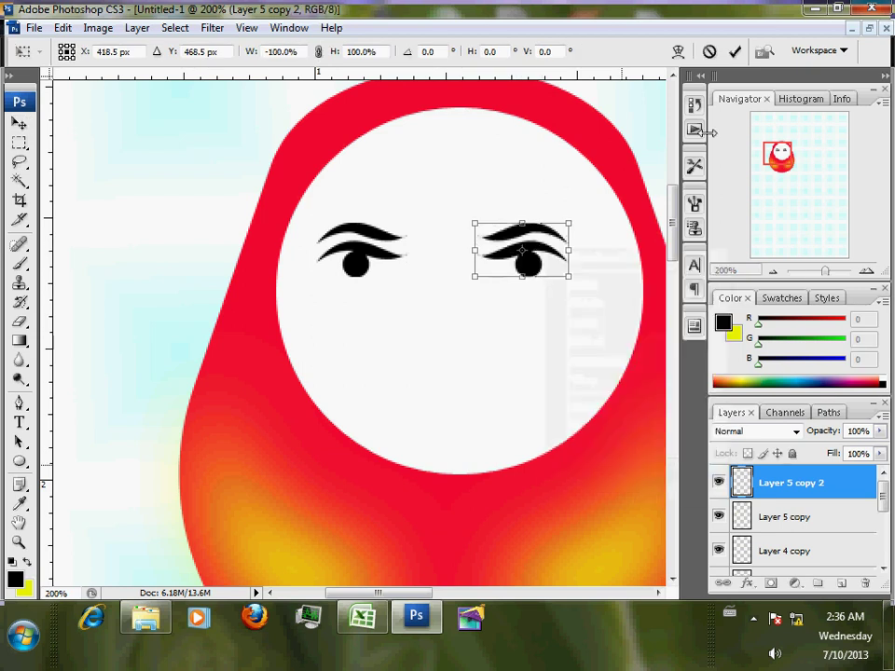
left_click(734, 51)
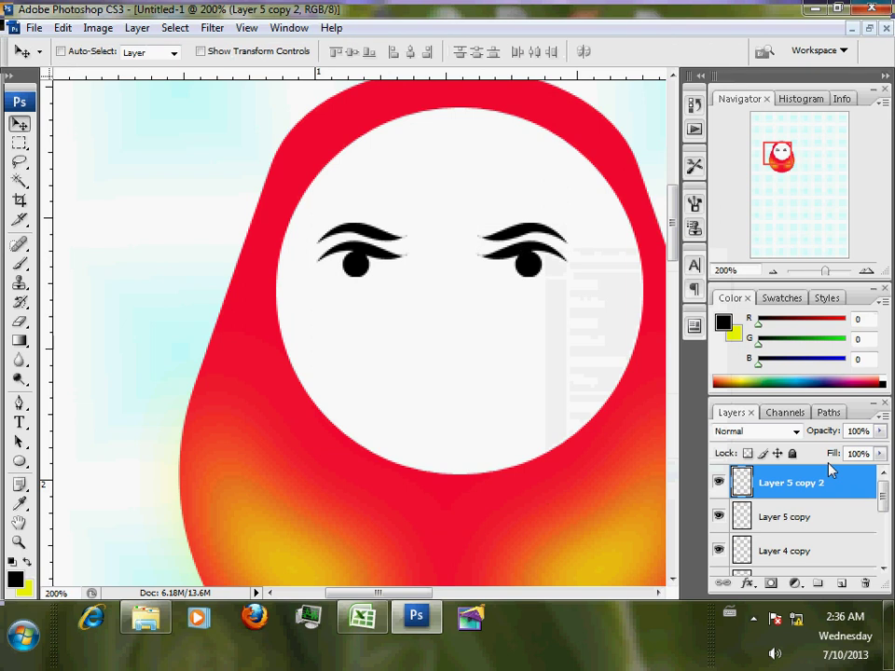
Step: Merge the two eye layers, center them horizontally on a thin selection spanning the white circle's width, and deselect
left_click(842, 530, "shift")
key("ctrl+e")
scroll(194, 254, "right", 3)
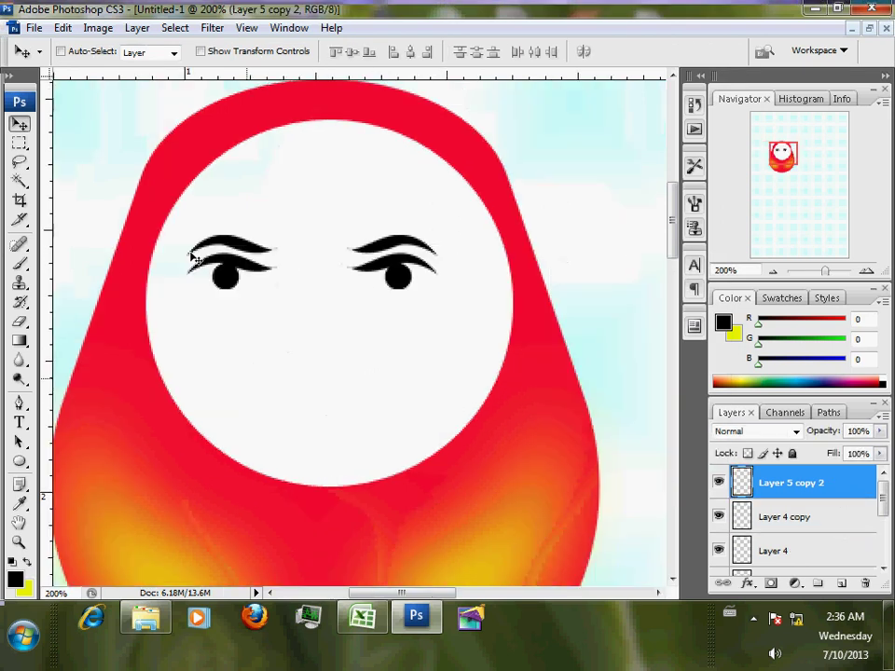
left_click(19, 143)
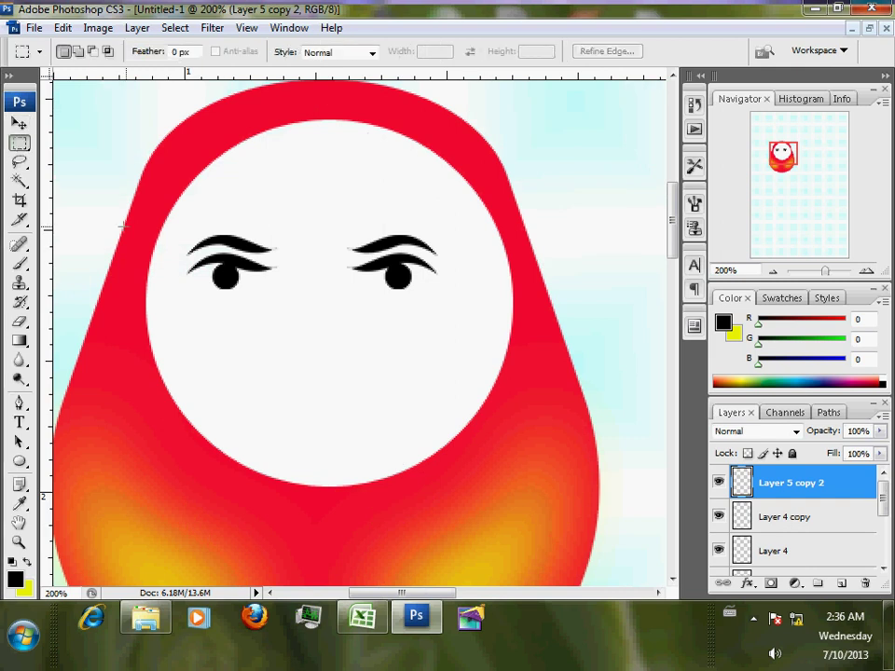
left_click_drag(152, 259, 508, 265)
left_click(22, 125)
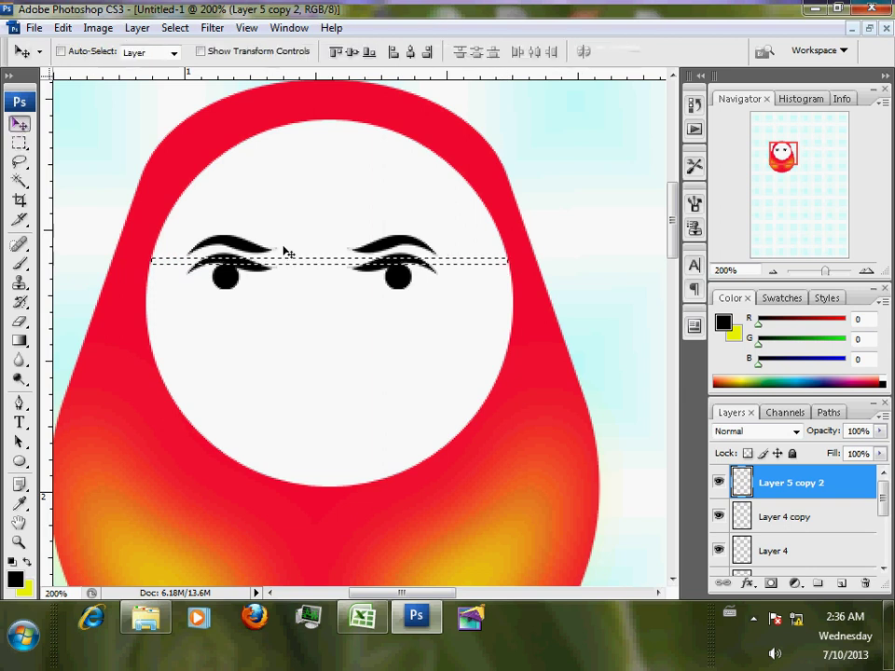
left_click(410, 53)
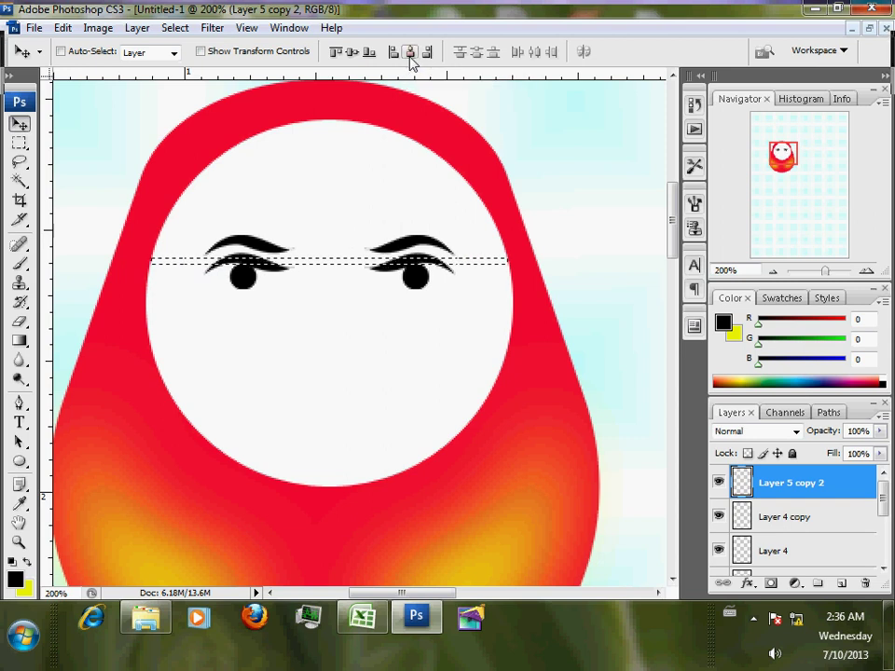
key("ctrl+d")
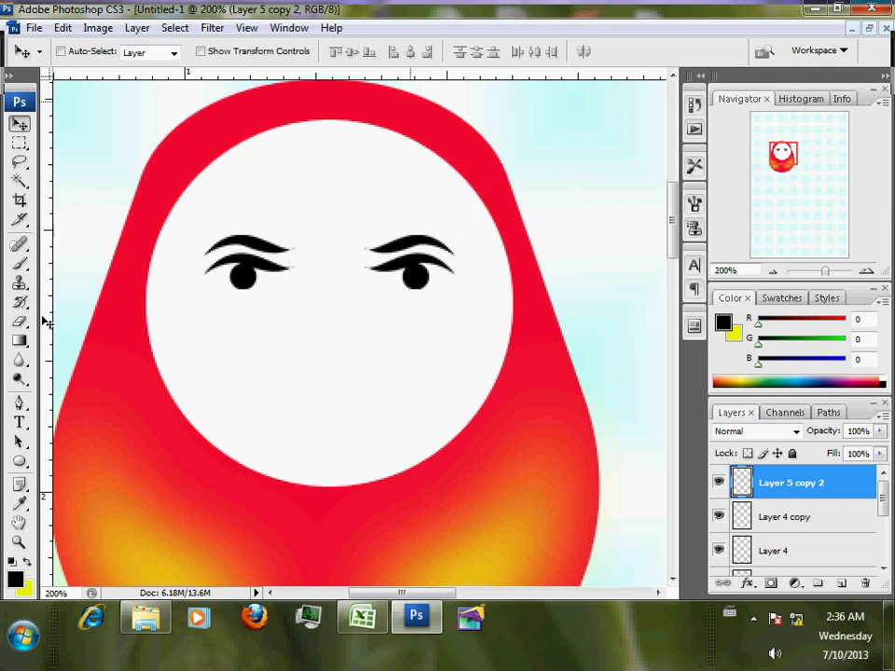
Step: Draw a small upright ellipse path below the eyes and duplicate it just to the right as a pair of nostrils
left_click(19, 461)
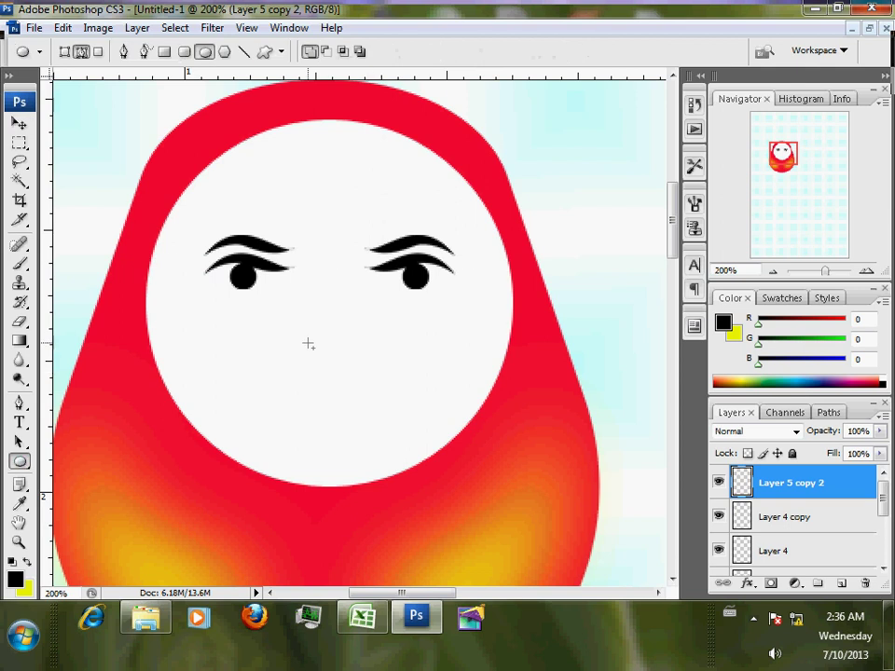
left_click_drag(307, 333, 324, 358)
left_click(20, 443)
left_click(323, 346)
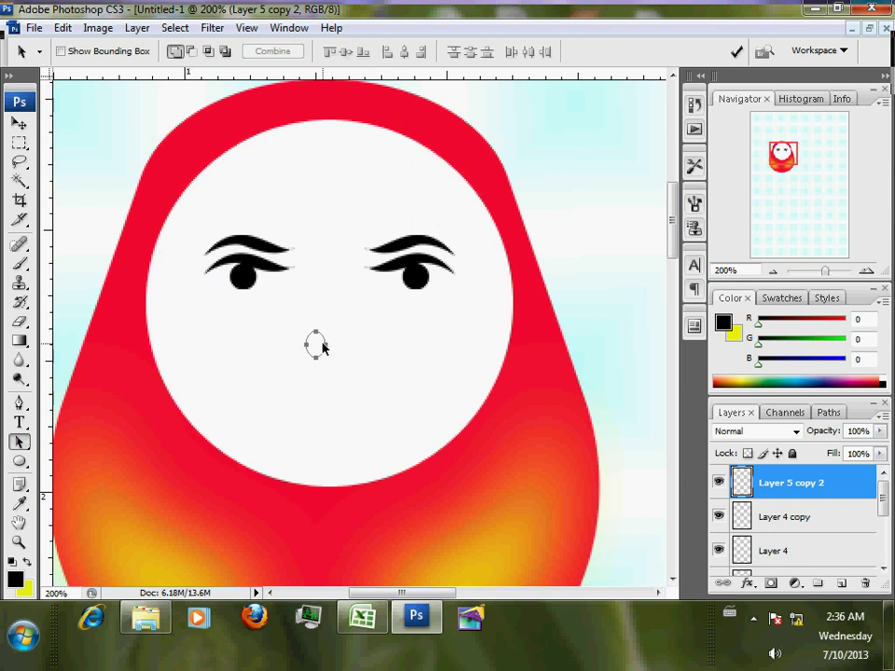
left_click_drag(322, 347, 347, 346)
Step: Convert the two nostril paths into a selection, fill it with black on a new layer, and deselect
right_click(362, 373)
left_click(449, 461)
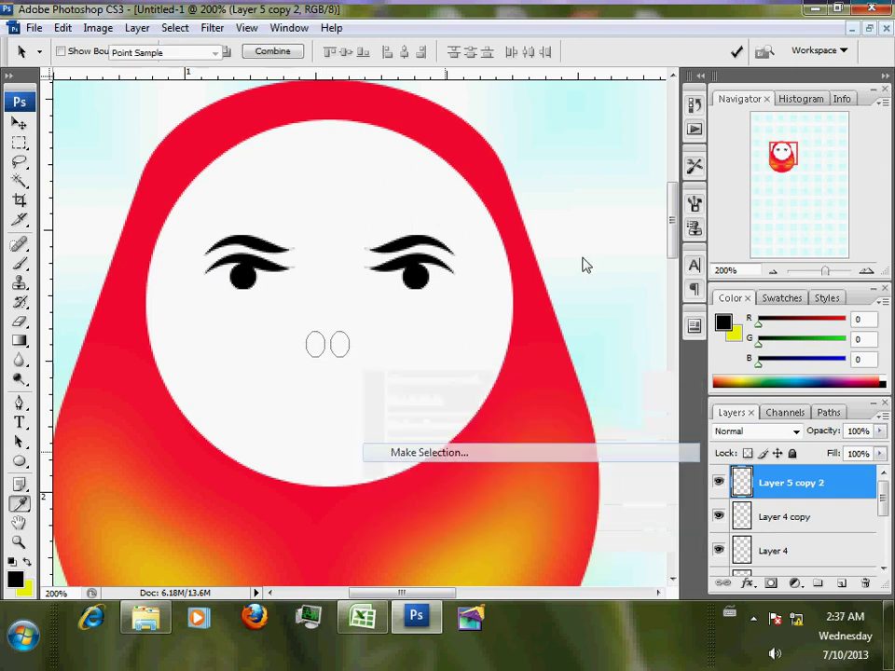
left_click(681, 188)
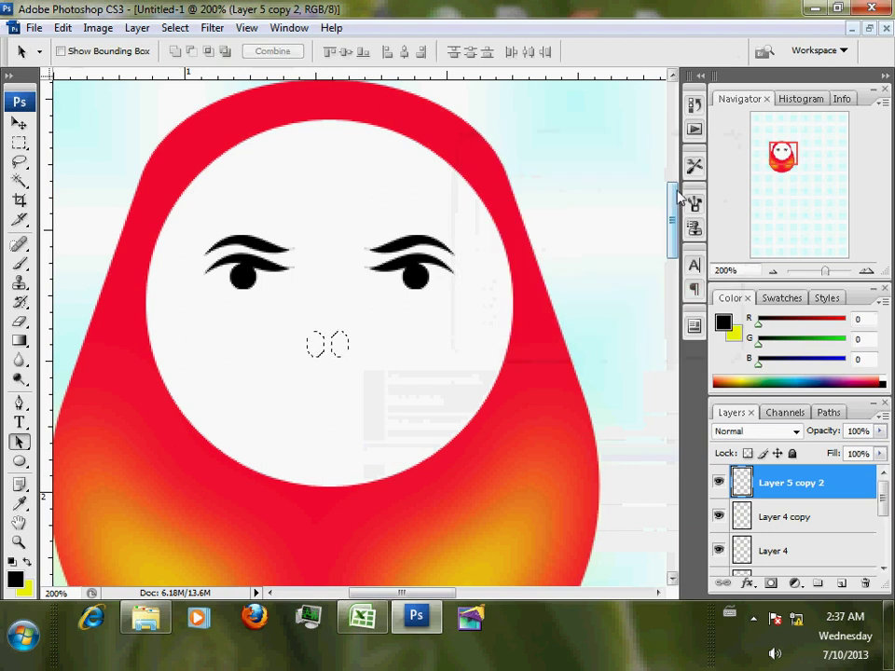
left_click(843, 586)
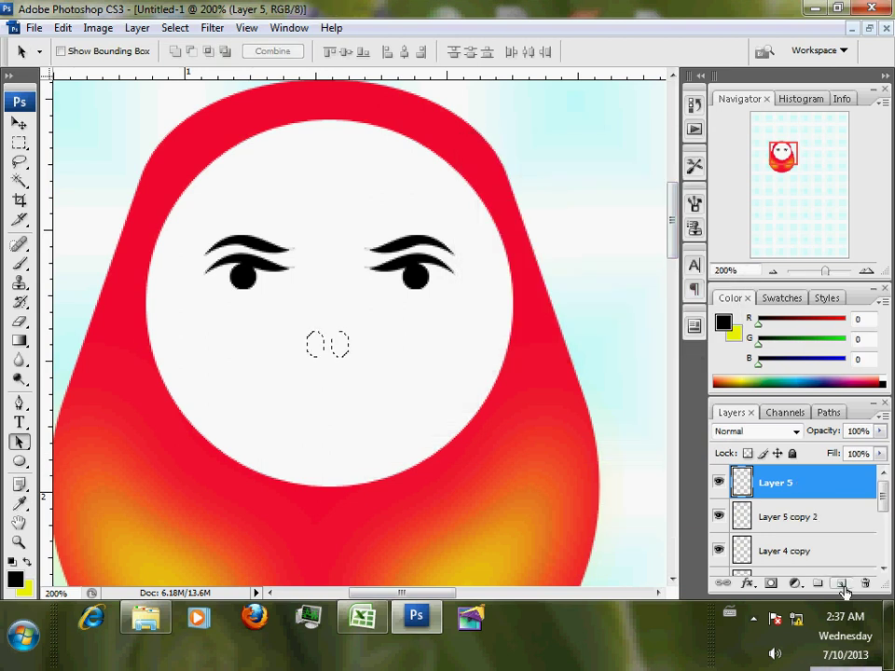
key("alt+BackSpace")
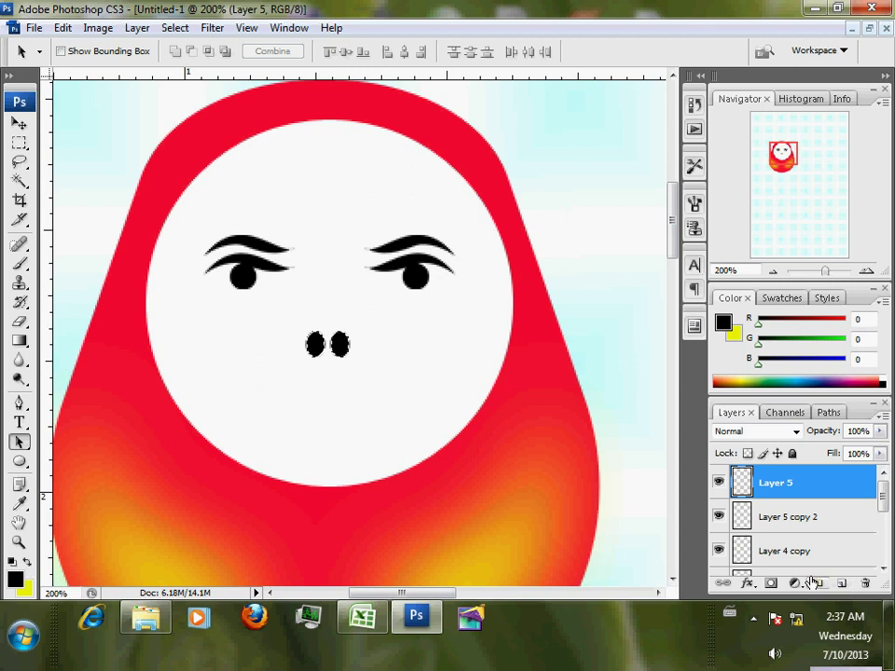
key("ctrl+d")
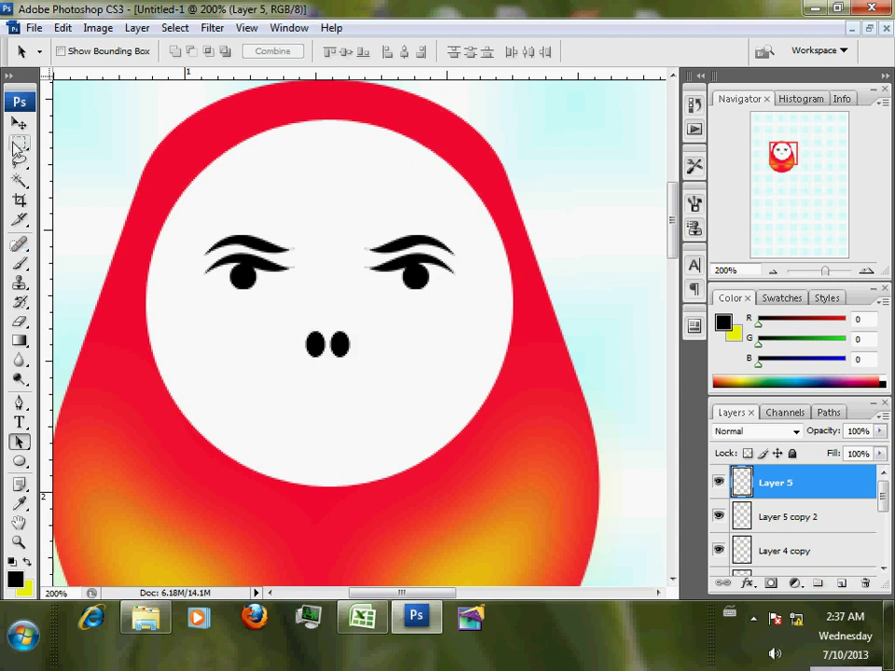
Step: Center the nostrils horizontally on a rectangular selection spanning the gap between the eyes, and deselect
left_click_drag(18, 145, 80, 149)
left_click(80, 147)
left_click_drag(314, 289, 366, 286)
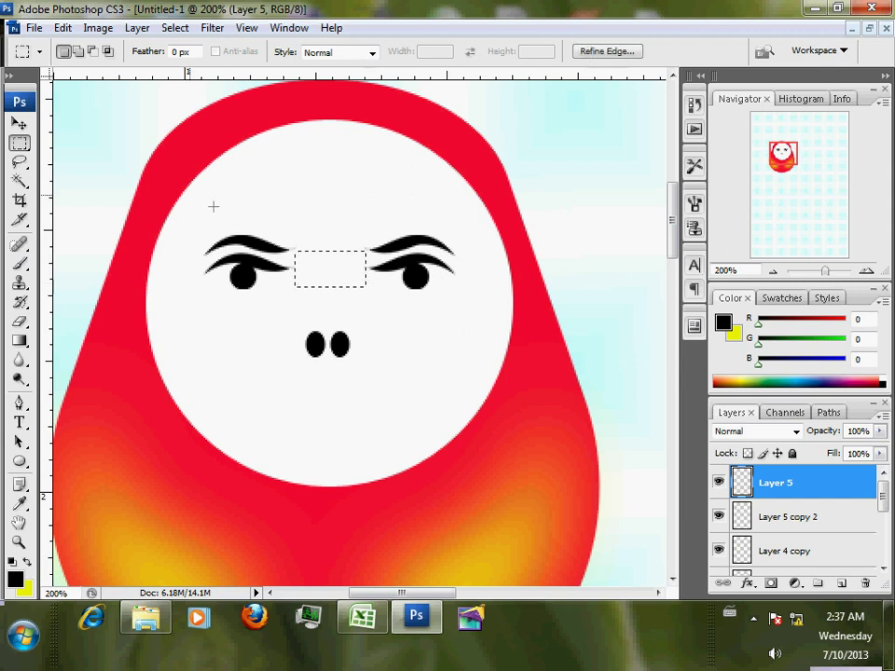
left_click(18, 125)
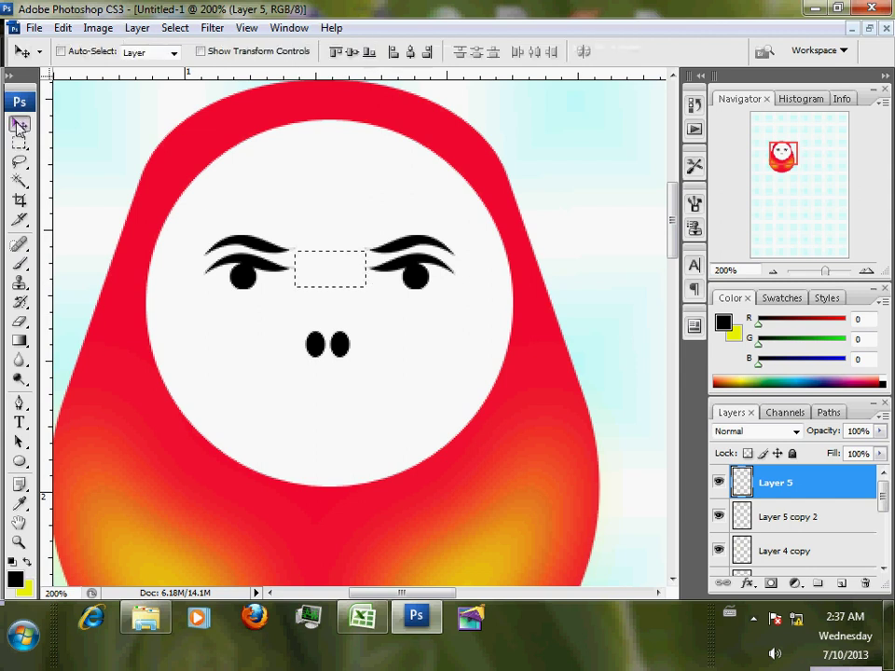
left_click(412, 54)
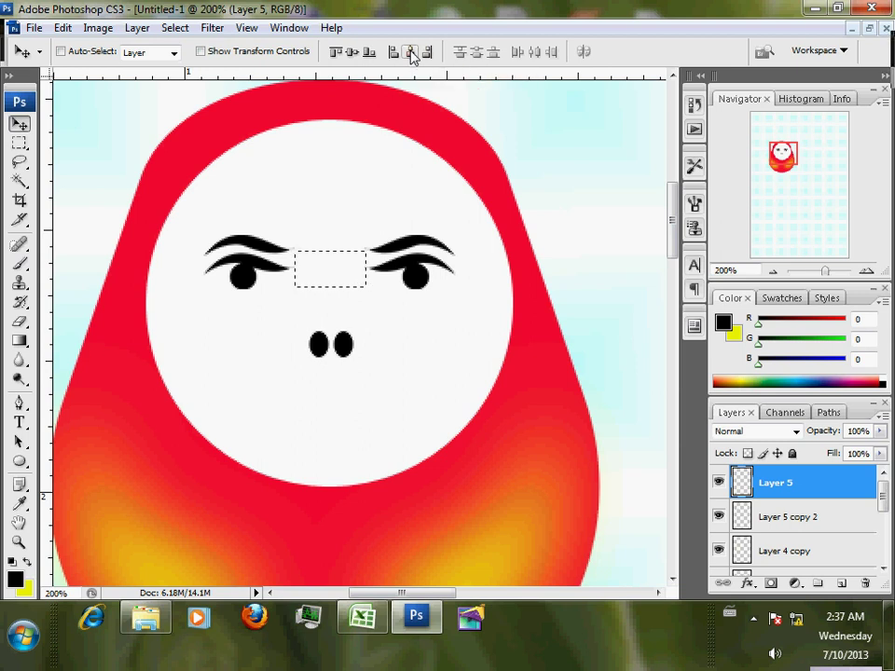
key("ctrl+d")
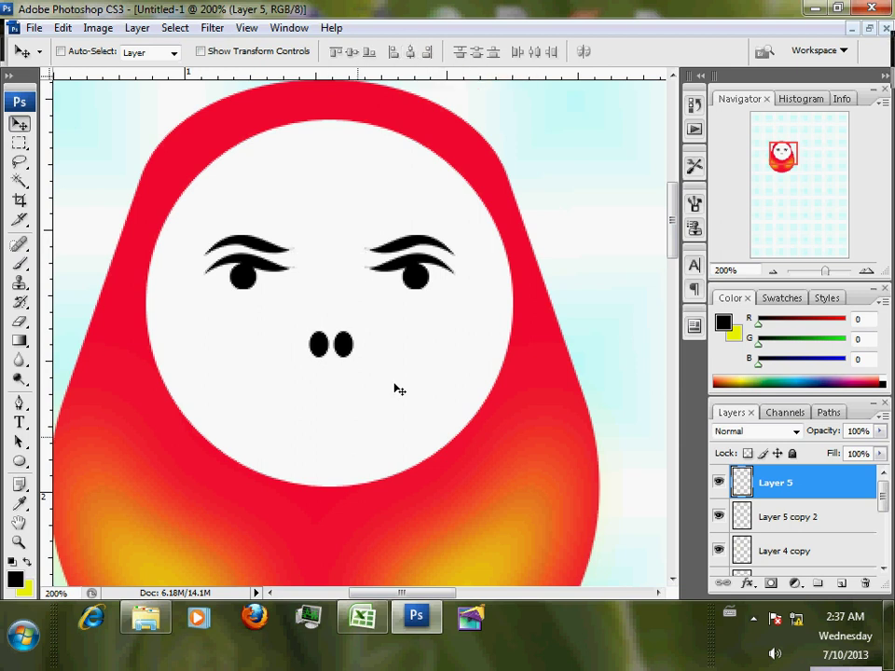
Step: Draw a closed path with a flat base and a curved top below the nostrils as half of the upper lip
left_click(20, 405)
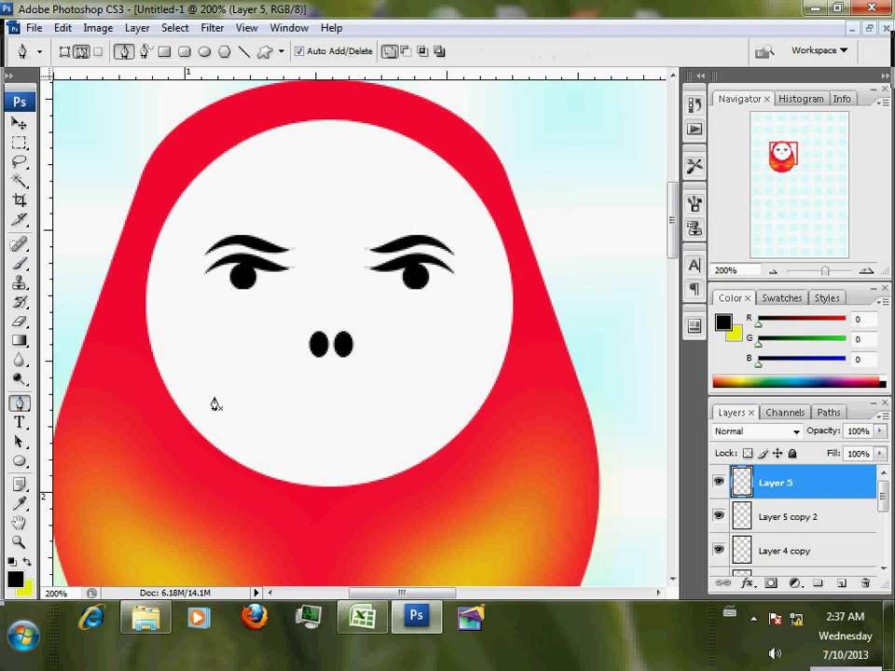
left_click(255, 411)
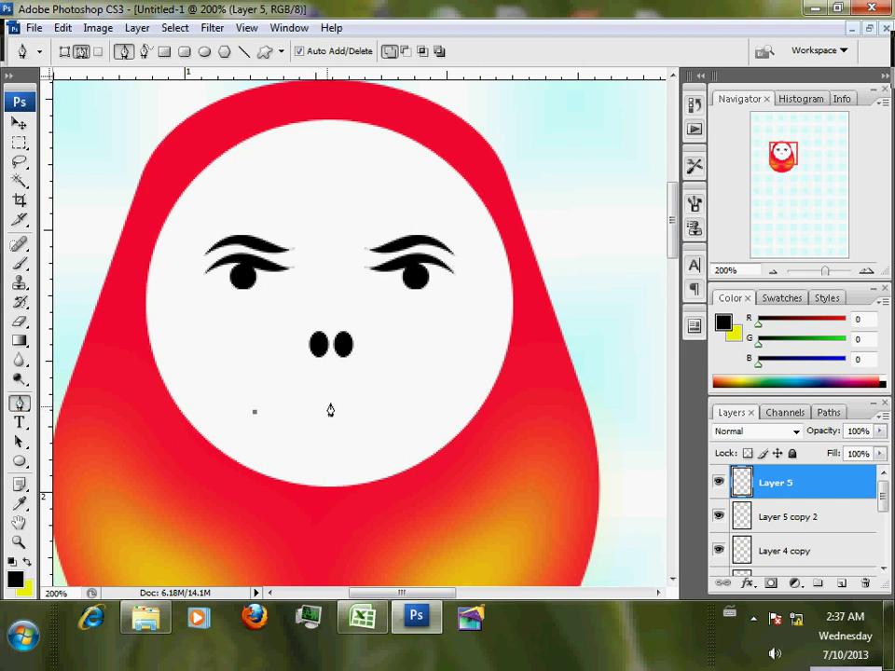
left_click(327, 412)
left_click_drag(295, 391, 279, 395)
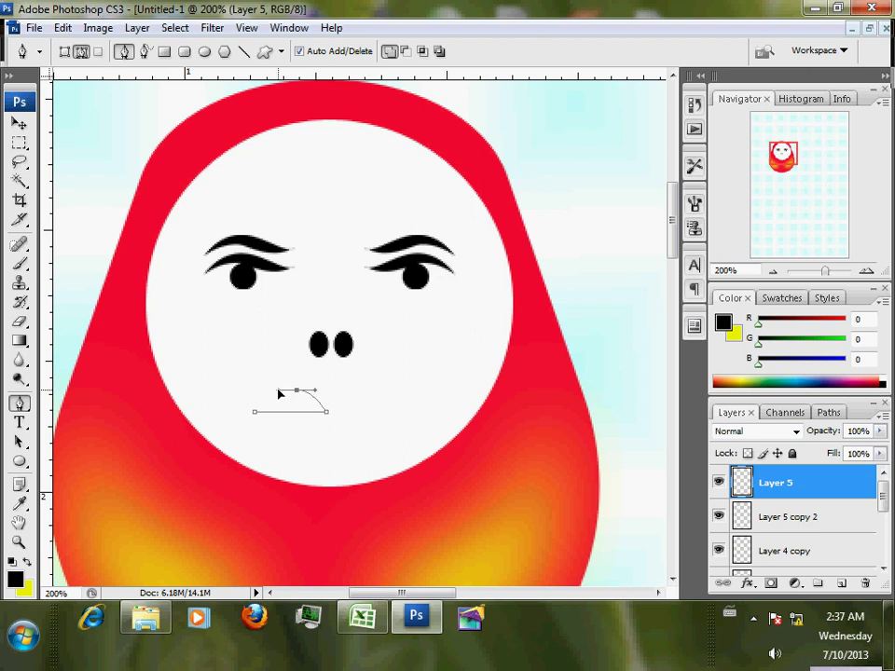
left_click(255, 412)
Step: Duplicate the half-lip path, flip the copy horizontally, and move it right so it partly overlaps the original
left_click(18, 443)
left_click(314, 413)
key("ctrl+t")
right_click(314, 416)
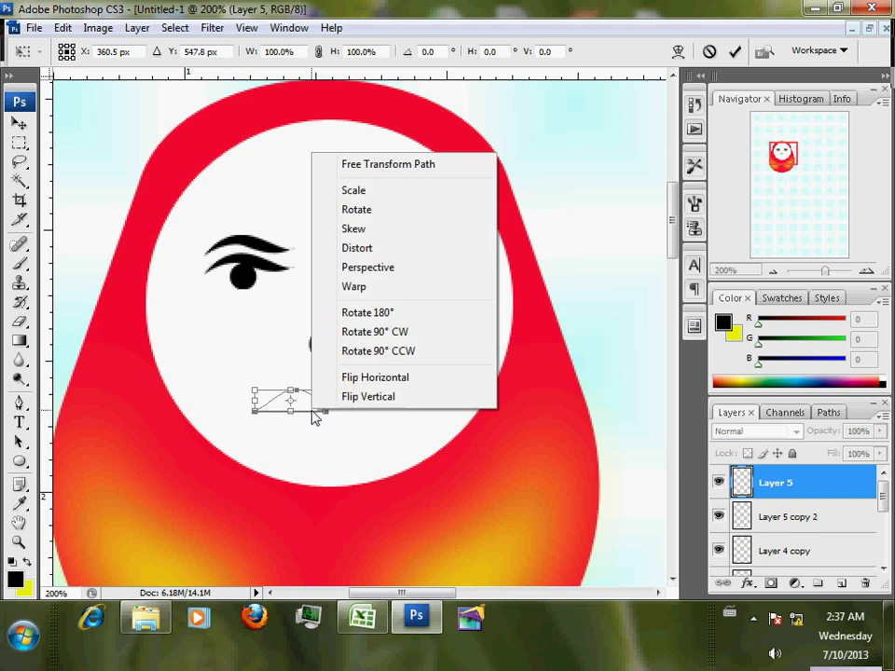
left_click(365, 377)
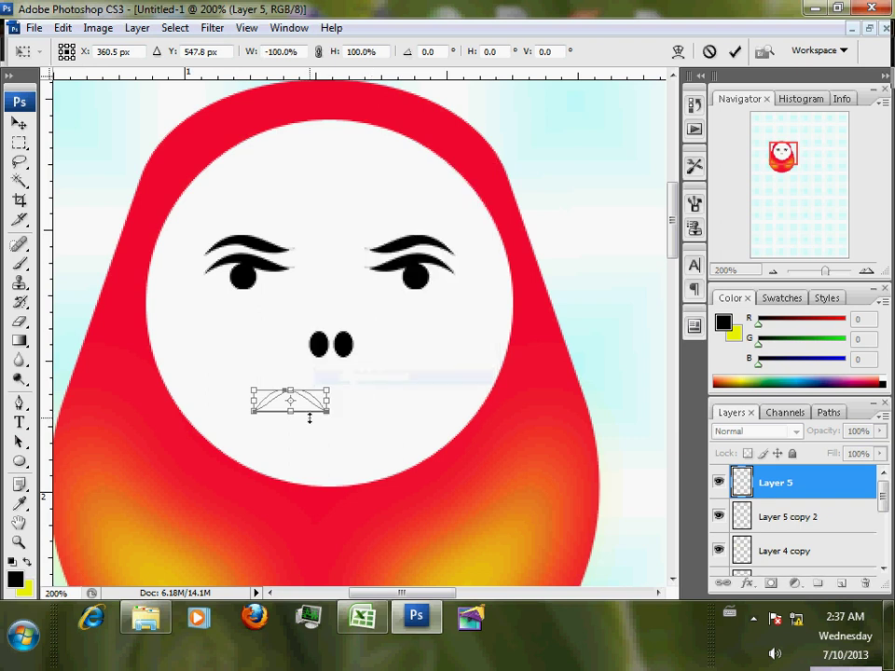
left_click_drag(313, 404, 363, 405)
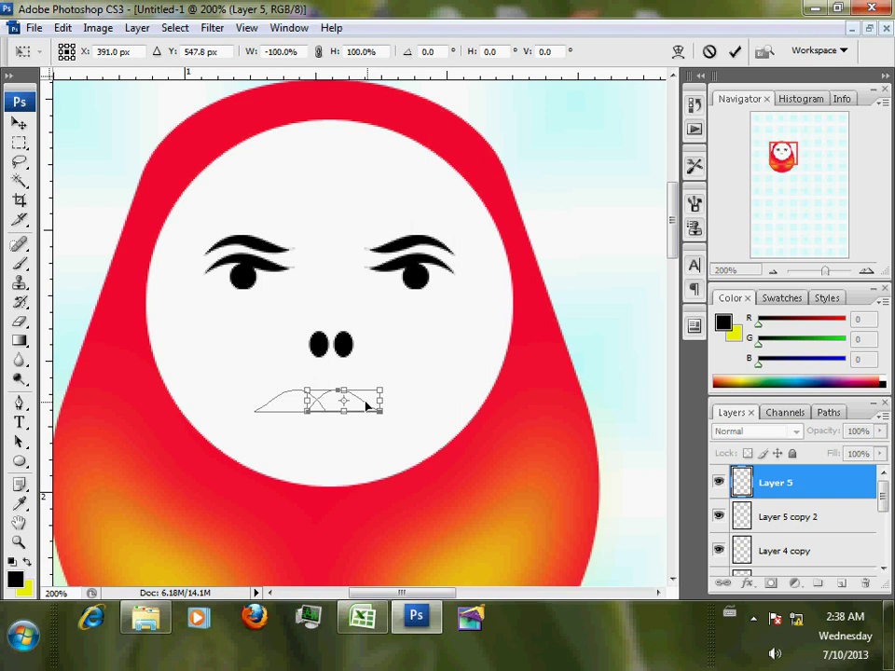
left_click(736, 52)
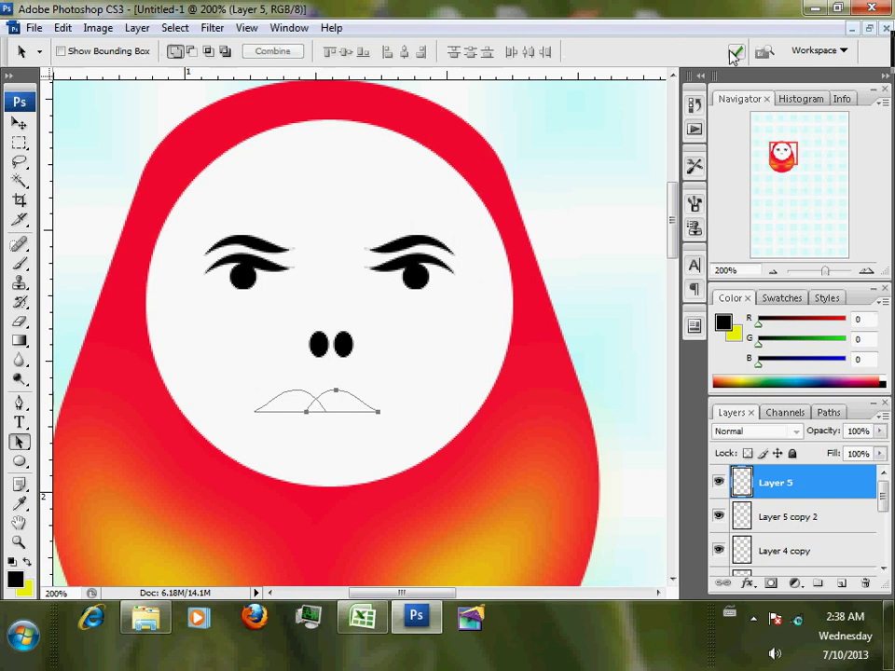
Step: Combine the two half-lip paths into one upper lip and move it centered beneath the nostrils
left_click(284, 401, "shift")
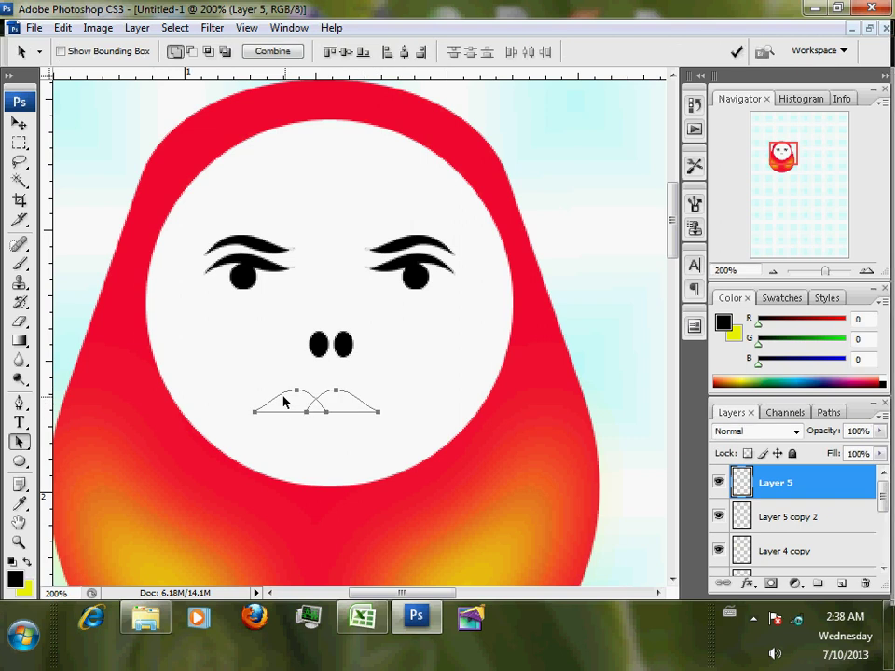
left_click(264, 52)
left_click(343, 418)
left_click_drag(337, 411, 355, 405)
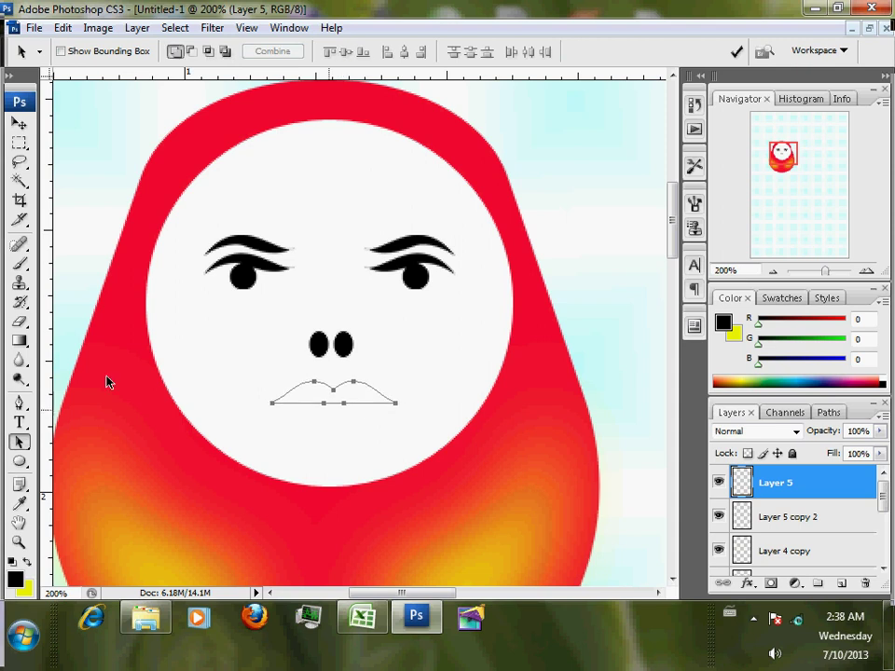
Step: Draw a closed lower-lip path with a flat top and a rounded bottom just below the upper lip
left_click(19, 402)
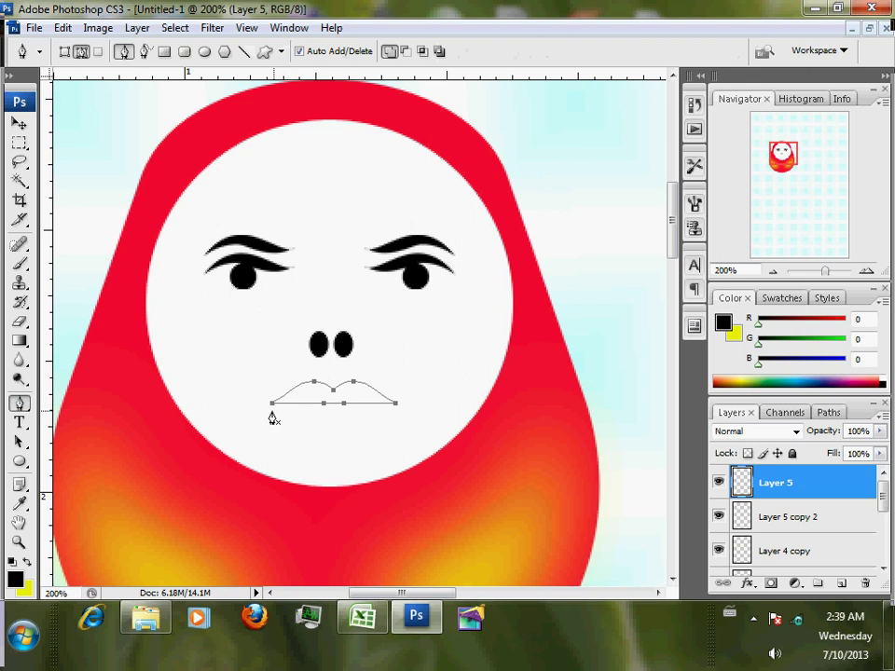
left_click(393, 411)
left_click_drag(272, 412, 205, 346)
Step: Convert the upper and lower lip paths into a new anti-aliased selection with a feather radius of 0 pixels
right_click(338, 423)
left_click(434, 310)
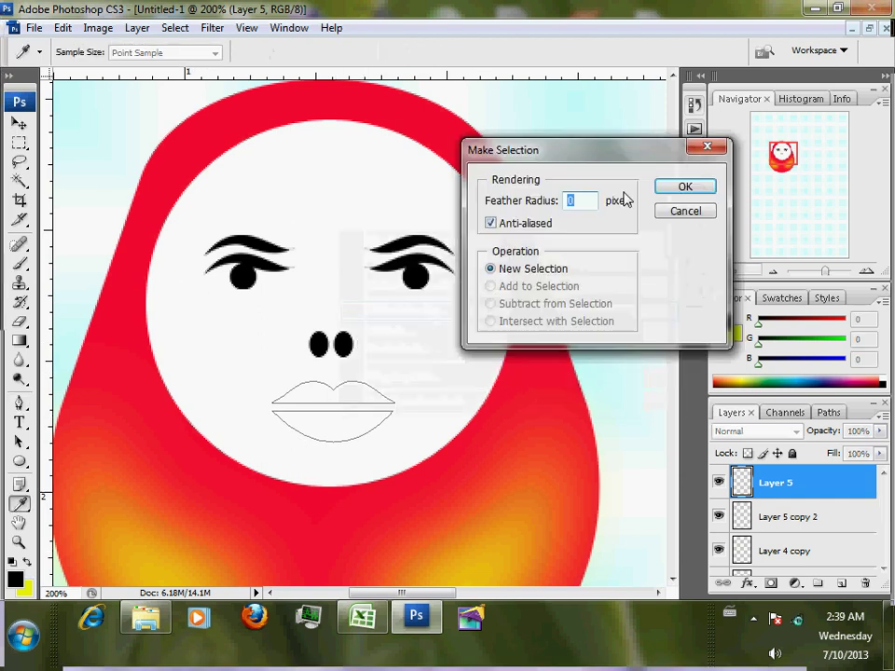
left_click(701, 191)
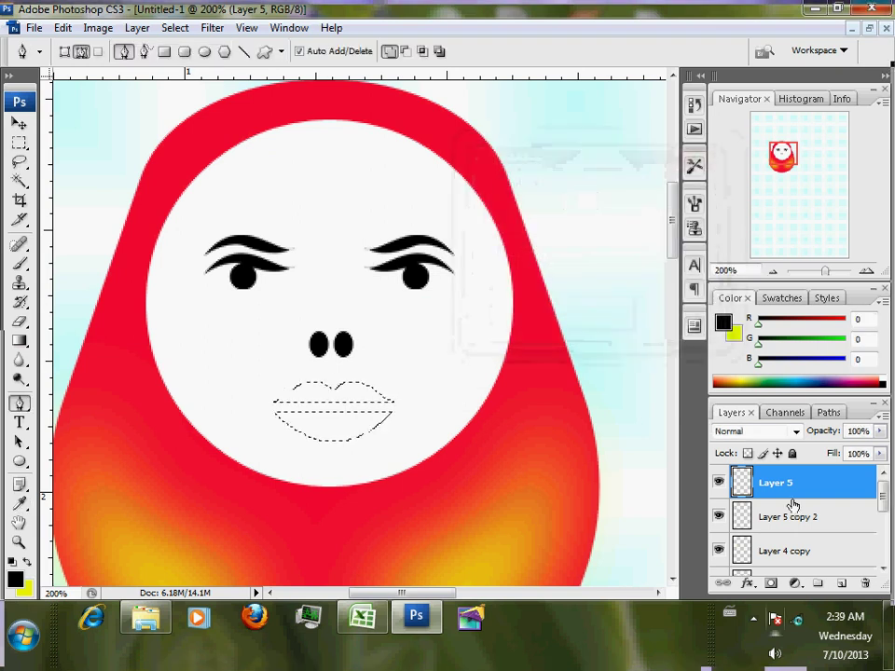
Step: Fill the lip selection with black on a new layer and deselect it
left_click(841, 584)
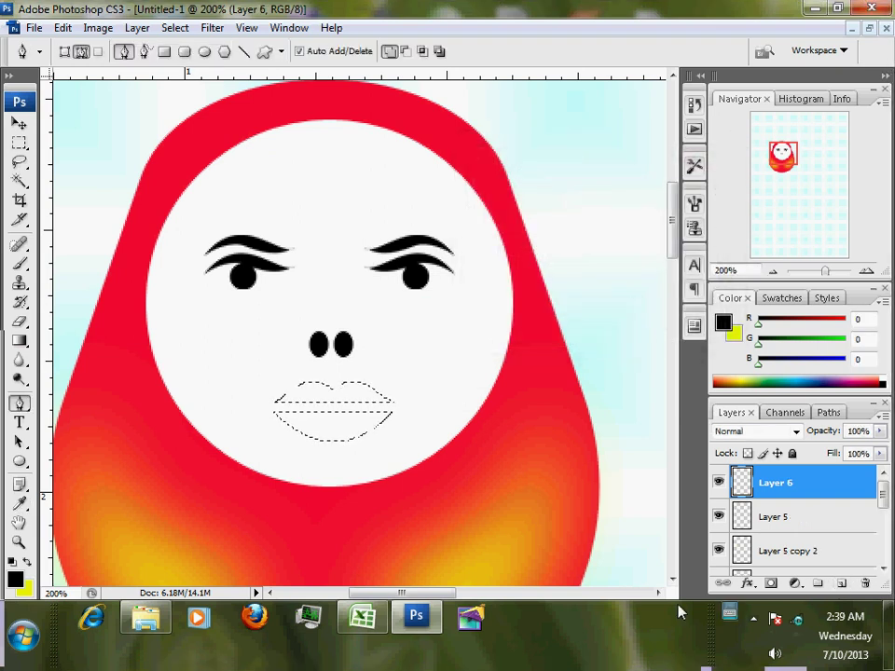
key("alt+BackSpace")
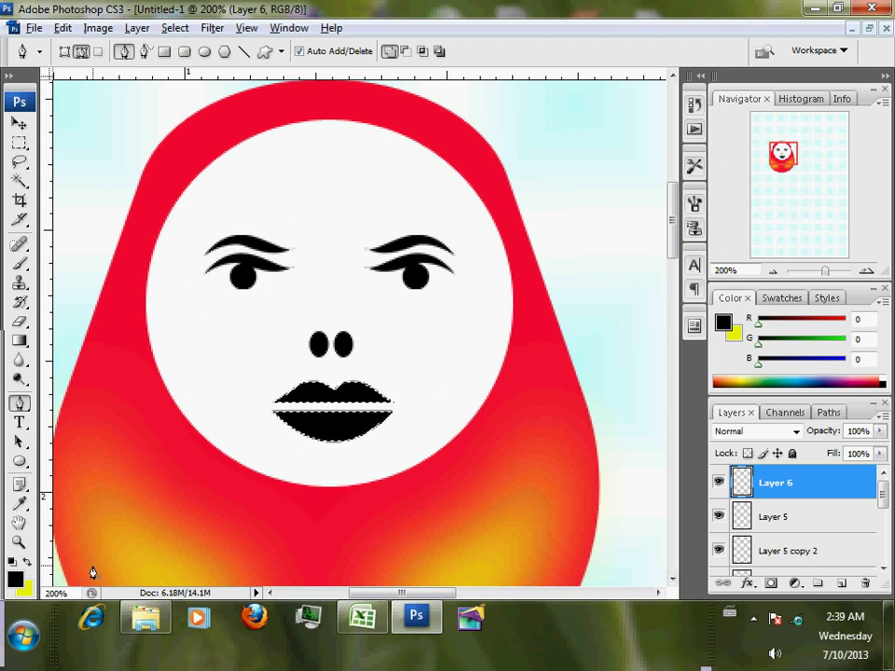
key("ctrl+d")
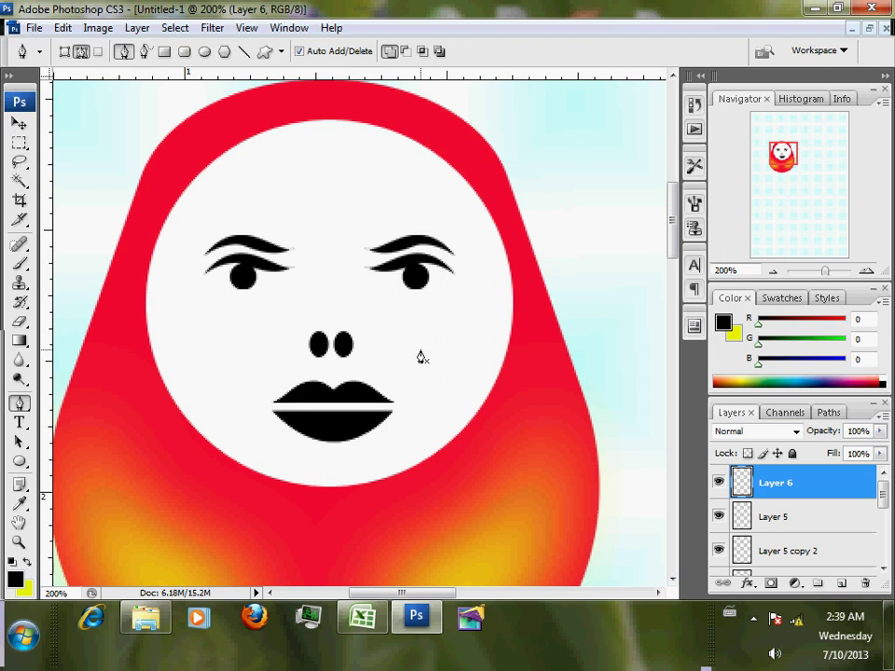
Step: Nudge the lips slightly left to center them on the face, using a rectangular selection between the eyes as a guide
key("m")
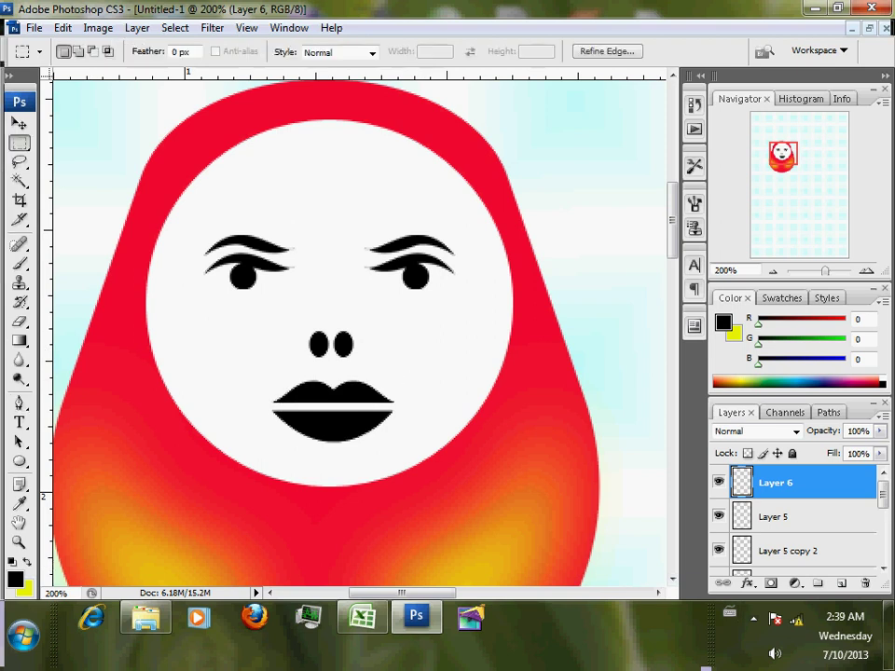
mouse_move(293, 235)
left_mouse_down()
mouse_move(311, 276)
mouse_move(366, 278)
left_mouse_up()
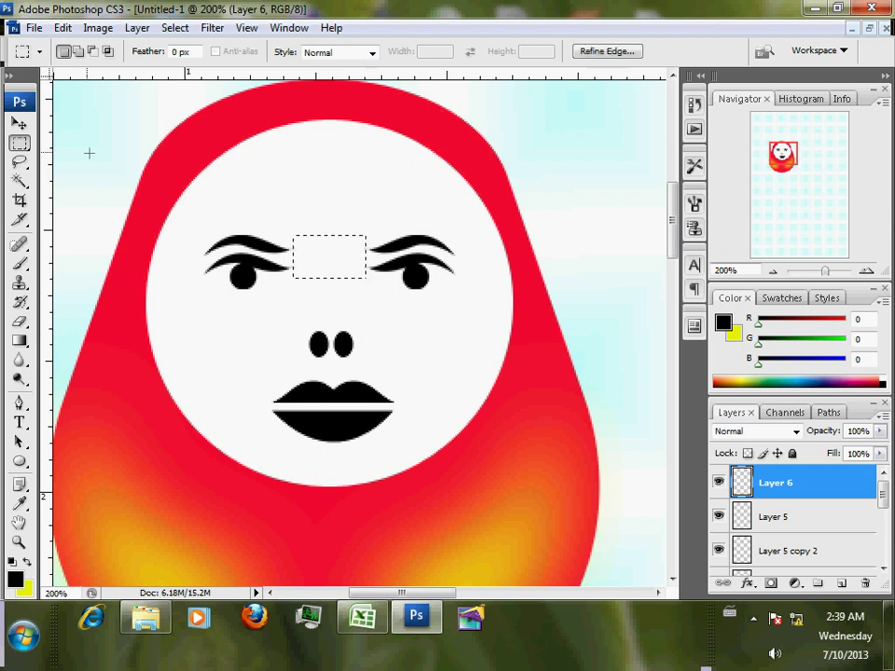
left_click(19, 122)
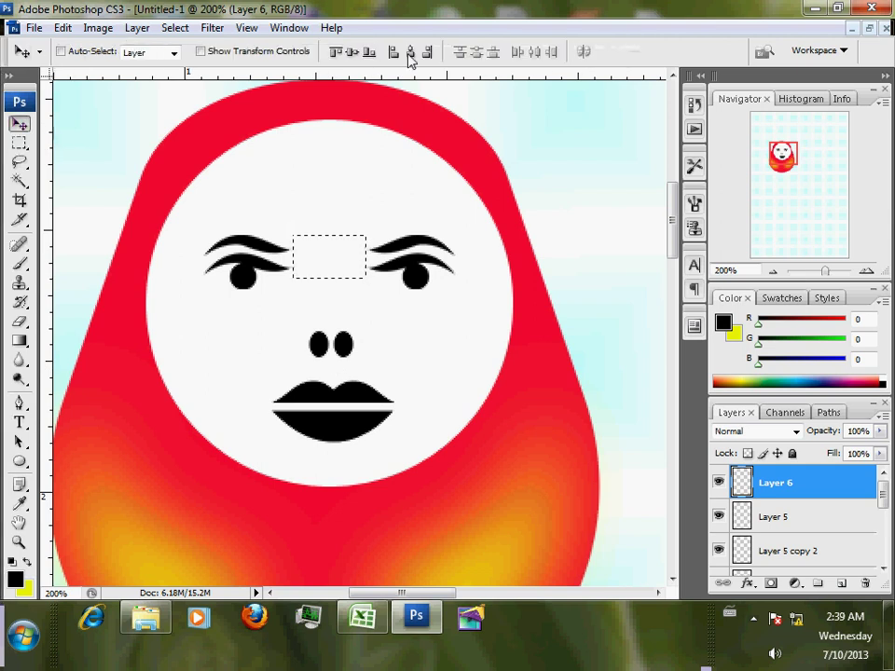
key("Left")
key("Left")
key("Left")
key("Left")
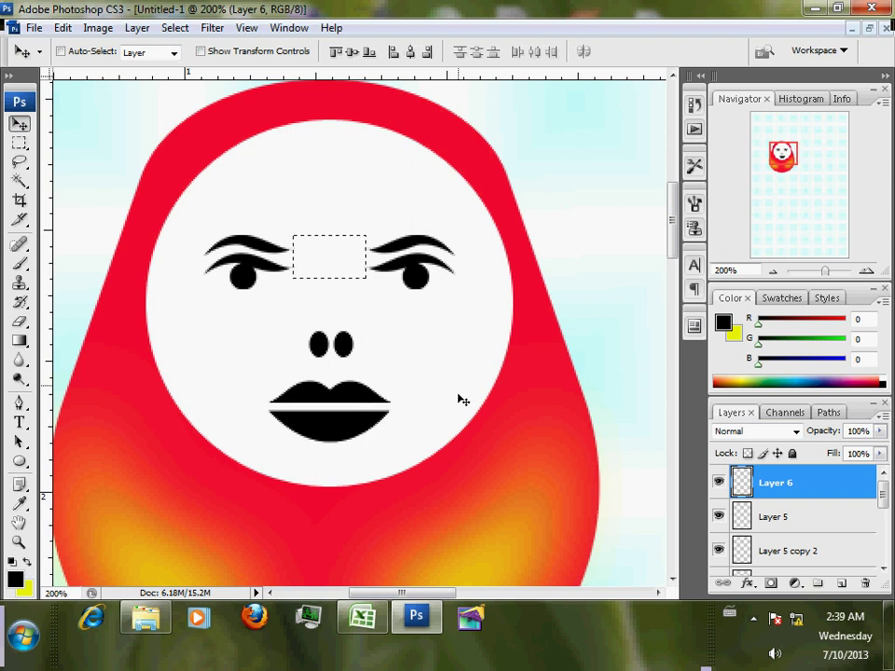
key("ctrl+d")
key("ctrl+minus")
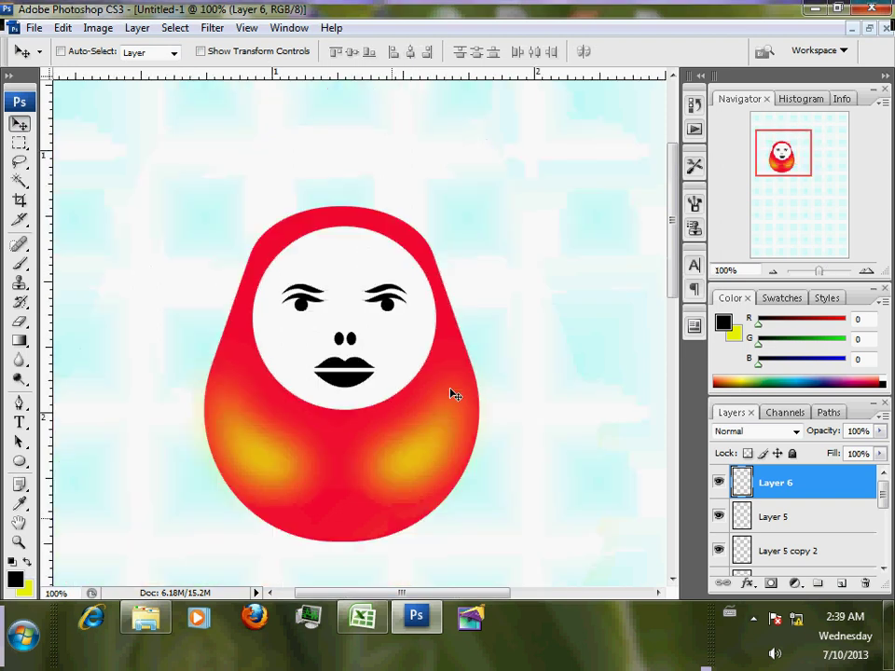
Step: Merge all the figure layers from Layer 2 up to Layer 6 into a single layer
scroll(461, 364, "down", 3)
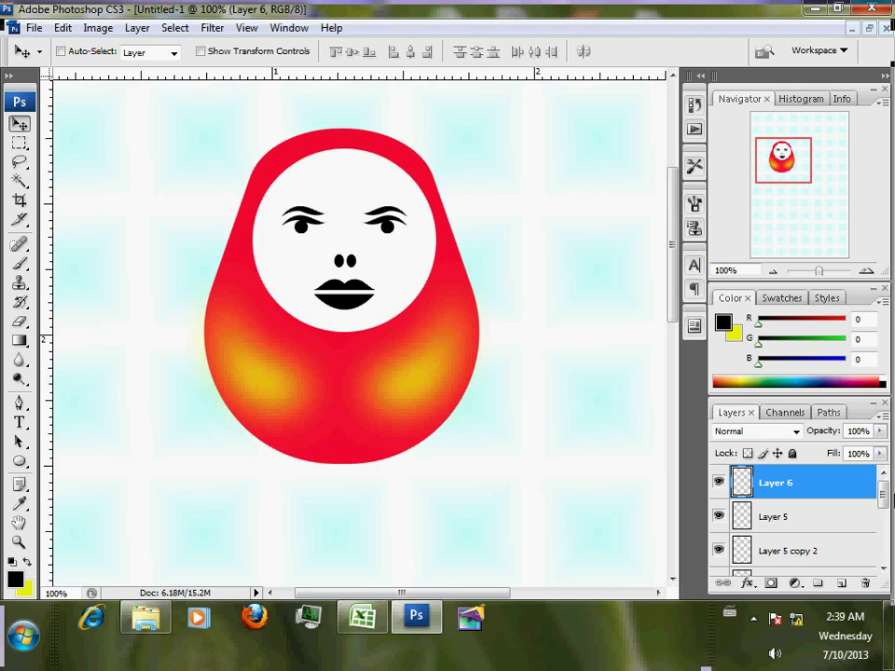
scroll(881, 499, "down", 5)
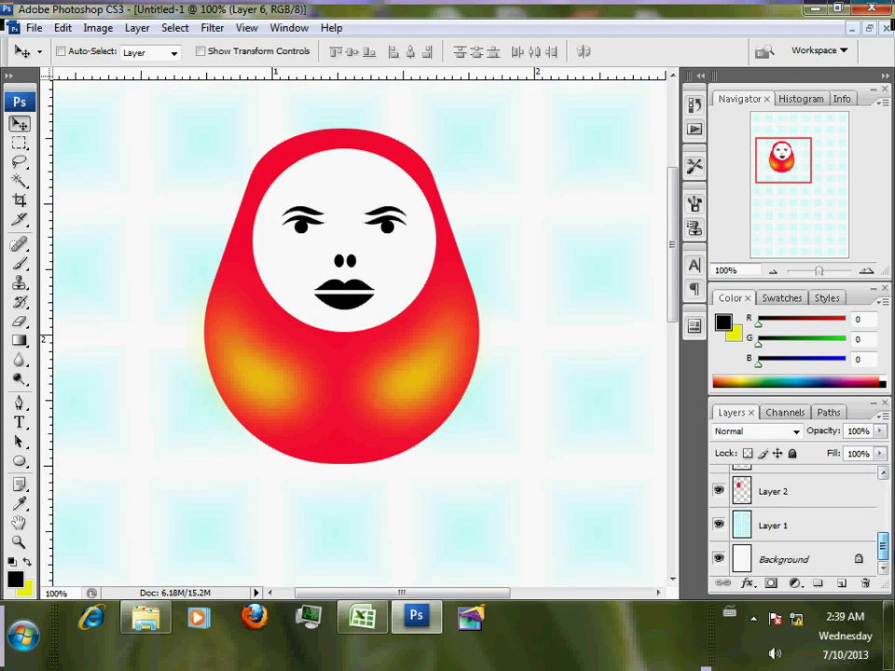
left_click(859, 495, "shift")
left_click_drag(881, 549, 885, 484)
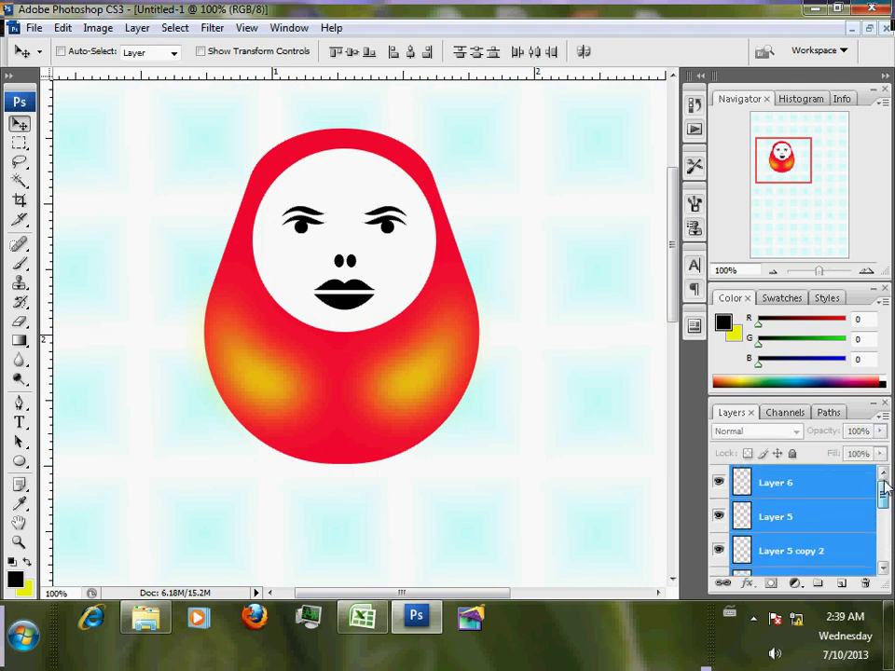
key("ctrl+e")
Step: Scale the merged figure up to 232.4% and place it near the horizontal center of the page's upper half
key("ctrl+minus")
key("ctrl+minus")
key("ctrl+t")
left_click_drag(349, 186, 417, 139)
left_click_drag(360, 266, 401, 335)
left_click_drag(470, 191, 475, 182)
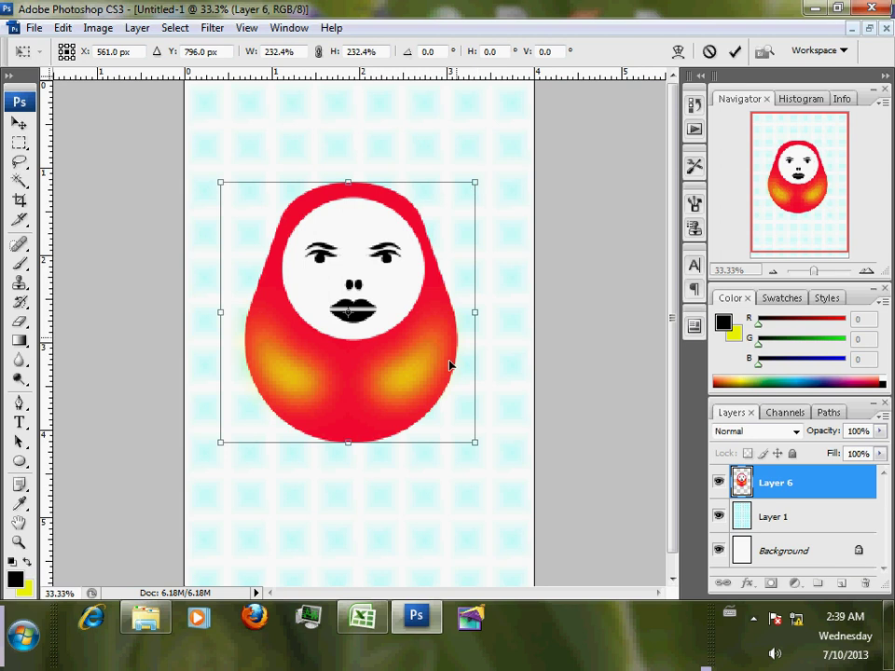
key("Return")
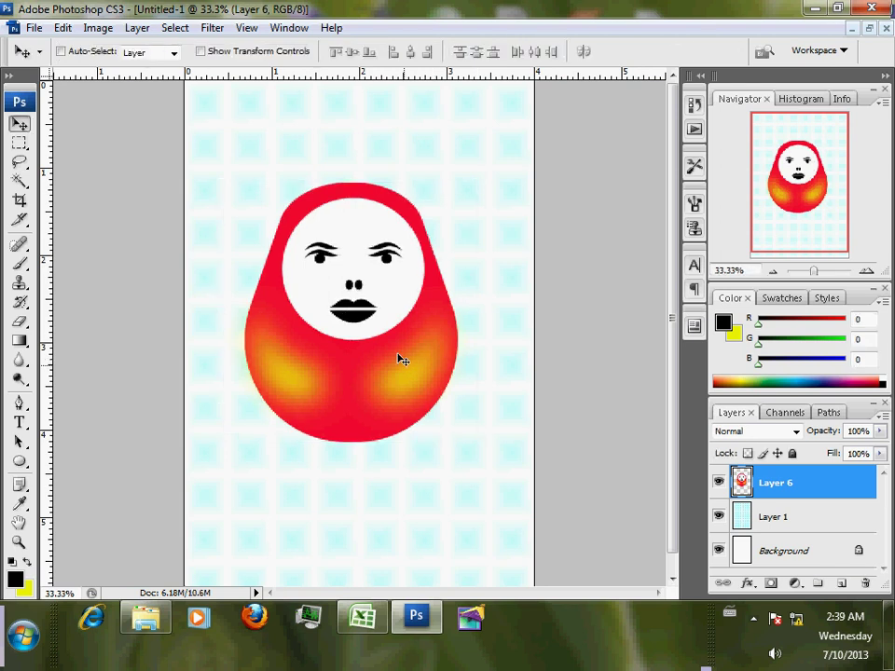
Step: Draw a wide rectangle path below the figure and a smaller one overlapping its lower-left corner
key("ctrl+plus")
scroll(430, 355, "down", 3)
left_click(18, 460)
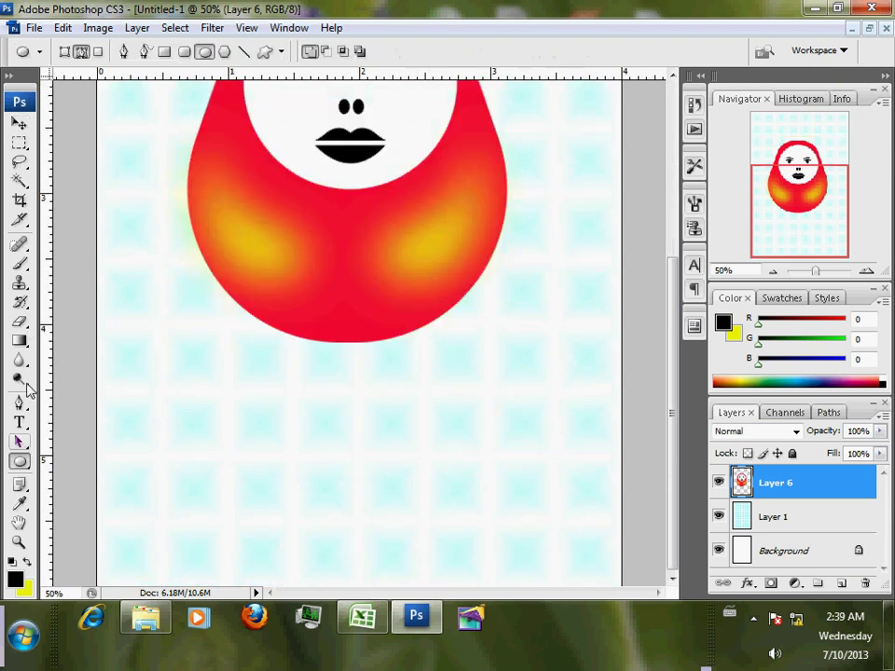
left_click(164, 53)
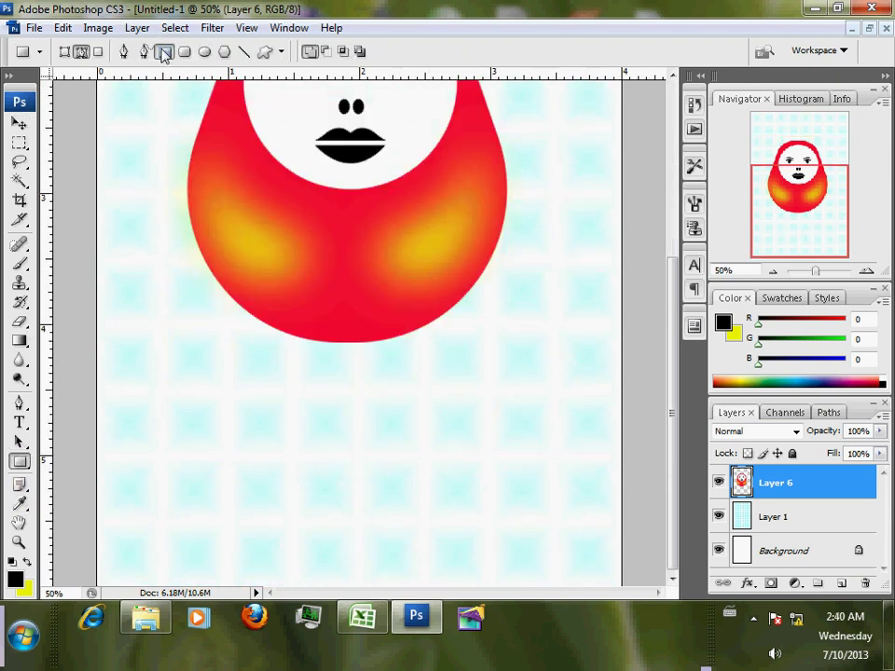
left_click_drag(218, 365, 385, 454)
left_click_drag(174, 409, 262, 485)
Step: Add a midpoint anchor to the small rectangle's left edge and pull it inward into a sharp ribbon notch
left_click(19, 403)
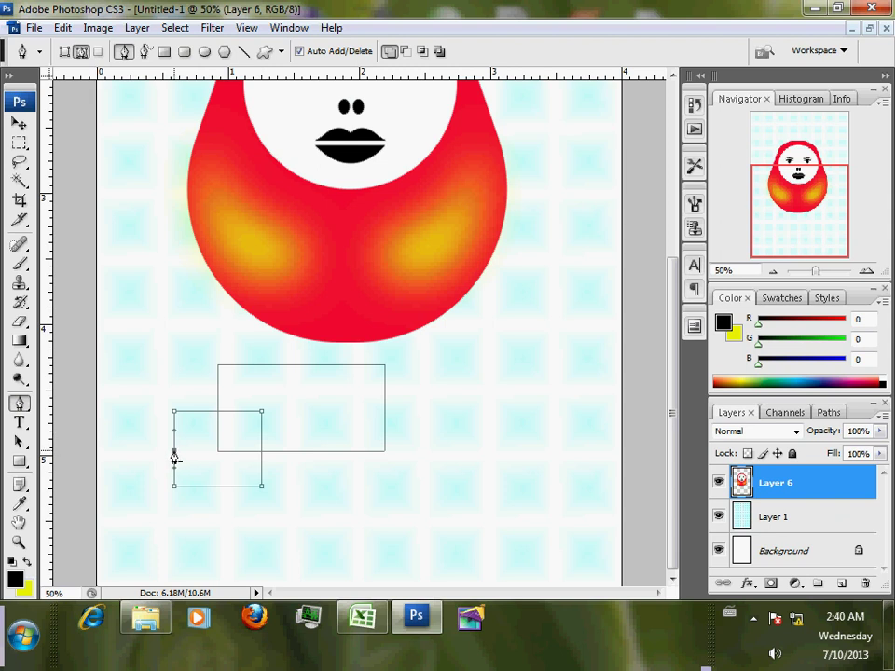
left_click_drag(175, 454, 198, 457)
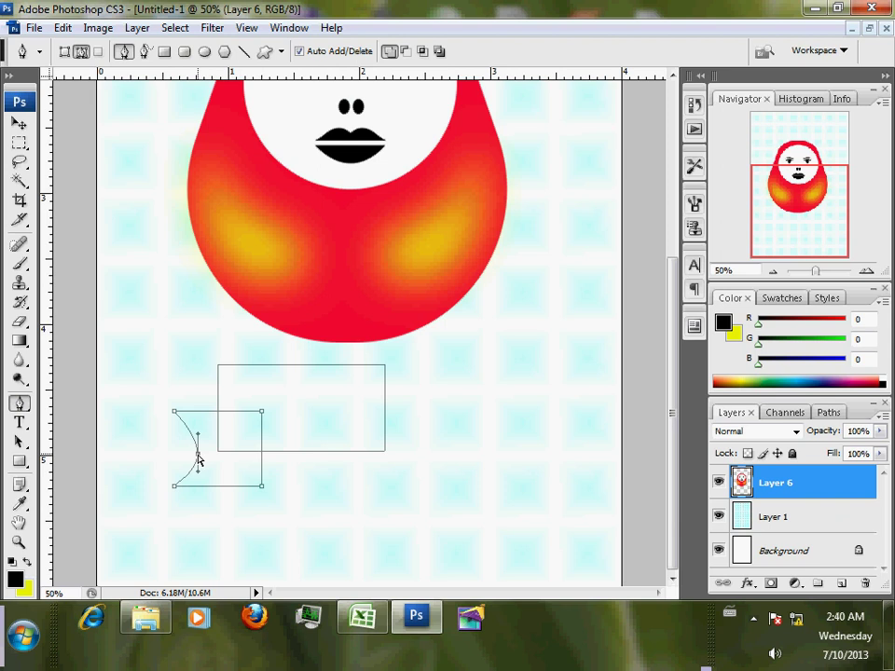
left_click_drag(197, 436, 188, 474)
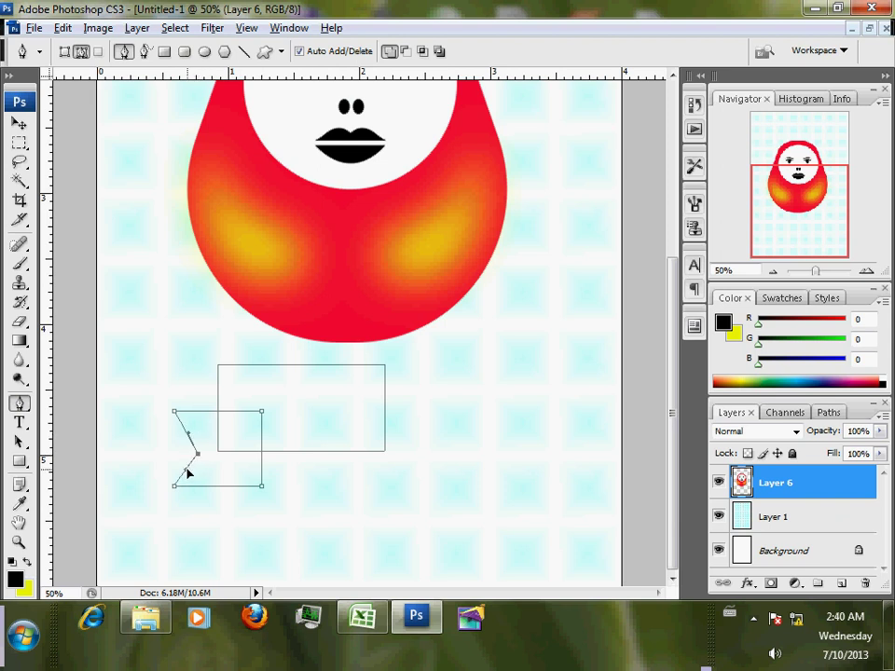
Step: Add anchors where the small path crosses the wide rectangle and remove the corner lying inside it
left_click(220, 411)
left_click(261, 449)
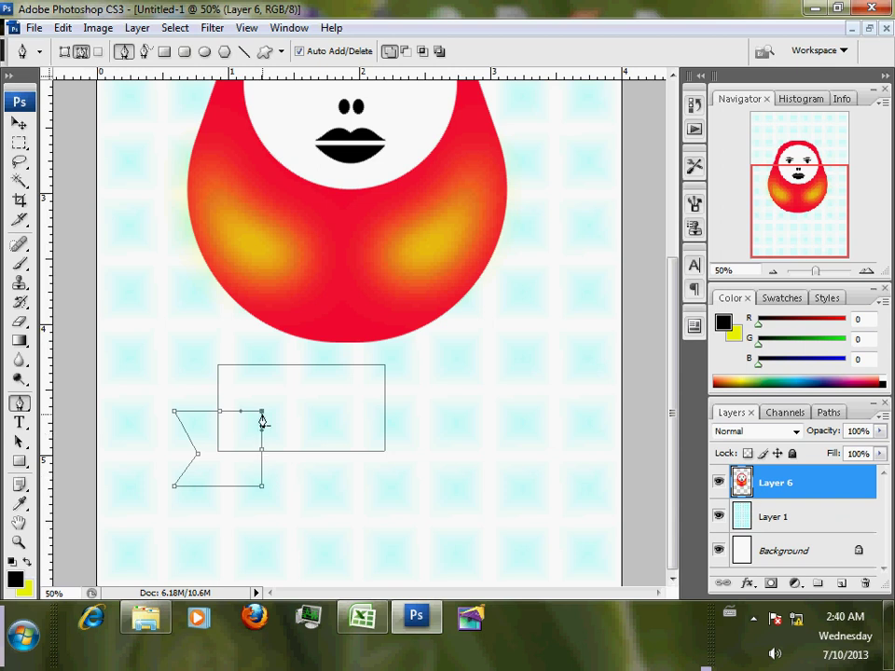
key("Return")
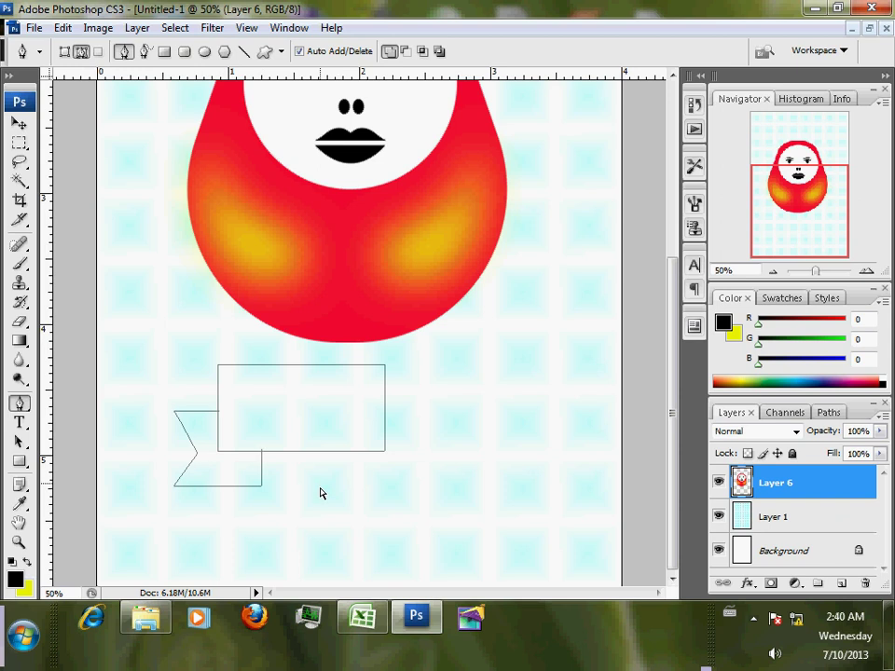
Step: Adjust the ribbon tail's two open endpoints so they meet the edges of the wide rectangle
key("ctrl+plus")
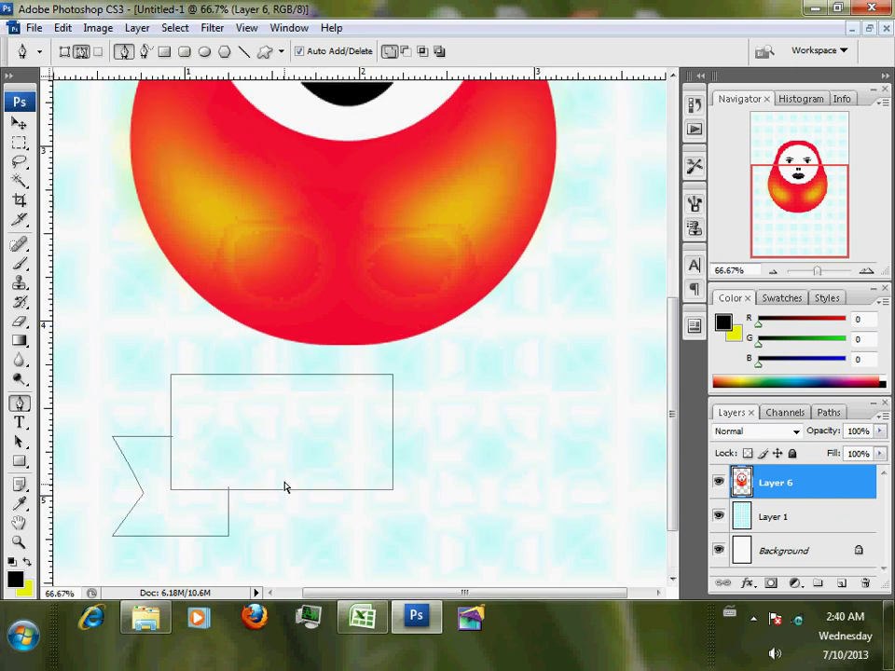
left_click_drag(304, 427, 319, 370)
left_click(243, 454)
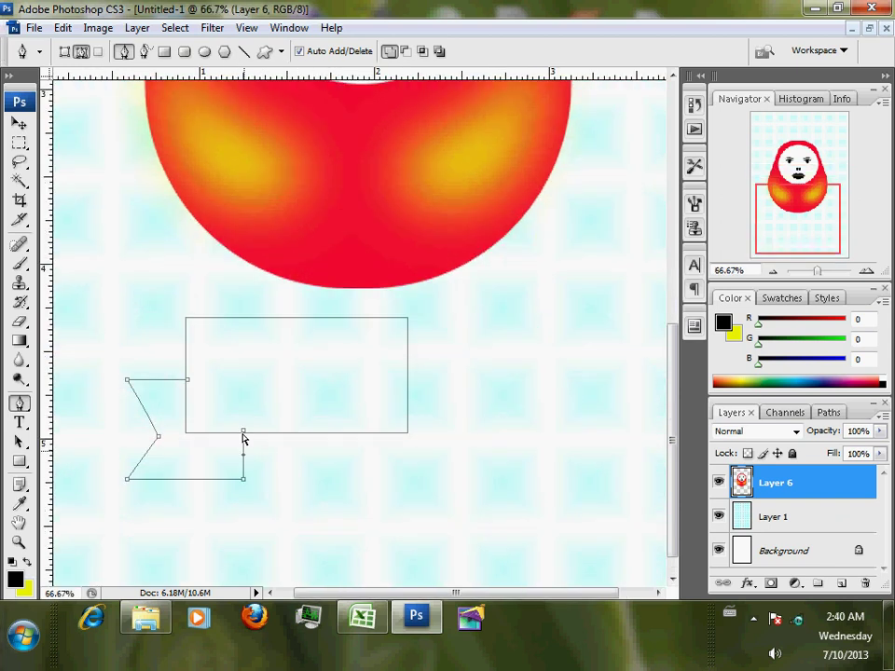
left_click(244, 433)
left_click(186, 381)
Step: Draw a diagonal fold line from the wide rectangle's lower-left corner to the ribbon tail's lower-right corner
key("Escape")
left_click(185, 434)
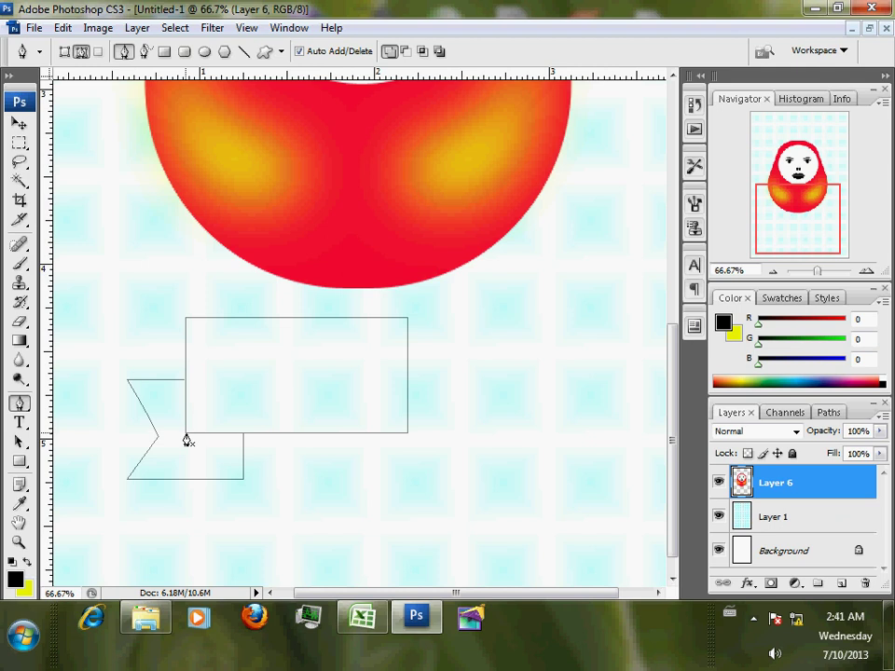
left_click(242, 481)
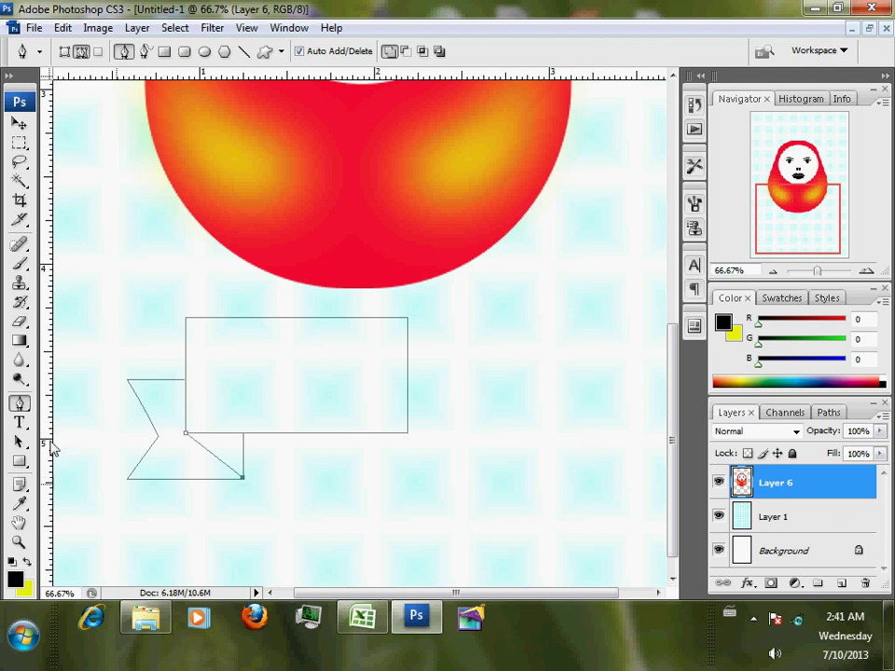
Step: Duplicate all the banner paths, flip the copy horizontally, and move it right to form the opposite half
left_click(17, 443)
left_click_drag(92, 299, 464, 528)
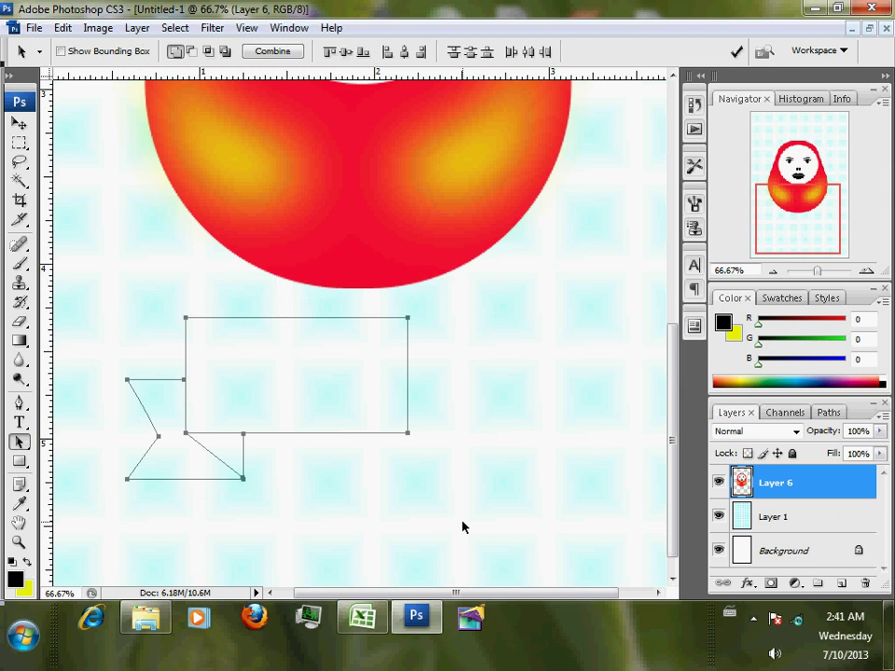
key("ctrl+t")
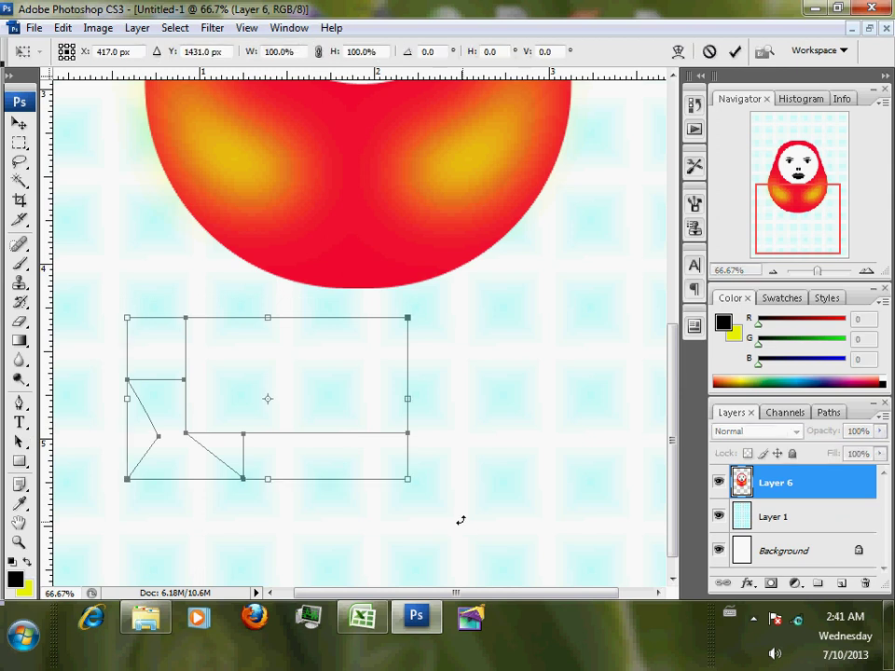
right_click(355, 403)
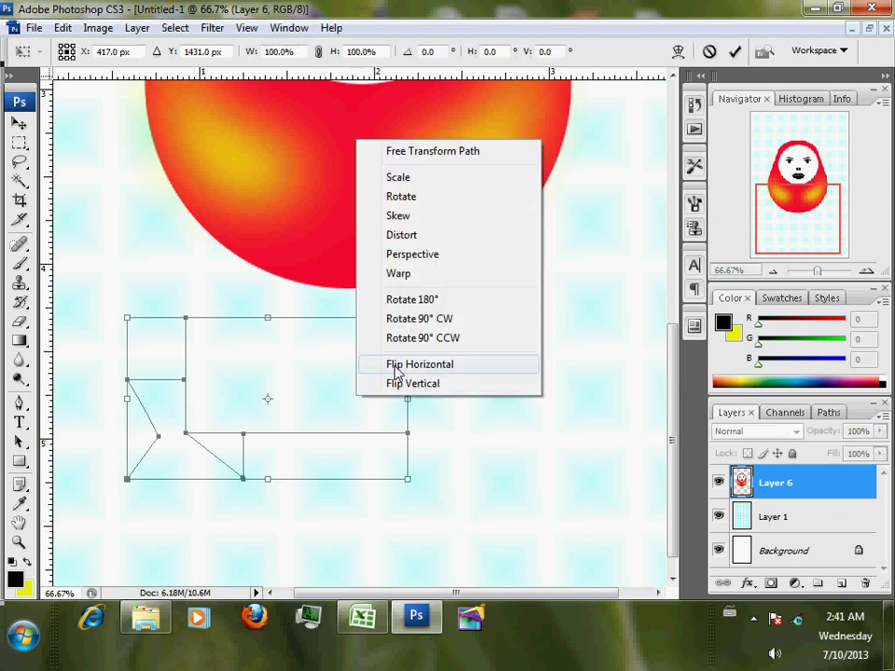
left_click(395, 368)
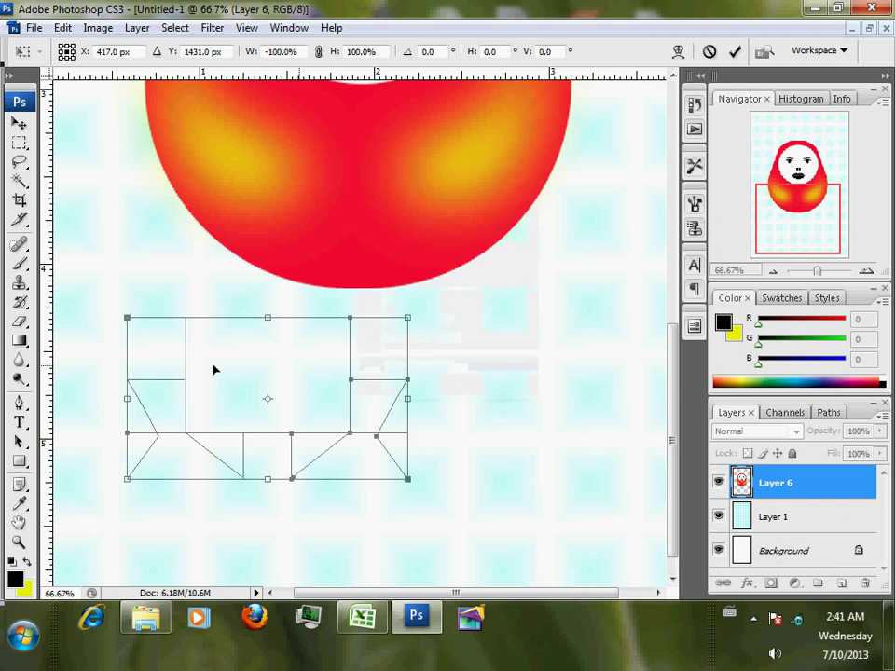
left_click_drag(235, 369, 421, 374)
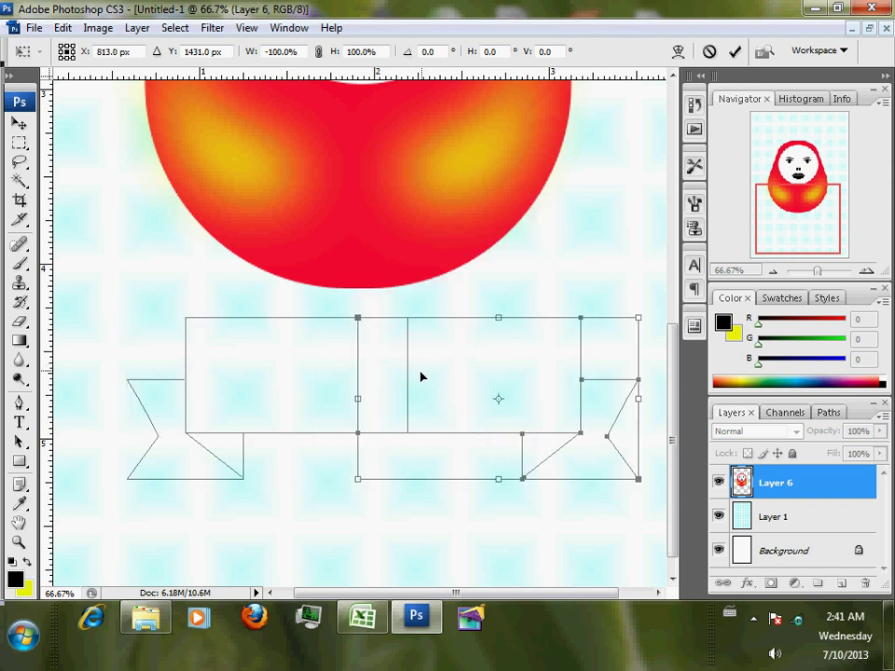
left_click(734, 52)
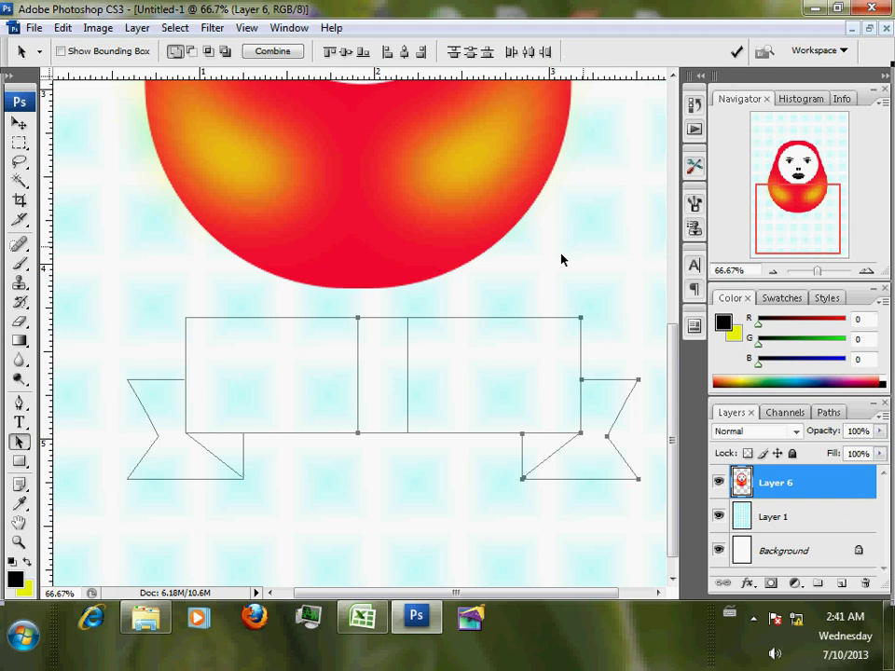
Step: Combine the two overlapping banner rectangles into one wide rectangle and deselect the paths
left_click(480, 334)
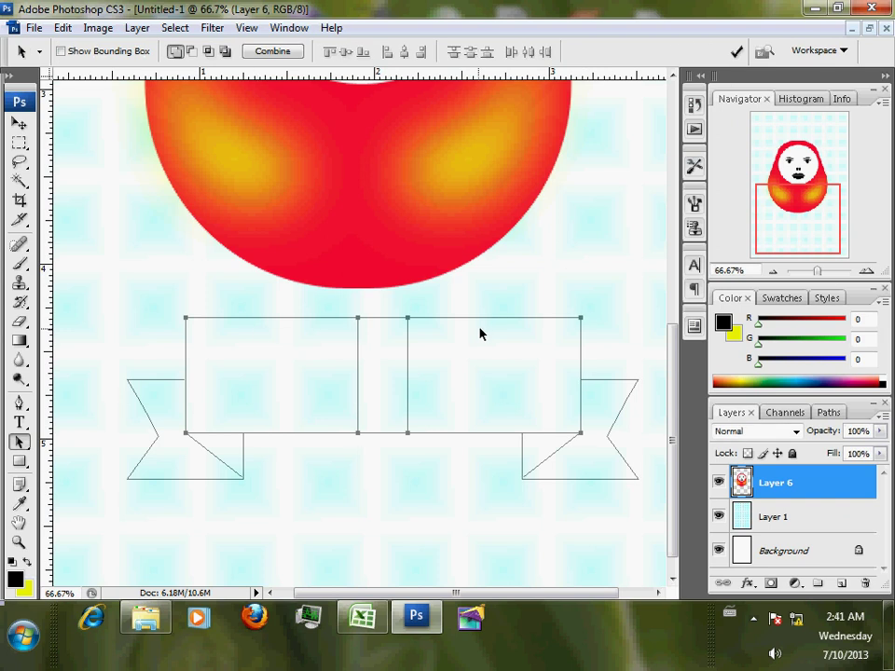
left_click(272, 51)
left_click(356, 502)
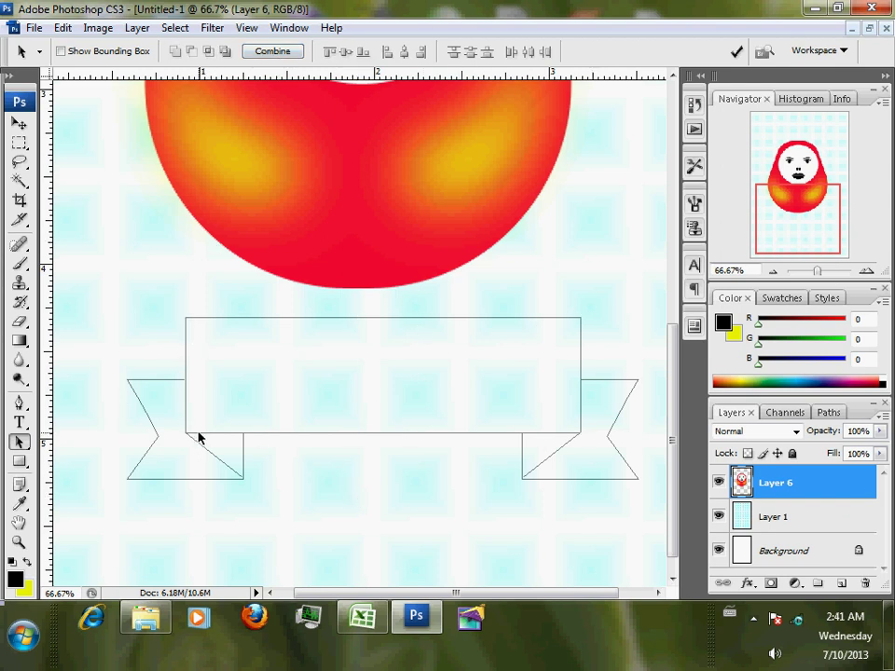
Step: On a new layer, stroke the banner paths in black with an 8 px, 100% hardness brush and hide the paths
left_click(842, 584)
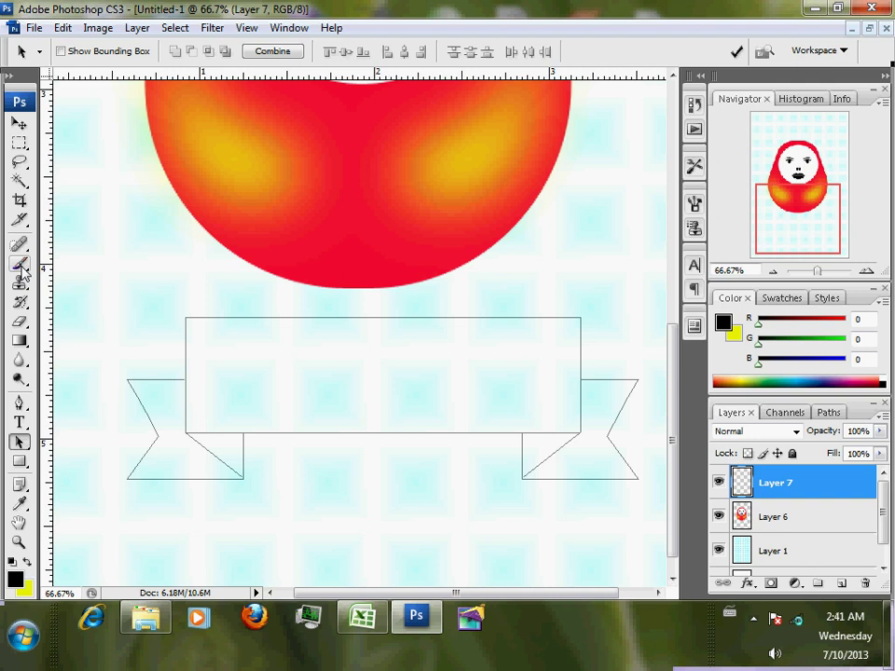
left_click(20, 265)
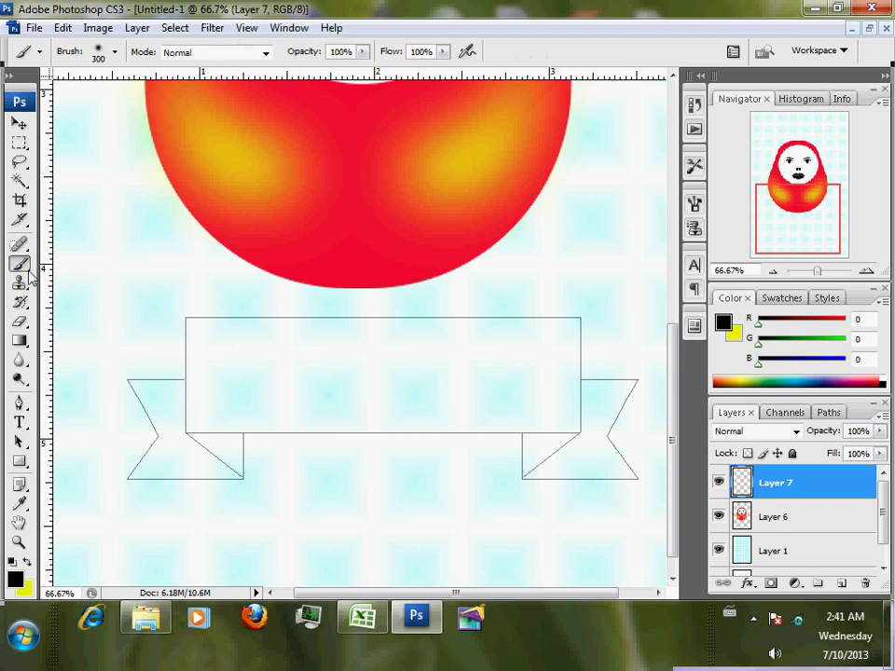
right_click(221, 234)
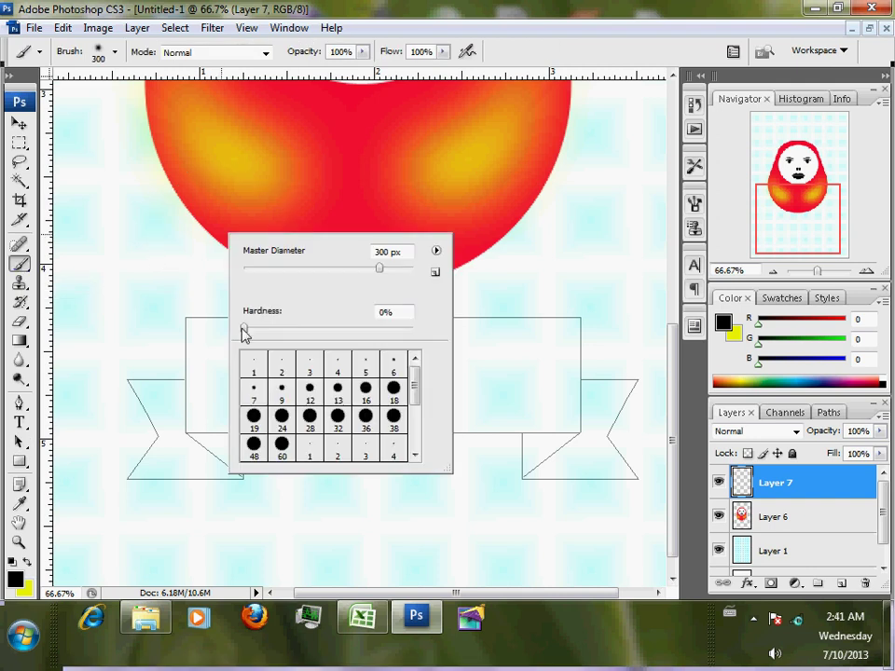
left_click_drag(244, 328, 426, 339)
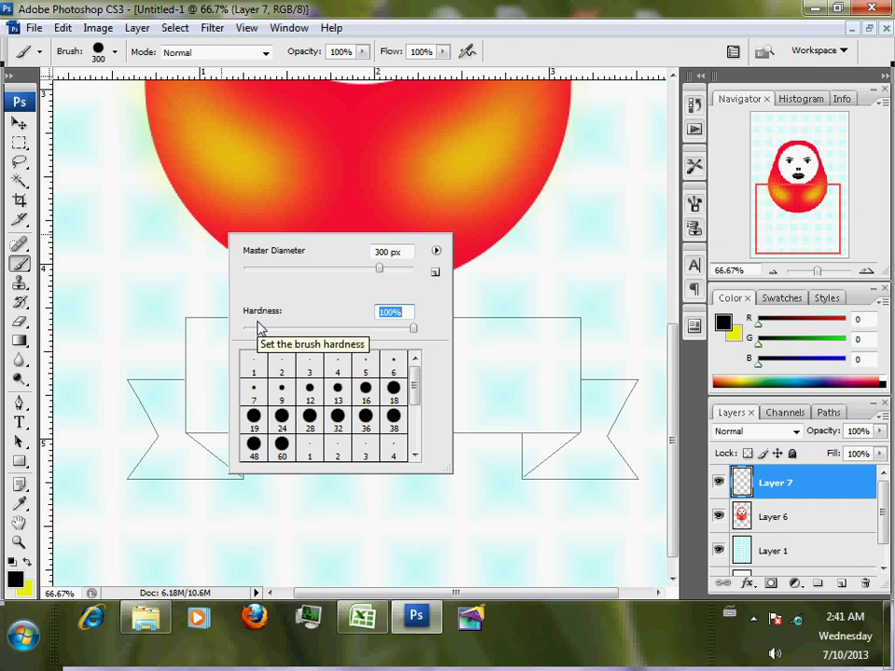
left_click_drag(382, 269, 255, 274)
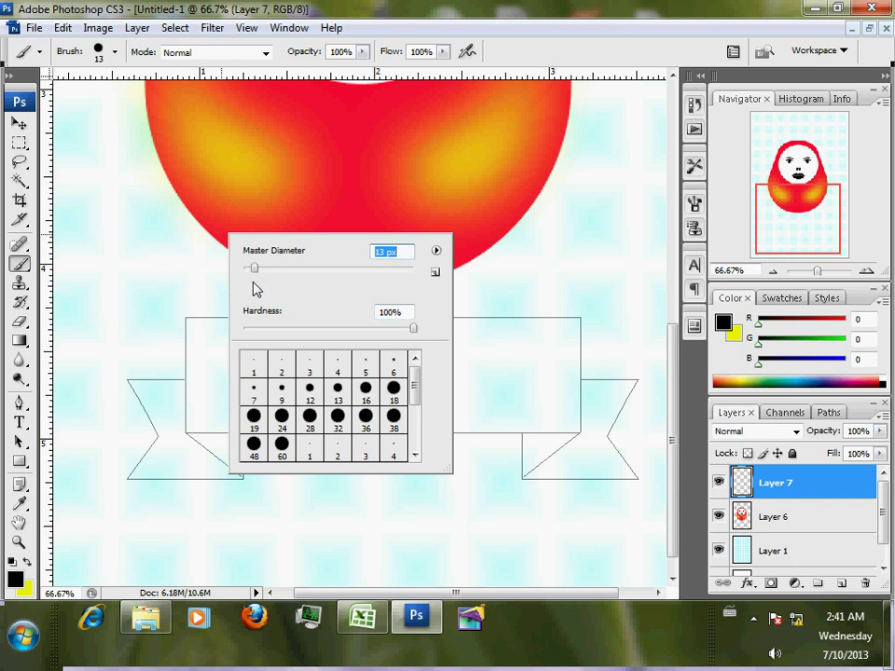
left_click_drag(253, 270, 249, 270)
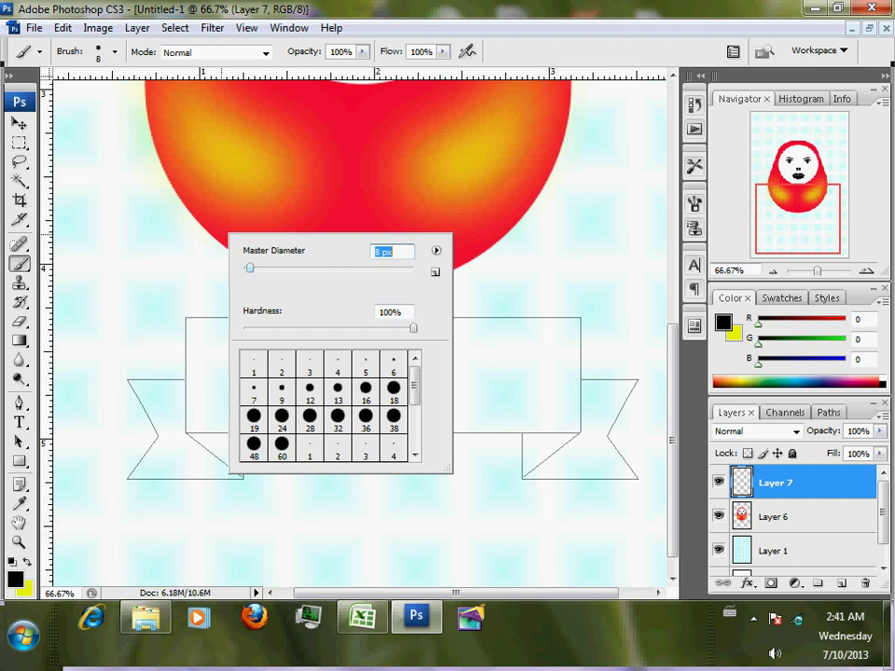
key("Return")
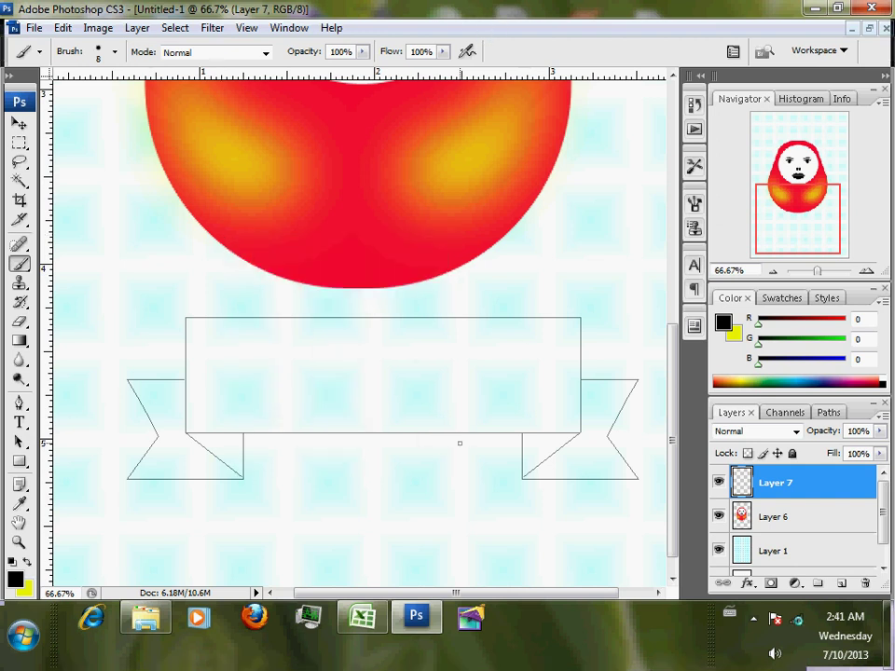
key("Return")
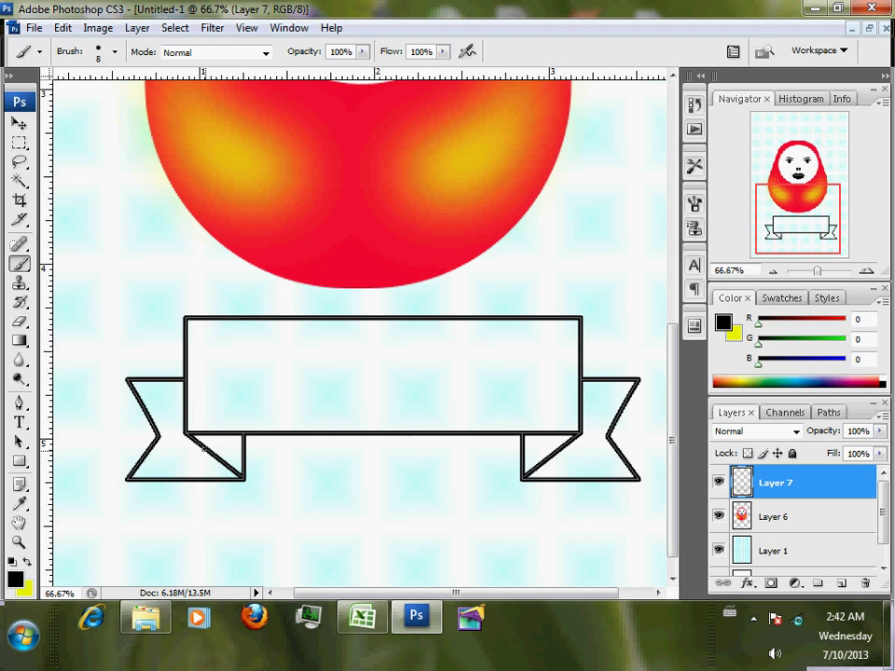
key("ctrl+h")
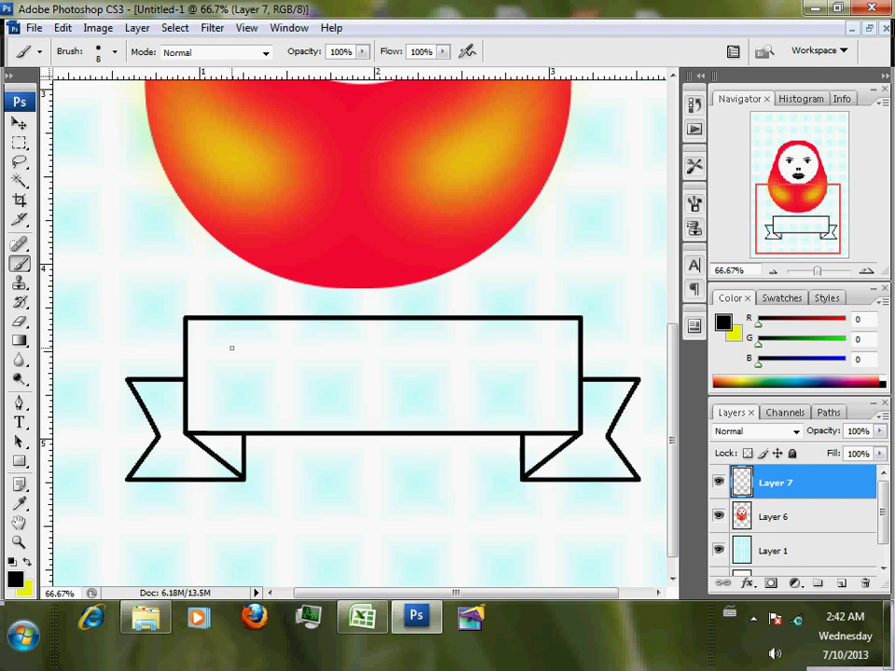
Step: Select the whole ribbon banner by tracing its outer outline, including both tails, with the Polygonal Lasso
left_click(23, 170)
left_click_drag(25, 177, 76, 181)
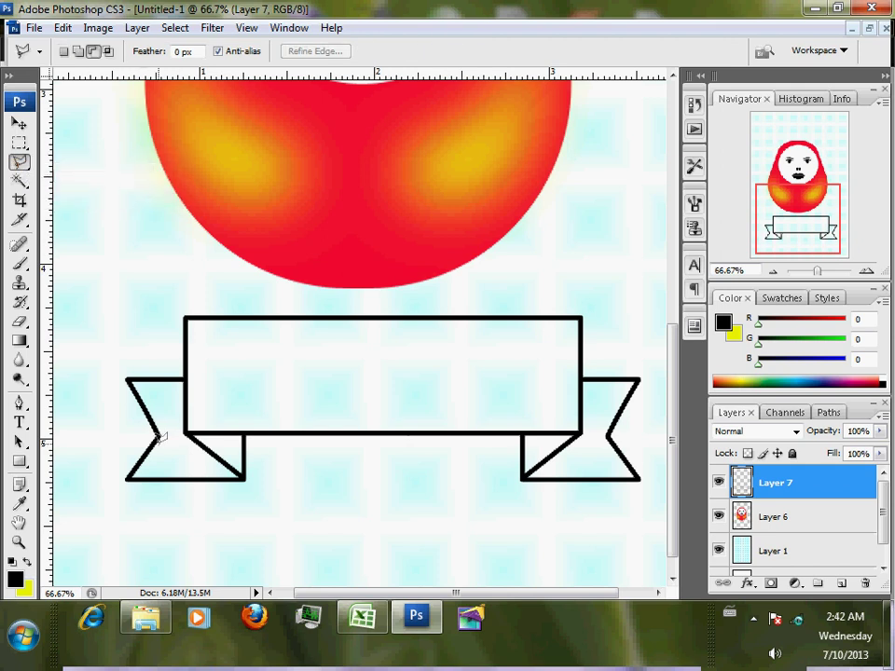
left_click(158, 434)
left_click(128, 377)
left_click(185, 378)
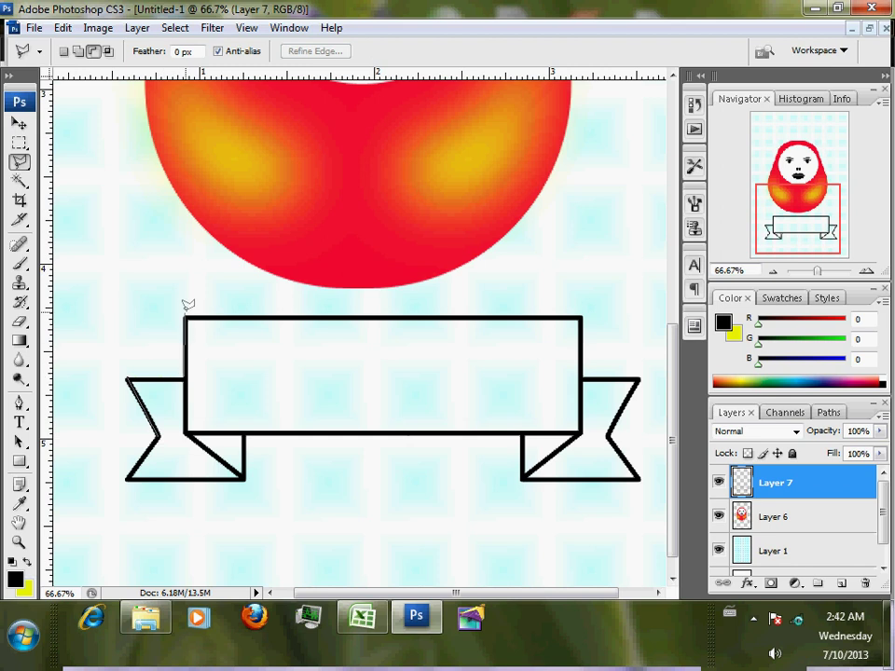
left_click(186, 318)
left_click(582, 318)
left_click(583, 379)
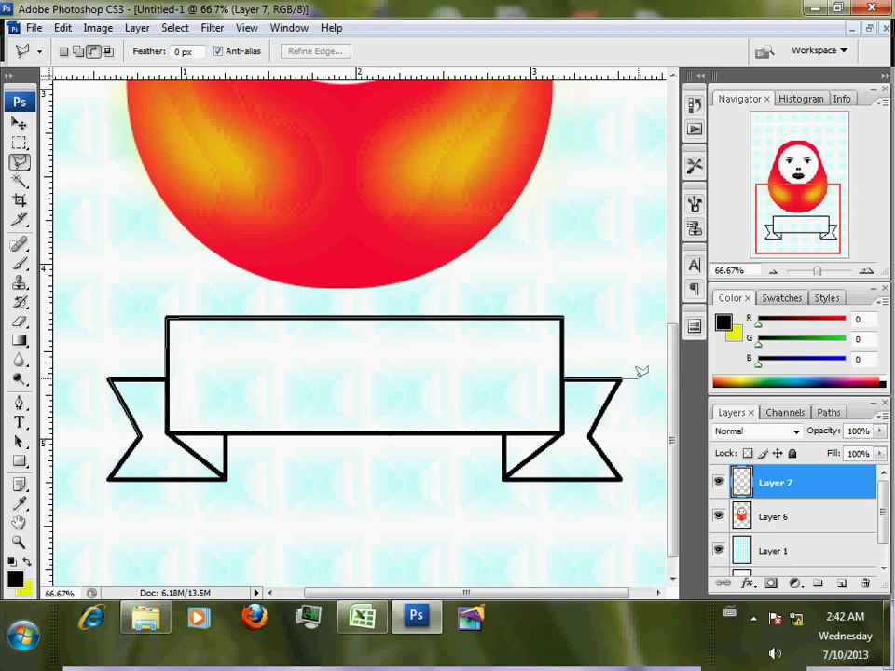
left_click(615, 378)
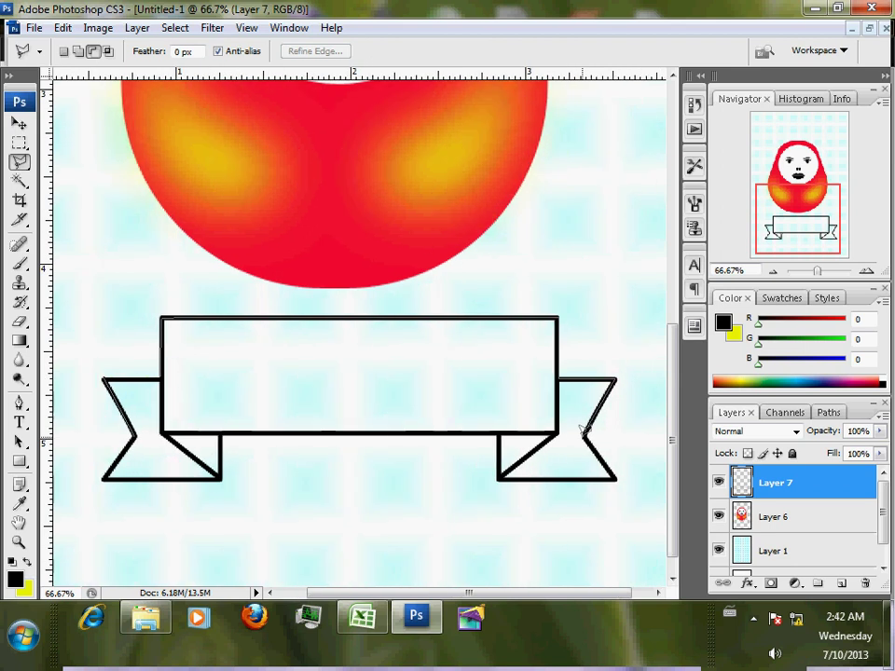
left_click(584, 432)
left_click(614, 477)
left_click(499, 476)
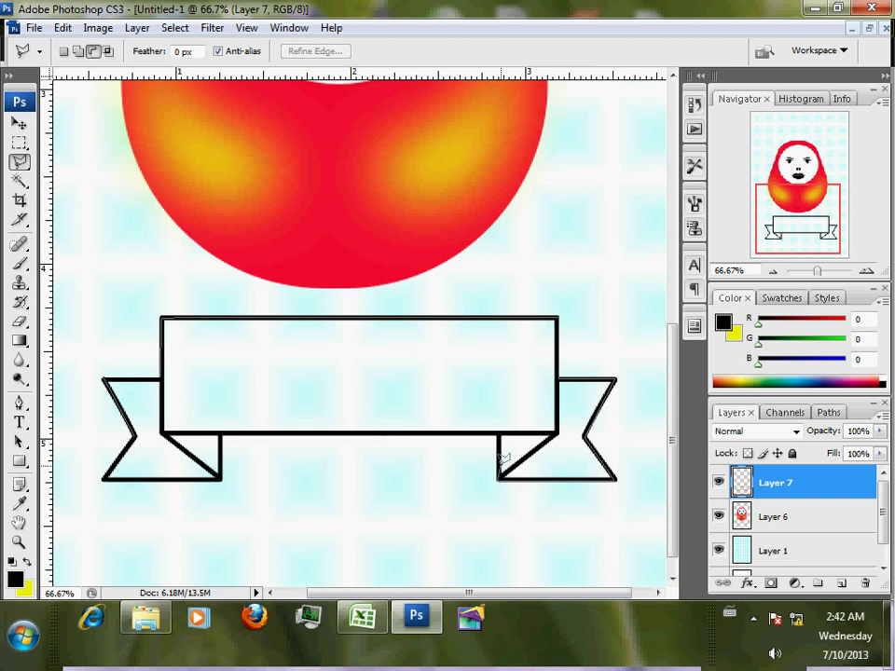
left_click(500, 431)
left_click(221, 432)
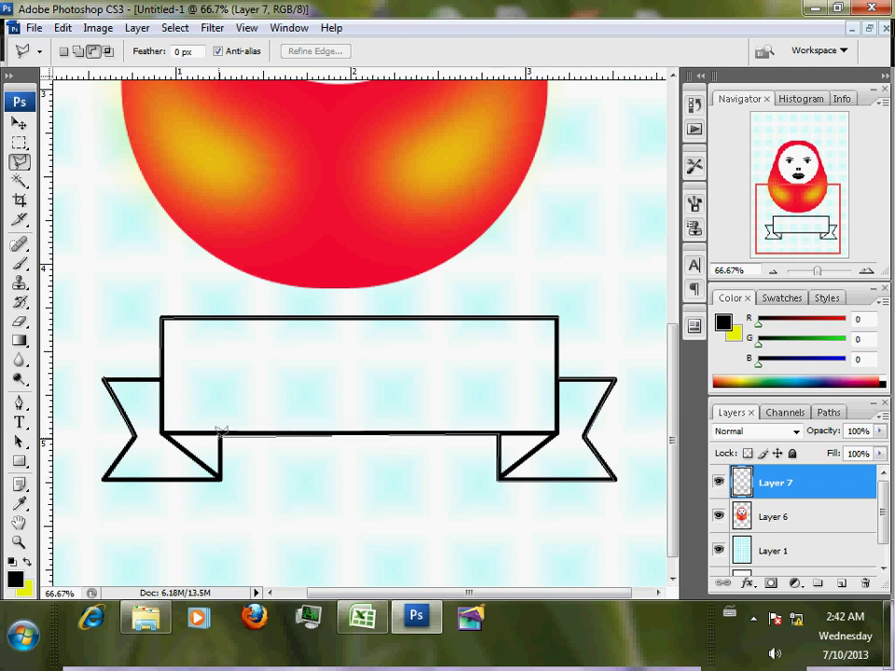
left_click(221, 478)
left_click(104, 477)
double_click(136, 435)
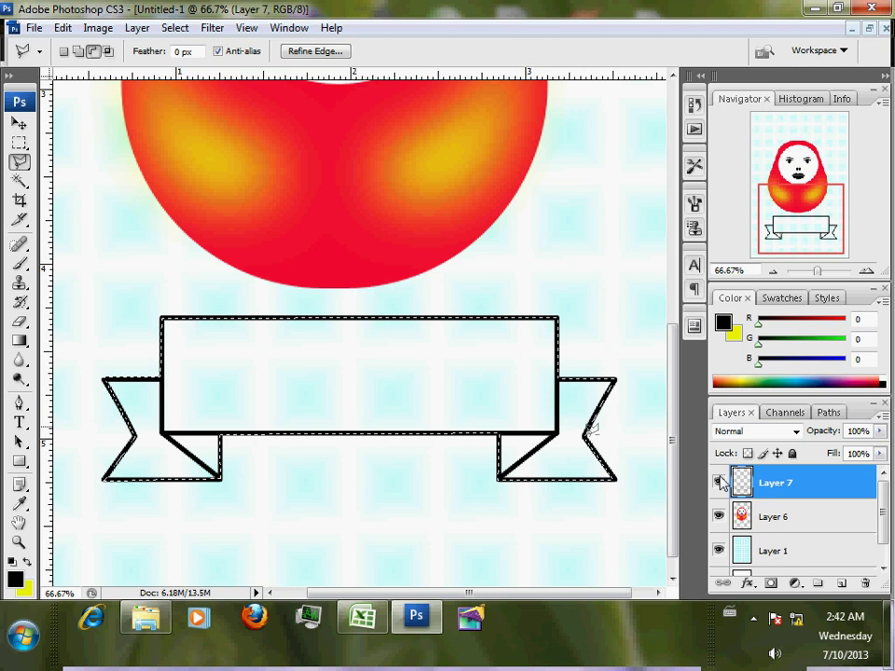
Step: Fill the banner selection with yellow on a new layer, deselect, and place that layer beneath the black outline layer
left_click(843, 584)
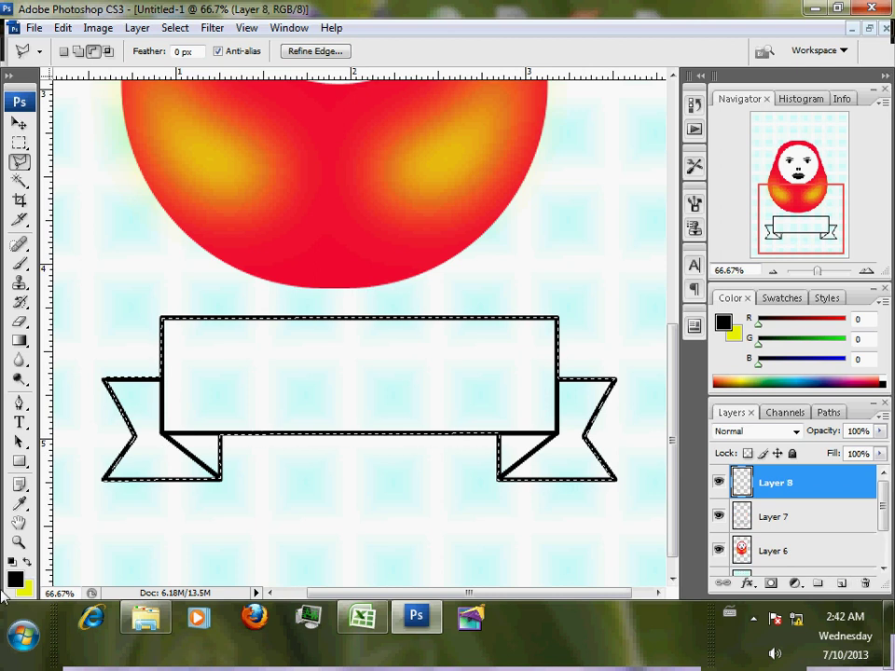
left_click(28, 563)
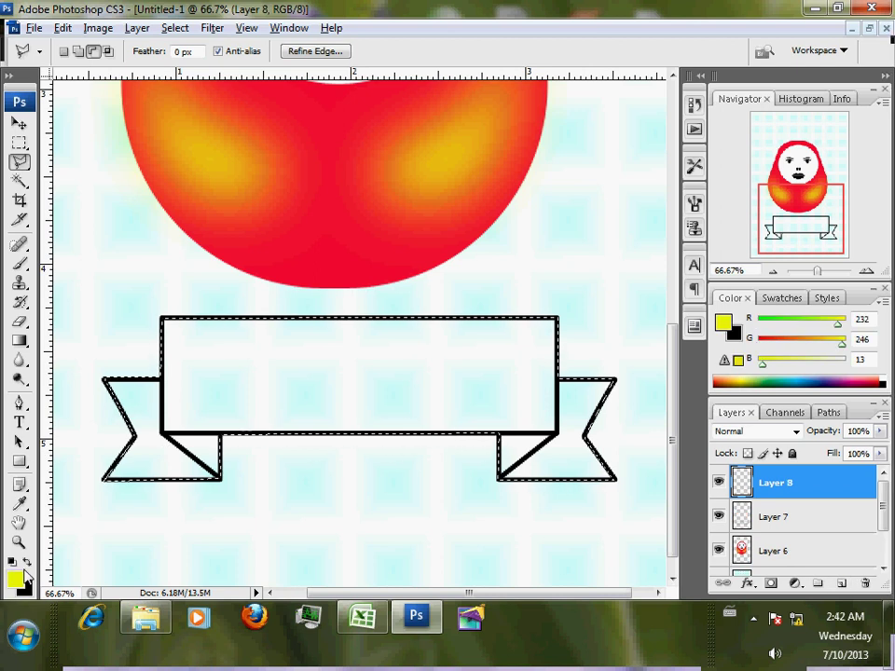
key("alt+BackSpace")
key("ctrl+d")
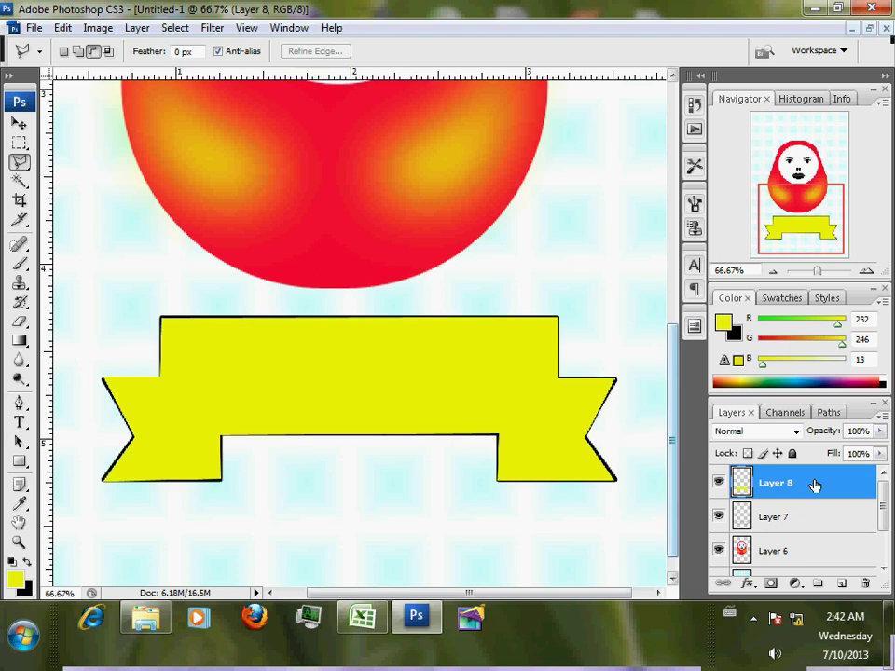
left_click_drag(819, 486, 827, 533)
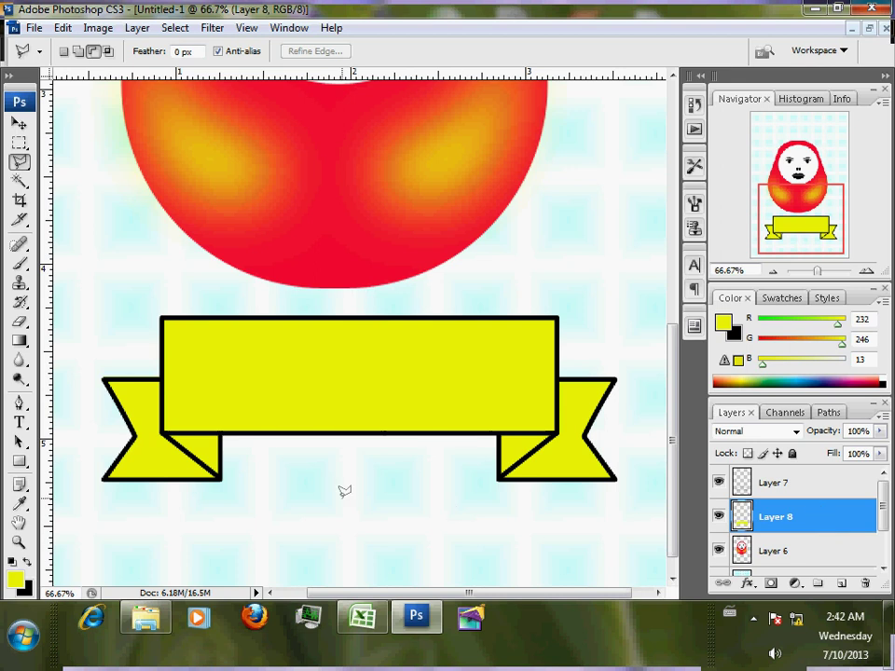
Step: Select both triangular folds beneath the banner's wide rectangle with the Polygonal Lasso
left_click(220, 476)
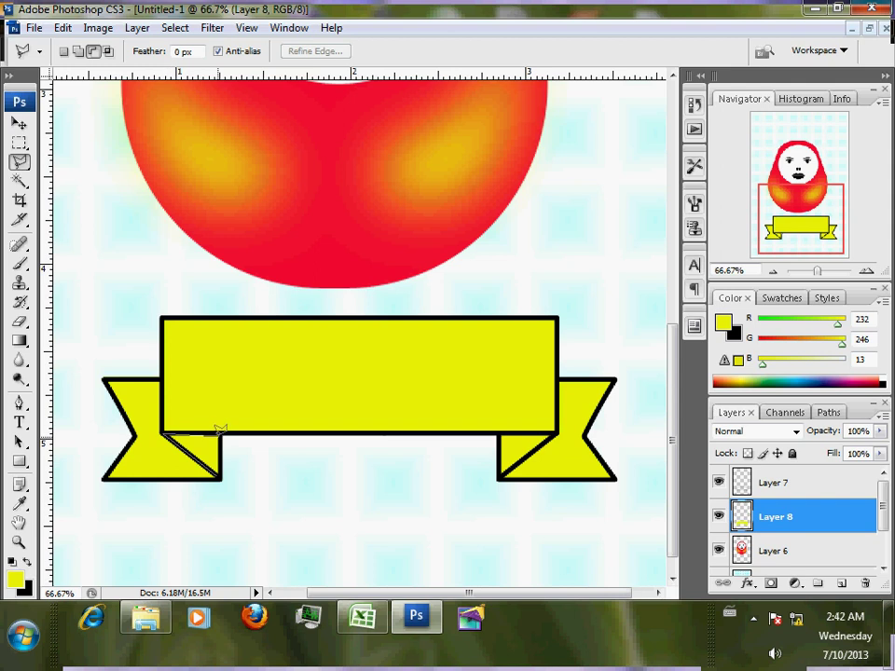
left_click(221, 436)
double_click(221, 475)
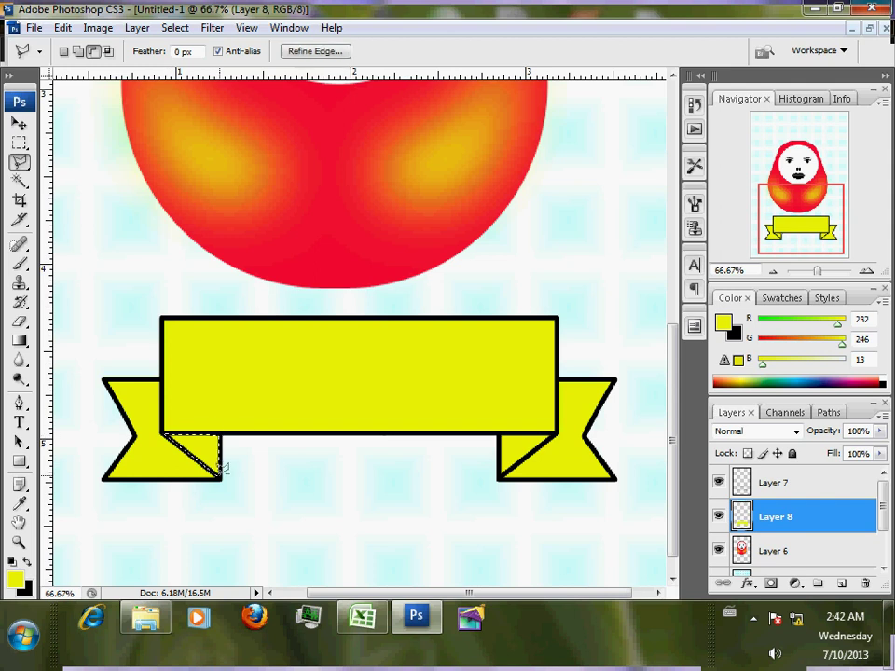
key("shift")
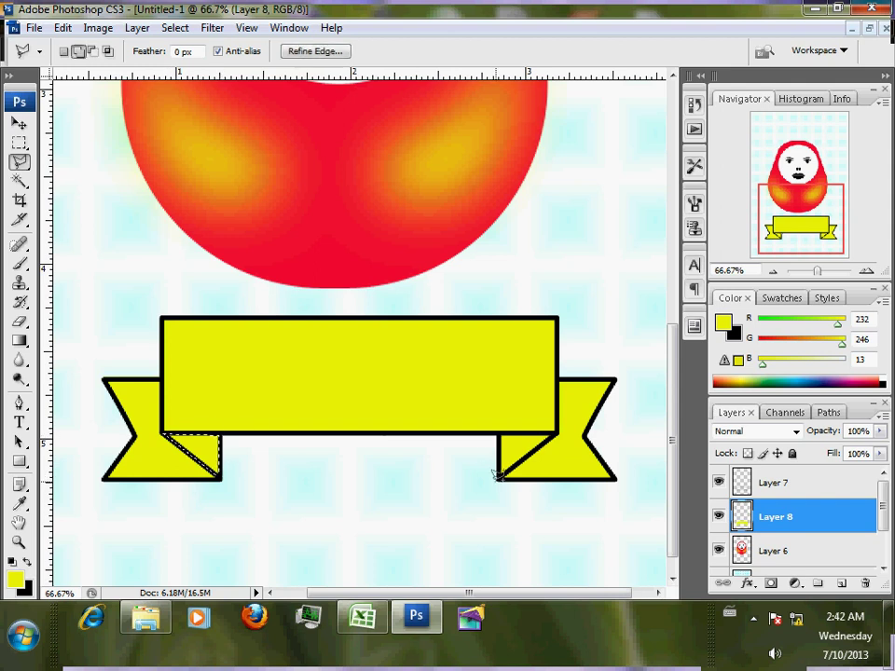
left_click(500, 435)
left_click(557, 431)
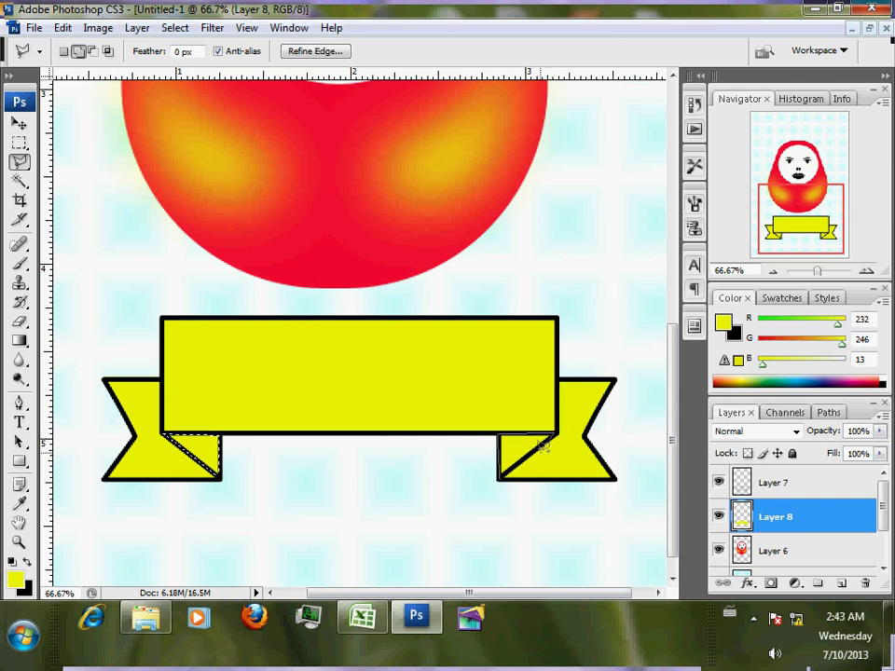
double_click(503, 476)
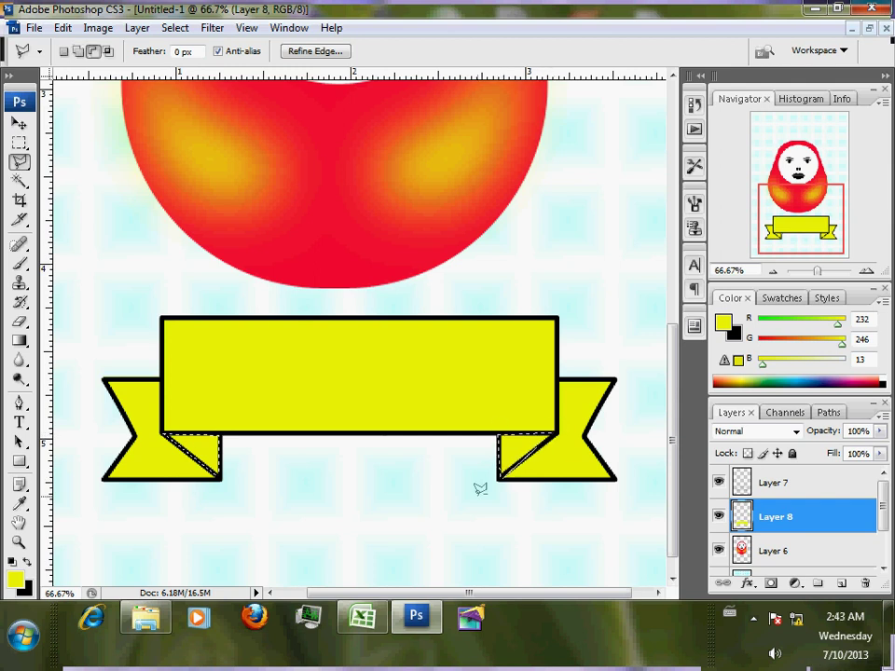
Step: Fill the selected folds with black on the outline layer, deselect, and merge the outline and yellow fill layers
left_click(27, 562)
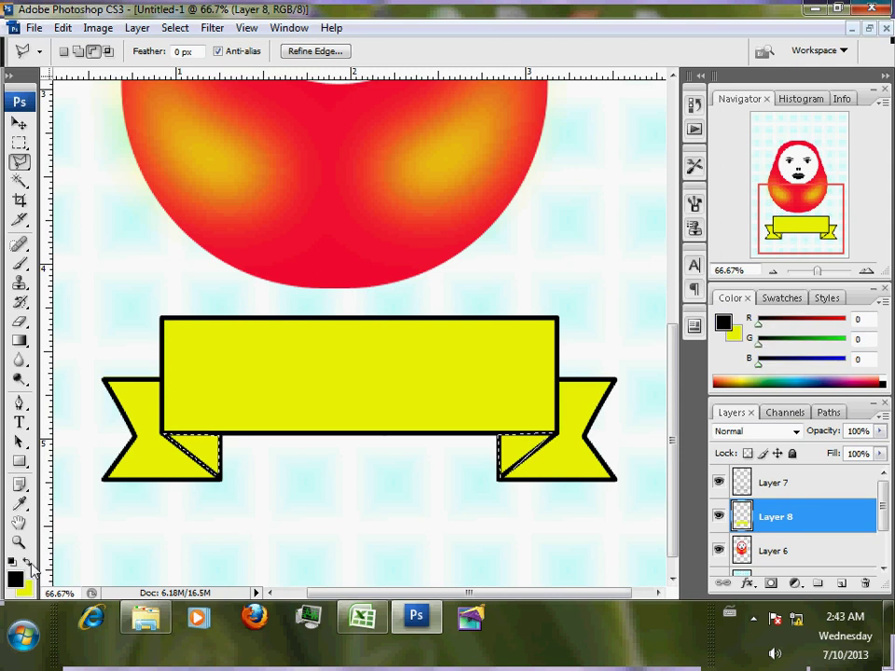
left_click(766, 492)
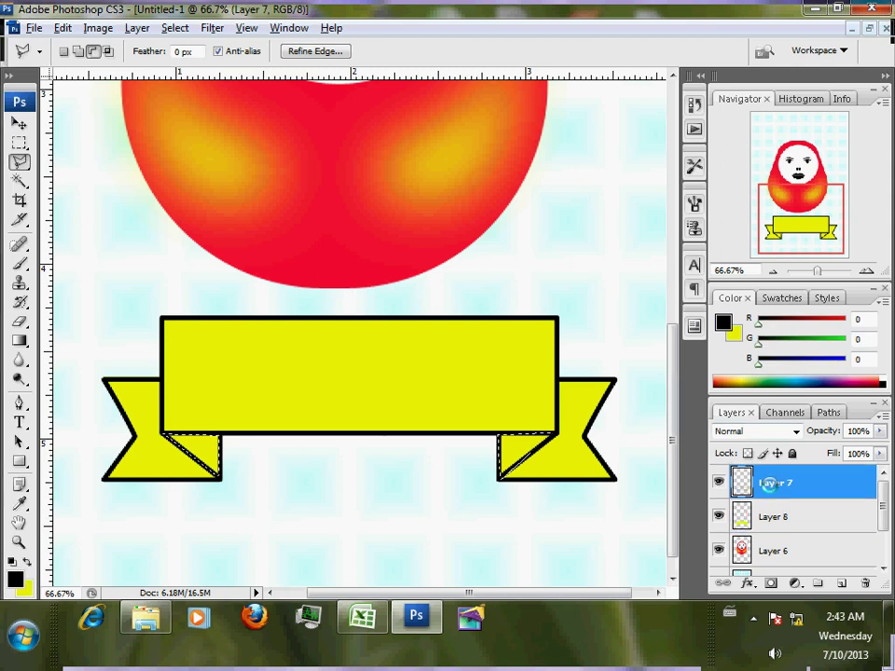
key("alt+BackSpace")
key("ctrl+d")
left_click(788, 527, "shift")
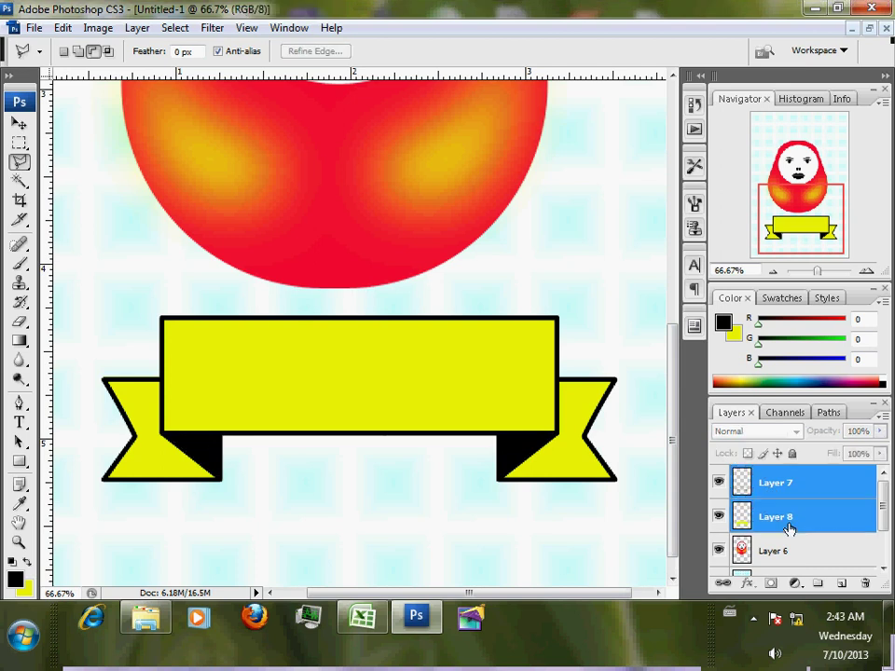
key("ctrl+e")
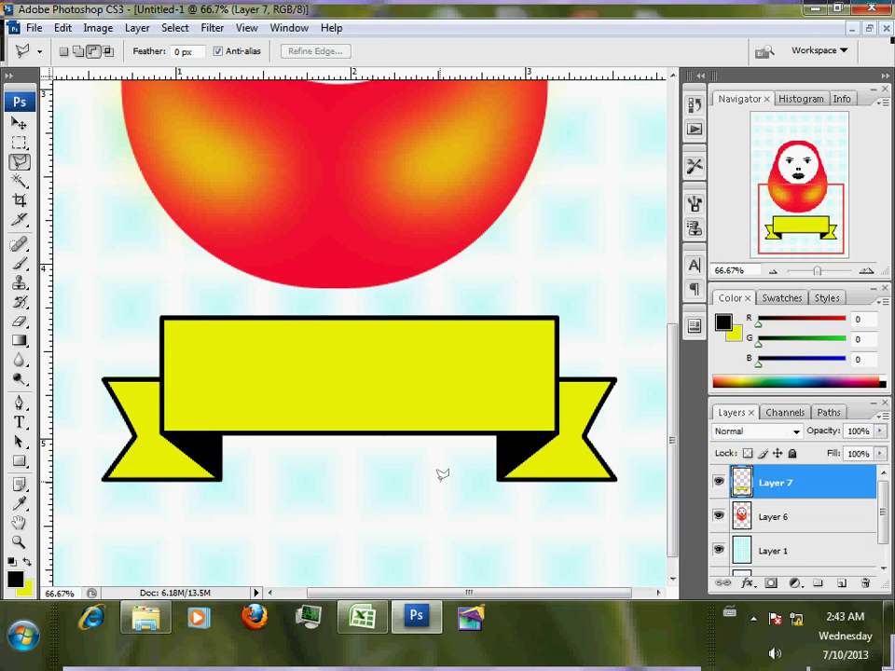
Step: Add the black text "*&yfzpf'DZdkif;oifwef;" in the W33Art House font and move it onto the banner's wide rectangle
left_click(19, 423)
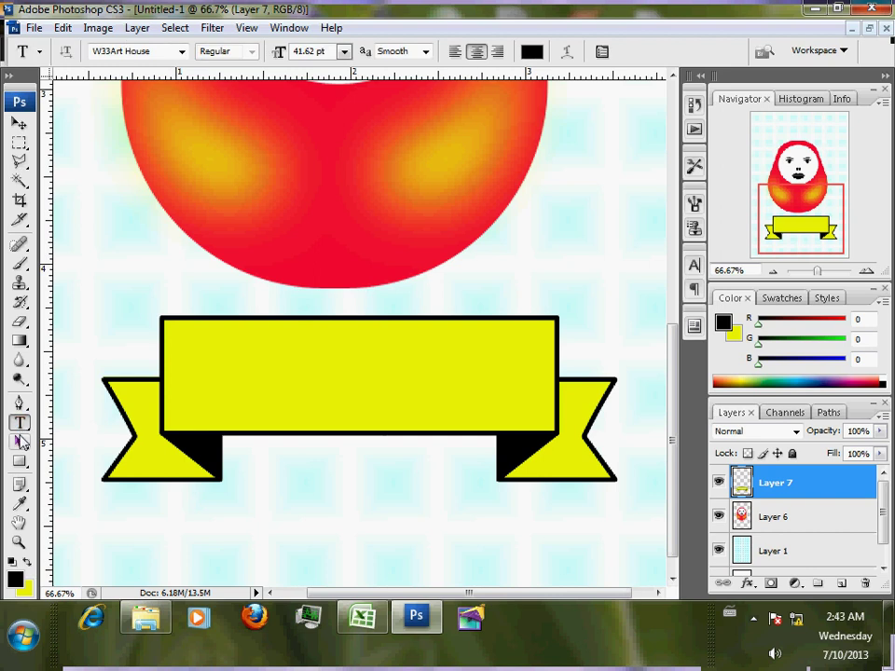
left_click(216, 516)
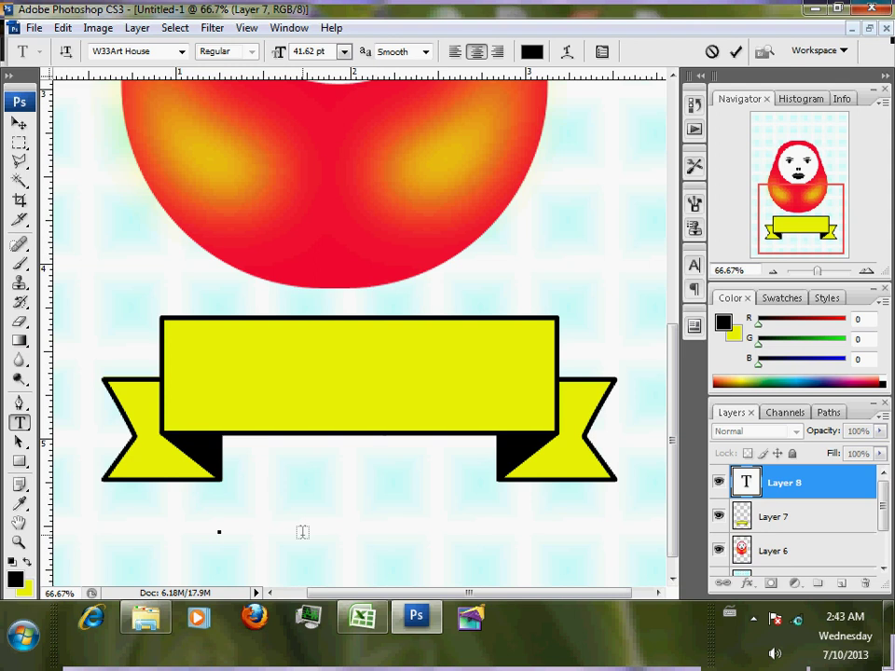
type("nnkPfzpf'DZd")
key("BackSpace")
key("BackSpace")
type("A")
key("BackSpace")
type("udkif;oifwef;")
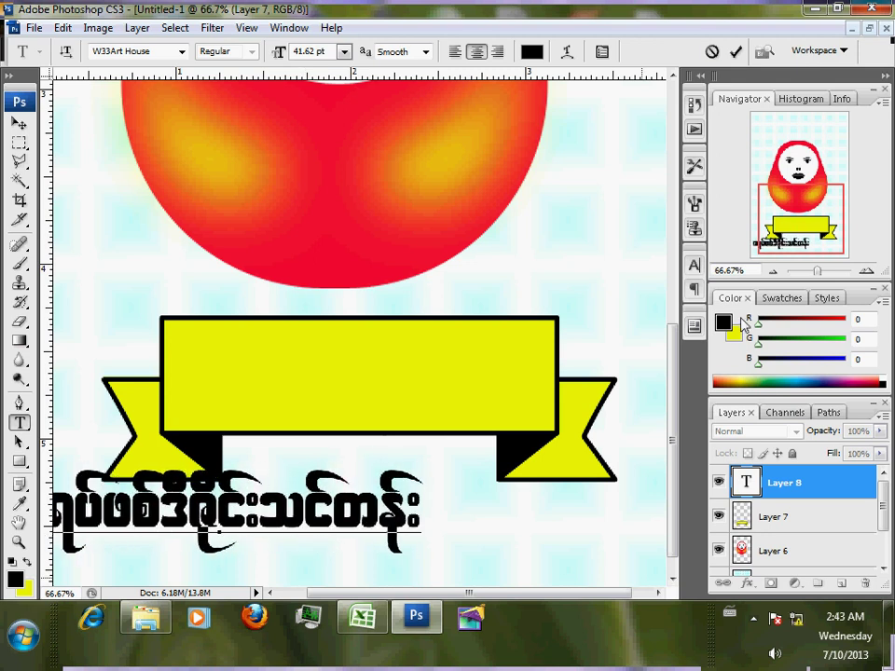
left_click(736, 52)
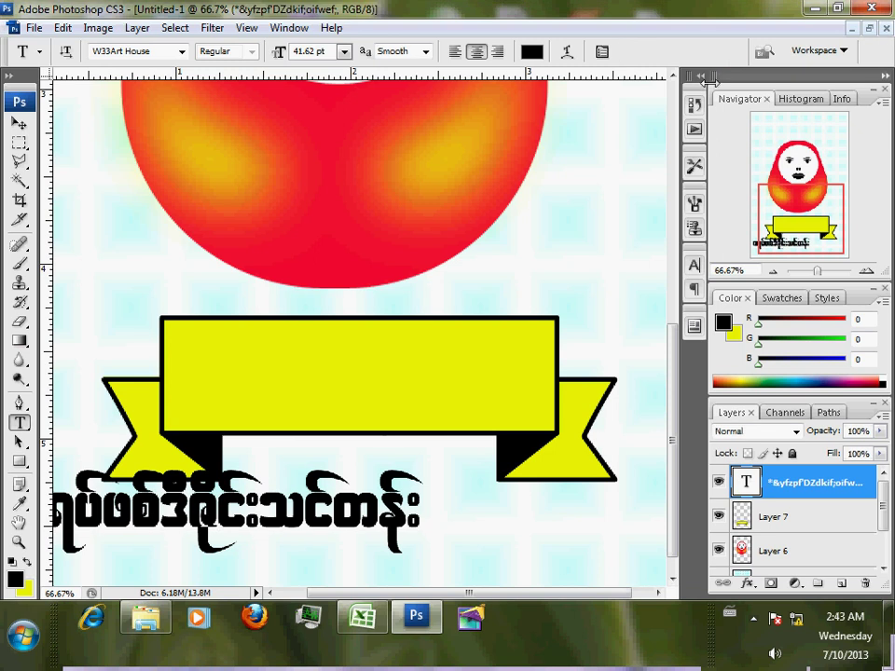
left_click(19, 124)
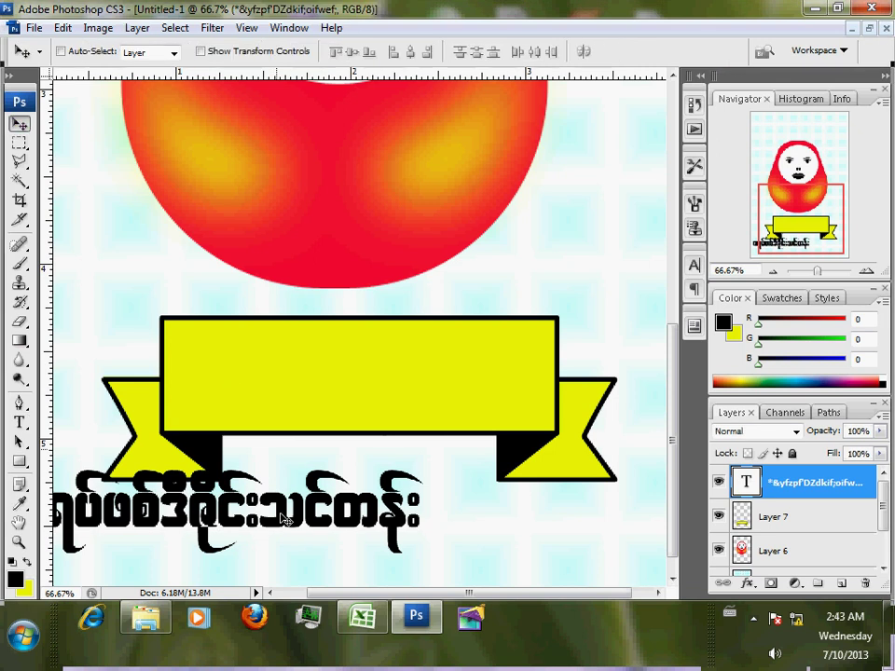
left_click_drag(290, 498, 410, 362)
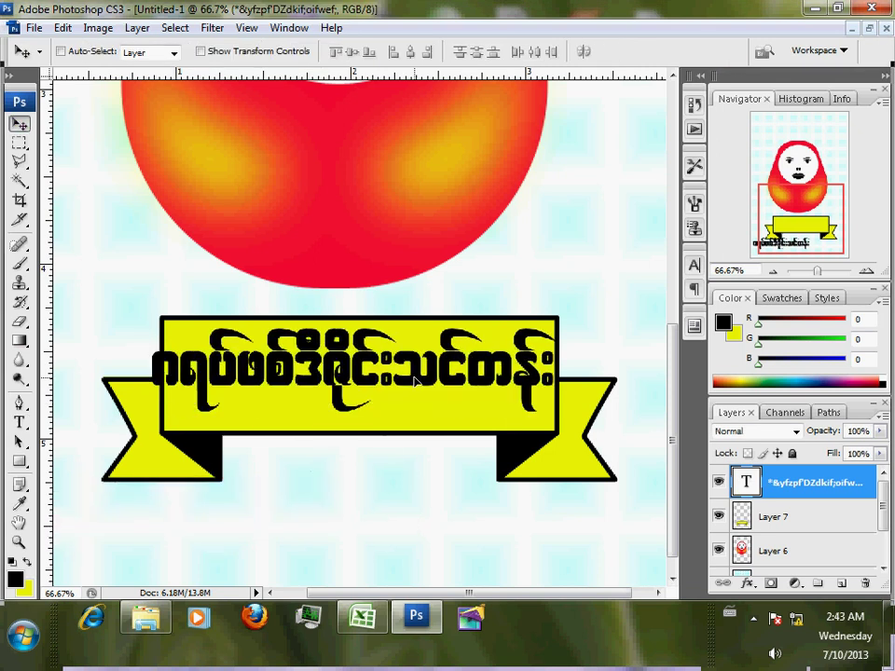
Step: Scale the banner text down proportionally about its centre to fit inside the wide yellow rectangle
key("ctrl+t")
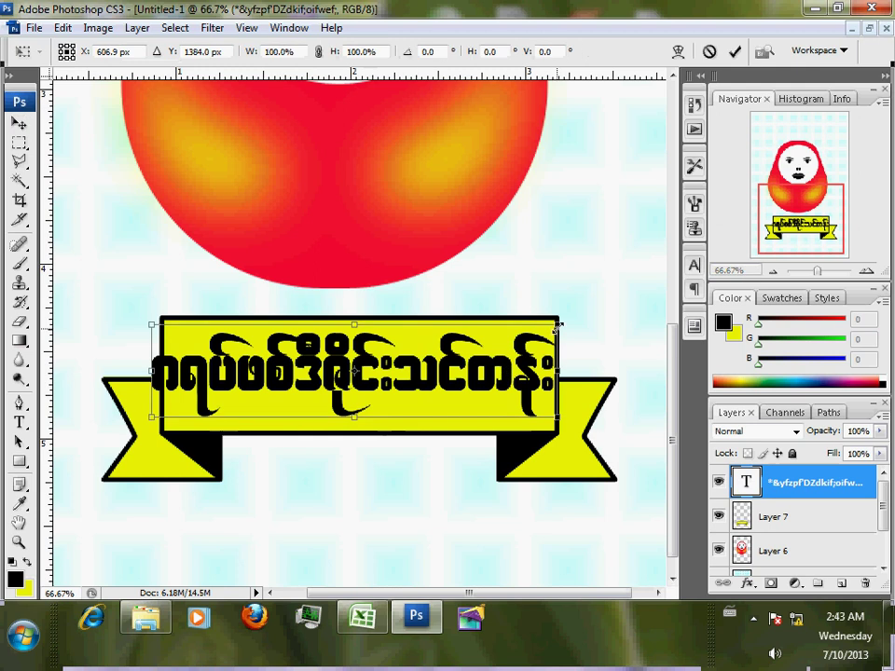
left_click_drag(556, 327, 528, 350)
left_click(737, 53)
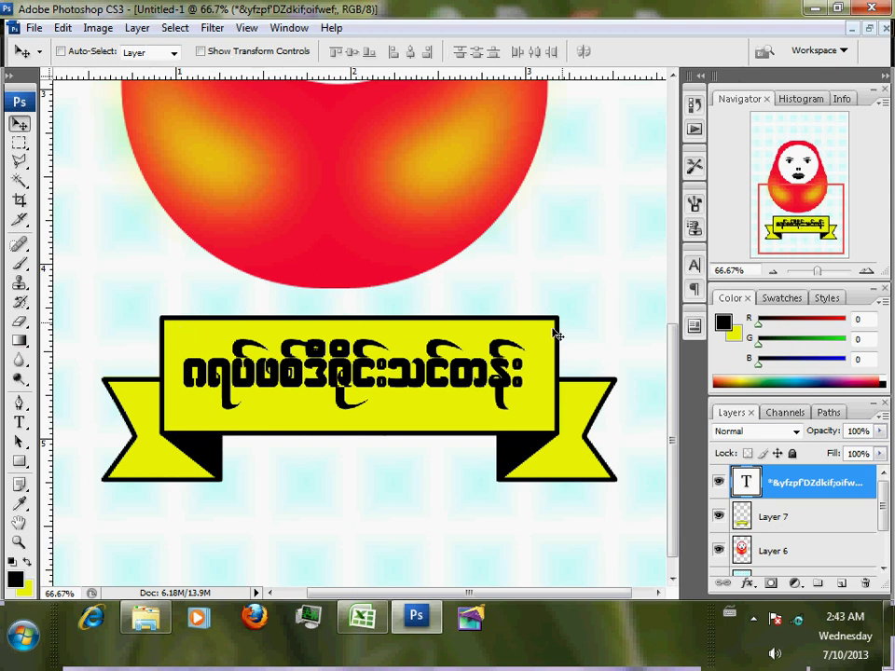
Step: Select the banner's wide rectangle with a marquee, centre the text vertically and horizontally within it, and deselect
left_click(18, 143)
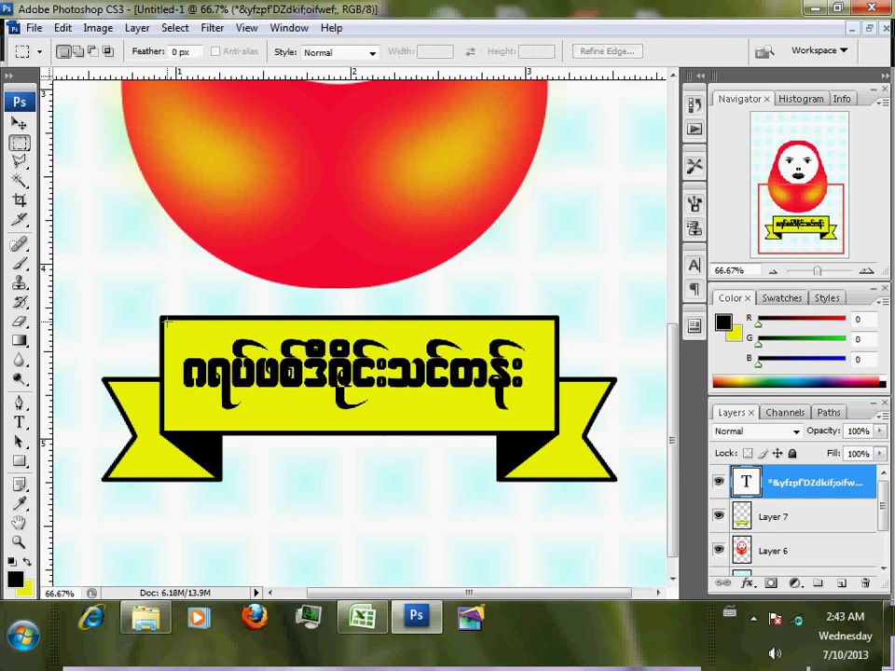
left_click_drag(163, 321, 558, 435)
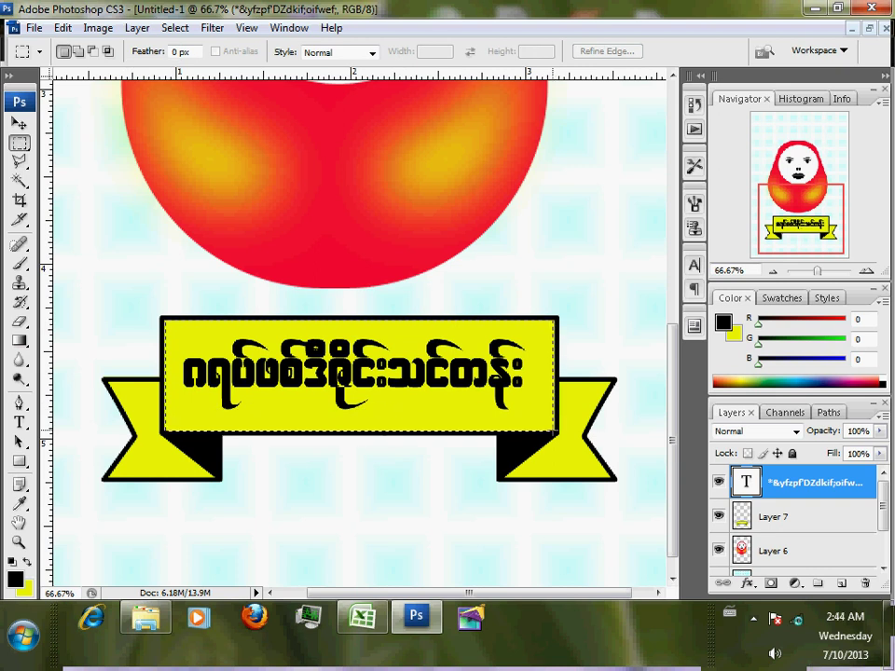
left_click(18, 122)
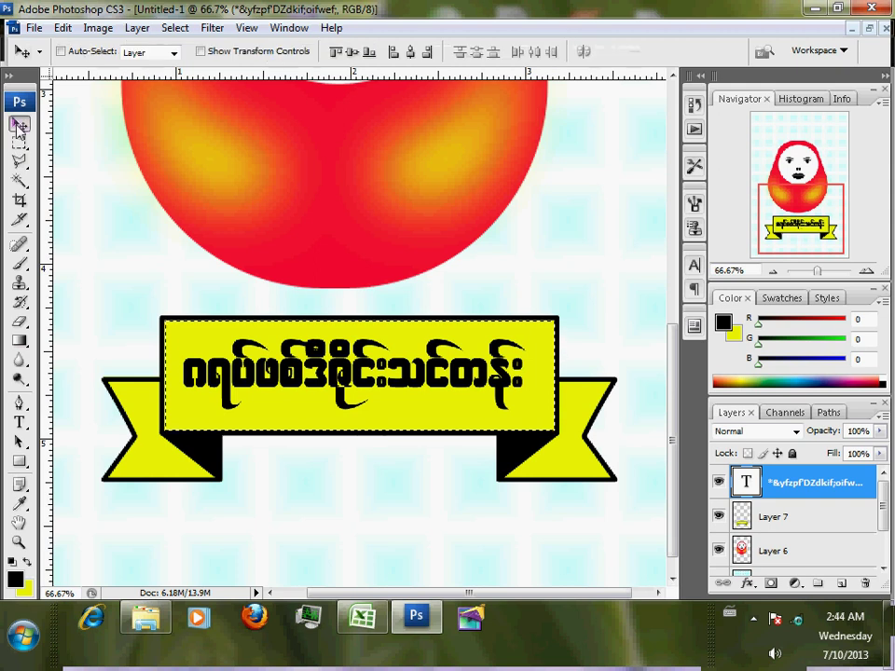
left_click(349, 53)
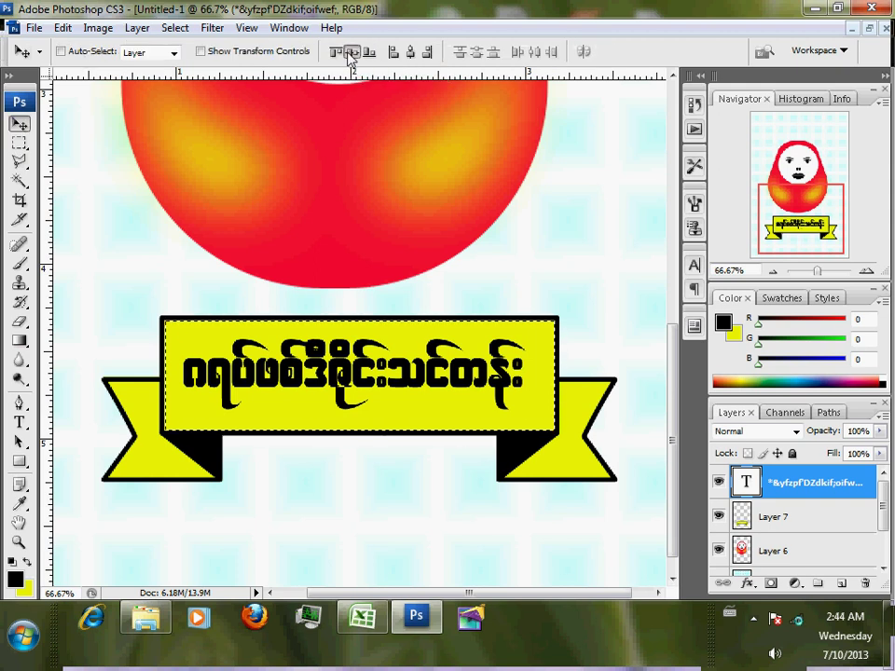
left_click(411, 53)
key("ctrl+d")
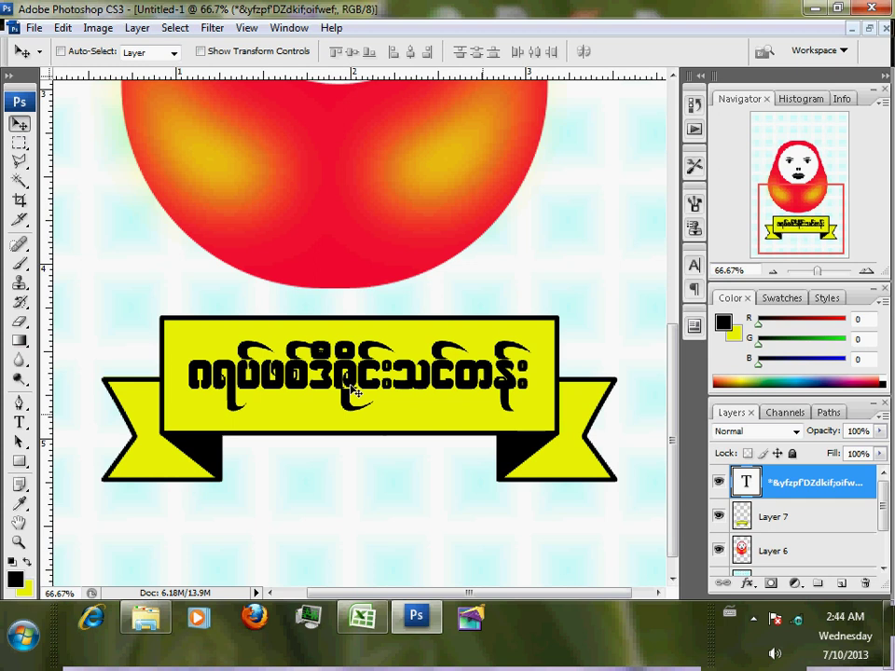
Step: Set the foreground colour to dark green #528108 and fill the banner text with it
left_click(16, 579)
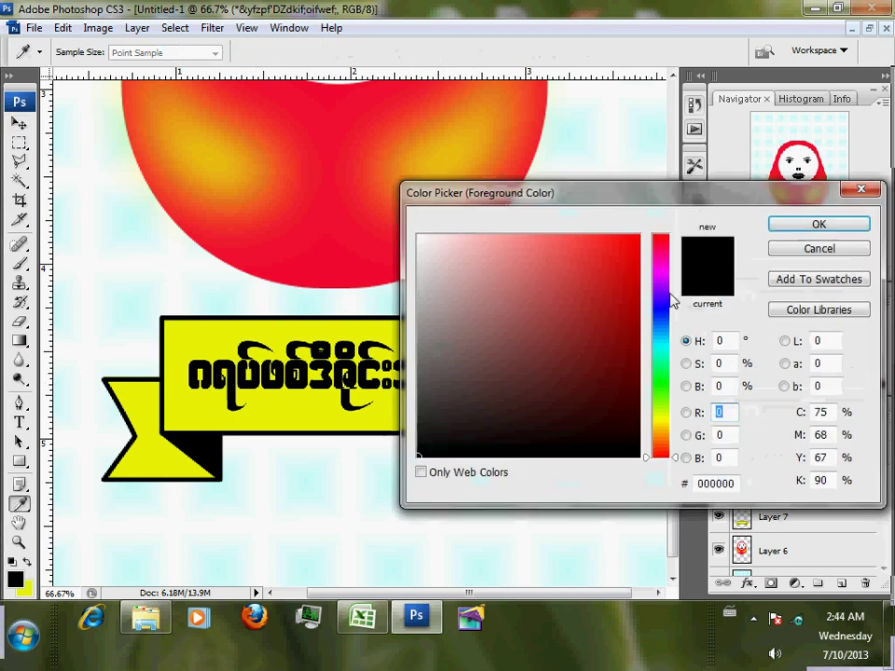
left_click(661, 406)
left_click(627, 322)
left_click(627, 345)
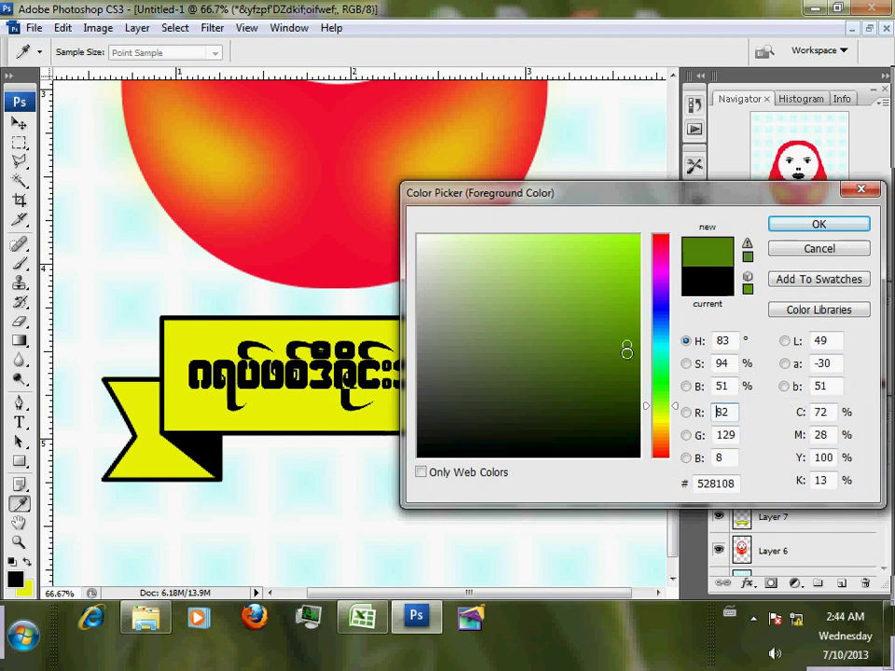
left_click(818, 225)
key("v")
key("alt+BackSpace")
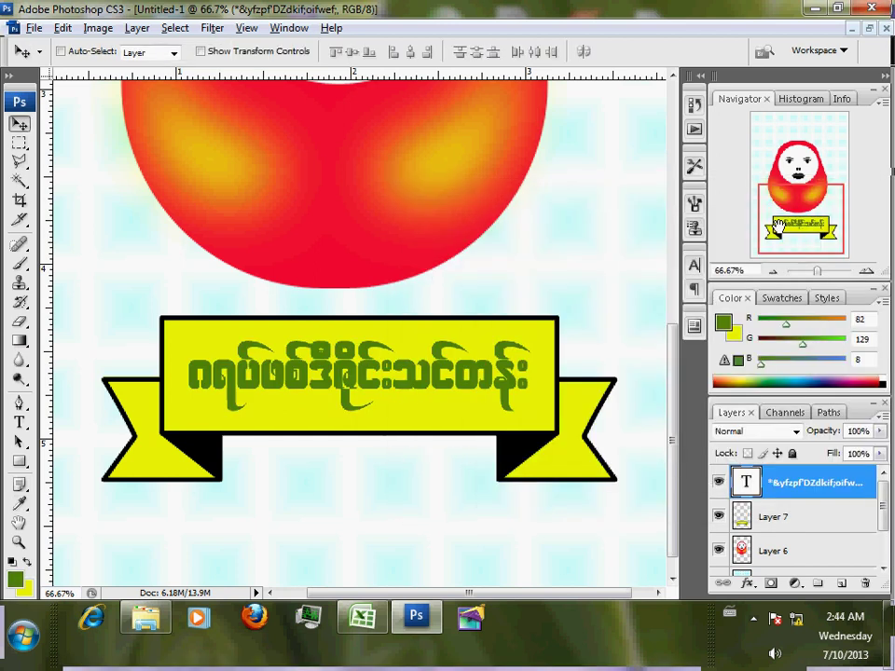
Step: Set the foreground colour to navy #061b57 and fill the banner text with it
left_click(13, 581)
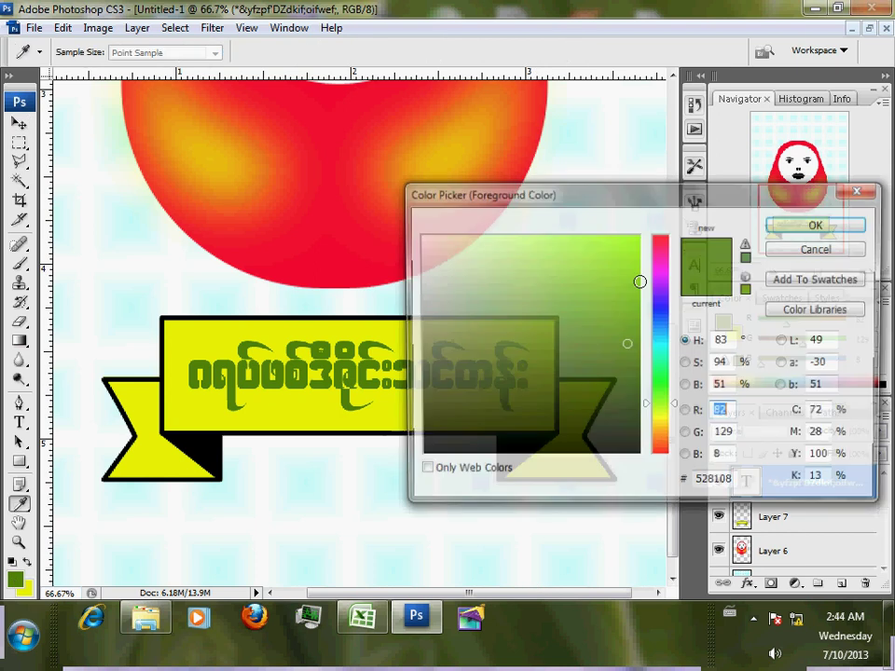
left_click(624, 381)
left_click(659, 296)
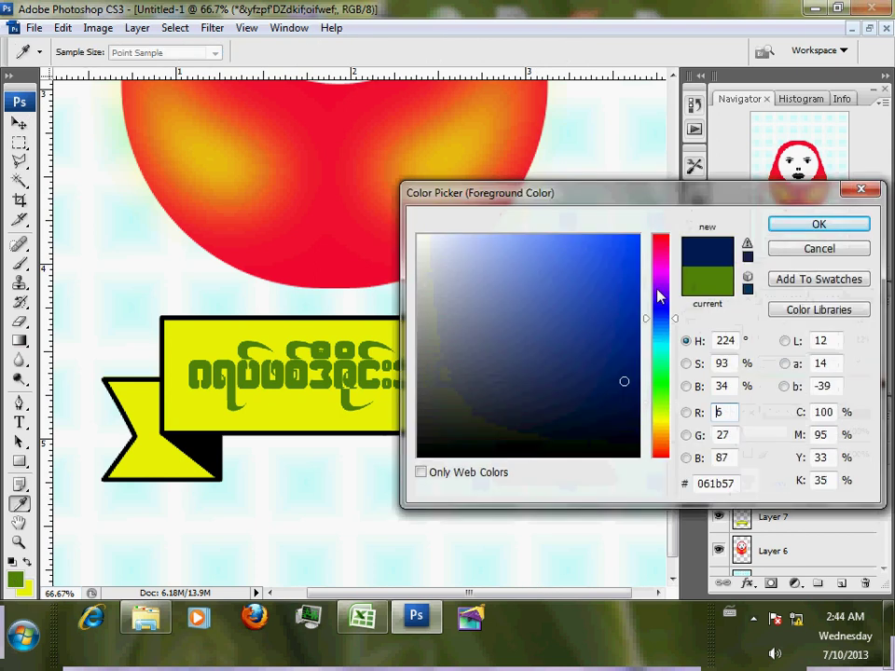
key("Return")
key("alt+BackSpace")
Step: Merge the text layer with the banner layer and put the merged banner into warp mode
key("ctrl+minus")
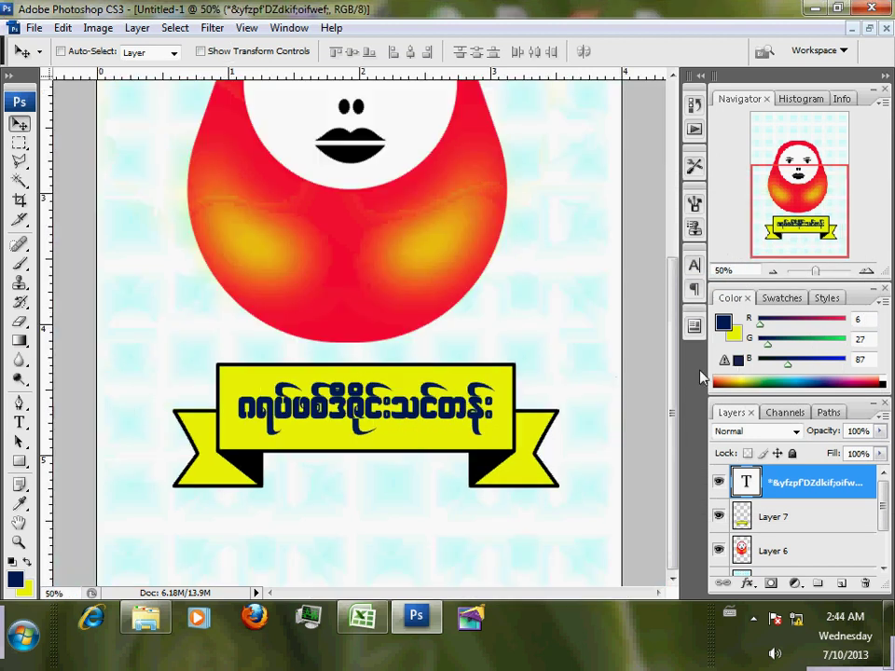
left_click(809, 524, "shift")
key("ctrl+e")
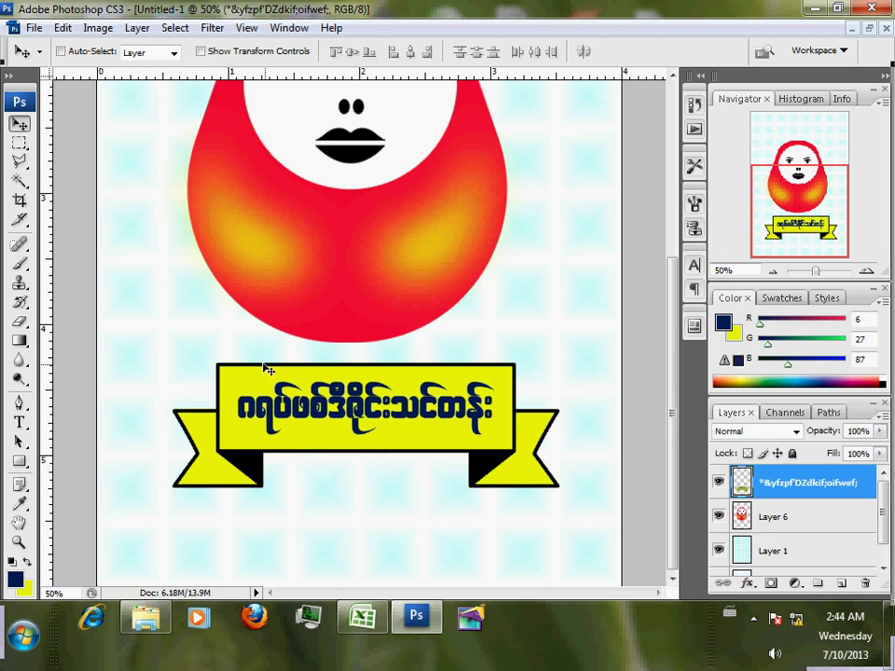
key("ctrl+t")
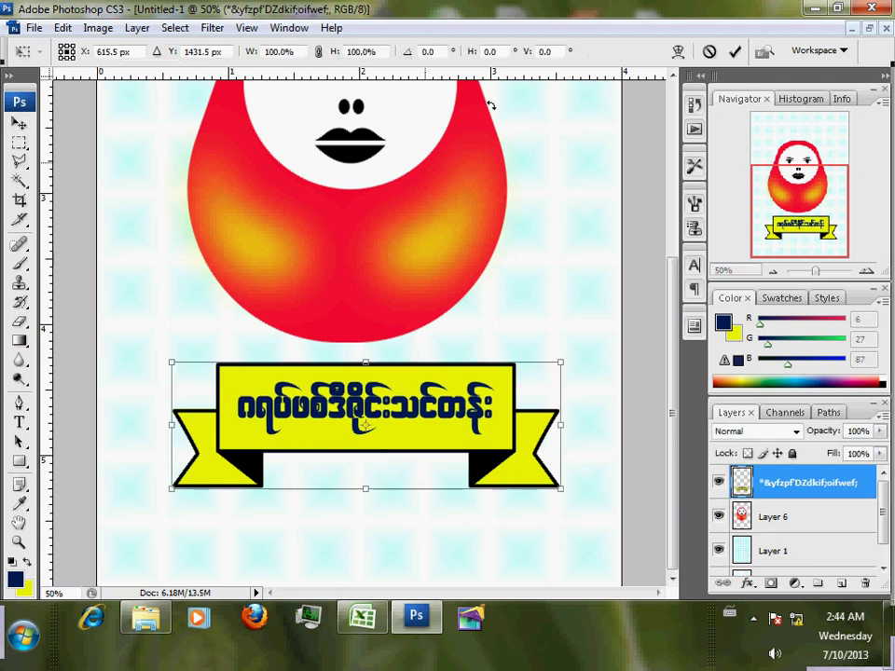
left_click(678, 53)
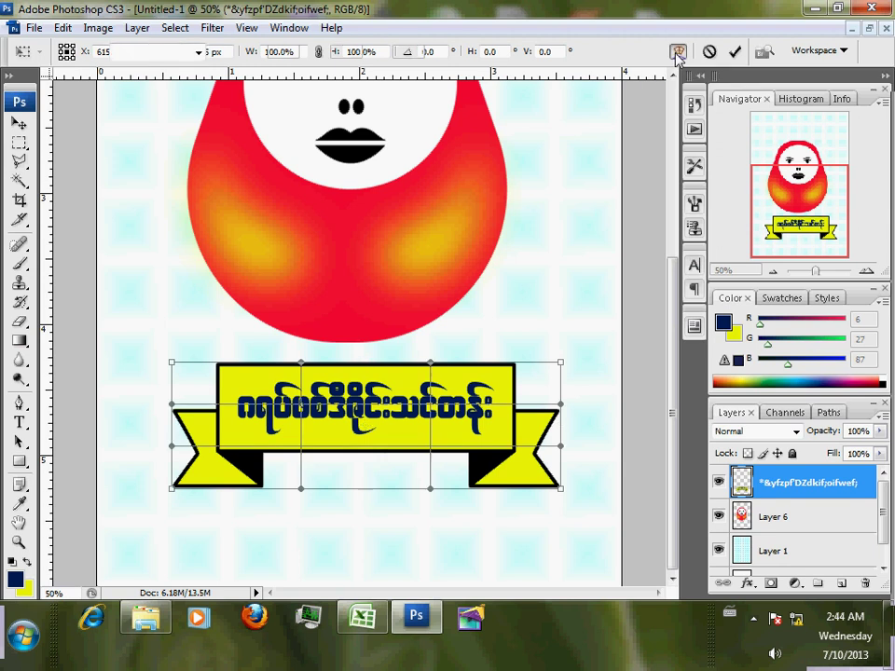
Step: Try an Arc warp with a -50.2% bend on the banner
left_click(198, 53)
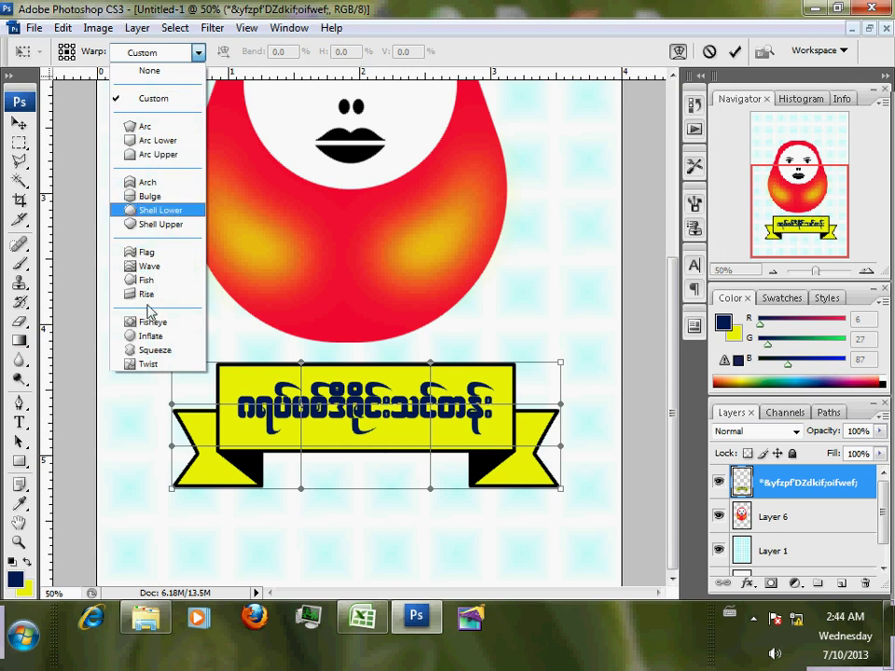
left_click(148, 126)
left_click_drag(368, 300, 367, 445)
Step: Warp the banner with the Flag style at a 36.3% bend and apply the transform
left_click(166, 54)
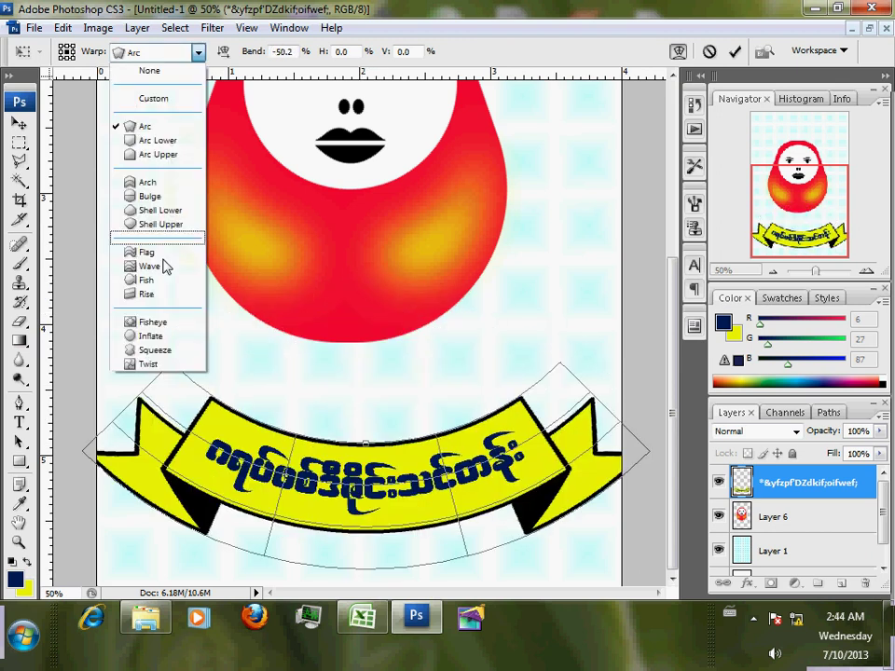
left_click(147, 253)
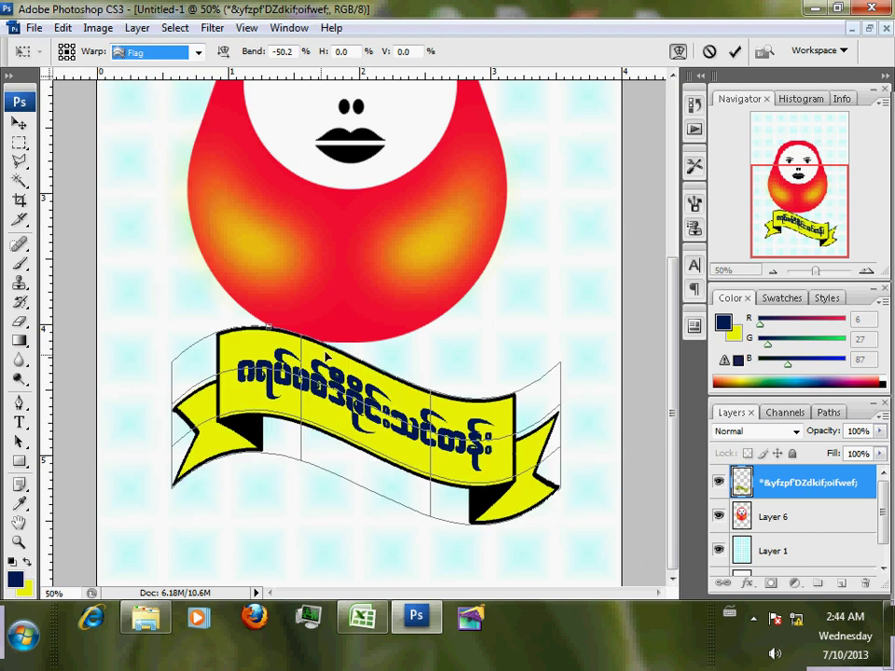
left_click_drag(269, 330, 267, 389)
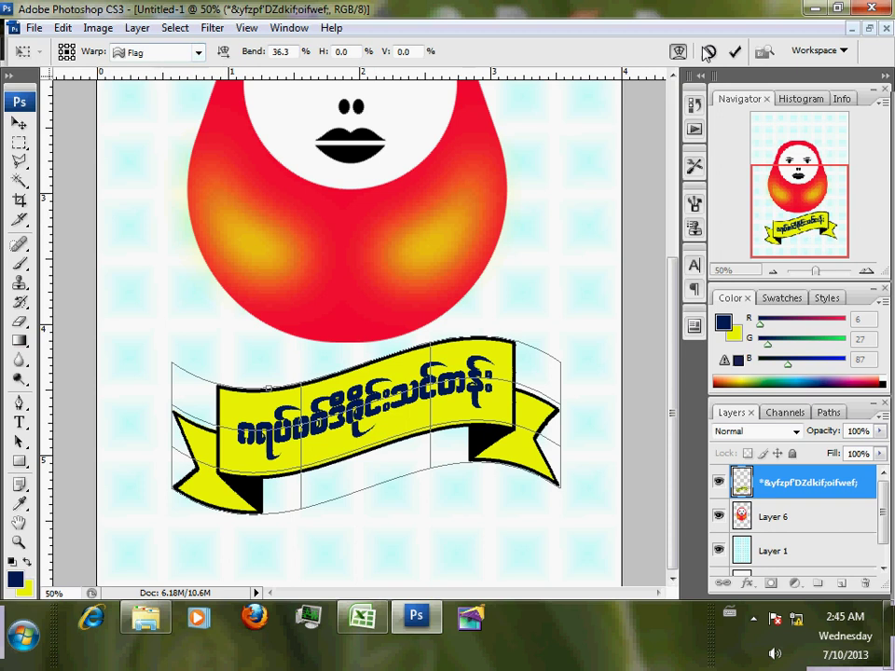
left_click(736, 53)
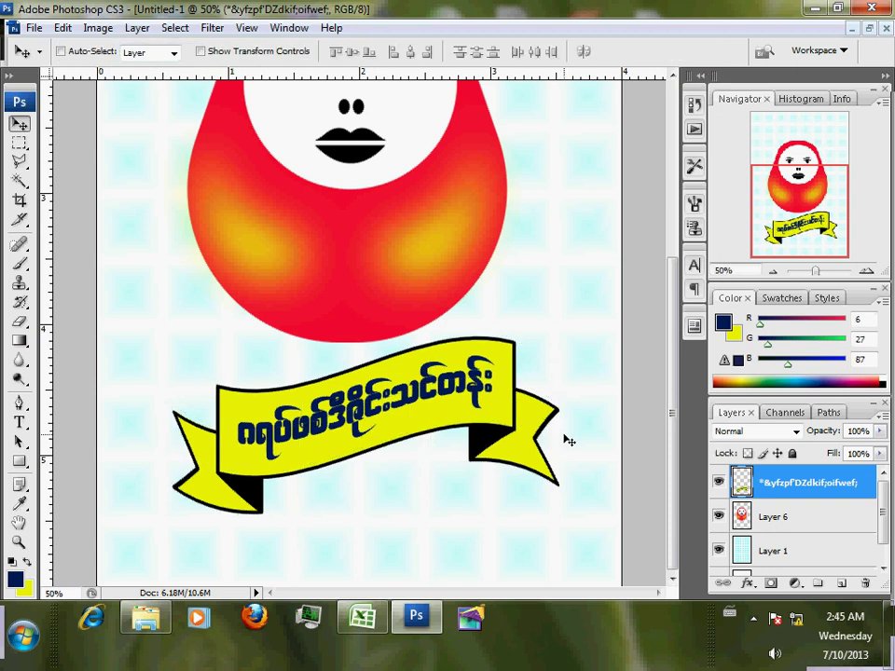
Step: Scale the warped banner to 114.6% in width and height about its centre
key("ctrl+minus")
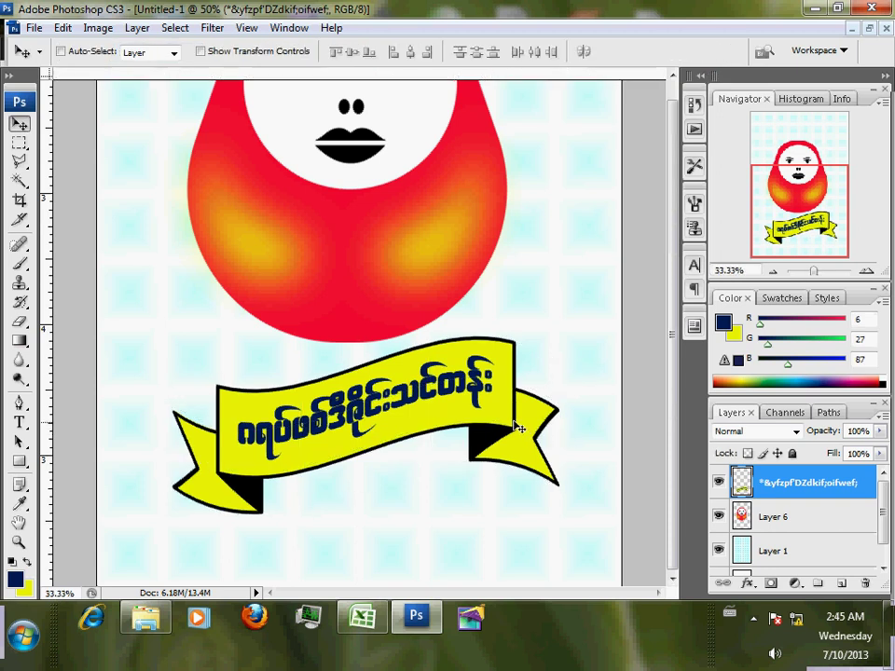
key("ctrl+t")
left_click_drag(495, 418, 511, 405)
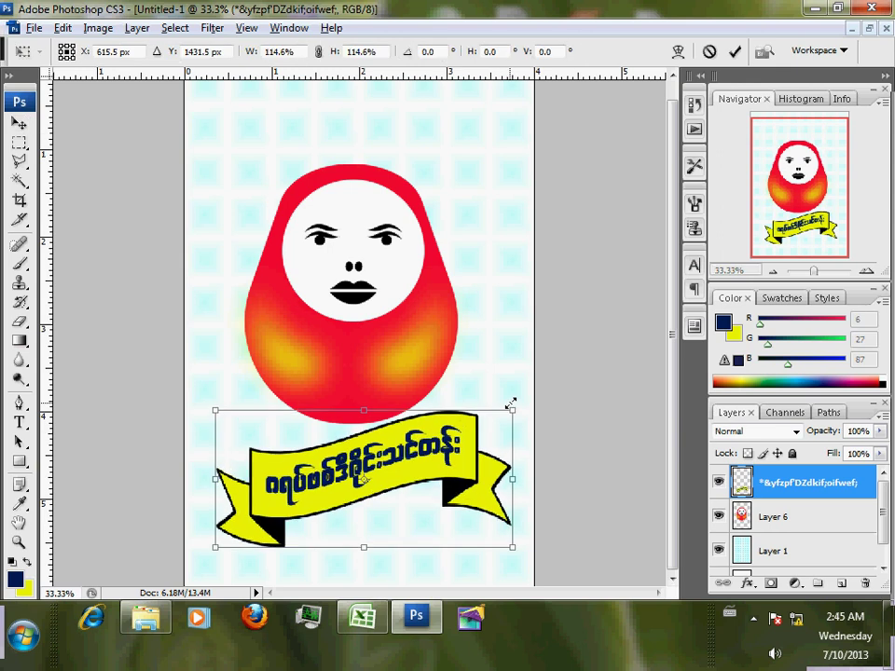
key("Return")
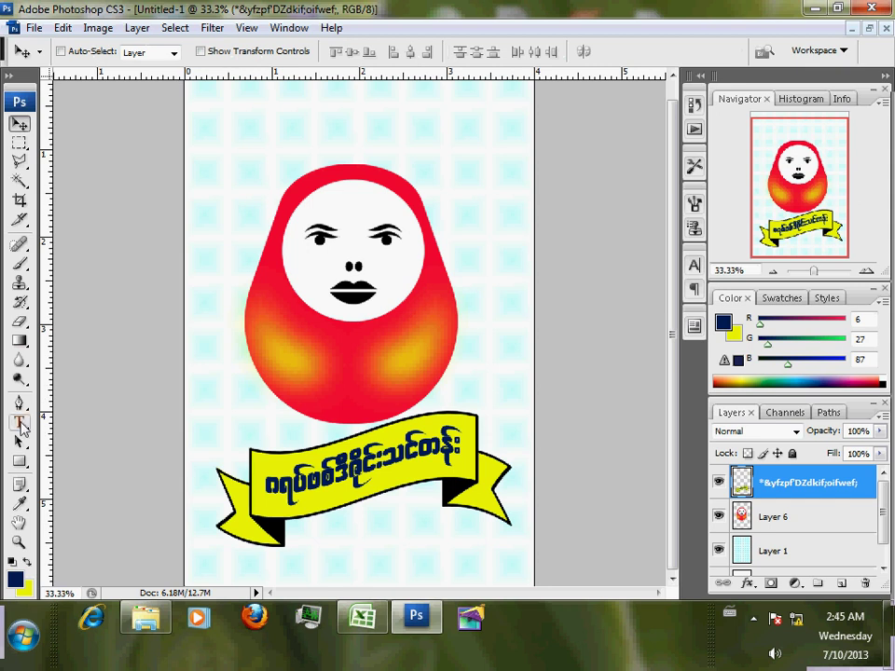
Step: Add the navy title "ZANTHIT" in the Zurich Ex BT font and move it above the red figure's head
left_click(20, 424)
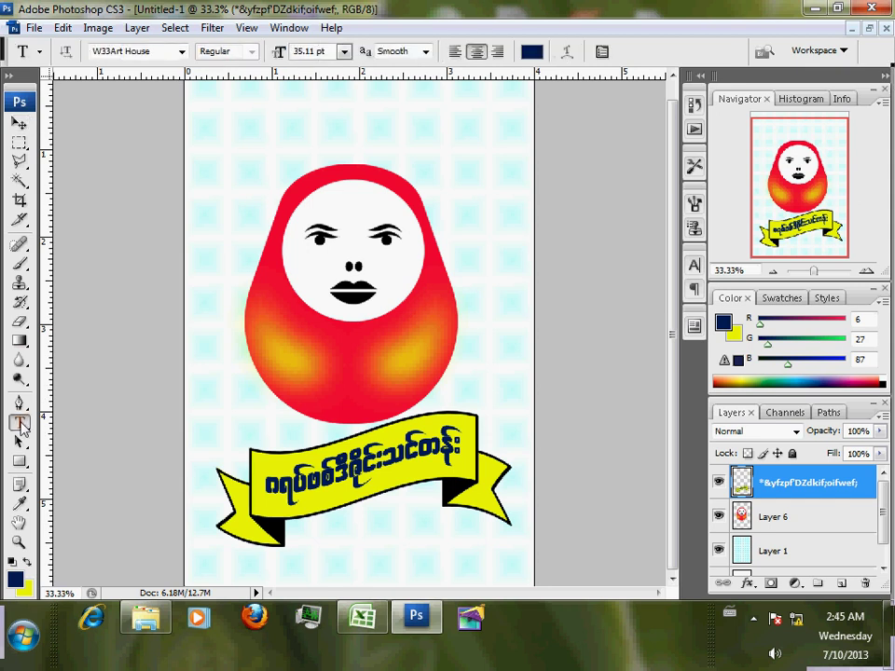
left_click(183, 52)
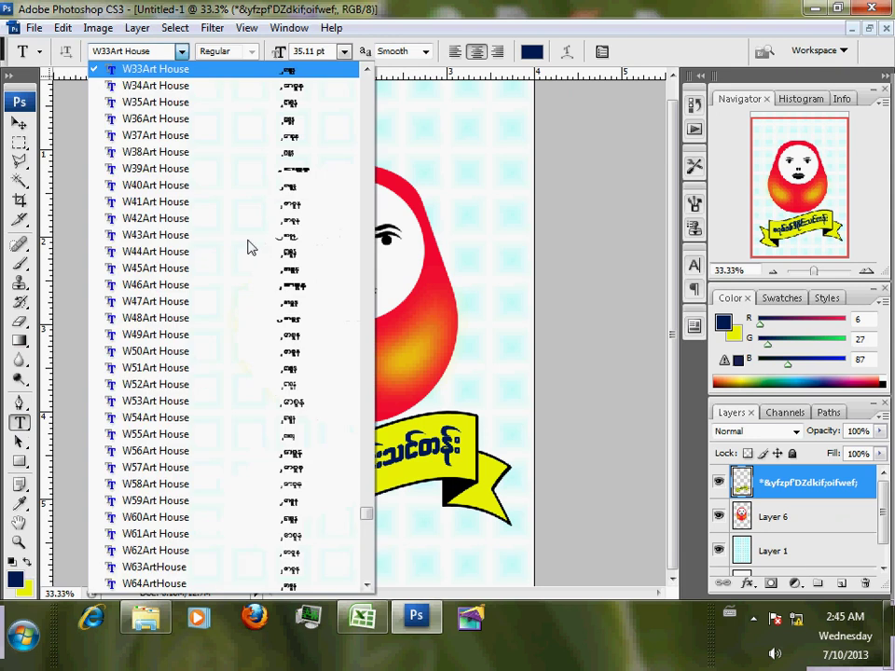
left_click_drag(365, 516, 369, 547)
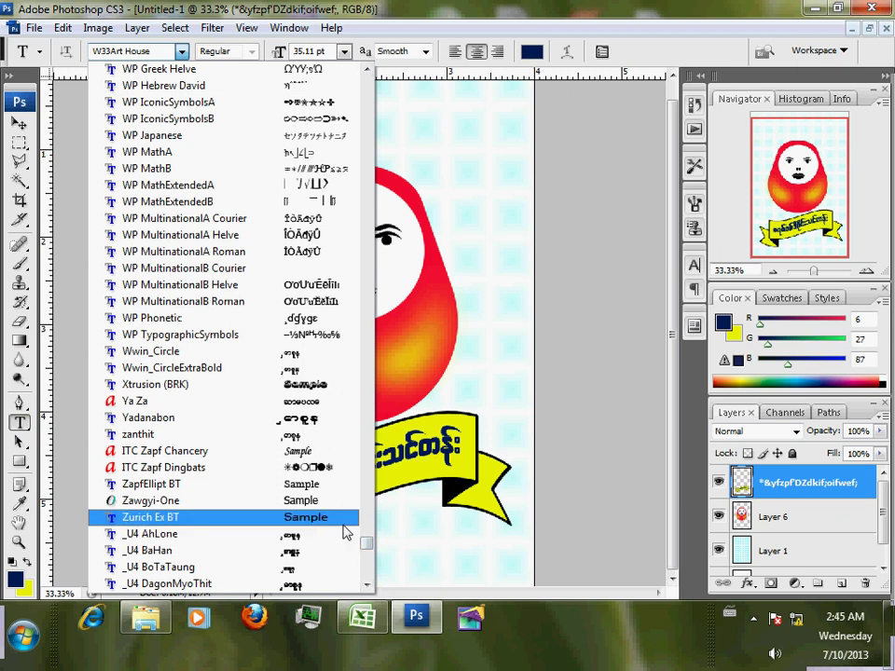
left_click(343, 520)
left_click(244, 179)
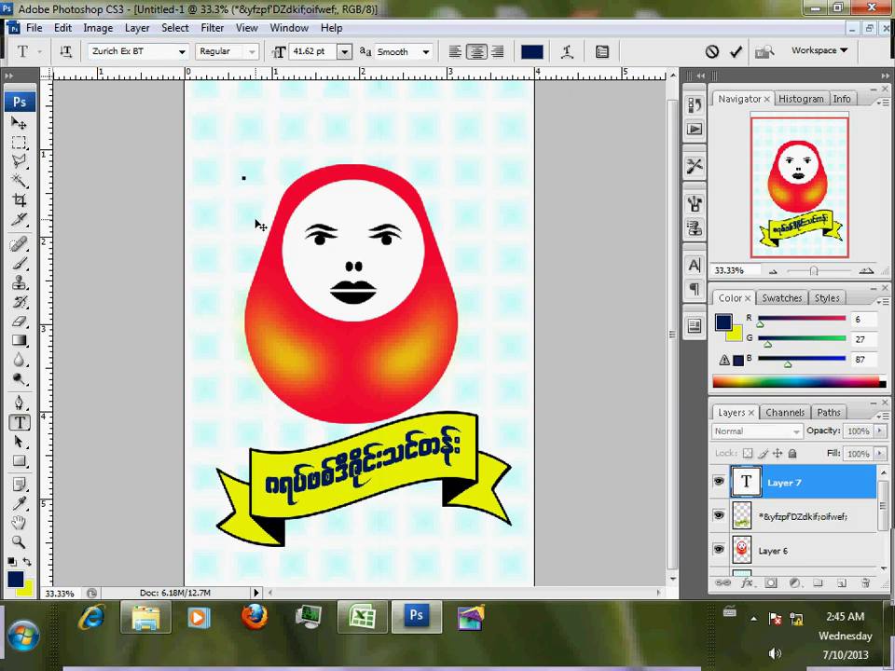
type("ZA")
type("NTHIT")
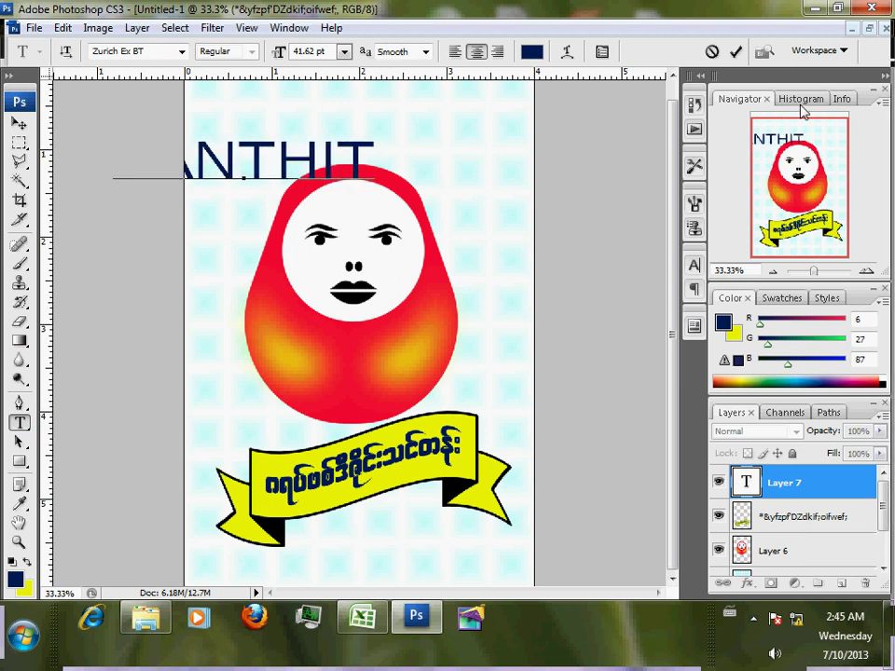
key("ctrl+Return")
key("v")
left_click_drag(287, 152, 399, 130)
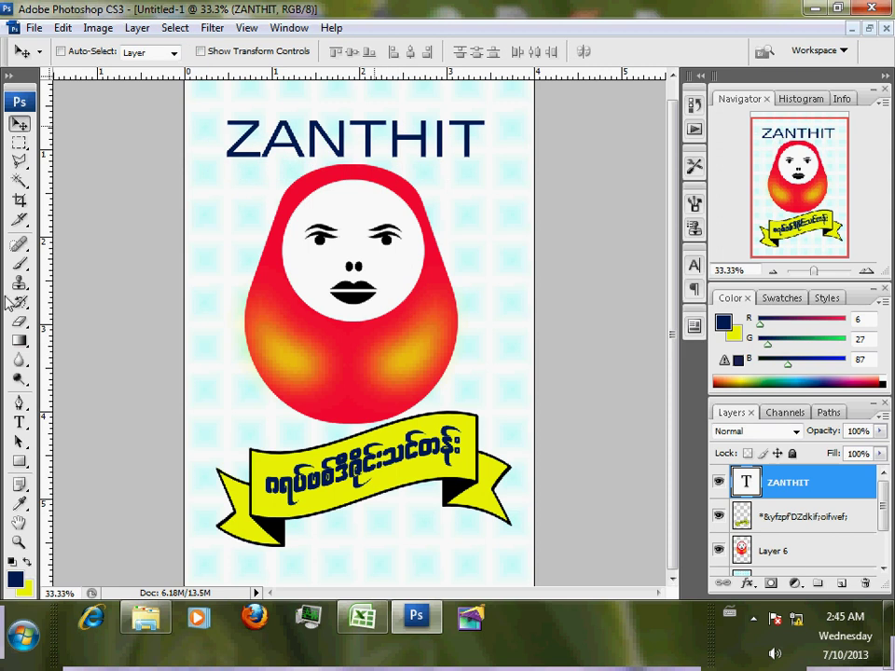
Step: Change the ZANTHIT title's font to U4 Brothers. 00021
key("t")
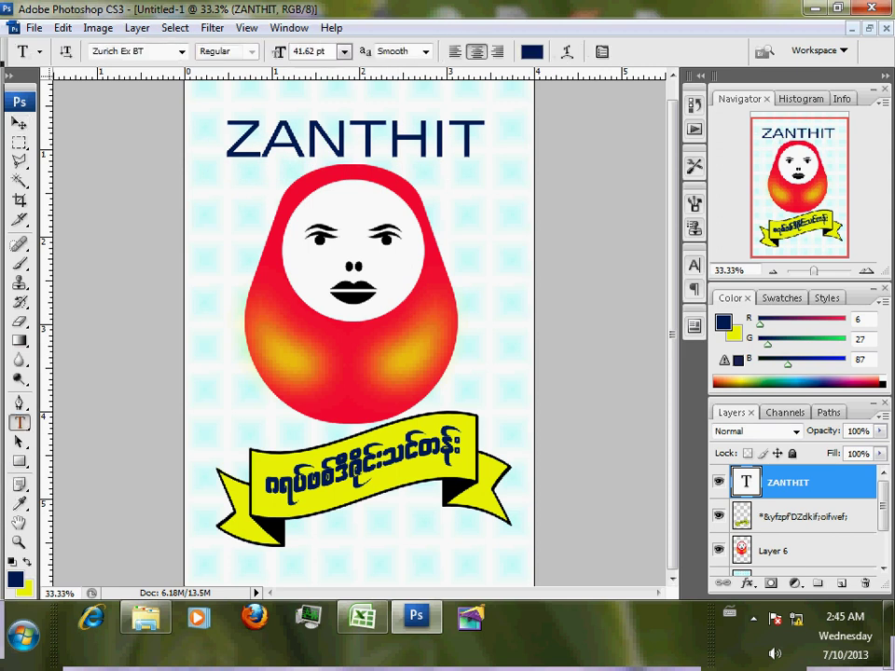
left_click(182, 53)
left_click_drag(368, 557, 371, 424)
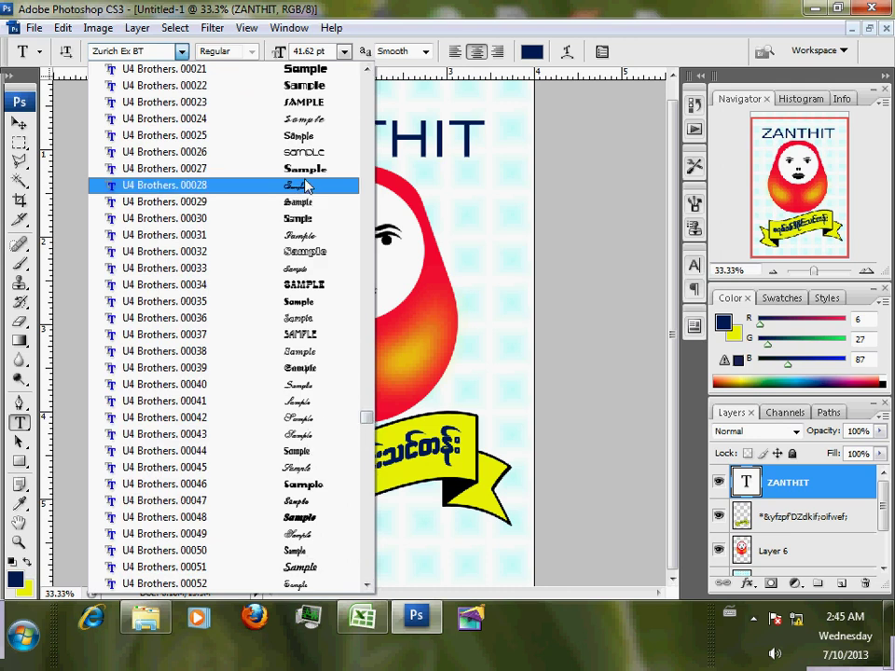
left_click(299, 68)
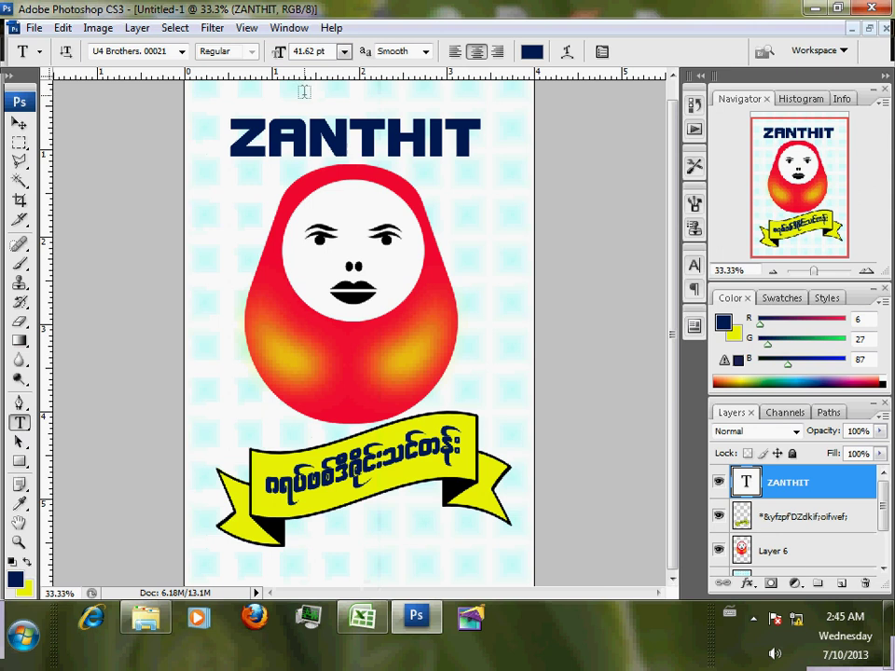
Step: Warp the ZANTHIT title with the Arc style at a 50% bend, apply it, and move the title down closer to the figure's head
key("v")
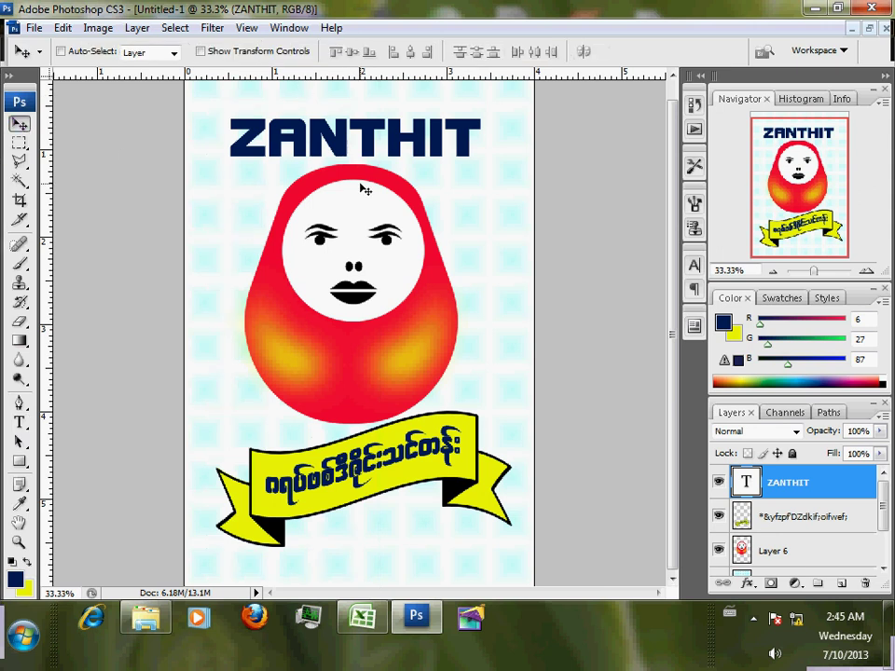
key("ctrl+t")
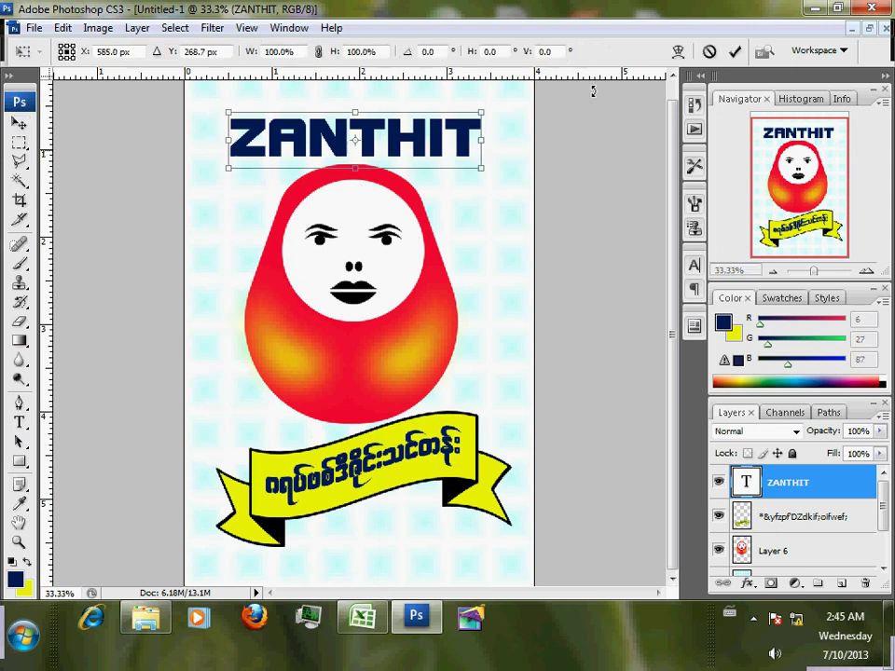
left_click(679, 54)
left_click(198, 53)
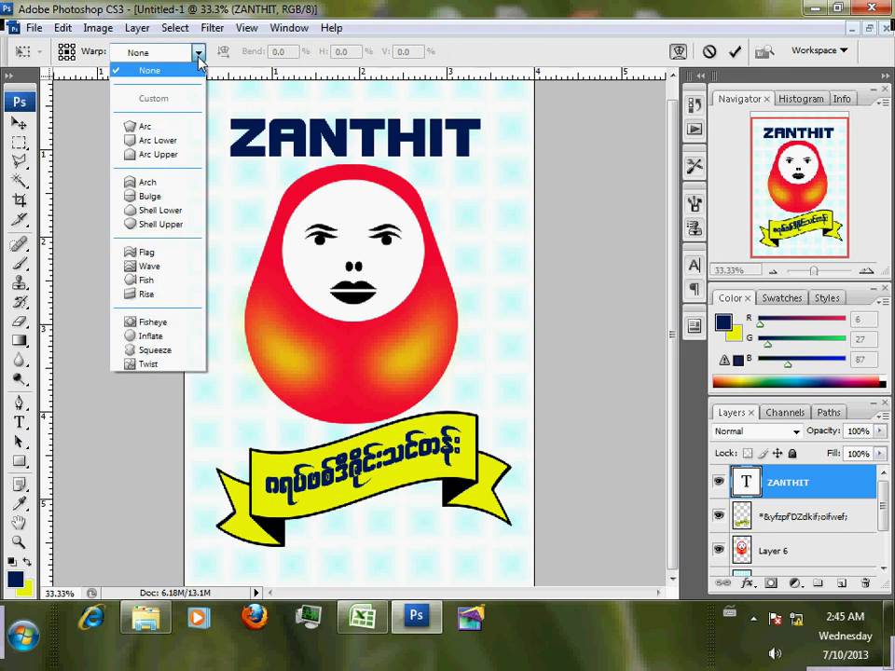
left_click(177, 125)
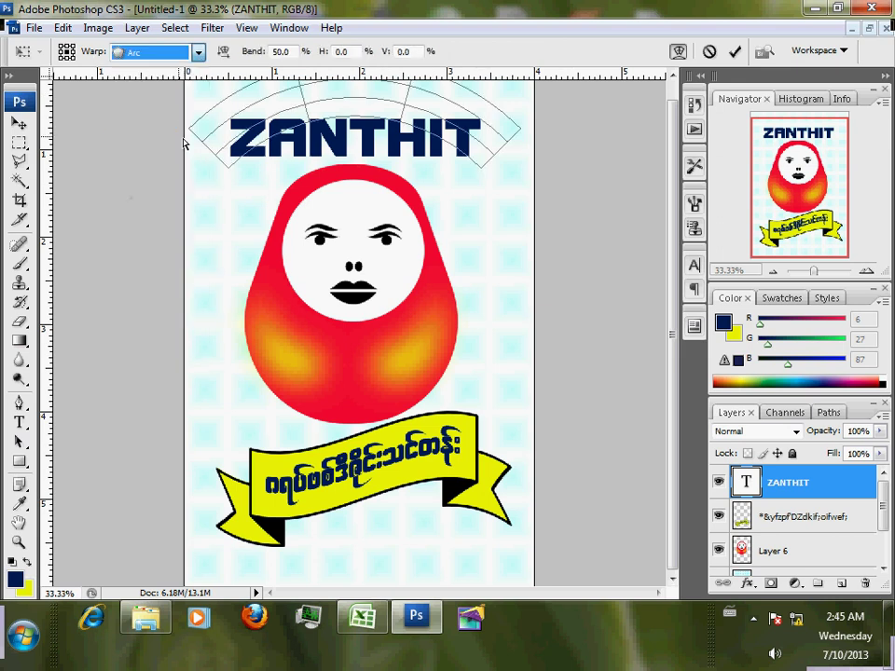
left_click(734, 52)
left_click_drag(397, 151, 401, 186)
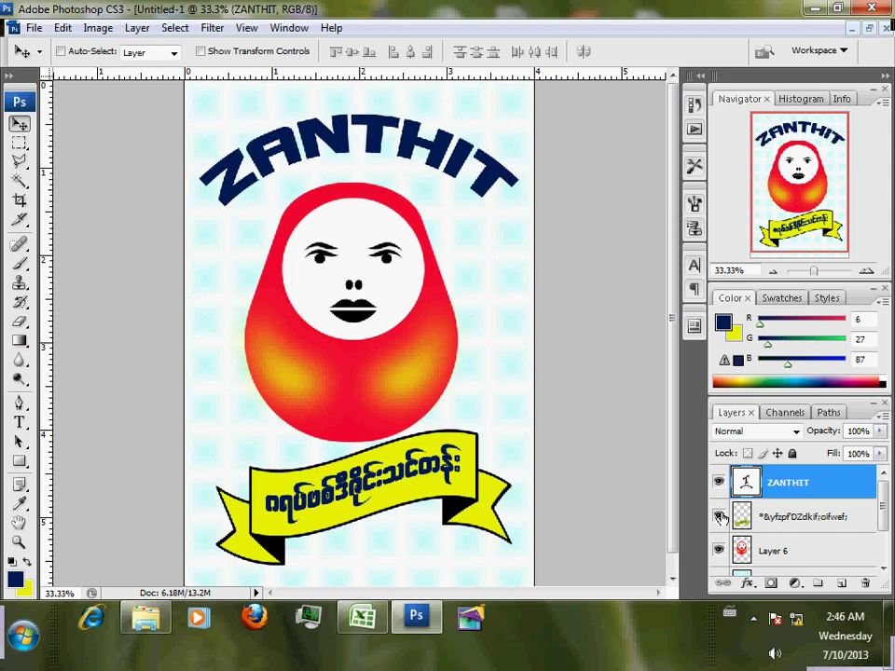
Step: Add a linear Gradient Overlay to the ZANTHIT title using the Blue, Red, Yellow preset
left_click(747, 583)
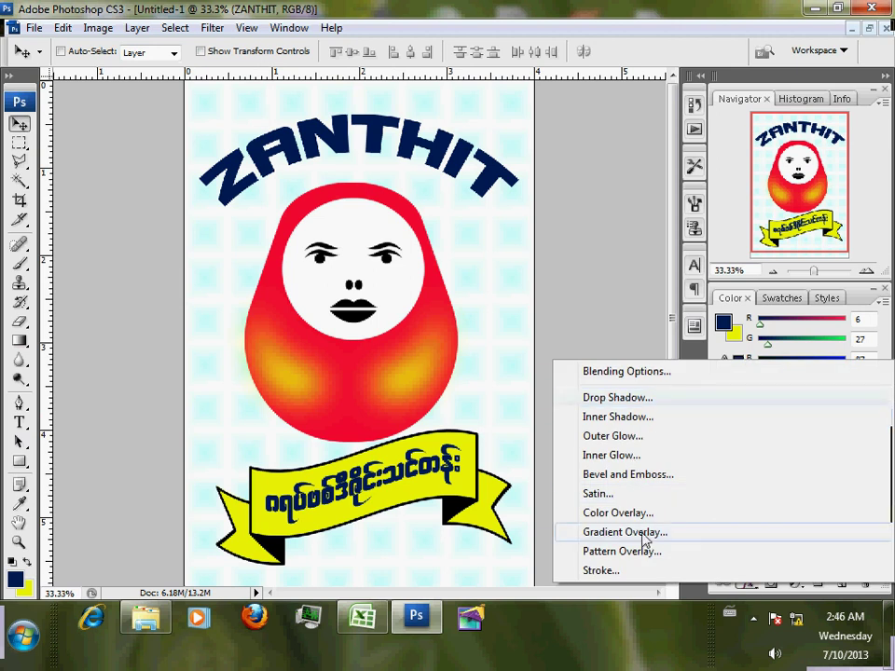
left_click(643, 536)
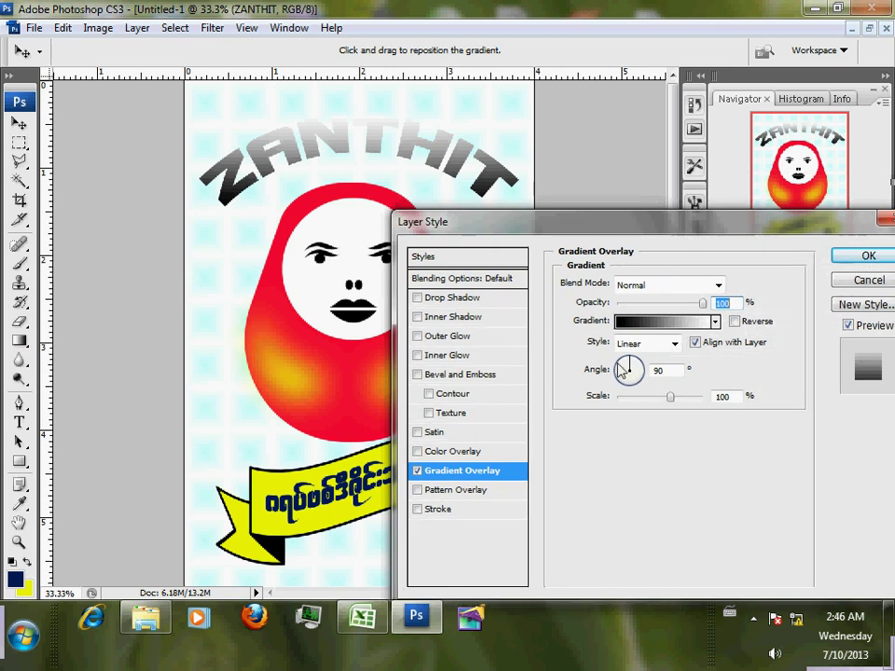
left_click(643, 326)
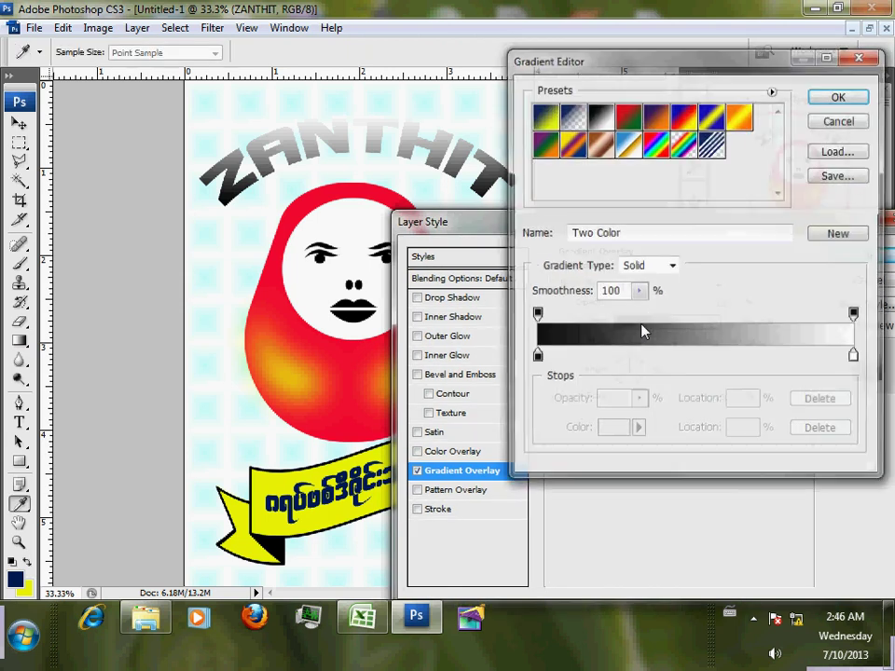
left_click(686, 119)
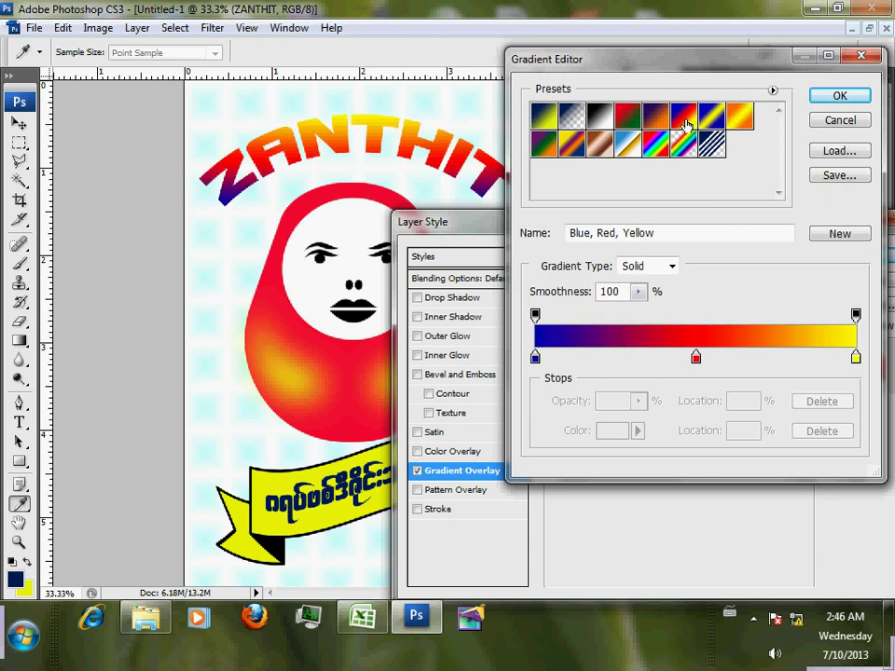
left_click(859, 98)
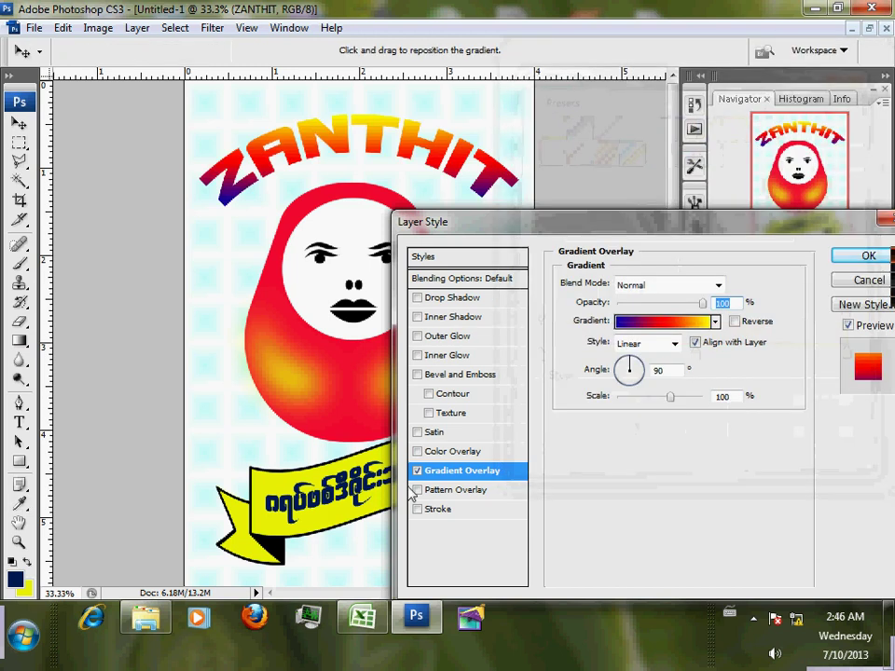
Step: Add an Inner Bevel to the ZANTHIT title with a depth of 195% and a size of 18 px, and apply the layer style
left_click(461, 380)
left_click_drag(644, 326, 642, 359)
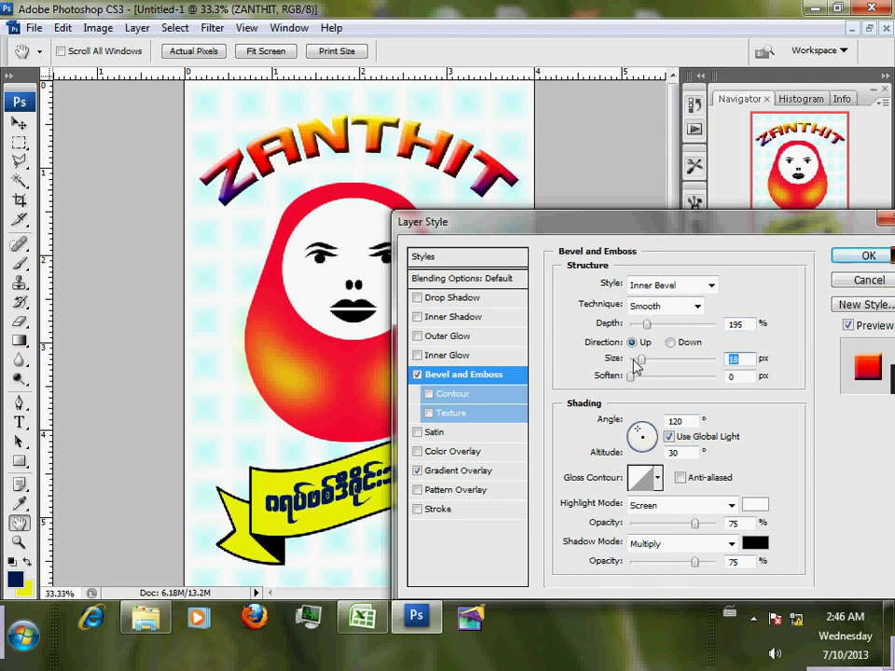
left_click(844, 255)
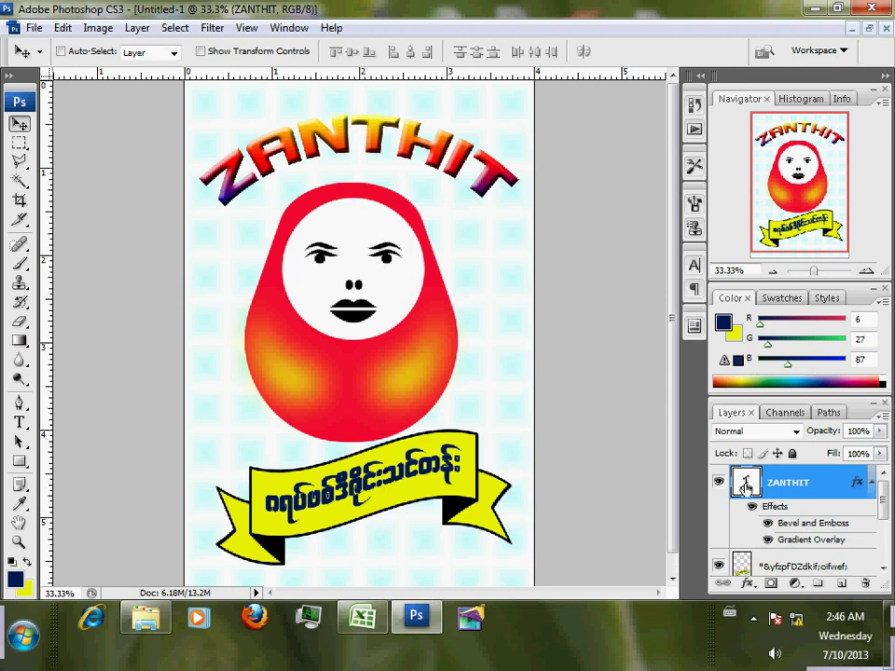
Step: Load the ZANTHIT title's letter shapes as a selection and expand it slightly beyond the letters
left_click(745, 488, "ctrl")
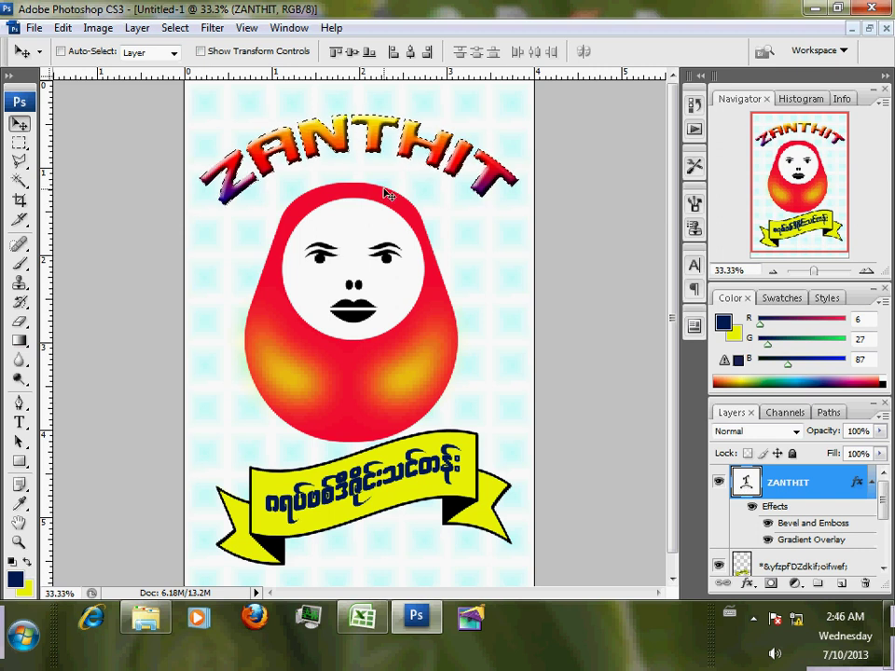
left_click(175, 28)
mouse_move(258, 227)
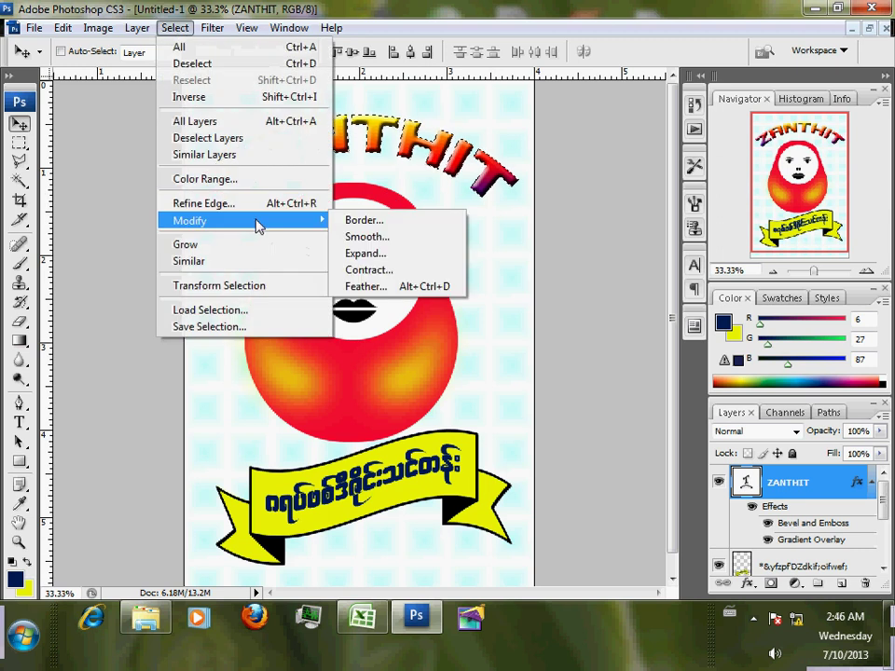
left_click(407, 258)
left_click(680, 222)
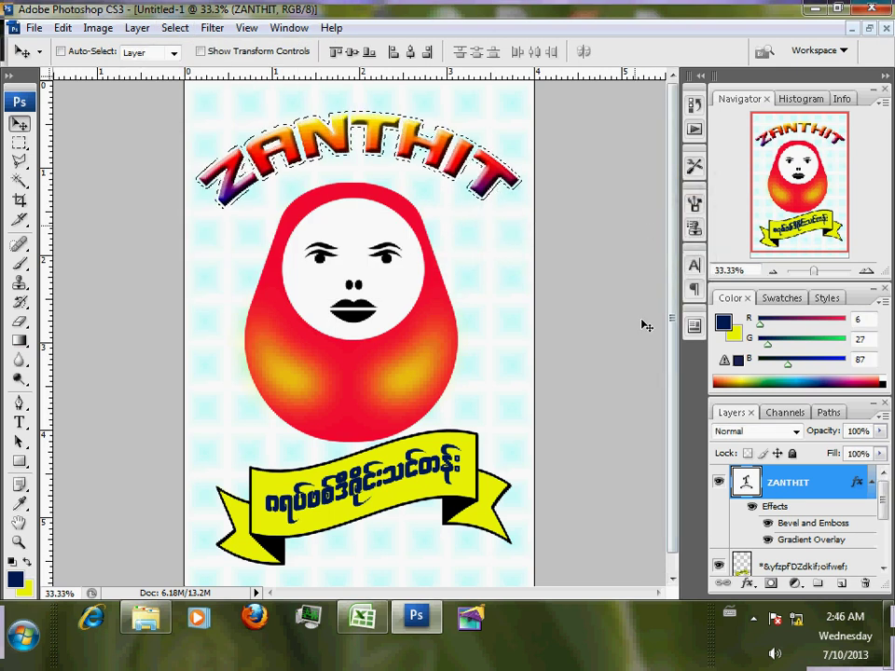
Step: Stroke the expanded selection on a new layer with a 3 px navy line placed outside, and deselect
left_click(841, 584)
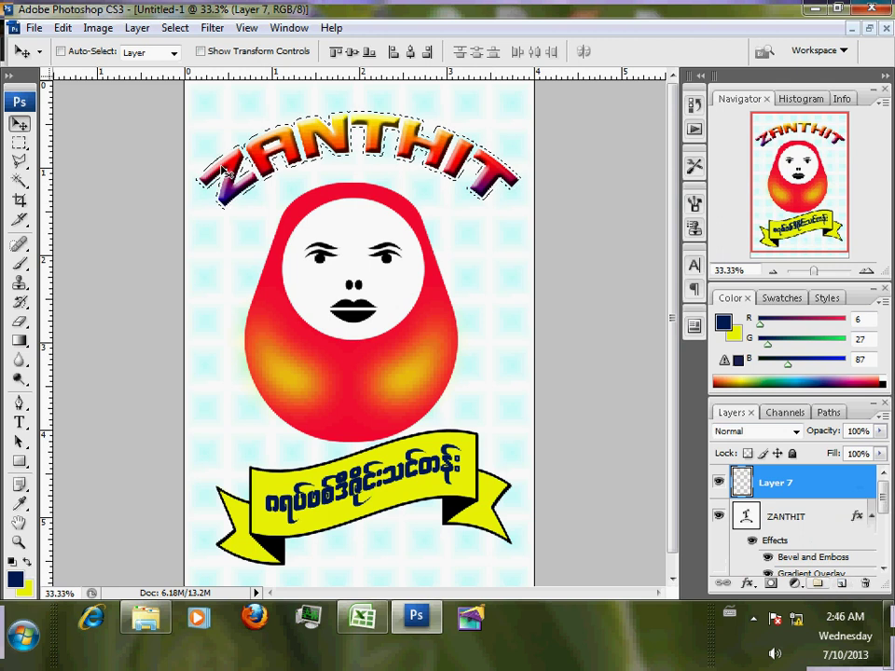
left_click(63, 28)
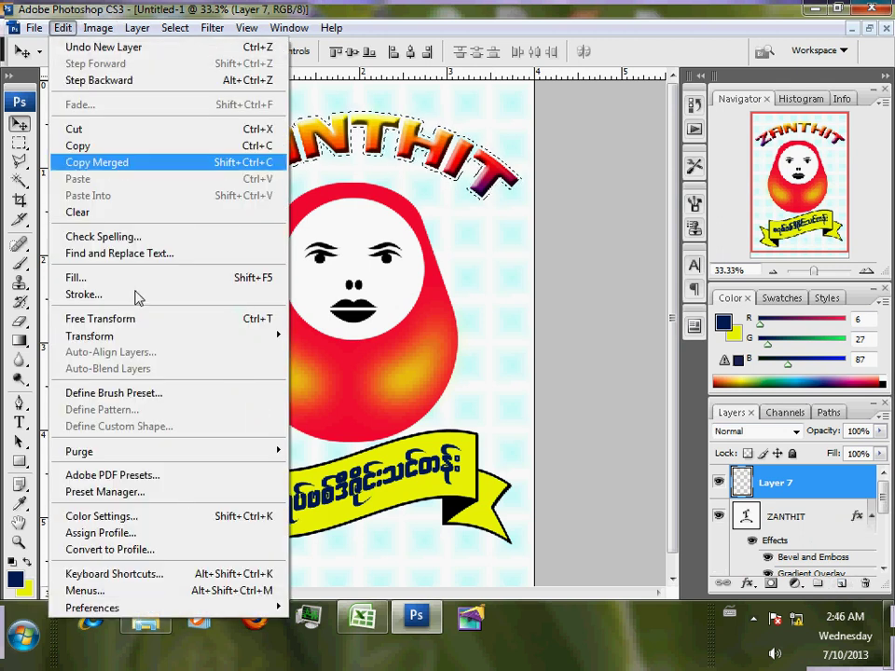
left_click(165, 295)
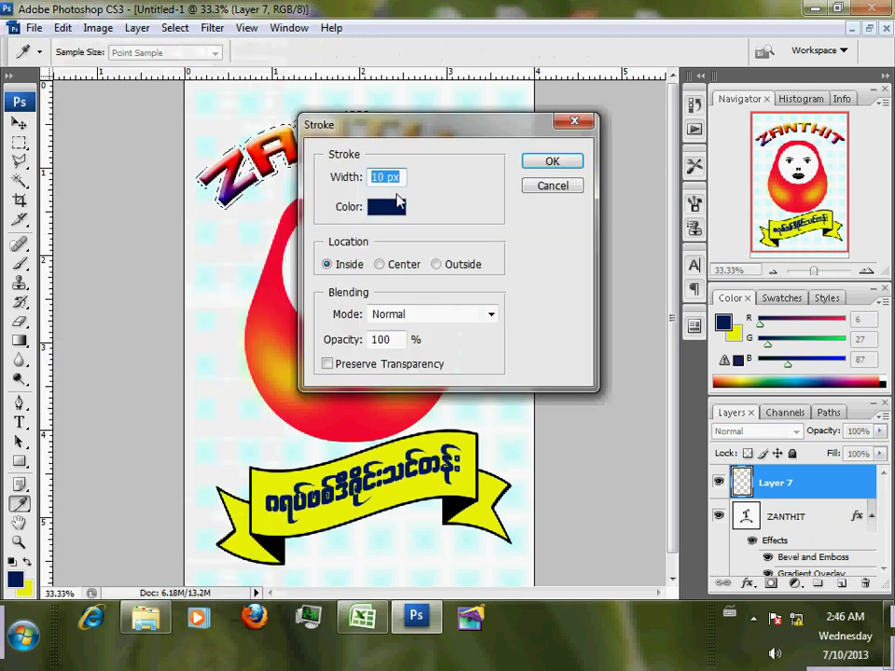
type("3")
left_click(446, 266)
left_click(550, 164)
key("v")
key("ctrl+d")
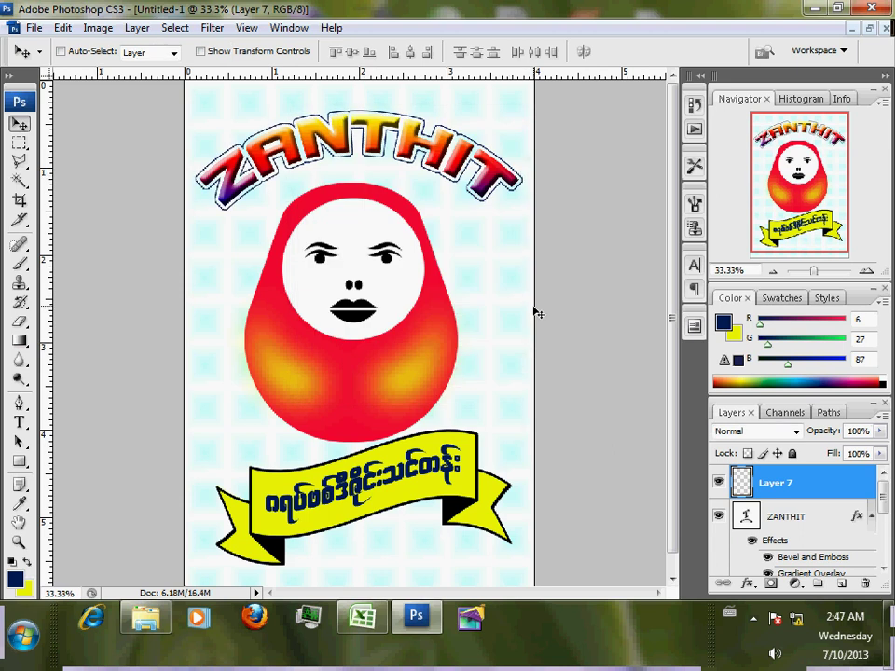
Step: Merge the stroke layer with the ZANTHIT title layer and move the merged title down closer to the figure's head
left_click(810, 524, "shift")
key("ctrl+e")
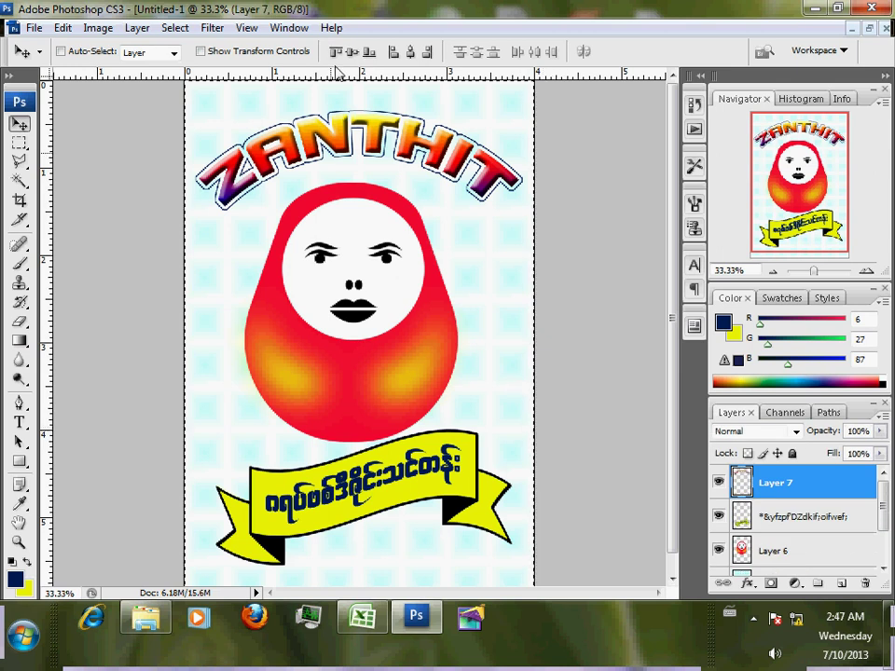
key("ctrl+a")
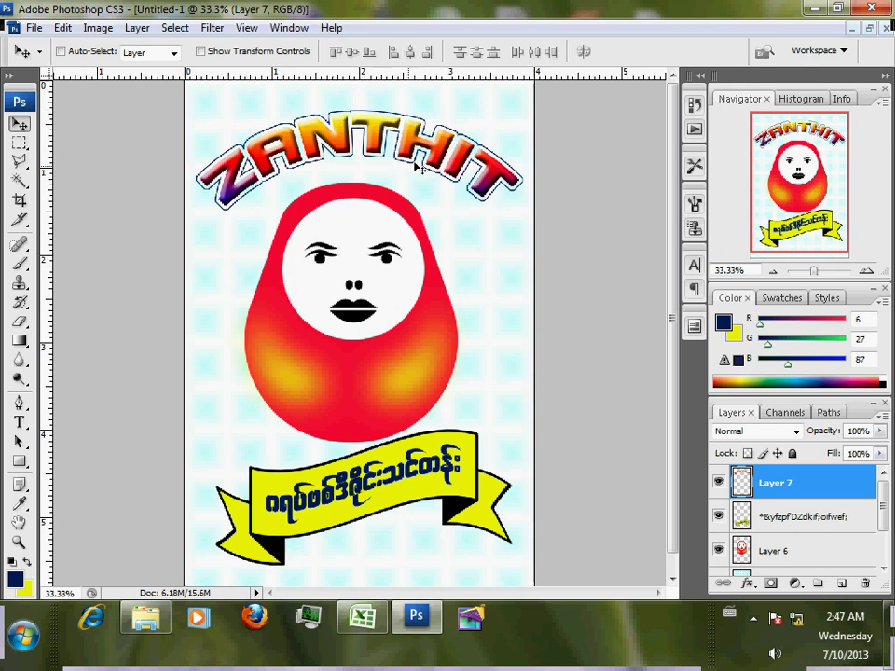
left_click_drag(414, 170, 416, 192)
left_click_drag(424, 335, 434, 205)
key("ctrl+minus")
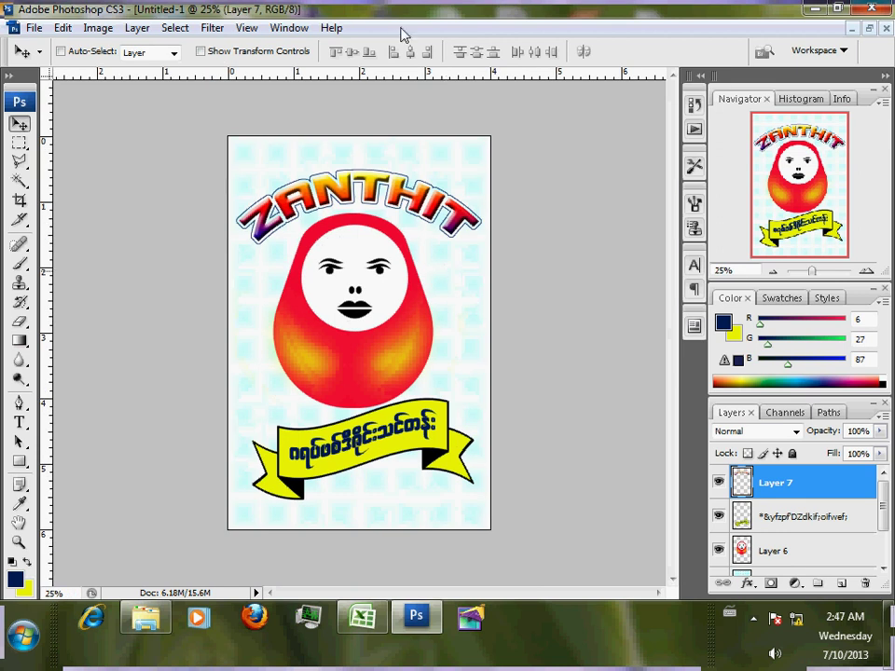